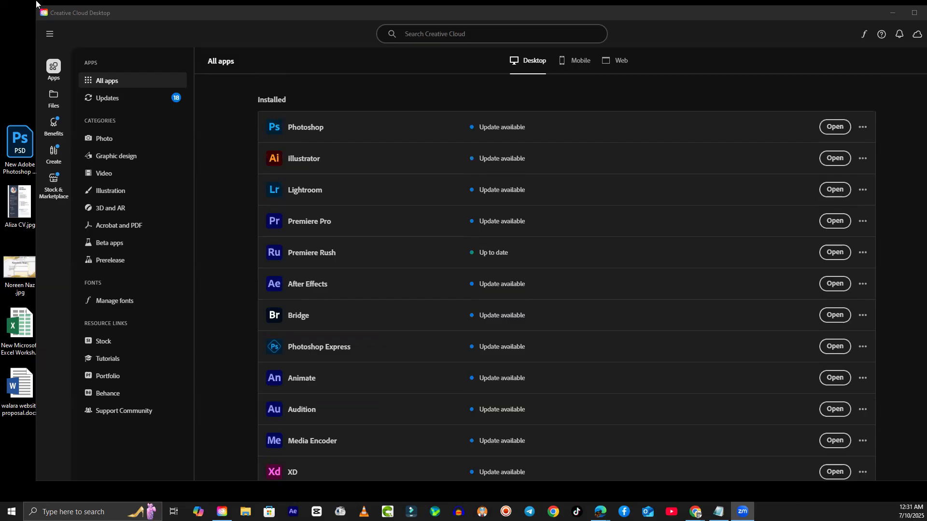
- Launch Photoshop from the Creative Cloud Desktop installed apps list
click(835, 128)
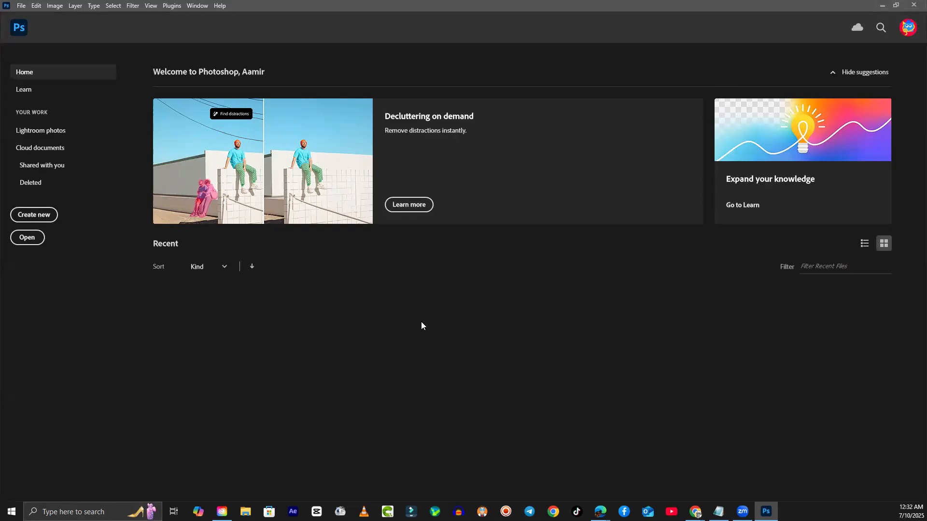
scroll(380, 390, down, 3)
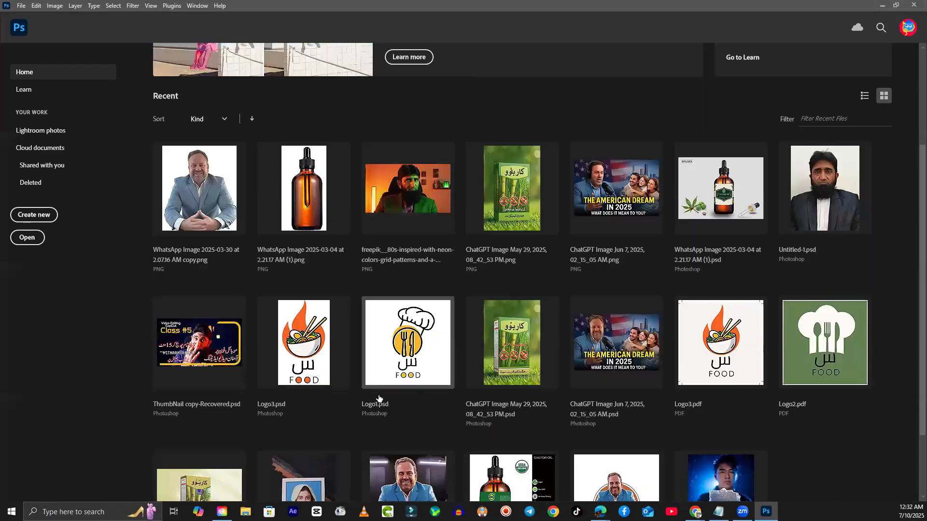
scroll(352, 290, up, 2)
scroll(326, 177, down, 3)
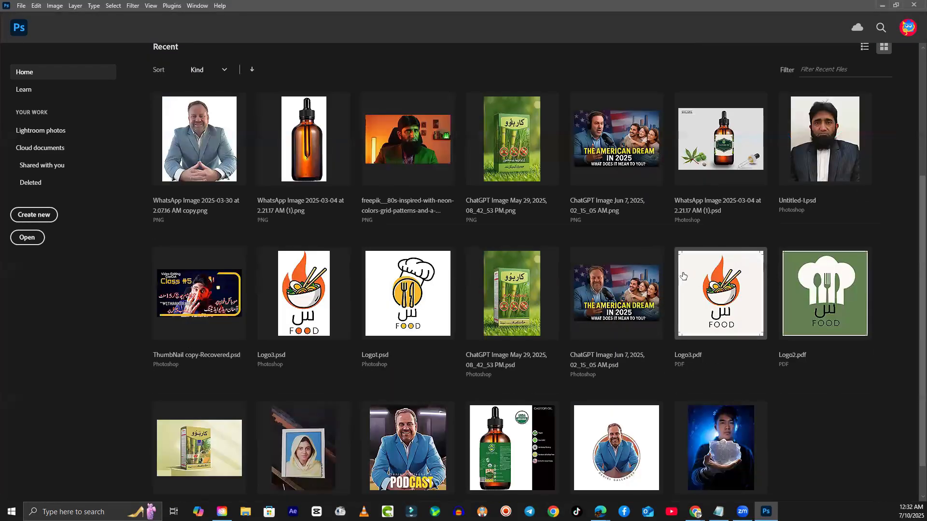
scroll(512, 338, up, 2)
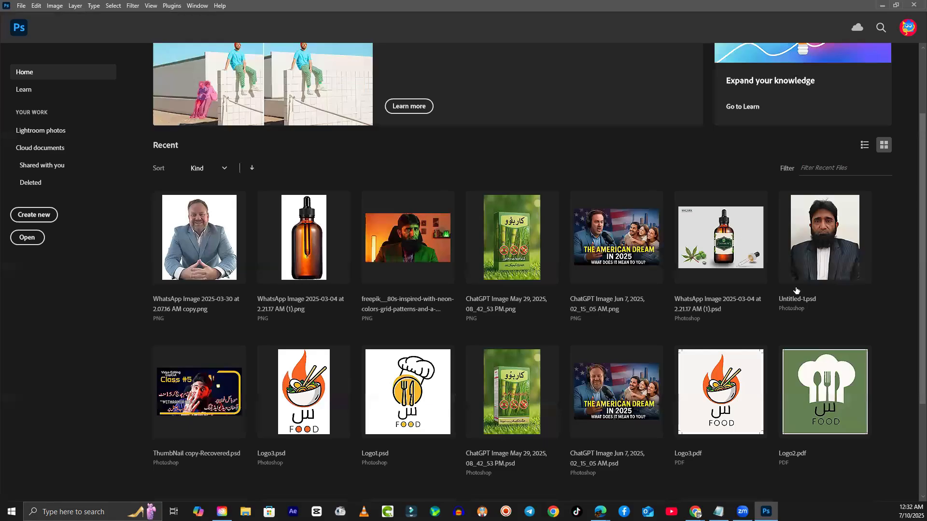
scroll(622, 410, up, 2)
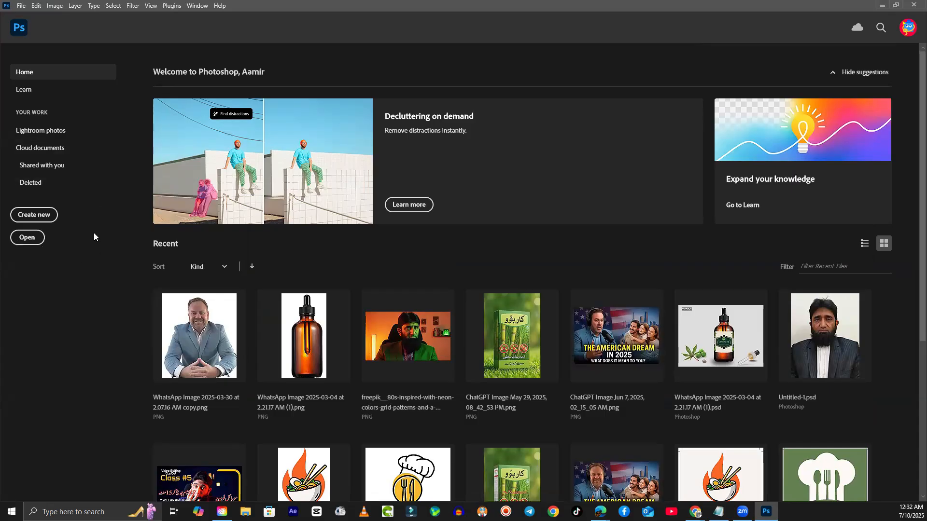
click(21, 6)
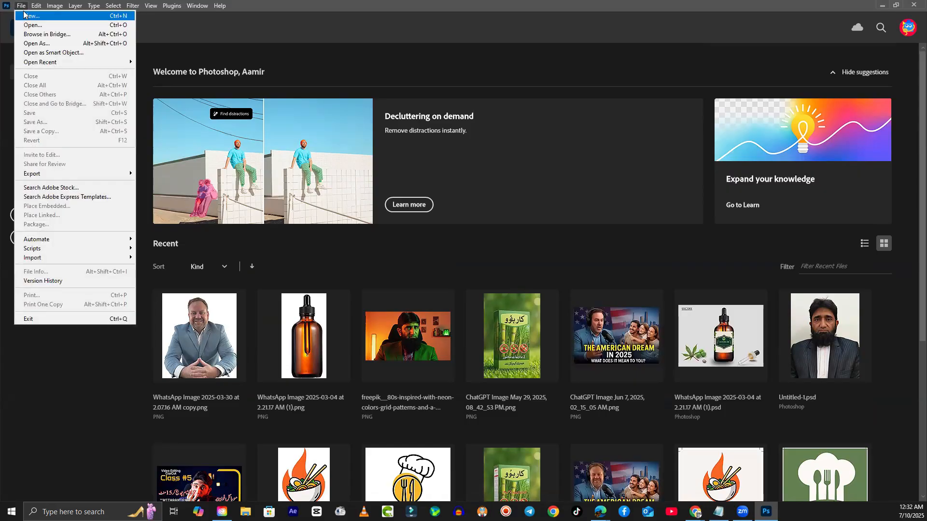
click(23, 5)
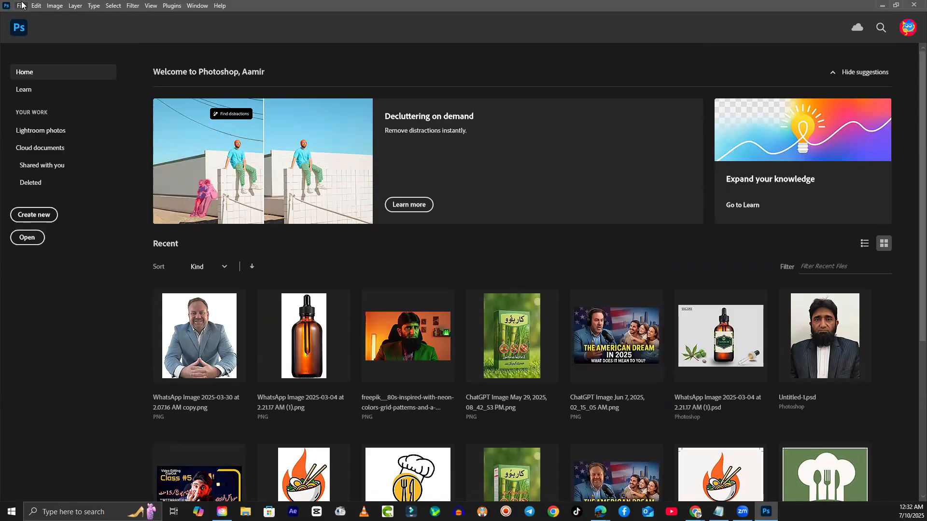
- Start a new document, then move the New Document dialog up and make it taller
click(40, 217)
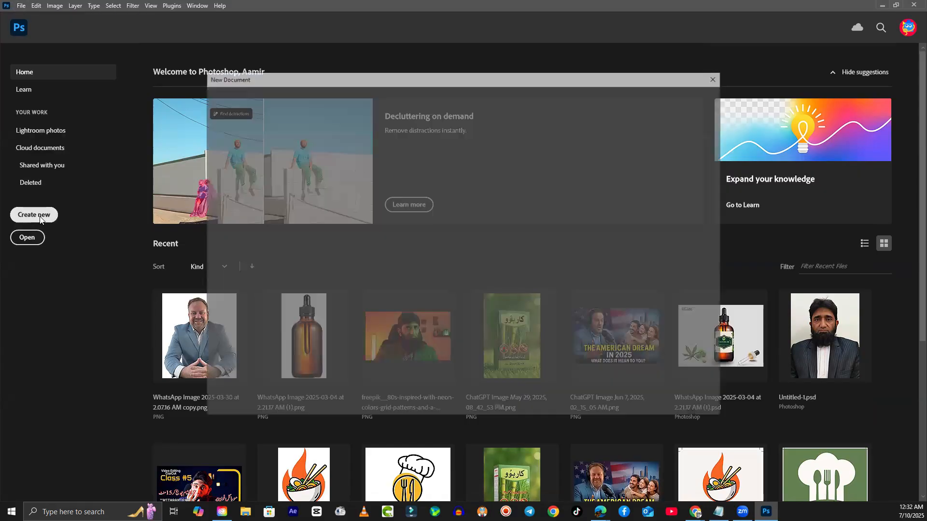
drag(462, 81, 472, 44)
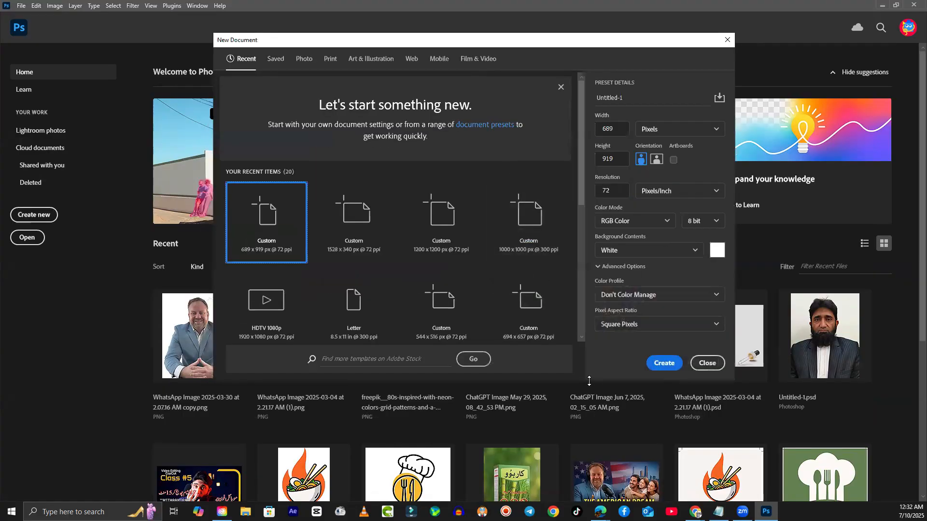
drag(589, 381, 589, 456)
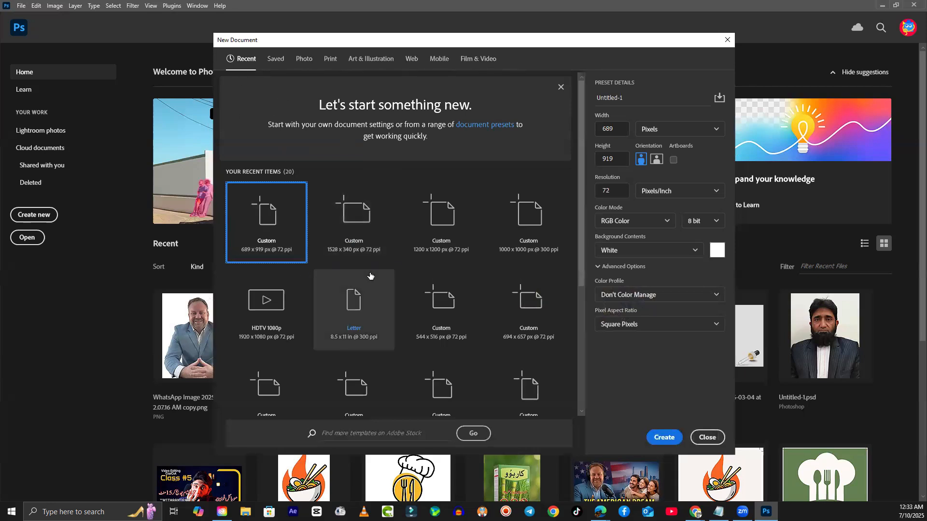
- Browse the Recent presets, then switch to the still-empty Saved presets
scroll(368, 272, down, 4)
scroll(425, 320, up, 4)
scroll(425, 321, down, 3)
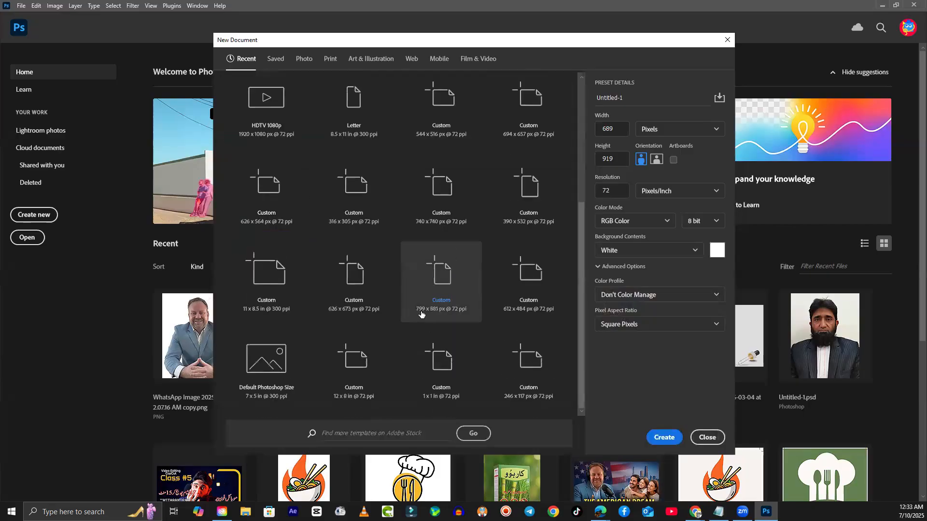
scroll(425, 320, up, 3)
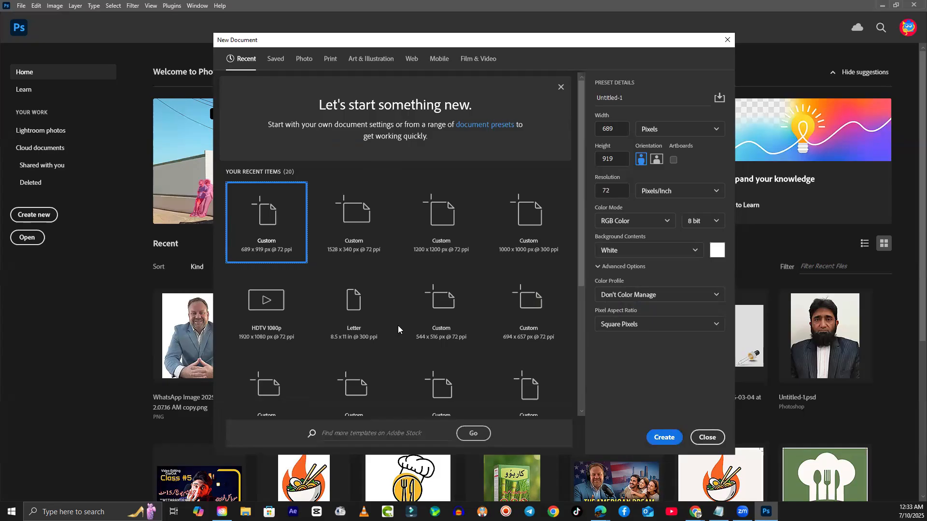
scroll(414, 255, down, 3)
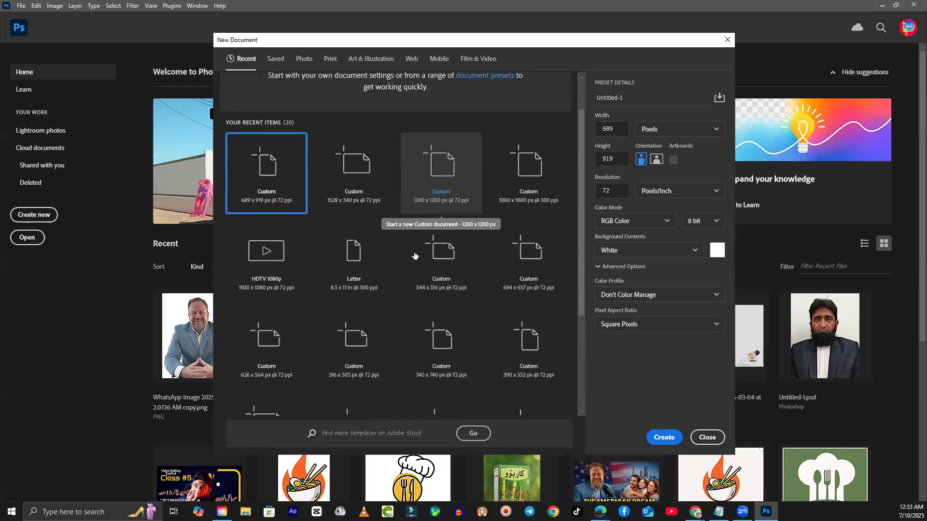
scroll(416, 254, down, 1)
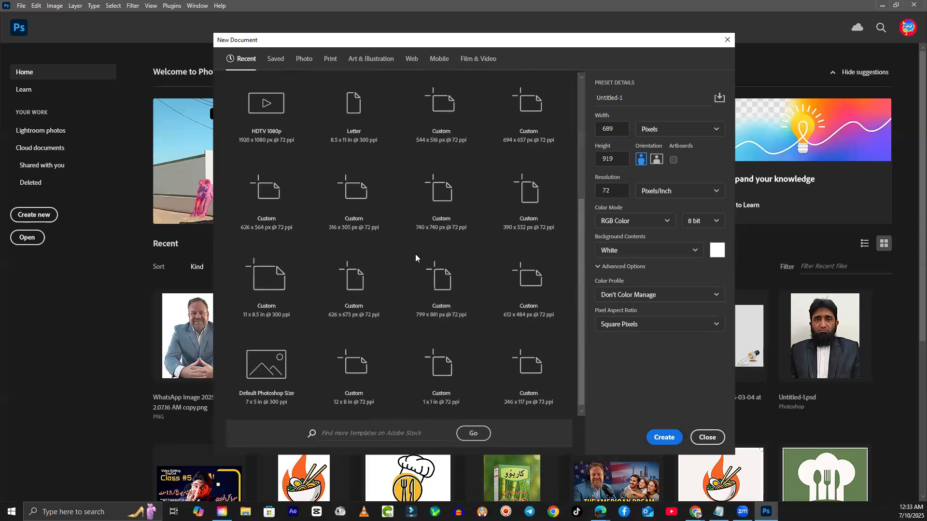
scroll(415, 254, up, 4)
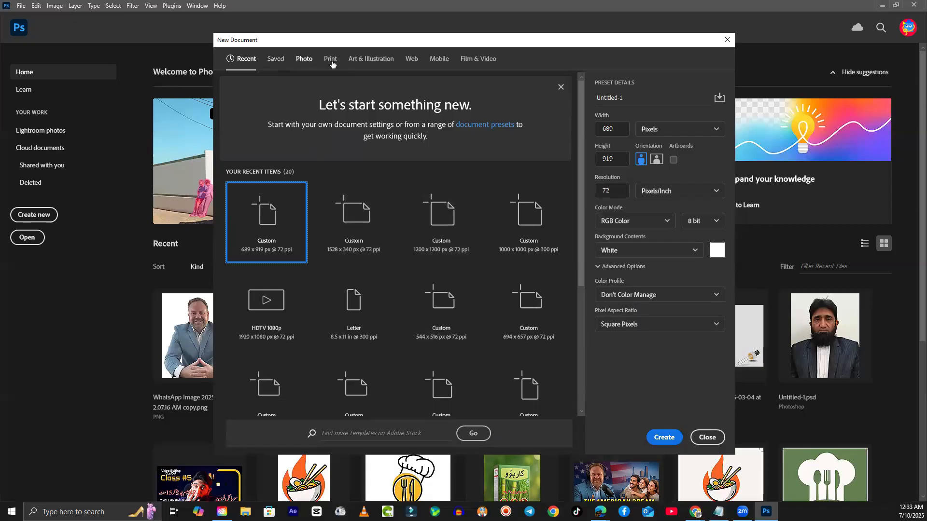
click(279, 60)
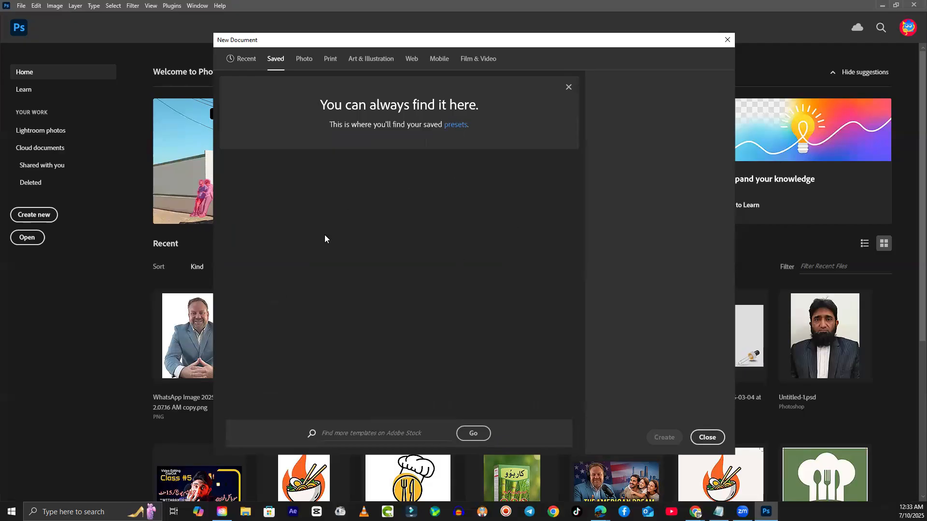
- Compare the Photo and Print presets, ending on Art & Illustration at 1000 × 1000 px, 300 ppi
click(308, 63)
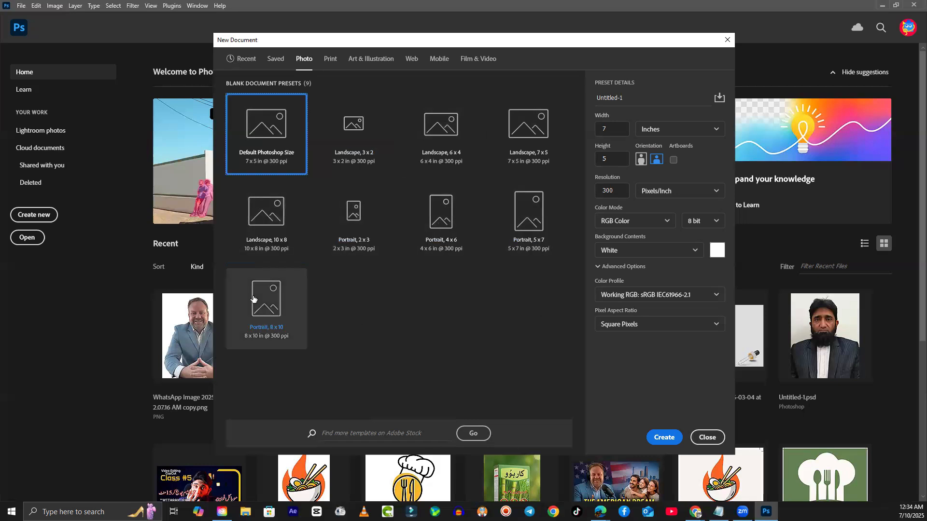
click(332, 60)
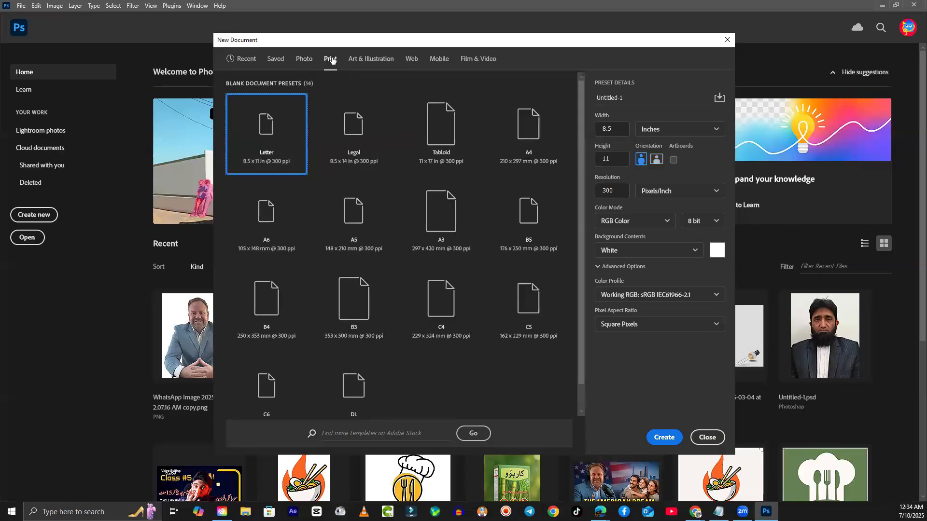
click(305, 59)
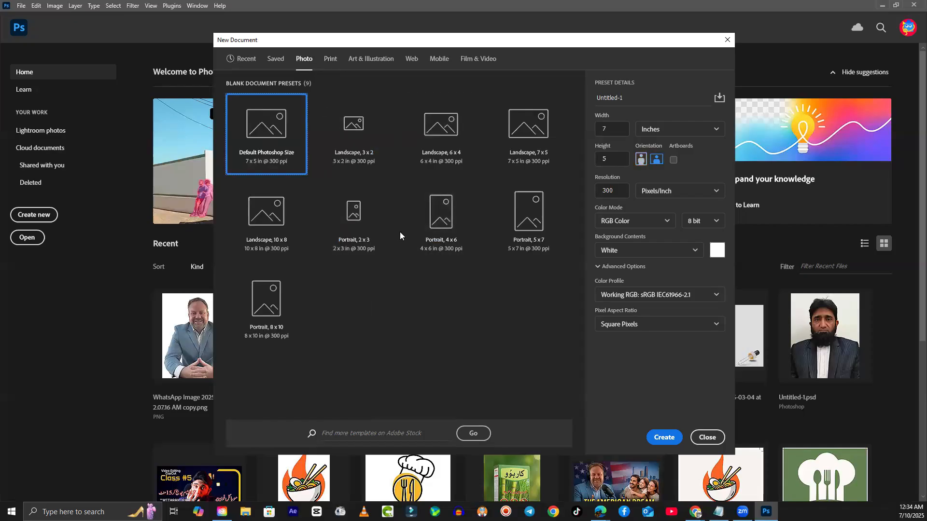
click(328, 58)
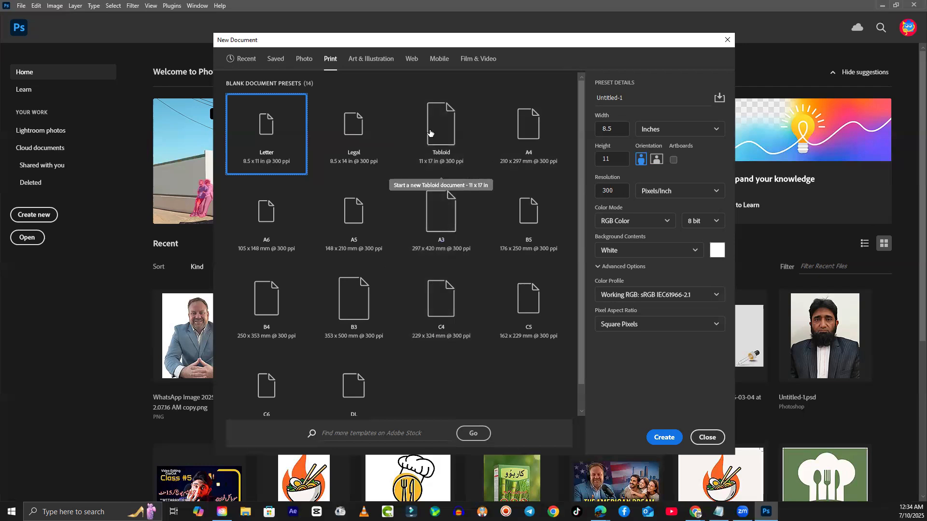
click(374, 66)
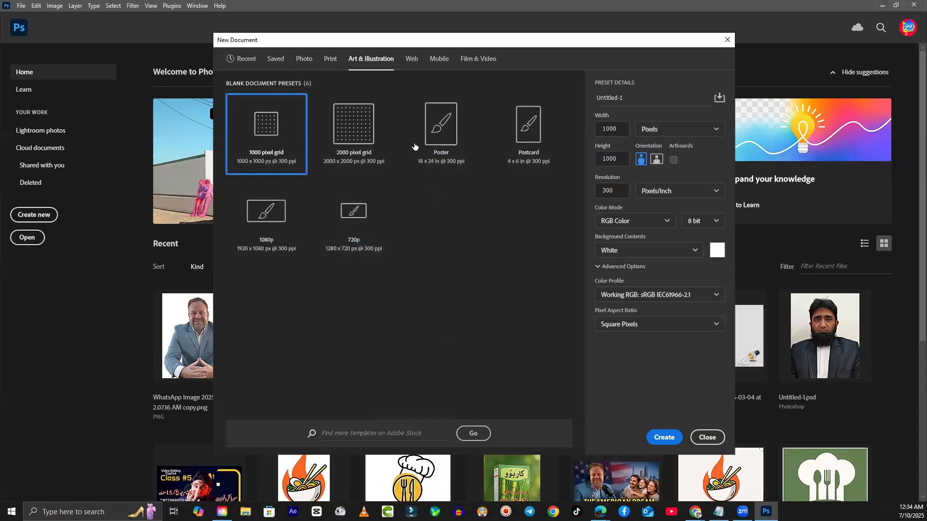
- Browse the Web and Mobile document preset lists
click(412, 67)
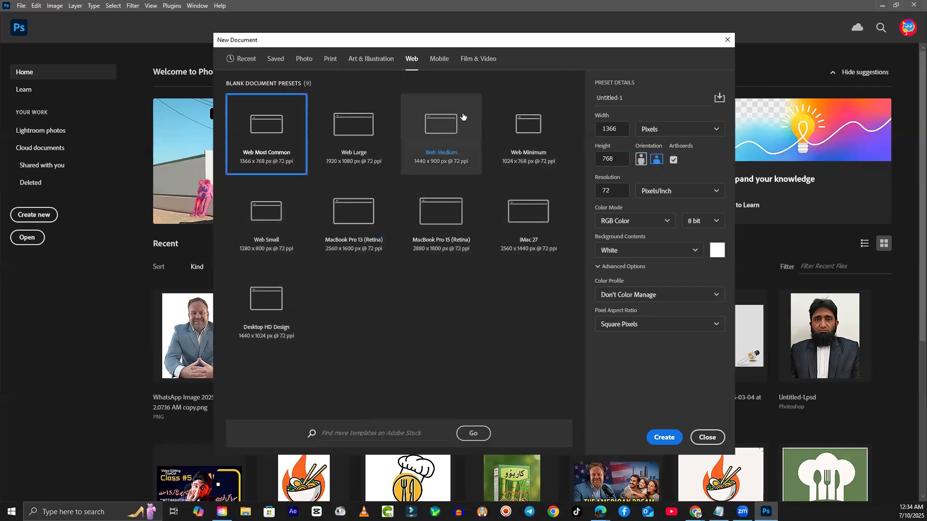
click(440, 59)
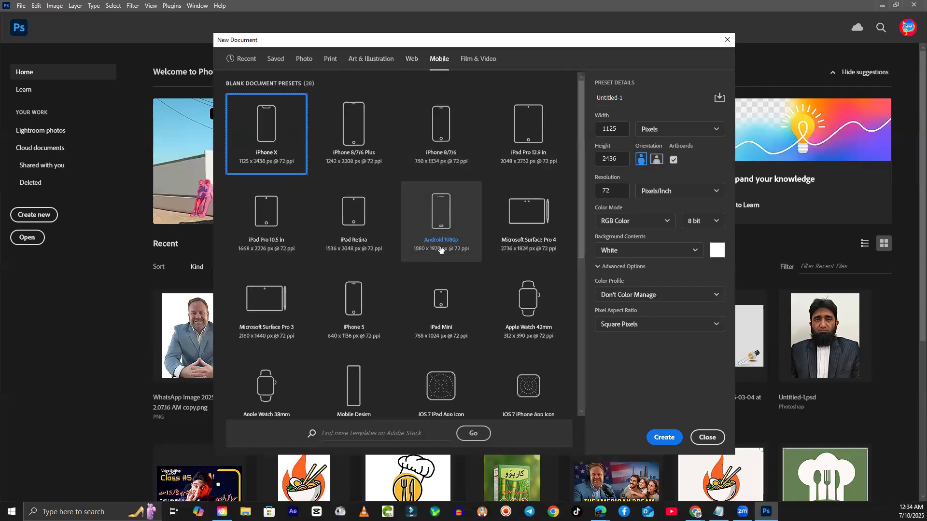
scroll(442, 263, down, 4)
scroll(474, 322, up, 4)
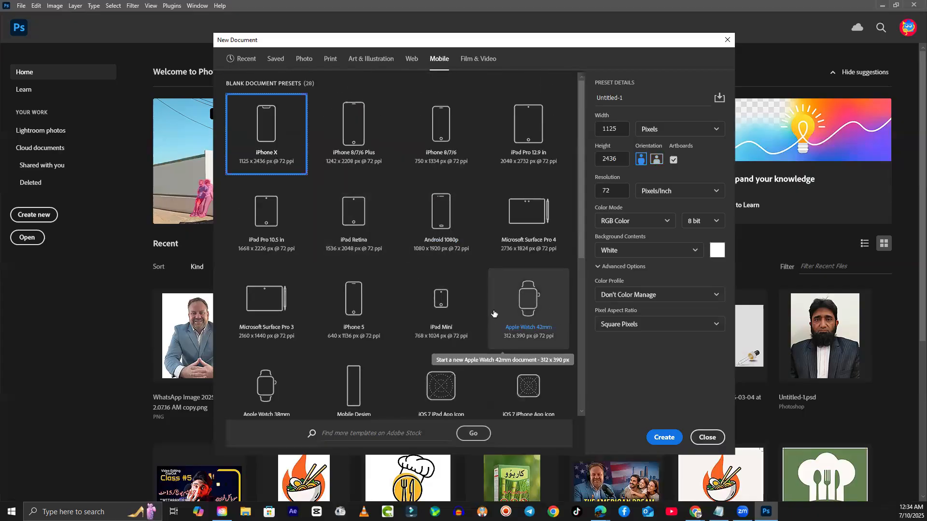
scroll(461, 305, down, 5)
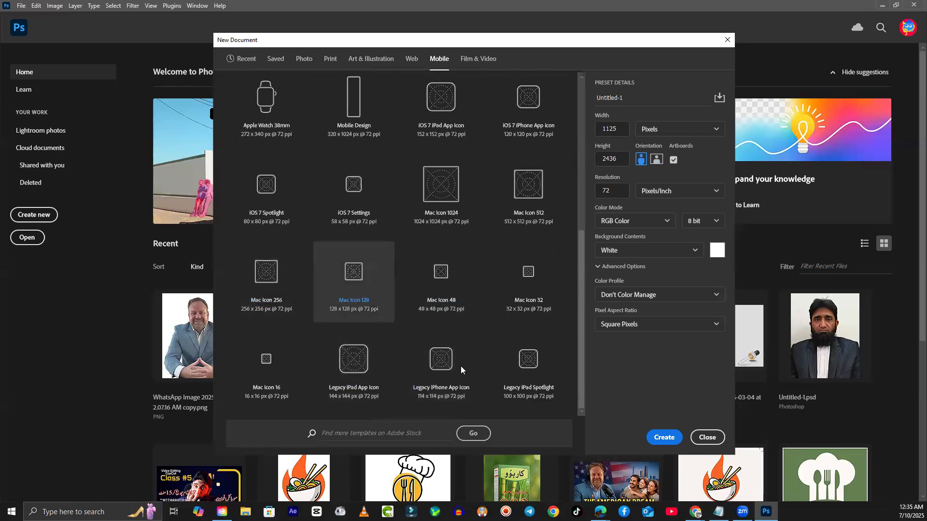
scroll(415, 299, up, 5)
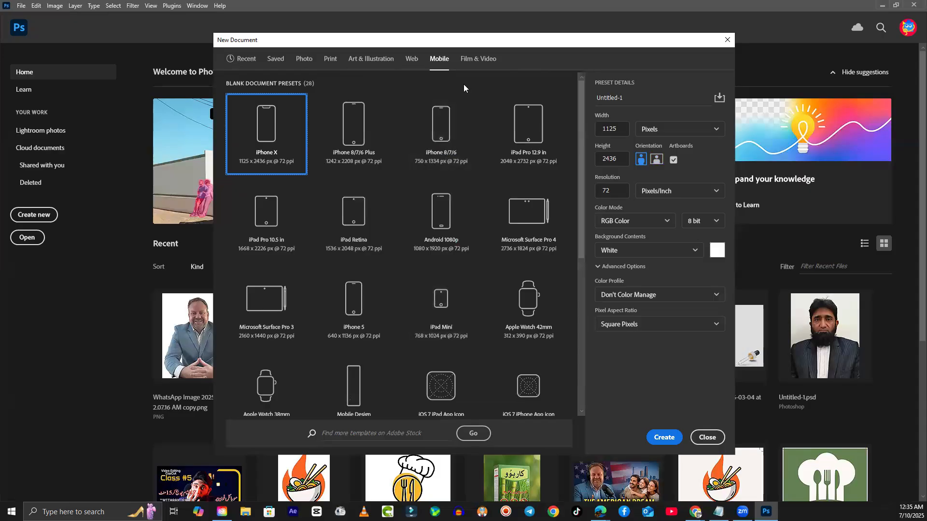
- Browse Film & Video and Photo presets, then return to Recent at 689 × 919 px, 72 ppi
click(475, 61)
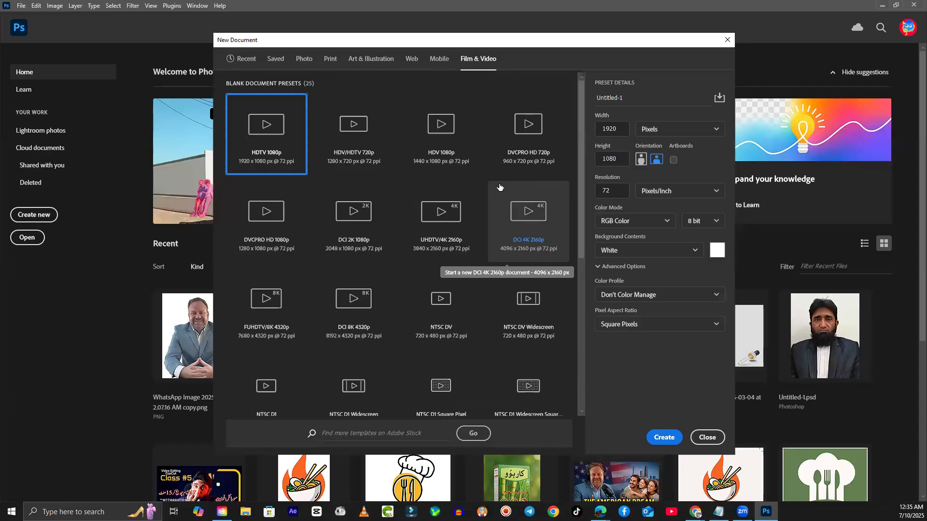
scroll(393, 293, down, 3)
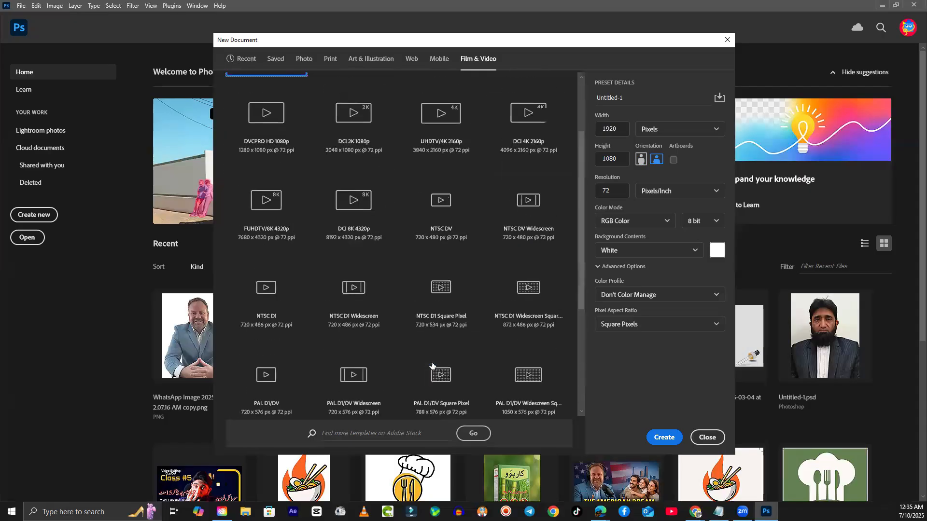
scroll(432, 366, up, 3)
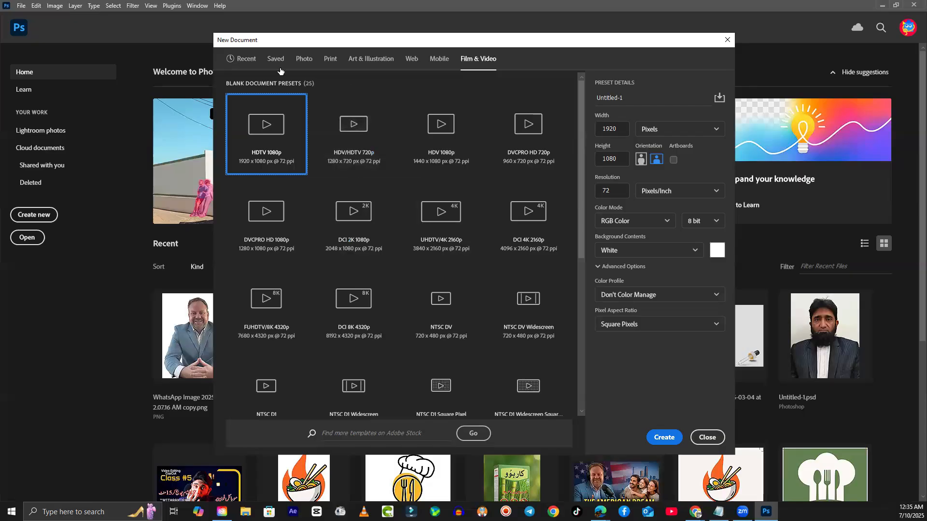
click(303, 60)
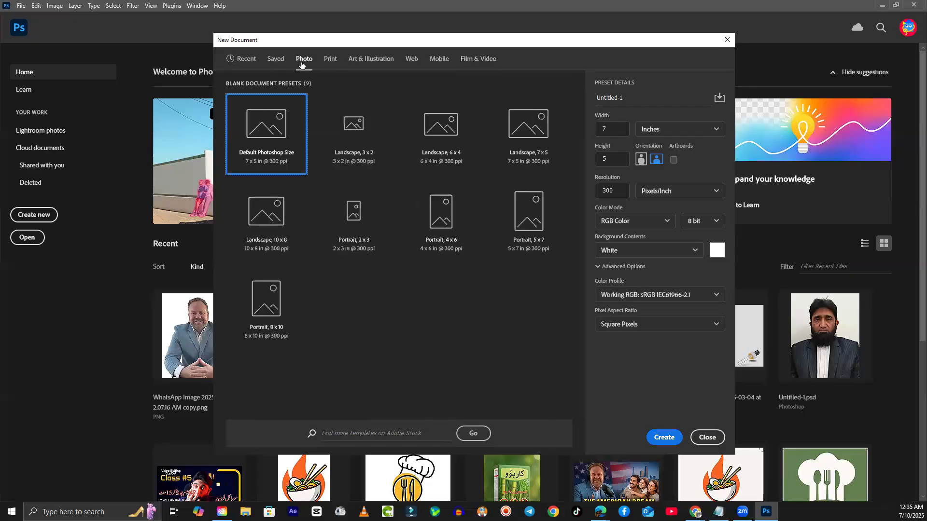
click(247, 59)
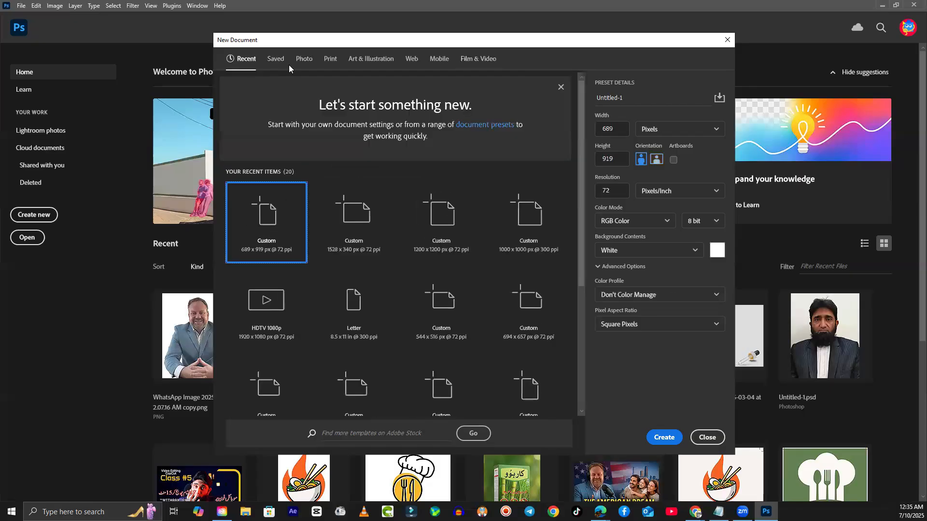
click(276, 59)
click(253, 62)
drag(602, 39, 462, 21)
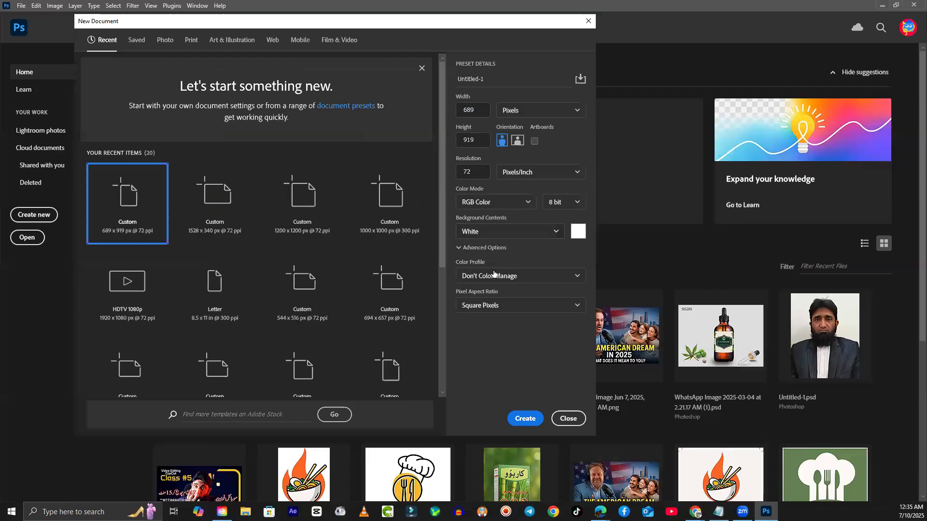
click(475, 109)
key(Tab)
key(Tab)
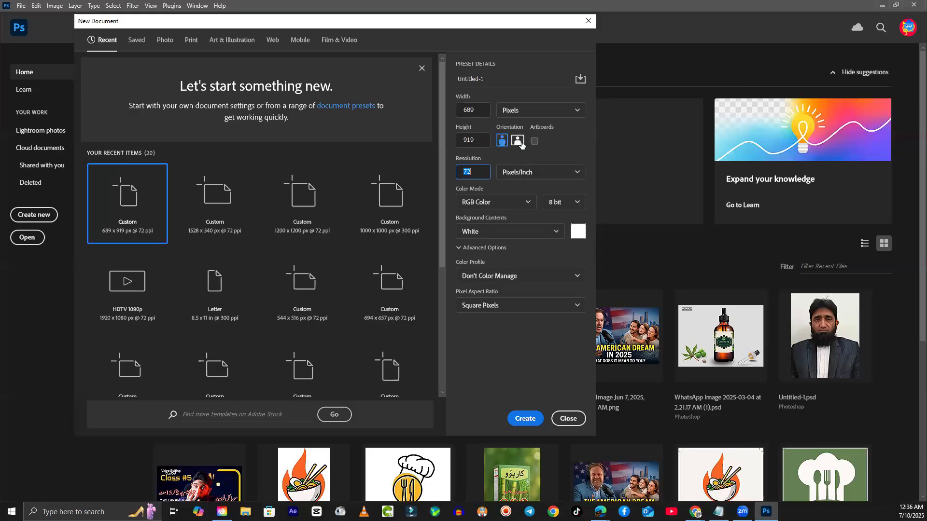
- Try landscape, return to portrait, and set the size to 696 × 928 px at 70 ppi
click(517, 143)
click(502, 146)
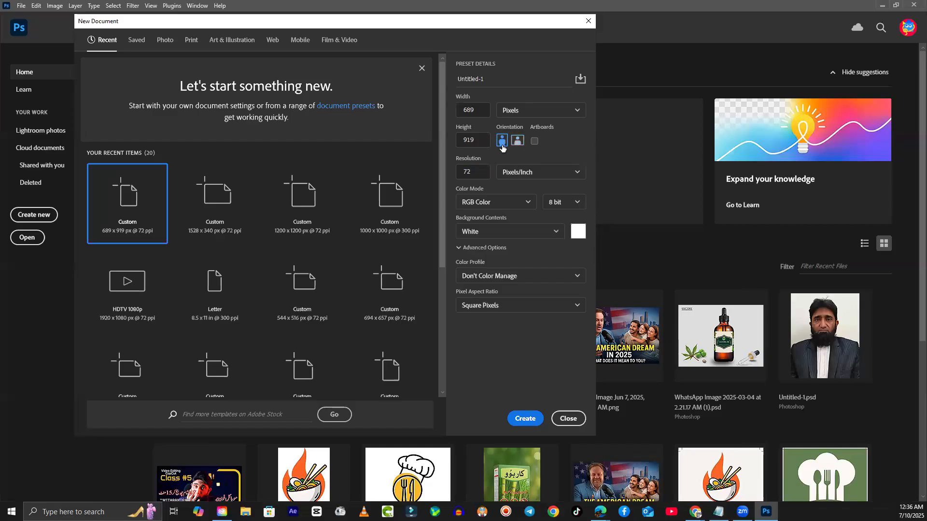
drag(480, 143, 460, 139)
click(479, 113)
drag(478, 129, 483, 131)
drag(474, 96, 470, 95)
drag(457, 96, 415, 95)
drag(453, 121, 261, 130)
drag(467, 159, 448, 158)
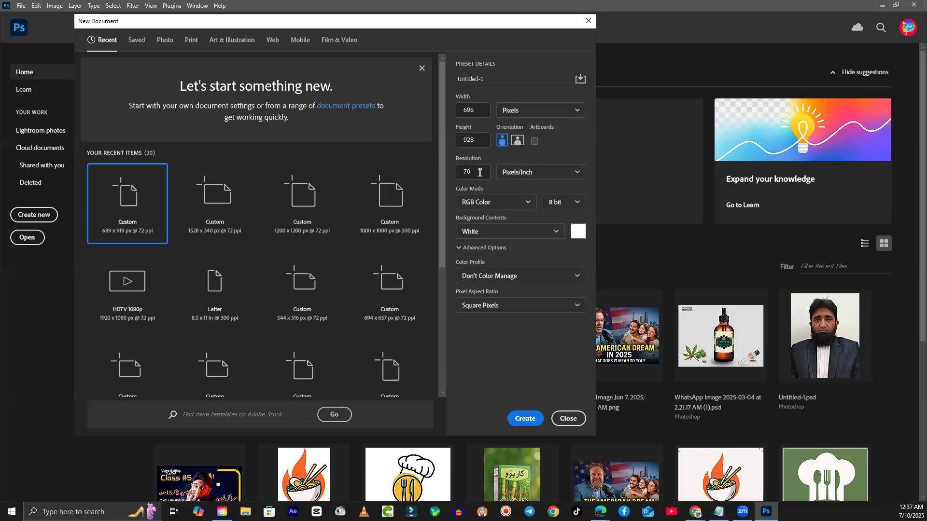
click(526, 174)
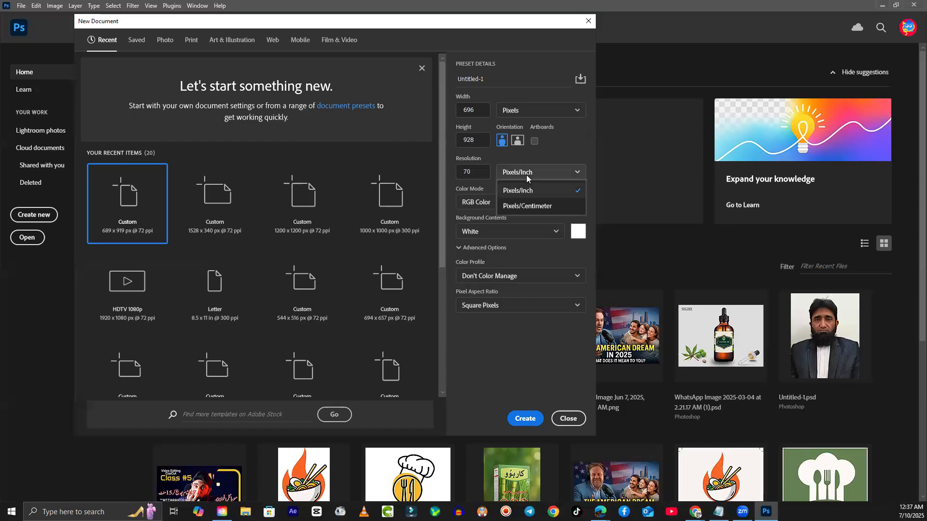
click(528, 206)
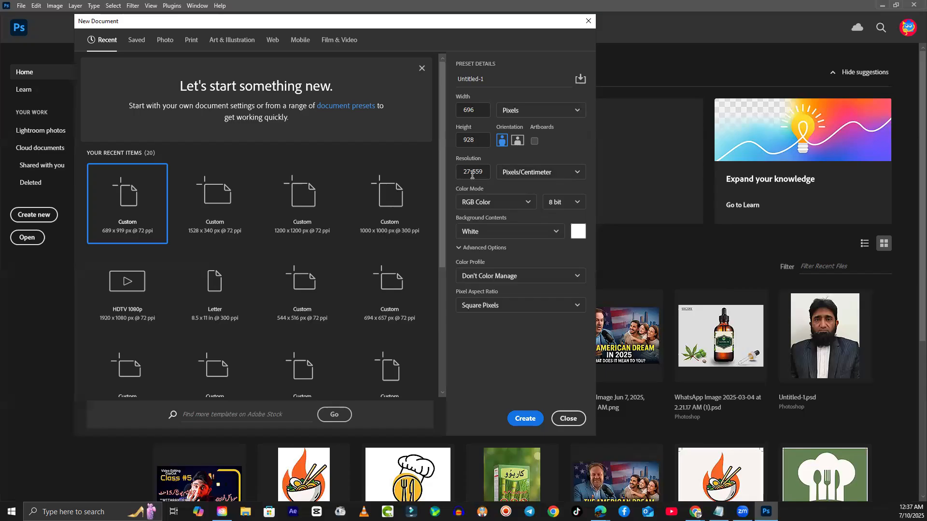
click(524, 174)
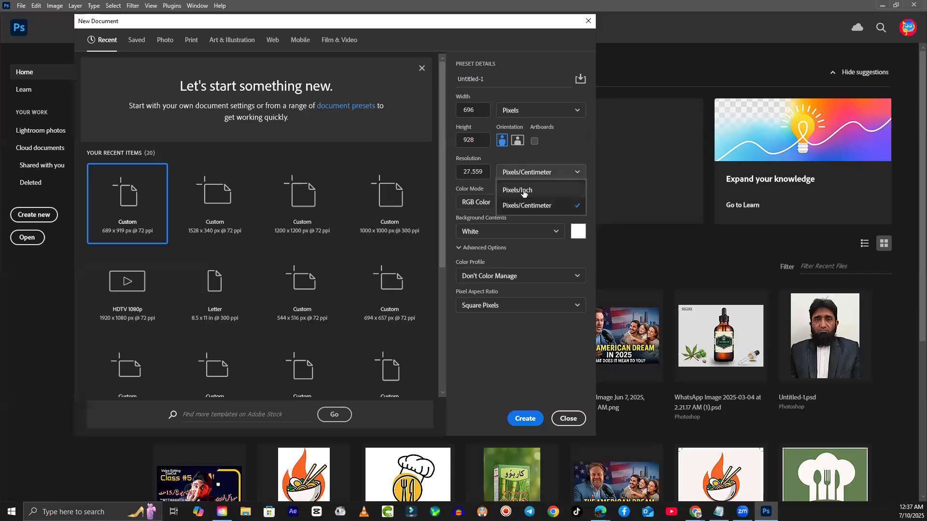
click(523, 191)
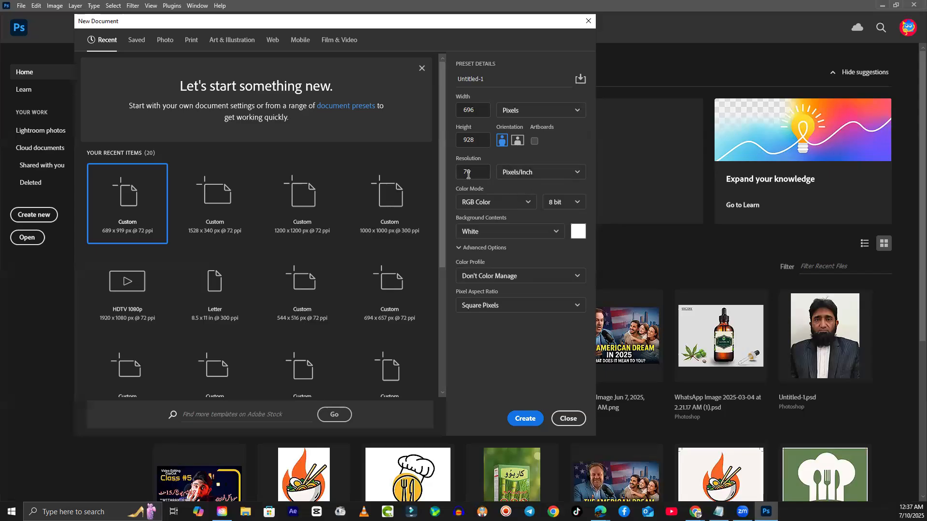
click(506, 172)
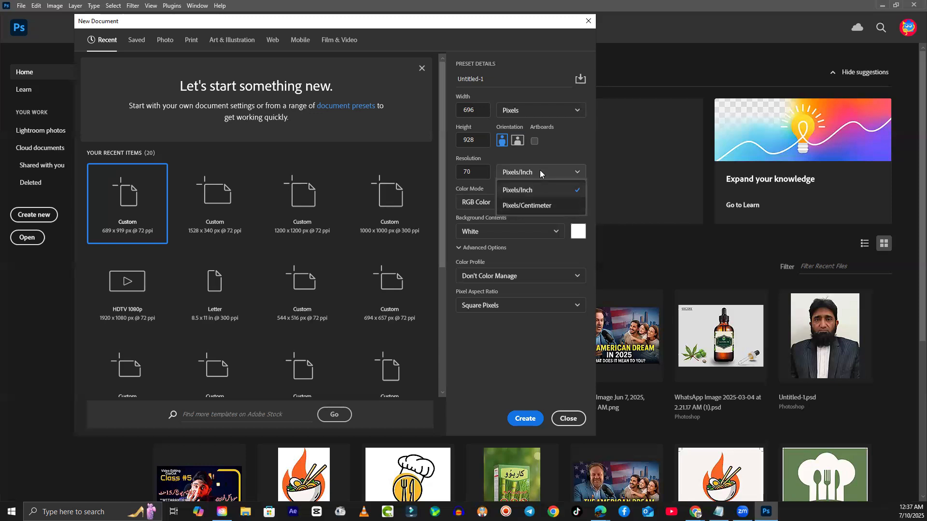
click(533, 189)
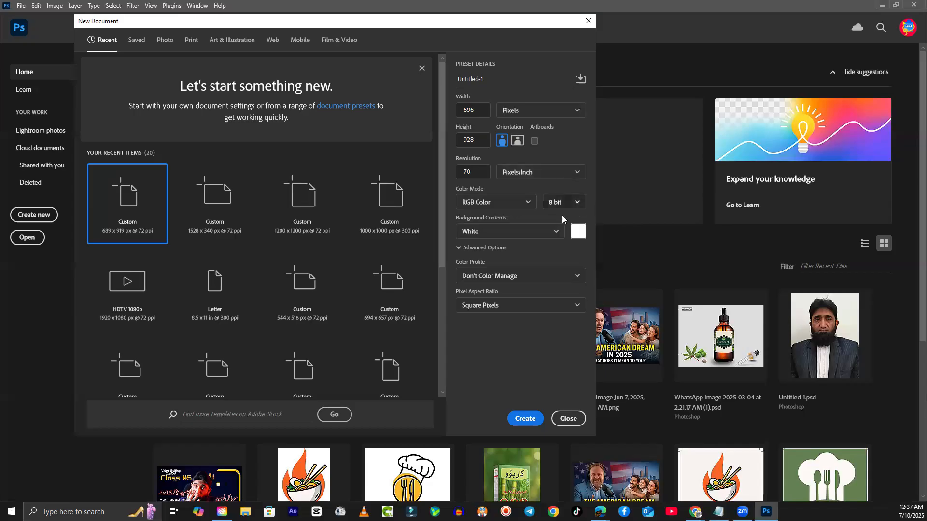
click(474, 174)
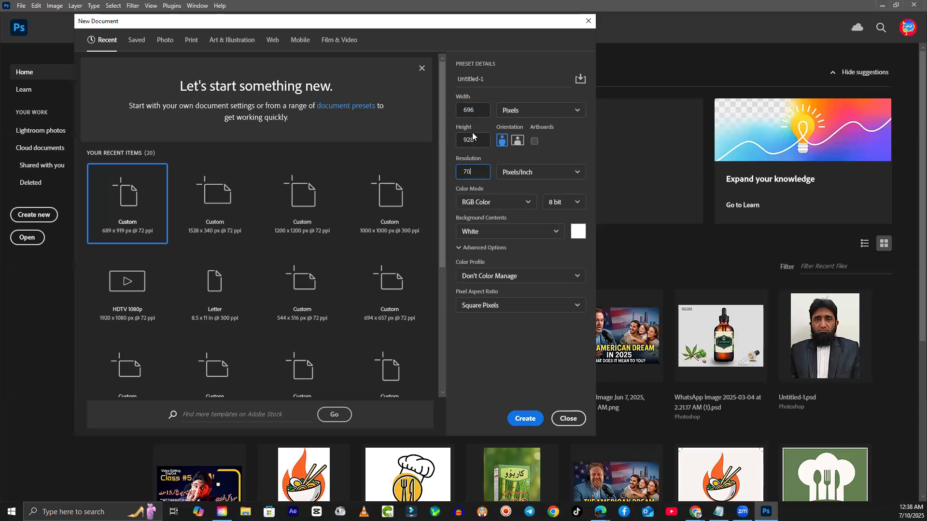
- Switch size units to inches, create the 9.943 × 13.257 in document, then click it with Clone Stamp
click(523, 111)
click(522, 111)
click(522, 111)
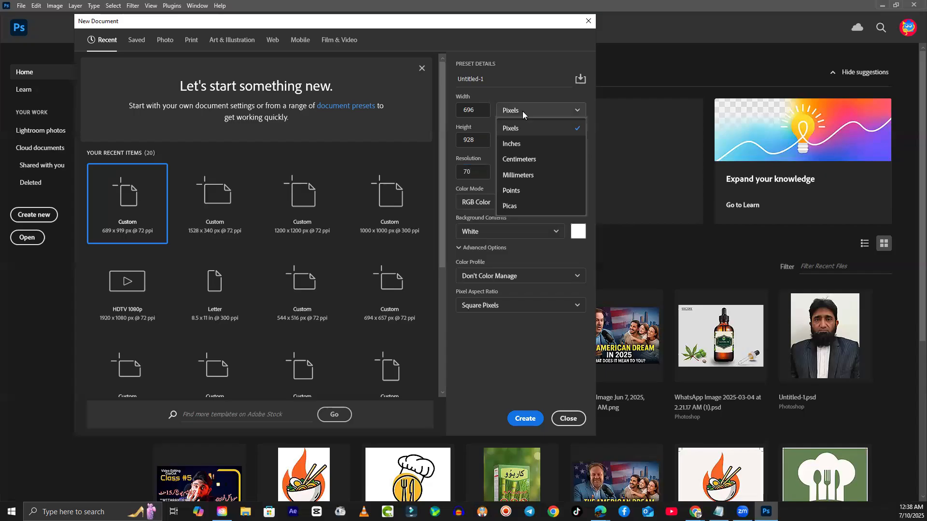
click(517, 144)
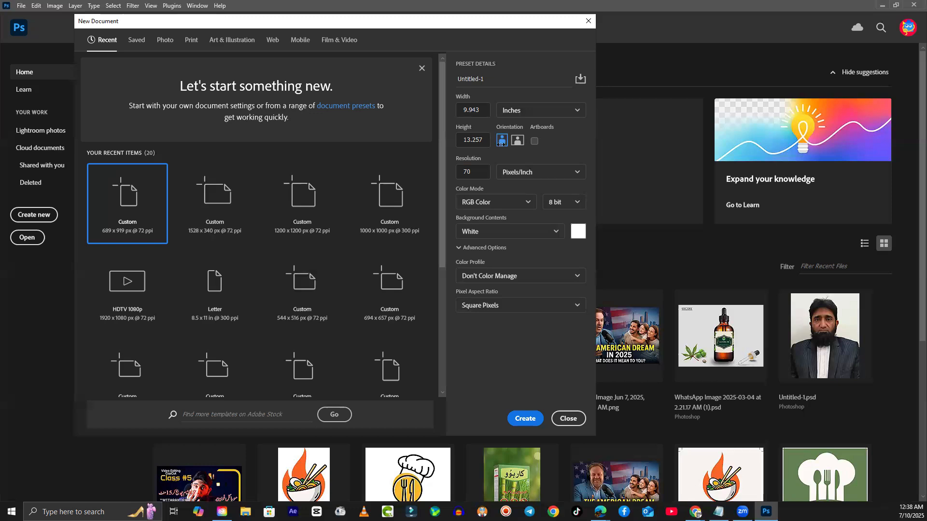
click(531, 427)
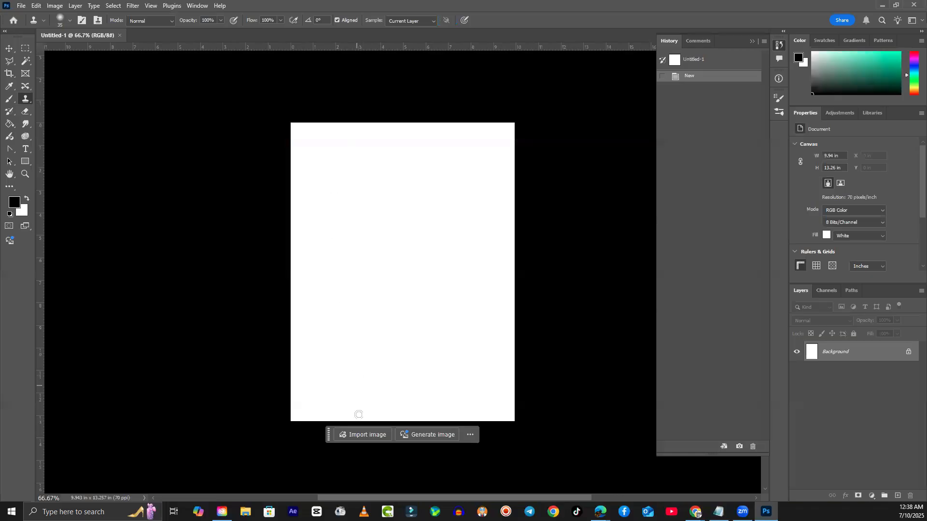
click(406, 398)
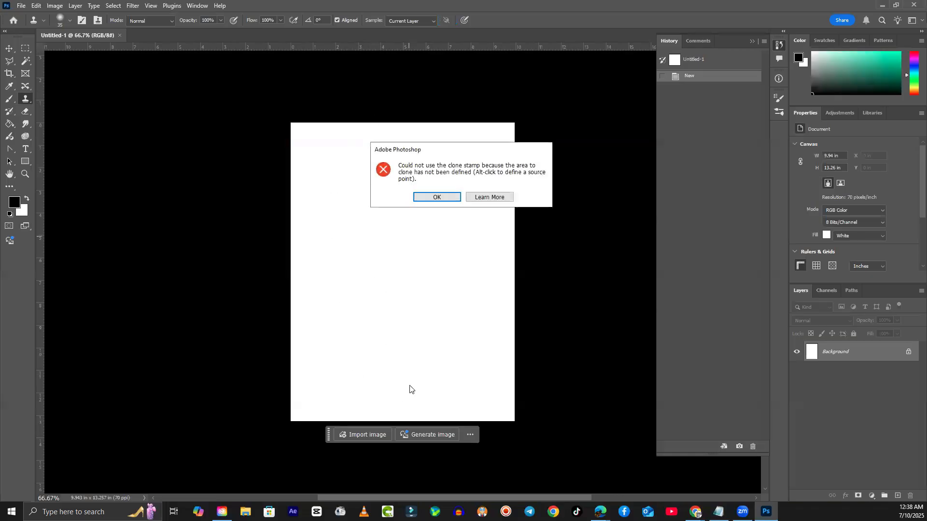
- Dismiss the clone-source warning and set up a black 100 px Hard Round brush
click(437, 198)
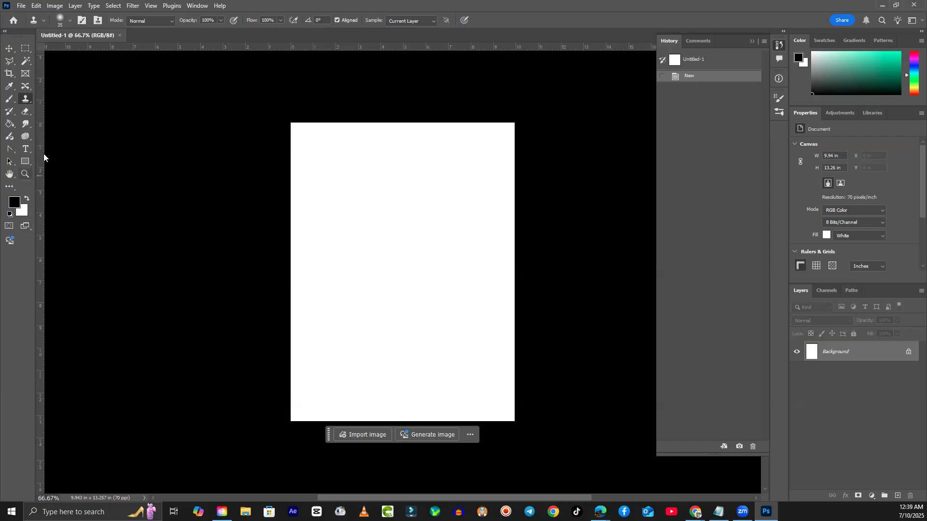
click(9, 99)
click(13, 204)
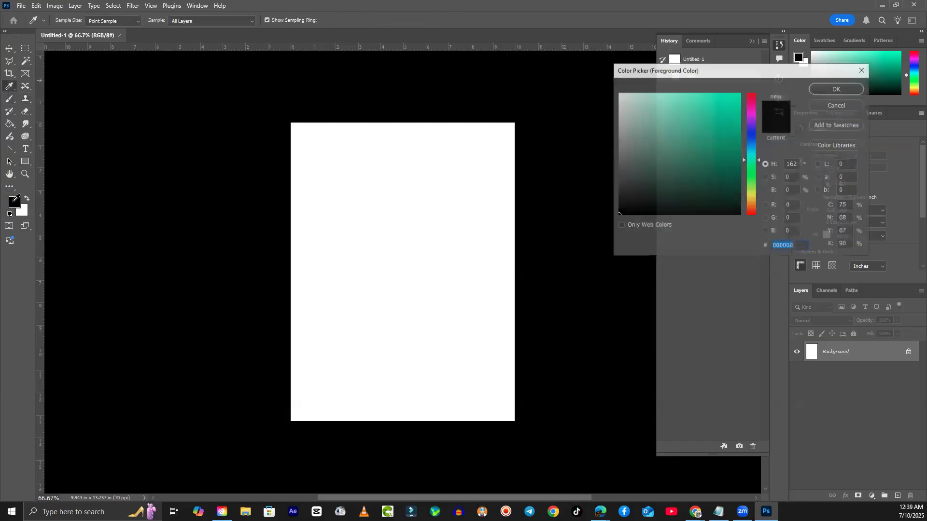
click(839, 107)
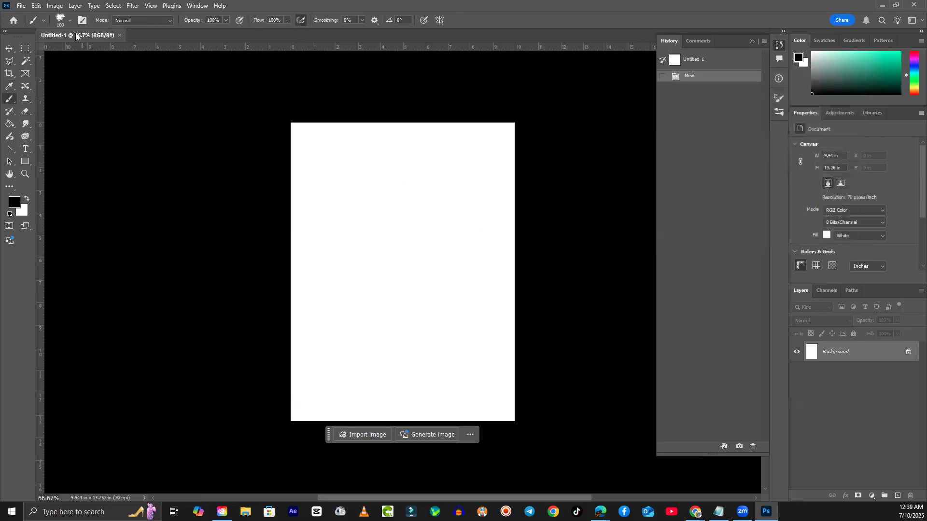
click(70, 20)
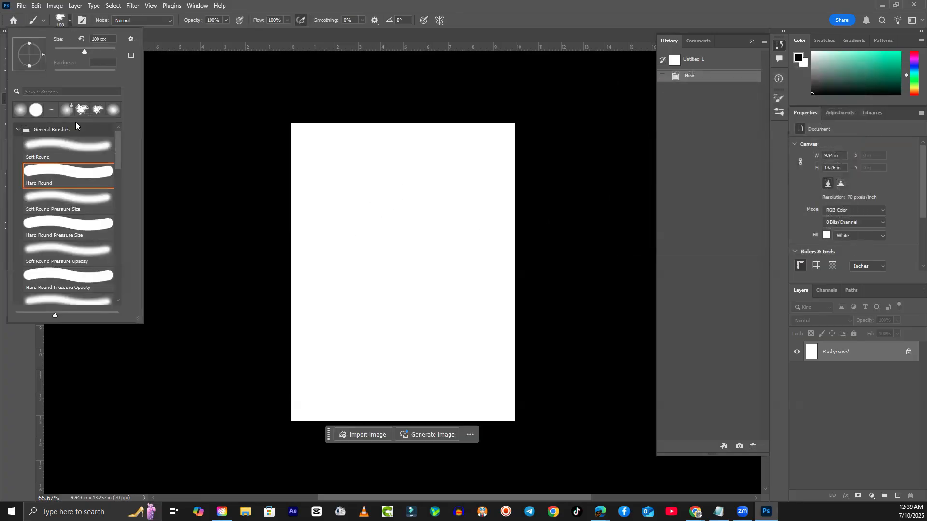
click(79, 172)
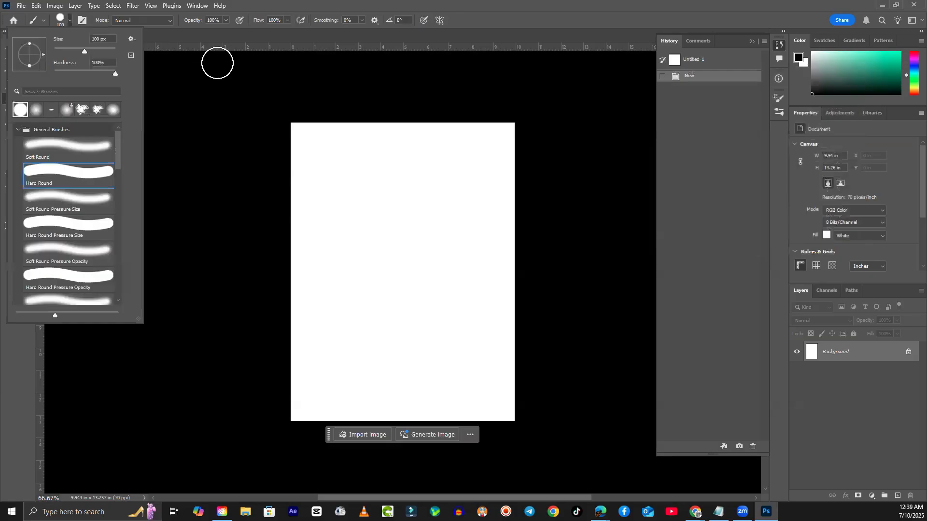
- Shrink the brush to 45 px and paint a stick figure with head, body, arms and legs
click(422, 8)
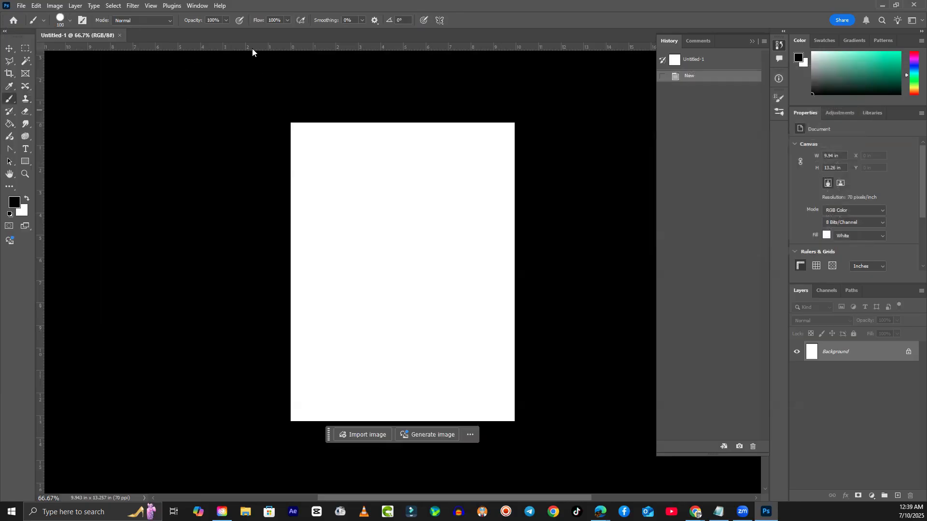
key(bracketleft)
key(bracketleft)
key(bracketleft)
key(bracketleft)
key(bracketleft)
key(bracketleft)
click(398, 198)
mouse_move(389, 198)
mouse_down()
mouse_move(424, 215)
mouse_move(399, 193)
mouse_up()
mouse_move(408, 250)
mouse_down()
mouse_move(416, 337)
mouse_move(493, 393)
mouse_up()
drag(413, 322, 362, 389)
mouse_move(412, 272)
mouse_down()
mouse_move(471, 281)
mouse_move(333, 256)
mouse_up()
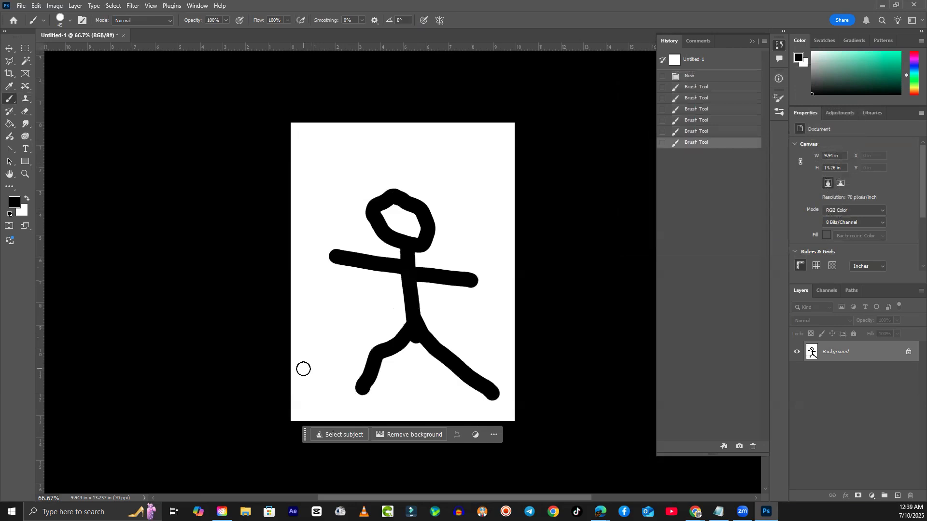
- Paint a double-headed vertical arrow beside the figure and two long horizontal strokes
mouse_move(471, 152)
mouse_down()
mouse_move(493, 414)
mouse_move(439, 172)
mouse_move(435, 185)
mouse_up()
drag(459, 147, 497, 185)
mouse_move(467, 386)
mouse_down()
mouse_move(491, 409)
mouse_move(508, 360)
mouse_up()
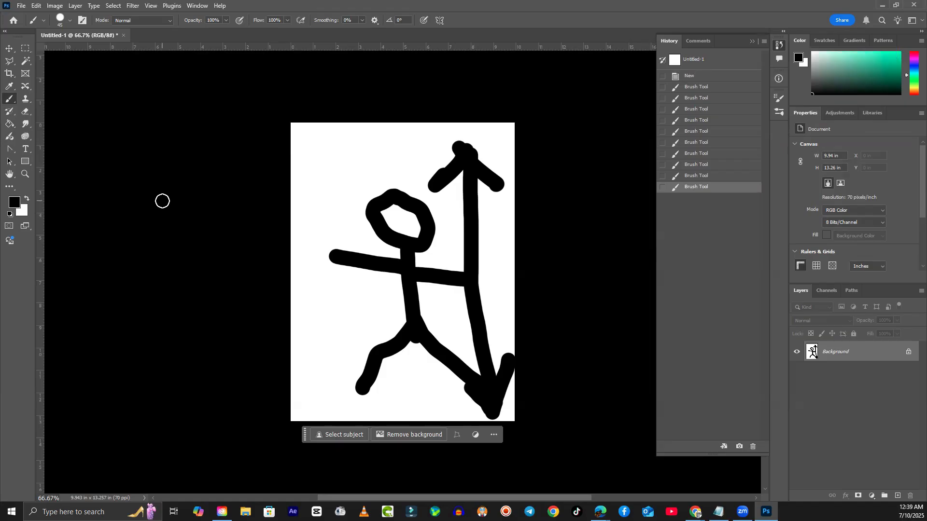
drag(161, 201, 592, 219)
drag(608, 359, 196, 335)
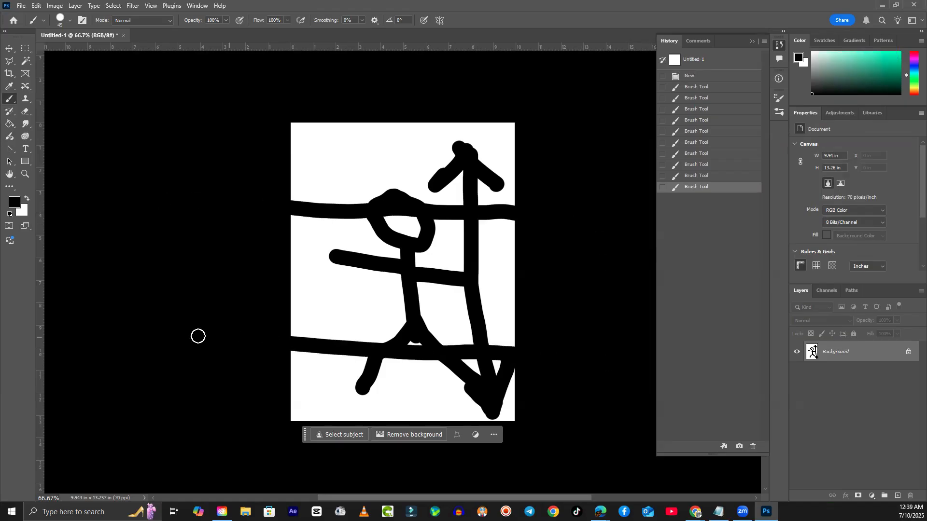
- Create a second document, Untitled-2, in landscape at 13.257 × 9.943 in, 70 ppi
click(20, 7)
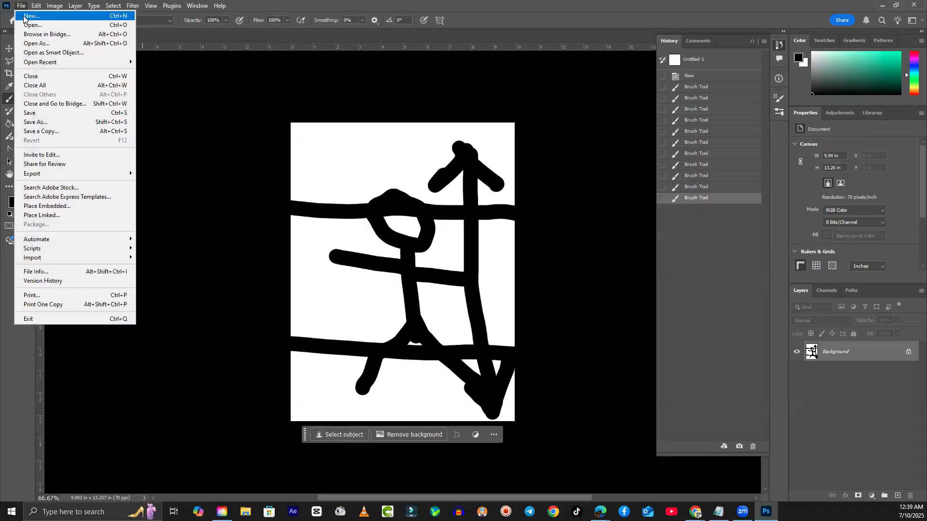
click(31, 16)
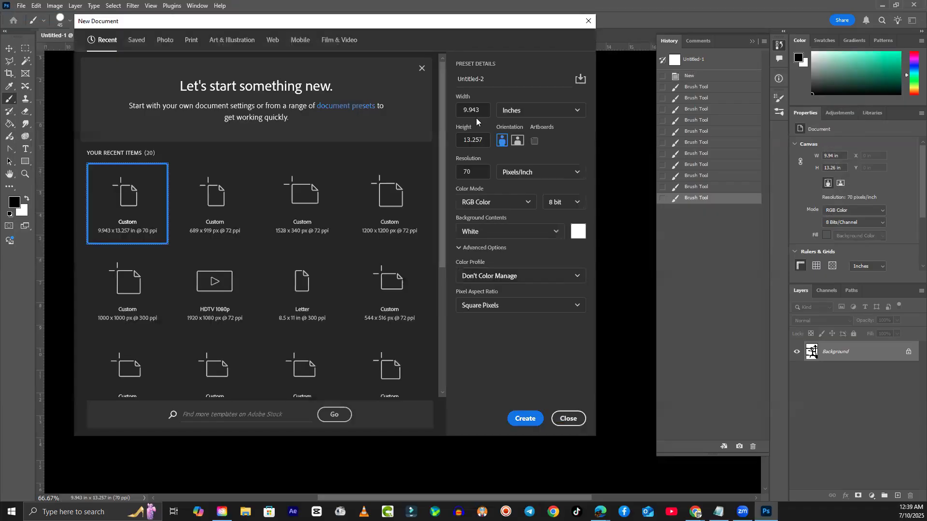
click(517, 144)
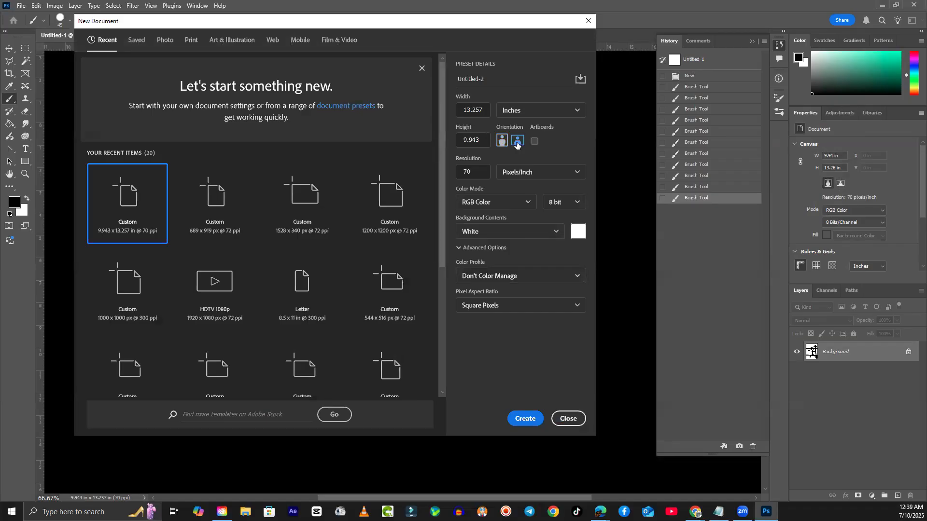
click(522, 419)
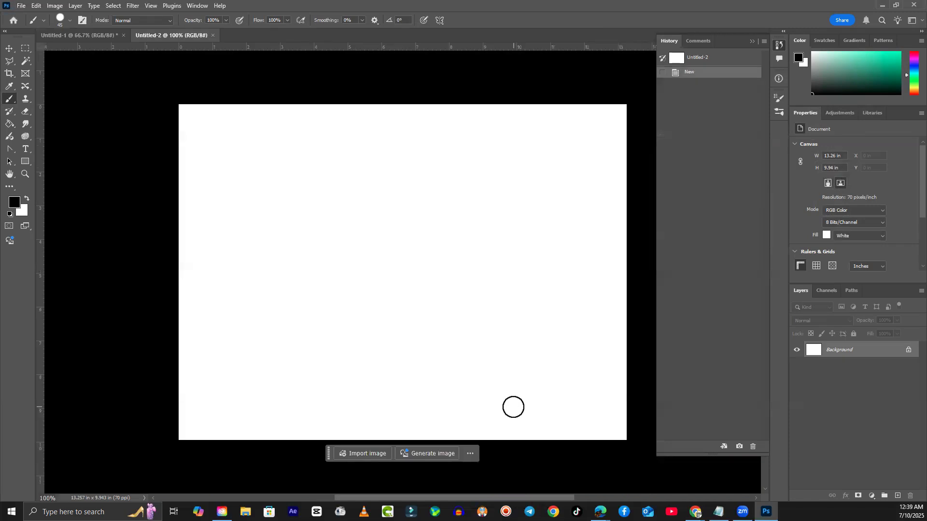
- Paint the first two stick figures on the left side of Untitled-2
click(250, 227)
mouse_move(251, 228)
mouse_down()
mouse_move(241, 282)
mouse_move(252, 312)
mouse_move(232, 366)
mouse_up()
drag(265, 331, 307, 359)
drag(239, 265, 268, 268)
drag(237, 266, 220, 269)
mouse_move(369, 211)
mouse_down()
mouse_move(348, 217)
mouse_move(382, 231)
mouse_up()
drag(372, 249, 379, 292)
mouse_move(381, 300)
mouse_down()
mouse_move(369, 325)
mouse_move(385, 296)
mouse_move(418, 336)
mouse_up()
drag(379, 268, 335, 267)
drag(381, 270, 405, 269)
- Paint the third and fourth stick figures toward the right of the canvas
mouse_move(452, 232)
mouse_down()
mouse_move(469, 231)
mouse_move(462, 240)
mouse_move(485, 227)
mouse_up()
drag(471, 263, 464, 347)
mouse_move(478, 321)
mouse_down()
mouse_move(492, 376)
mouse_move(546, 410)
mouse_move(507, 317)
mouse_move(489, 299)
mouse_up()
drag(573, 216, 606, 227)
drag(598, 256, 598, 343)
drag(586, 304, 562, 362)
drag(613, 338, 597, 356)
drag(603, 361, 615, 408)
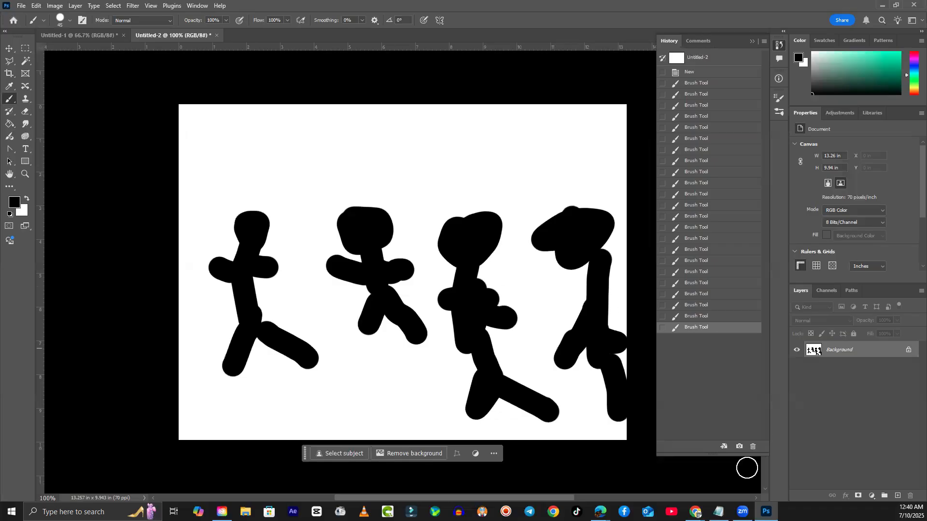
mouse_move(696, 512)
- Draw a dark green rectangle near the top right of Untitled-2 with the Rectangle Tool
right_click(25, 160)
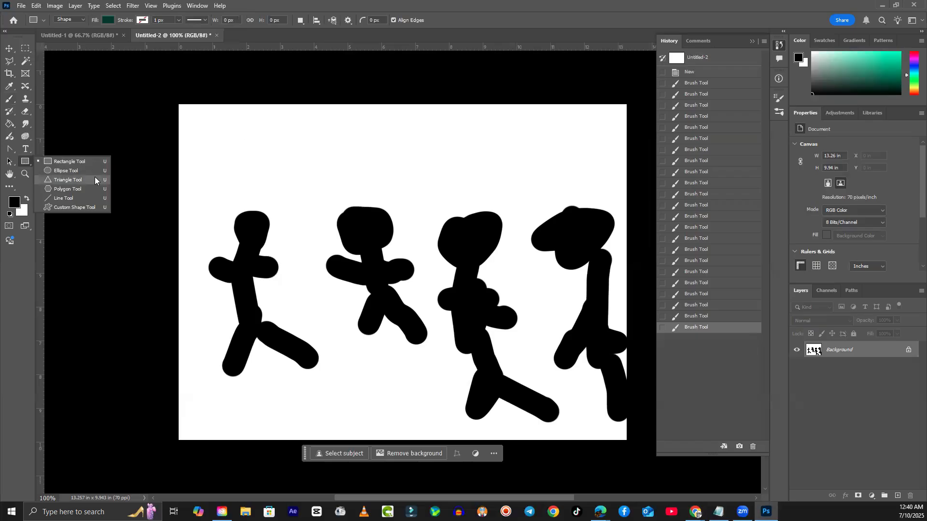
click(109, 162)
drag(255, 130, 395, 193)
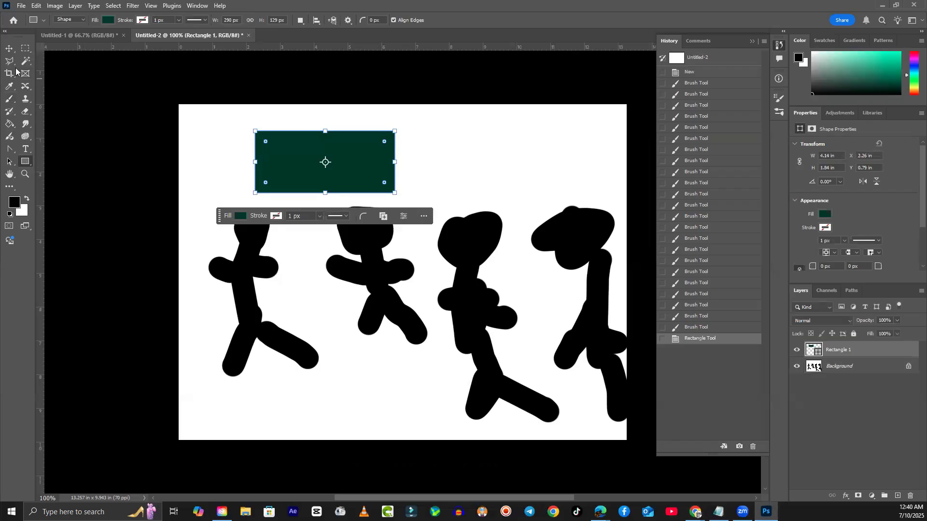
- Move the green rectangle slightly right, then return to the Untitled-1 document
click(10, 49)
click(196, 155)
drag(321, 169, 503, 157)
click(89, 34)
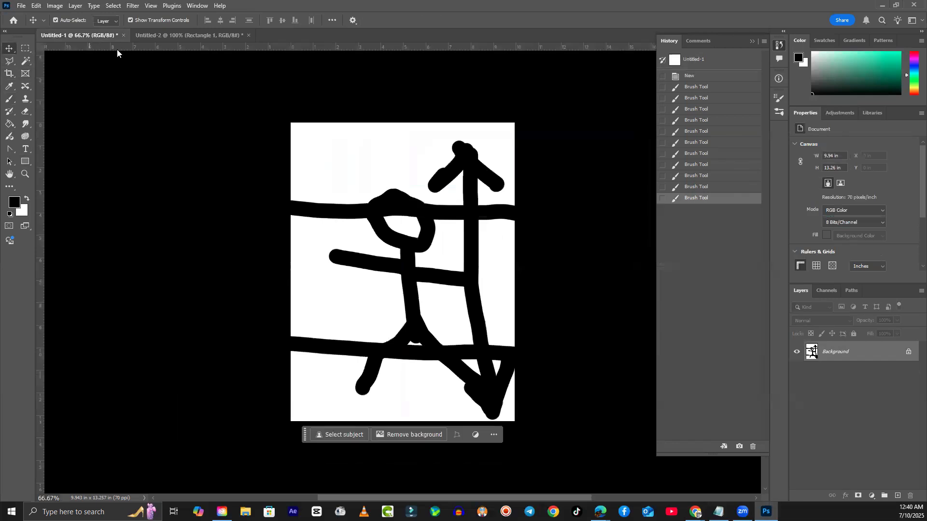
- In Untitled-1, draw a tall green rectangle over the figure's head and move it down-left
click(25, 161)
drag(313, 158, 388, 323)
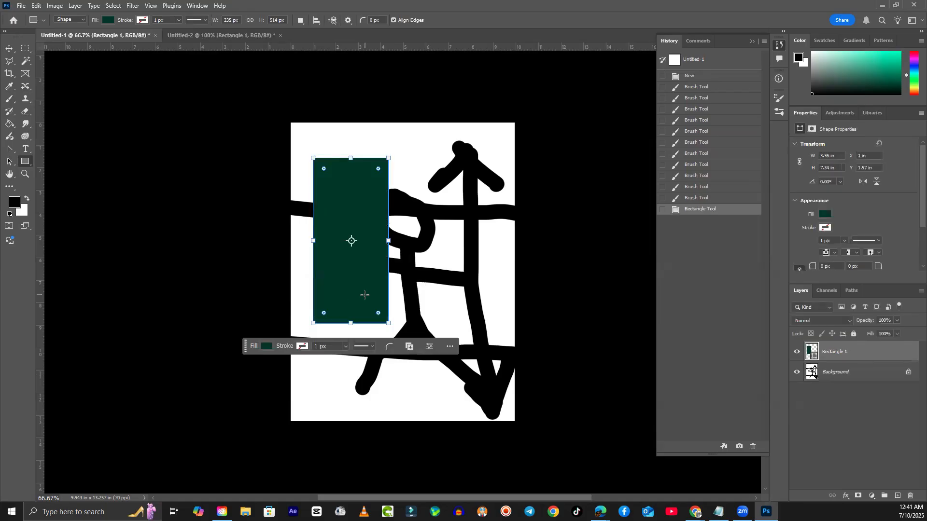
click(7, 48)
click(151, 209)
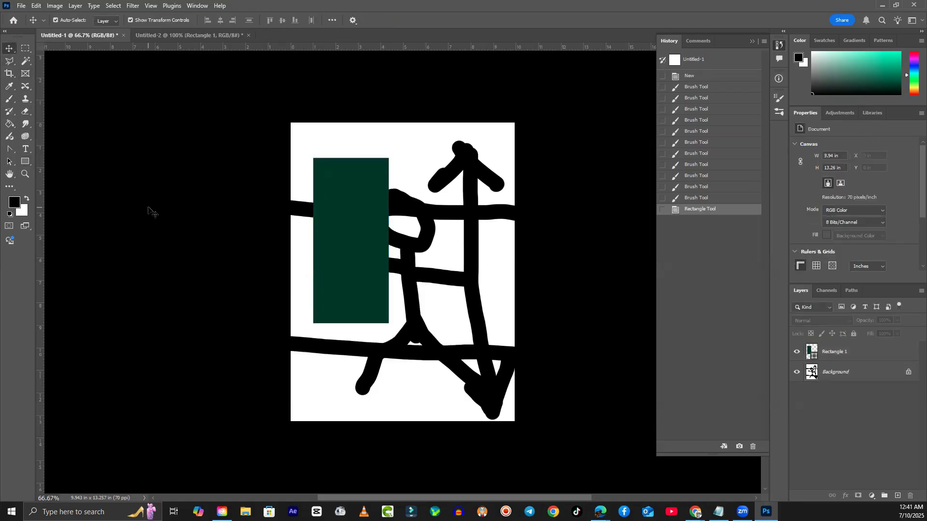
drag(367, 280, 346, 305)
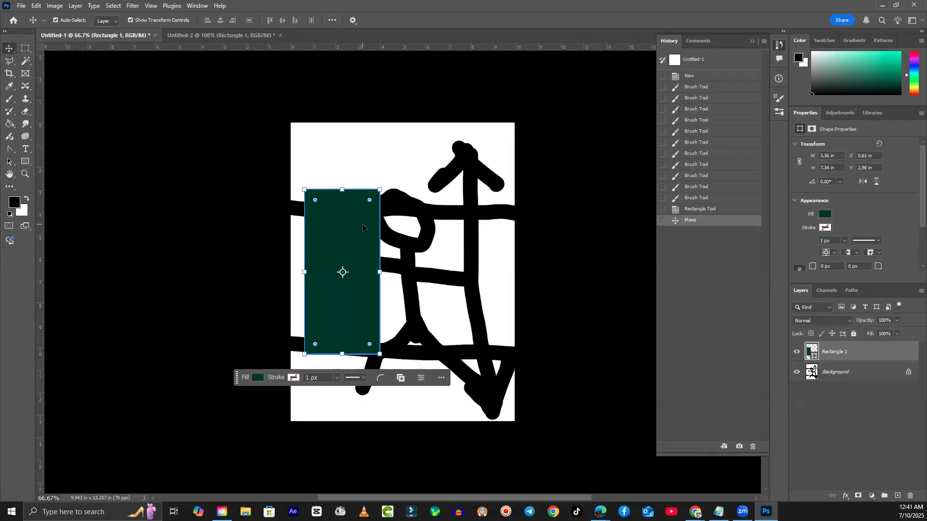
- In Untitled-2, shift the 4.14 x 1.84 in green rectangle left to X 5.53 in
click(214, 33)
drag(483, 167, 430, 162)
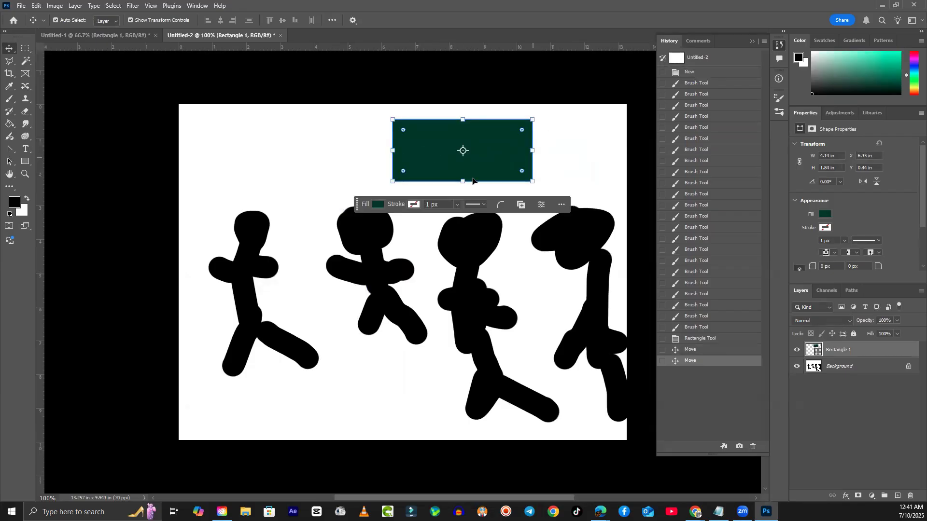
drag(432, 159, 405, 160)
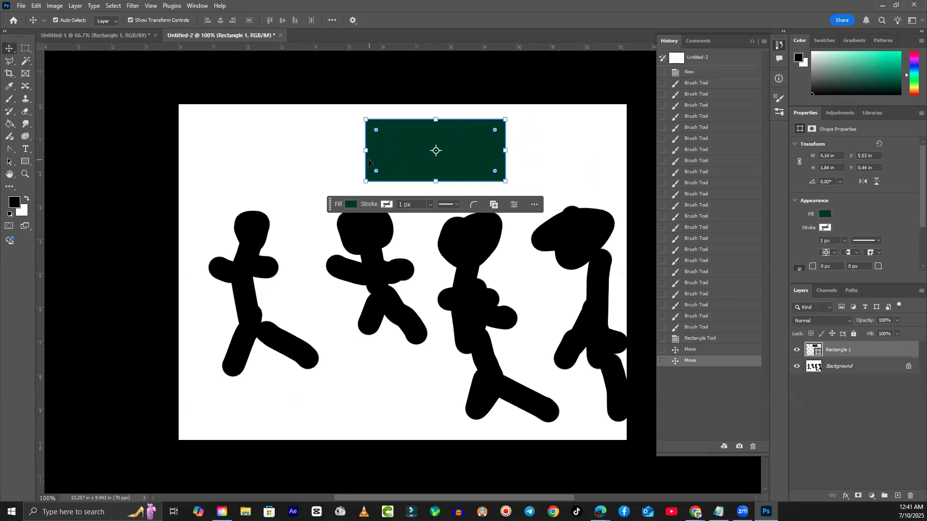
click(569, 151)
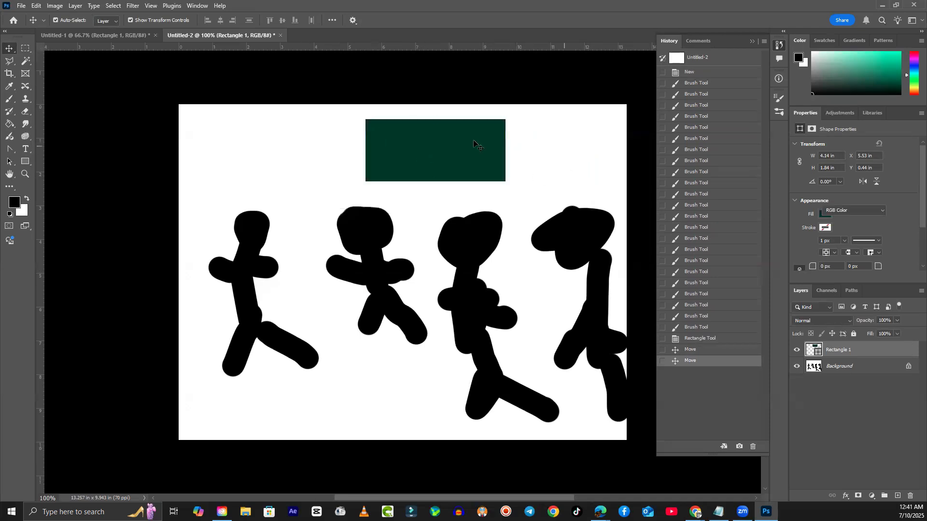
click(24, 7)
click(30, 16)
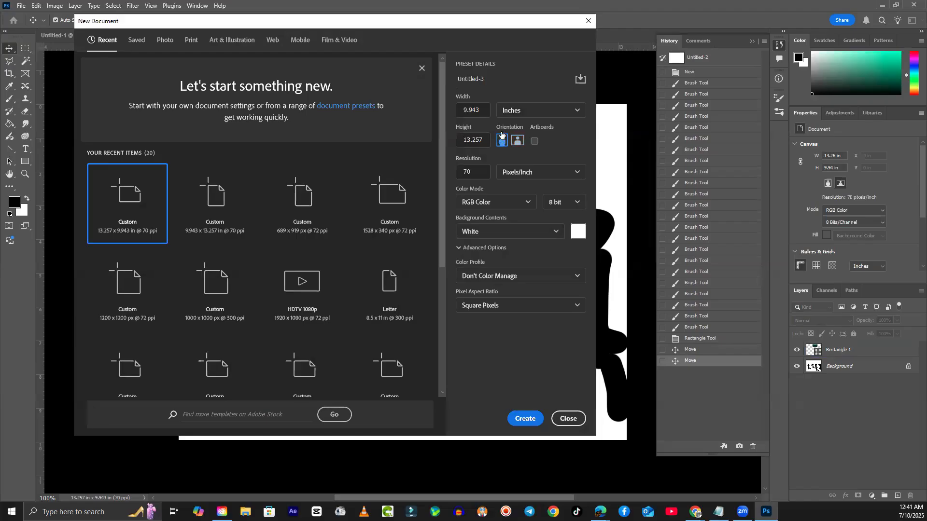
drag(467, 110, 476, 110)
text(10)
click(475, 141)
text(13)
click(518, 141)
click(502, 141)
click(515, 142)
click(502, 141)
click(516, 143)
click(503, 145)
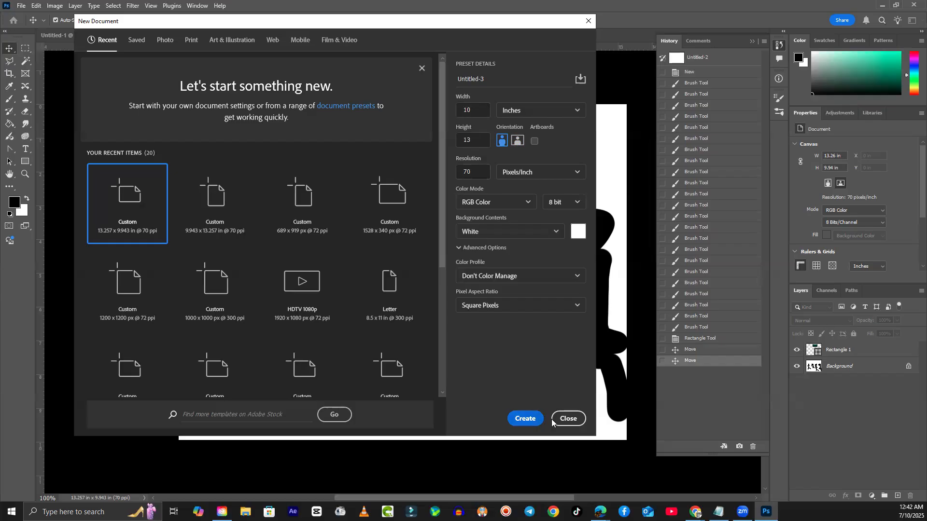
click(569, 418)
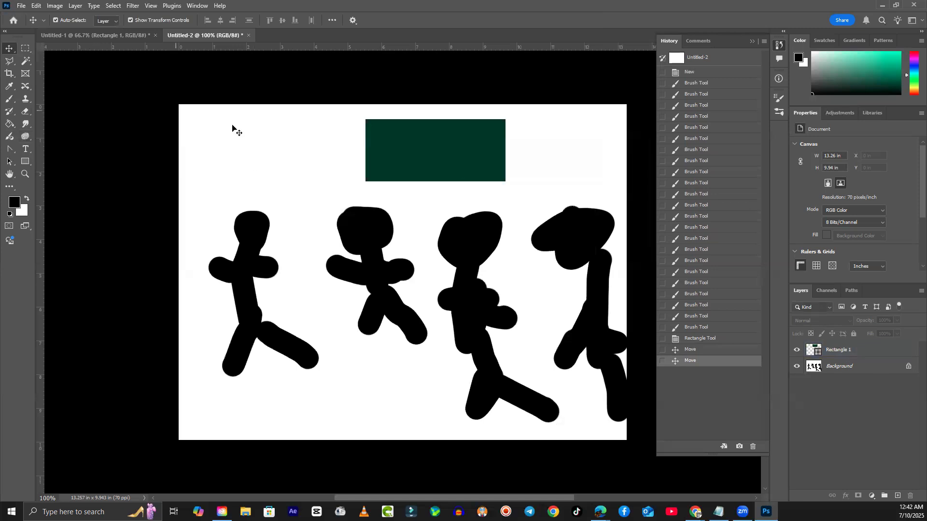
- Select the green Rectangle 1 layer and delete it
click(26, 111)
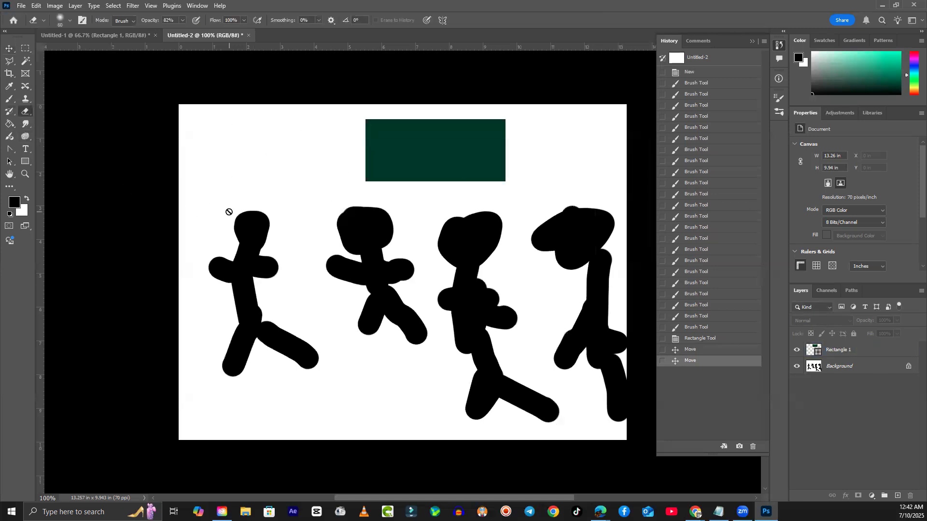
click(858, 368)
key(v)
click(438, 153)
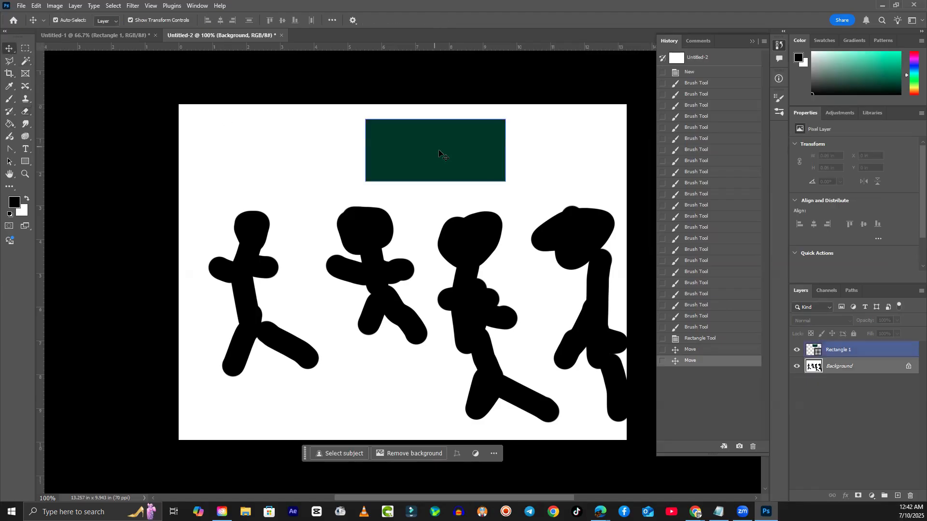
key(Delete)
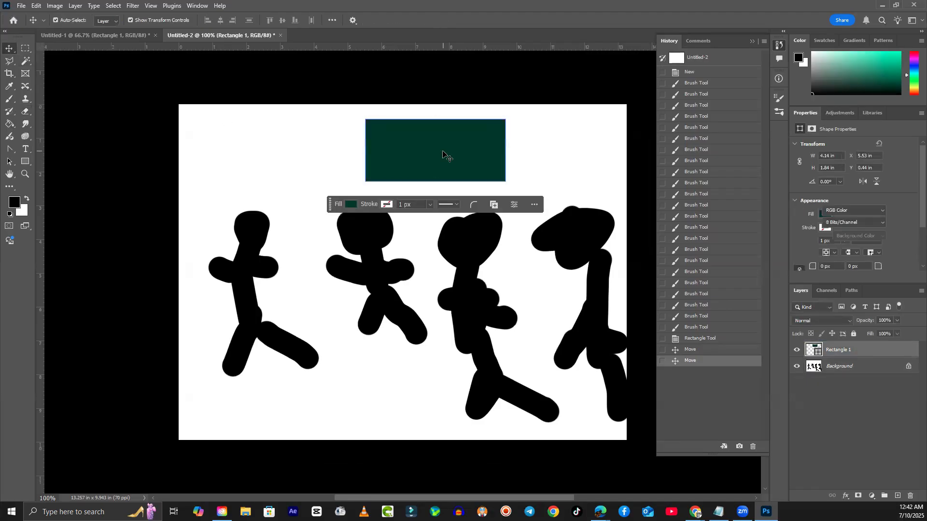
- Erase the stick figures and grey smudges with a 600 px eraser
click(25, 111)
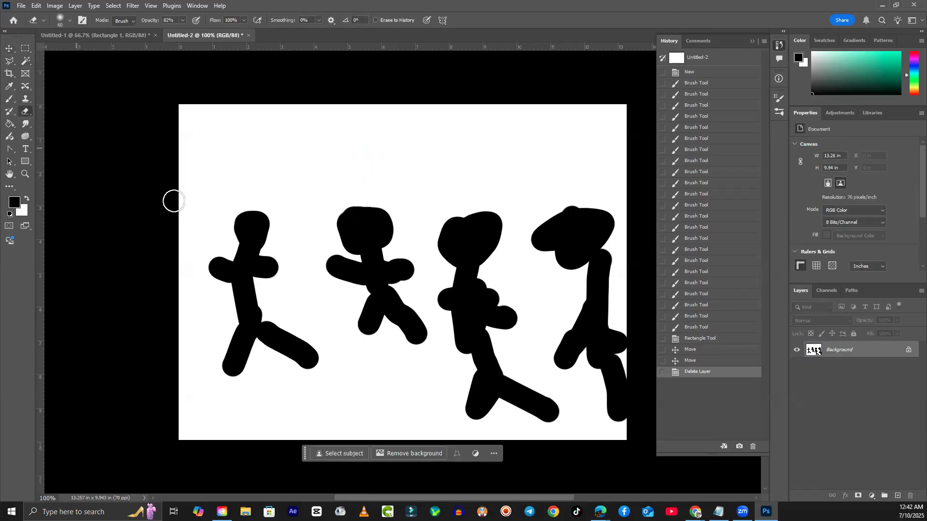
key(])
key(])
key(])
key(])
key(])
key(])
key(])
key(])
key(])
key(])
key(])
key(])
key(])
key(])
key(])
key(])
key(])
mouse_move(204, 206)
mouse_down()
mouse_move(326, 348)
mouse_move(537, 242)
mouse_move(470, 232)
mouse_move(234, 271)
mouse_move(341, 223)
mouse_move(277, 236)
mouse_move(265, 300)
mouse_move(273, 312)
mouse_move(537, 248)
mouse_move(546, 261)
mouse_move(545, 365)
mouse_up()
mouse_move(546, 365)
mouse_down()
mouse_move(217, 204)
mouse_move(344, 184)
mouse_up()
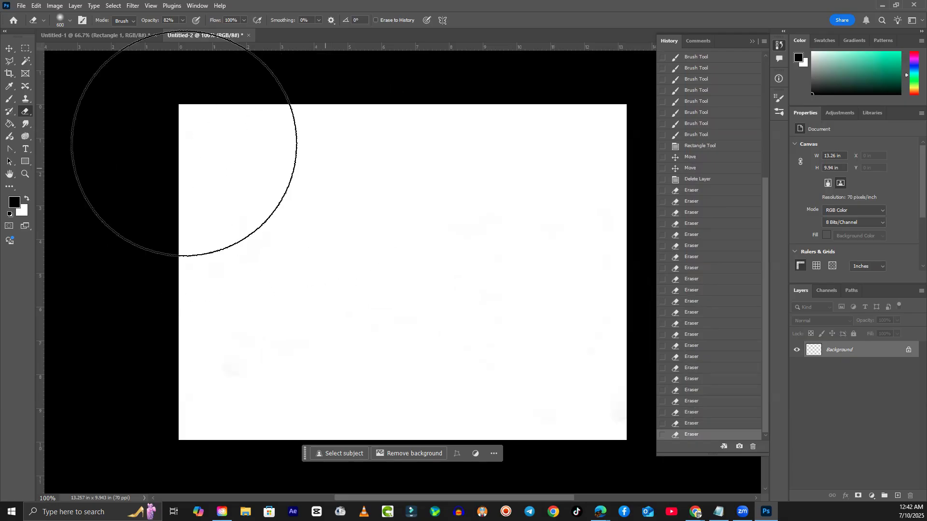
click(182, 21)
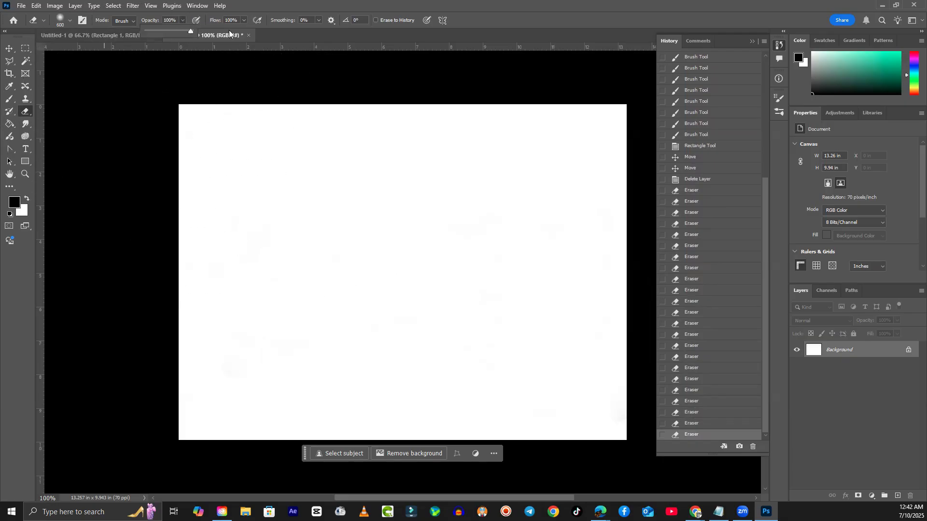
click(10, 49)
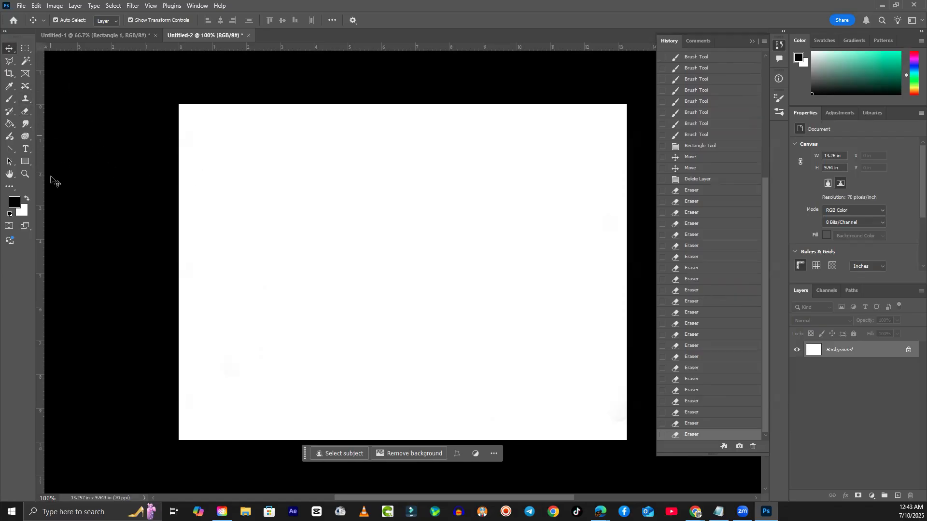
- Draw a square on the canvas's left with no fill and a 1 px black outline
click(25, 162)
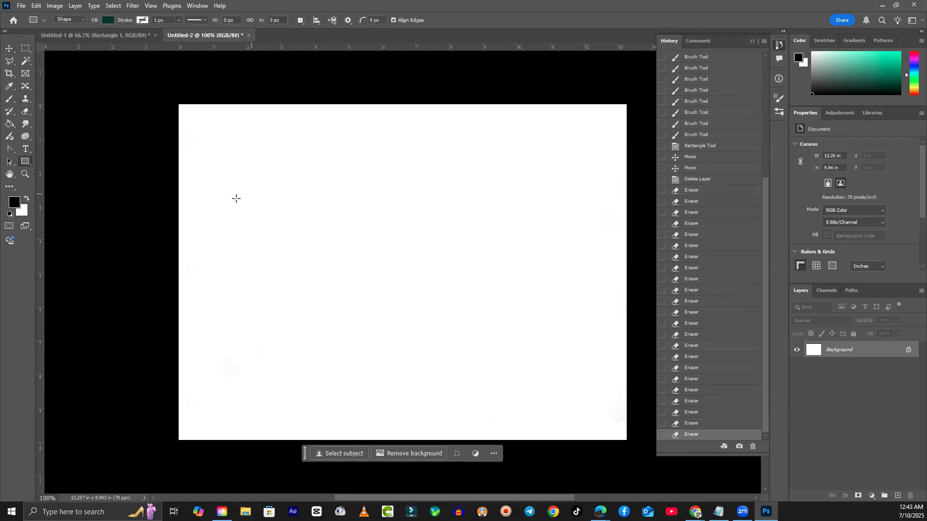
drag(225, 210, 310, 293)
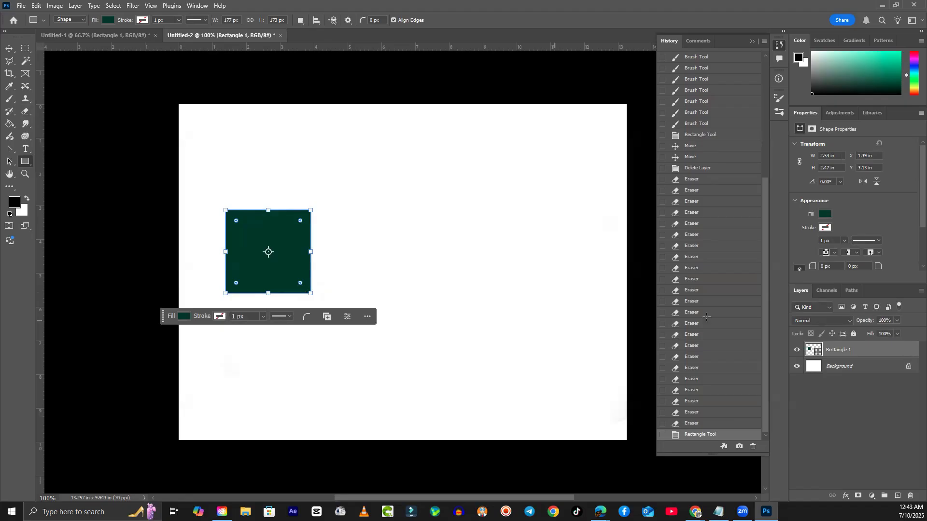
click(826, 214)
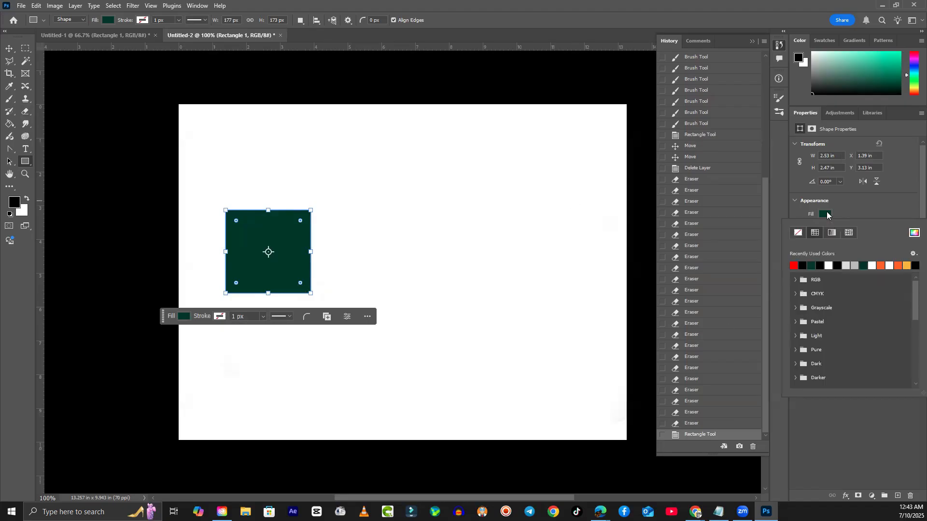
click(798, 232)
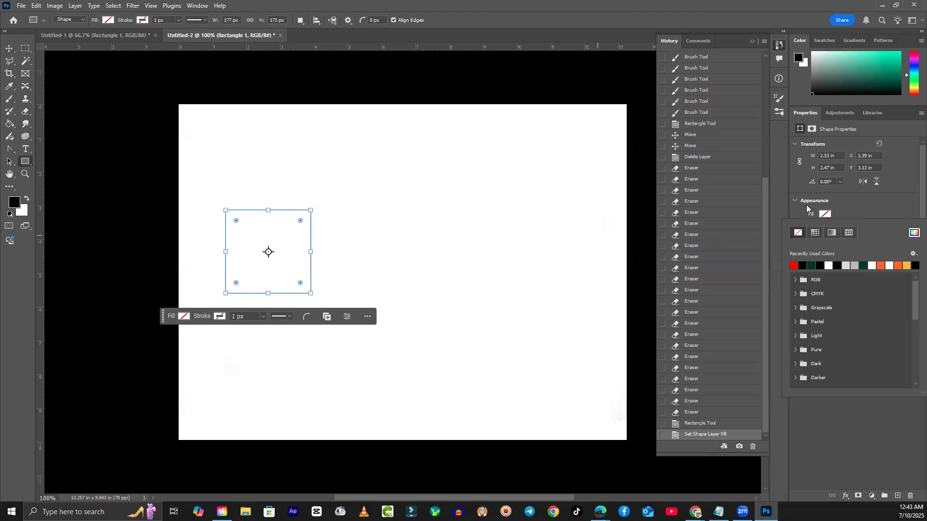
click(793, 200)
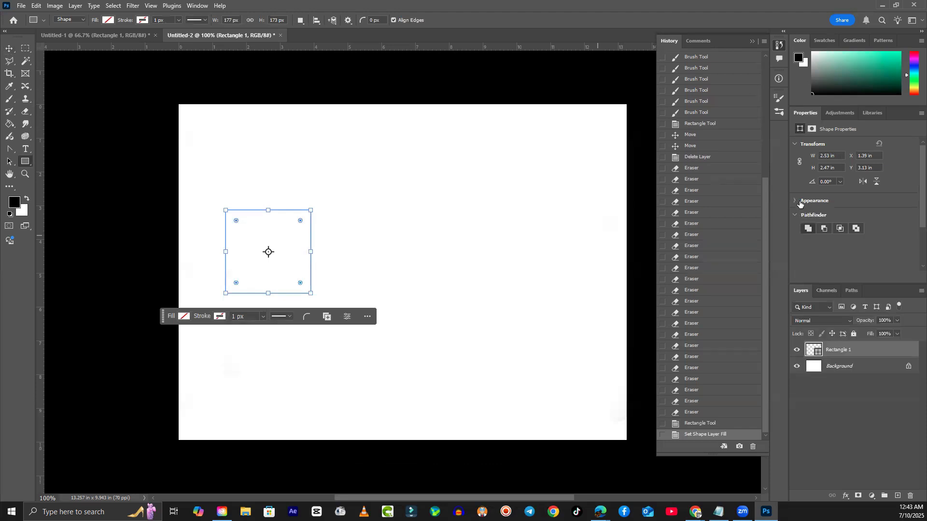
click(796, 201)
click(825, 204)
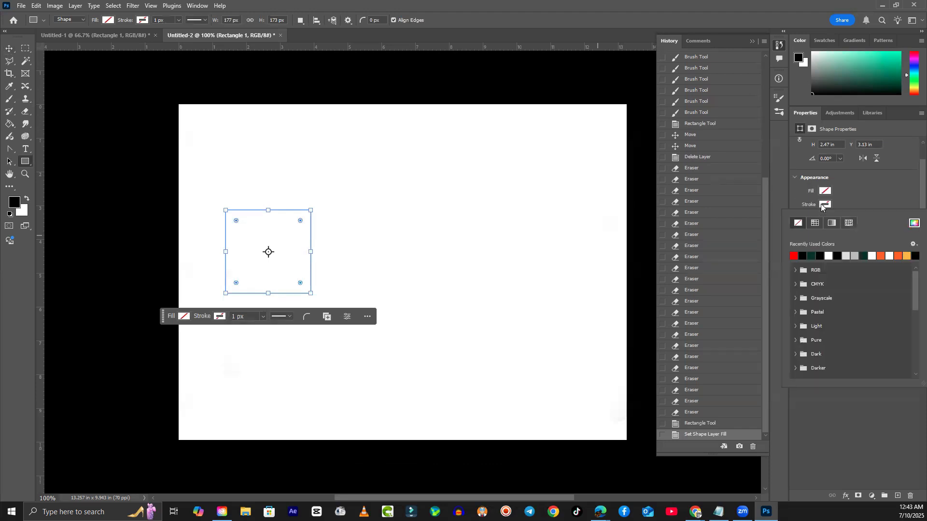
click(819, 255)
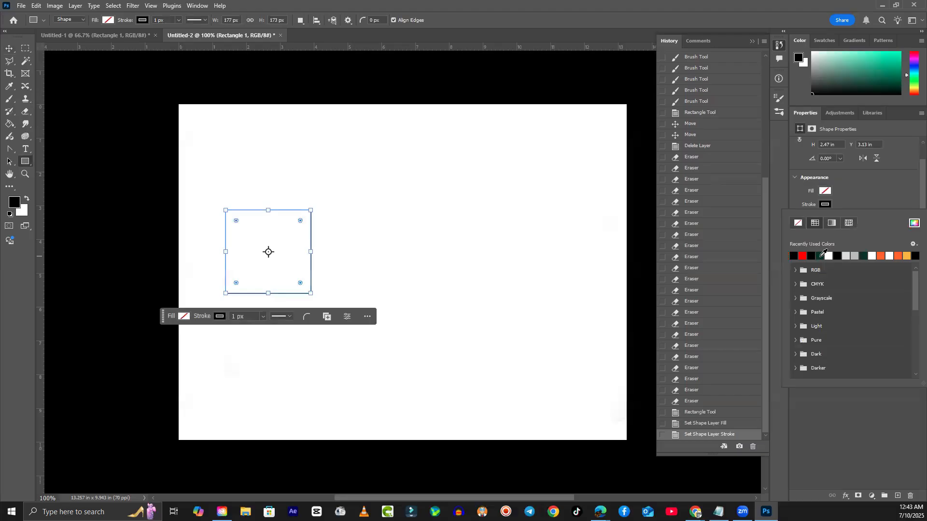
key(v)
click(248, 159)
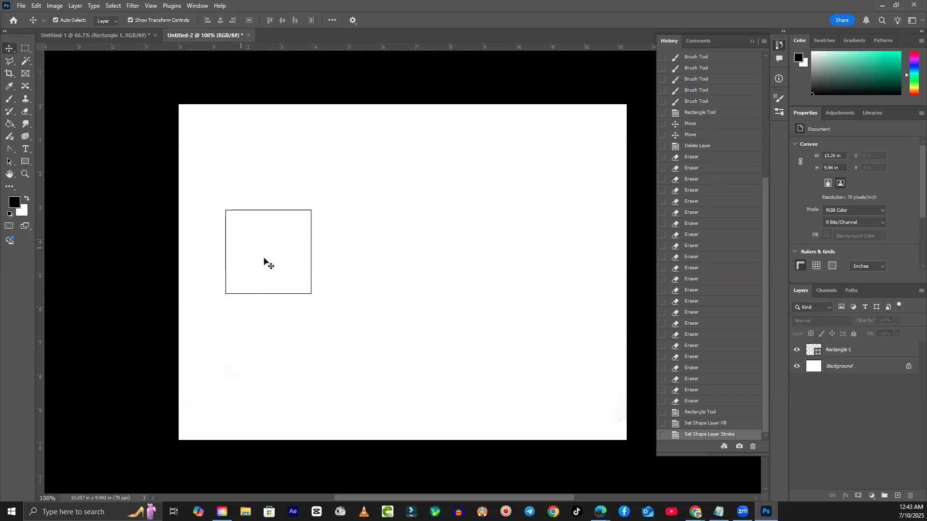
- Alt-drag a copy of the hollow square to the right, level with the original
click(310, 252)
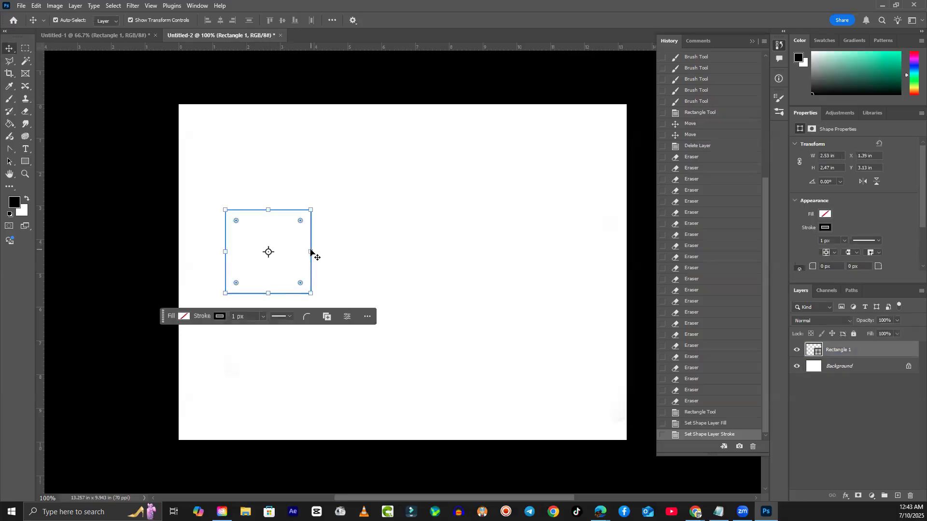
drag(310, 250, 432, 281)
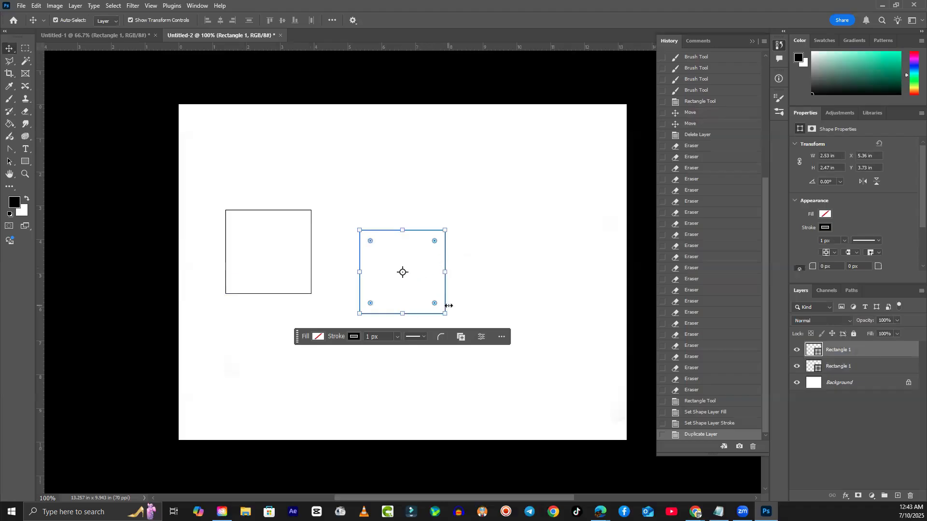
drag(444, 296, 421, 277)
click(422, 346)
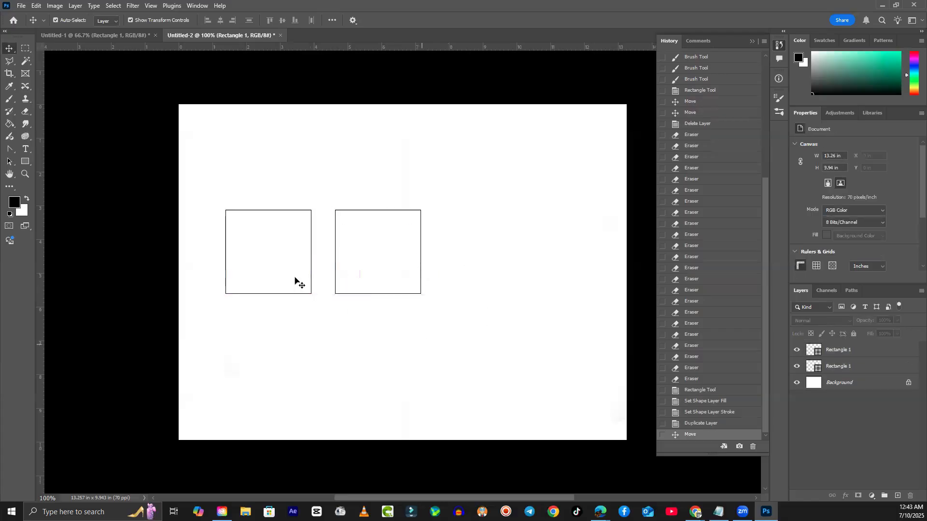
scroll(247, 273, left, 1)
scroll(246, 275, left, 1)
scroll(288, 271, up, 4)
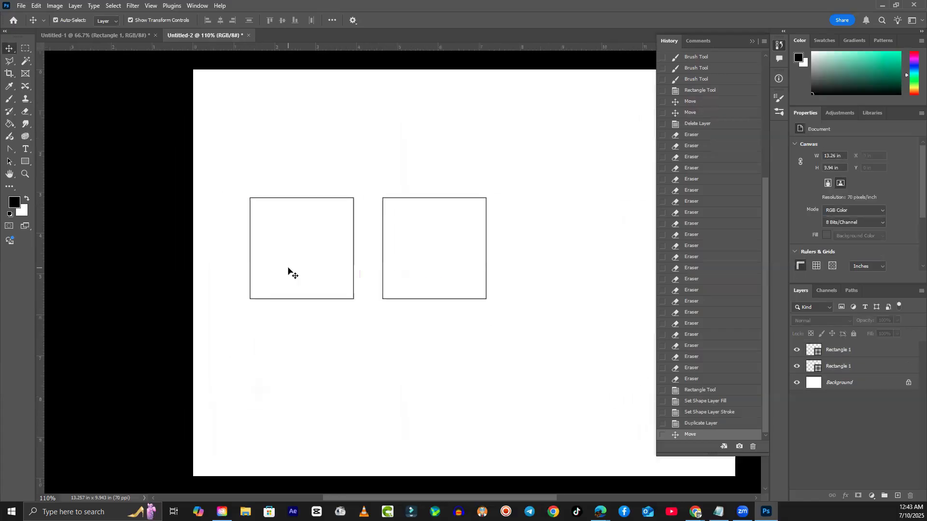
scroll(289, 272, up, 1)
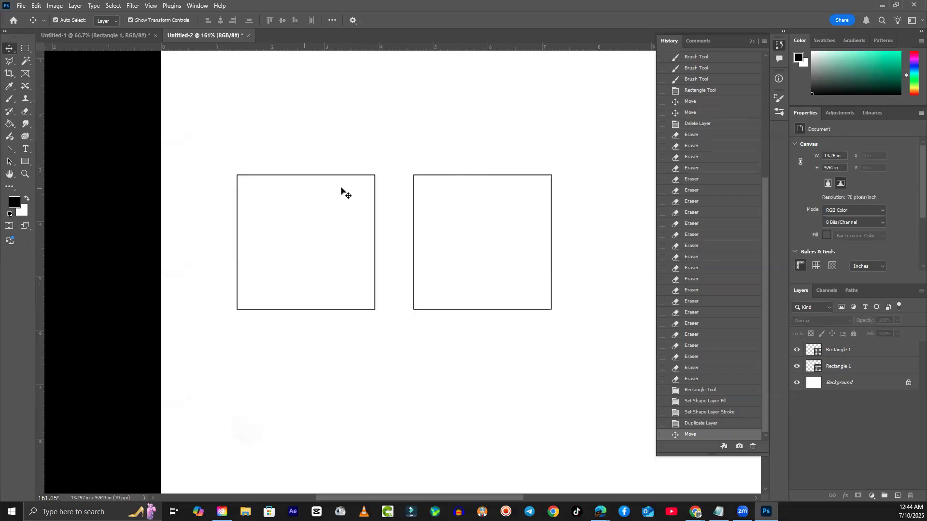
click(249, 298)
click(22, 6)
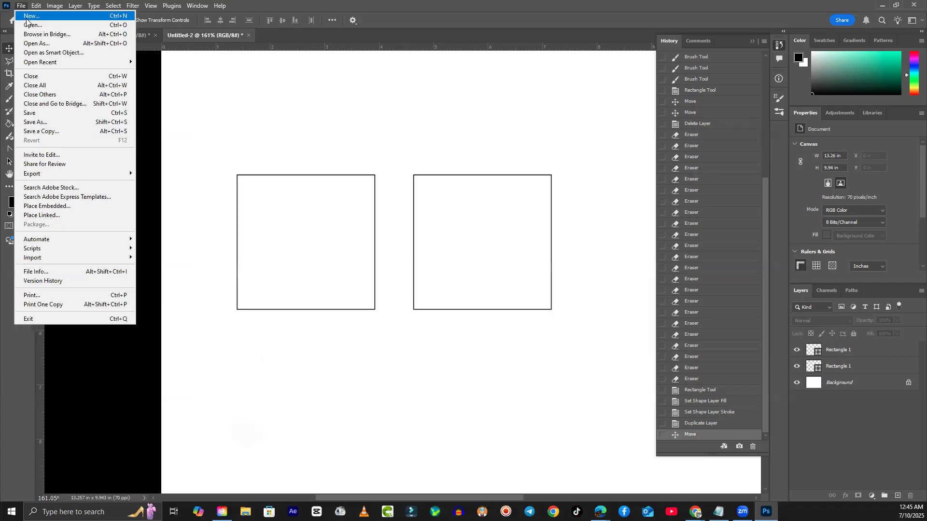
mouse_move(55, 5)
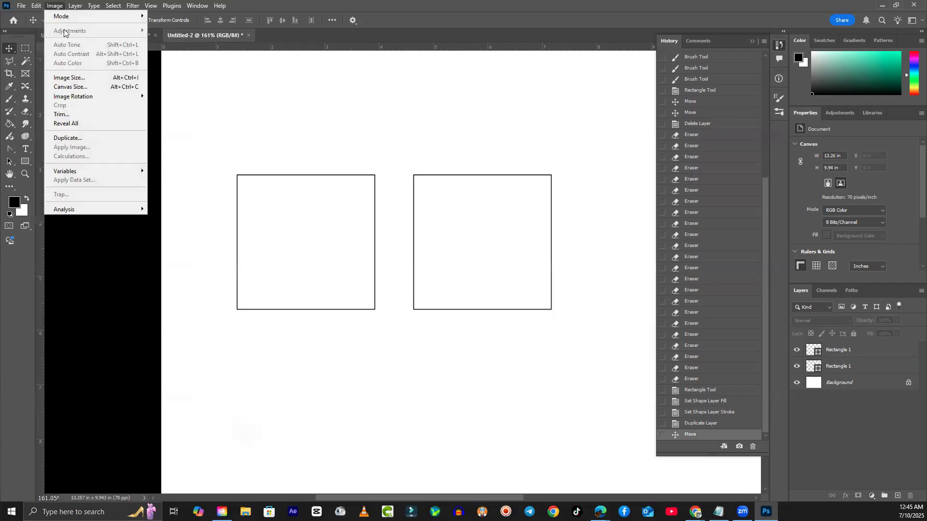
click(81, 88)
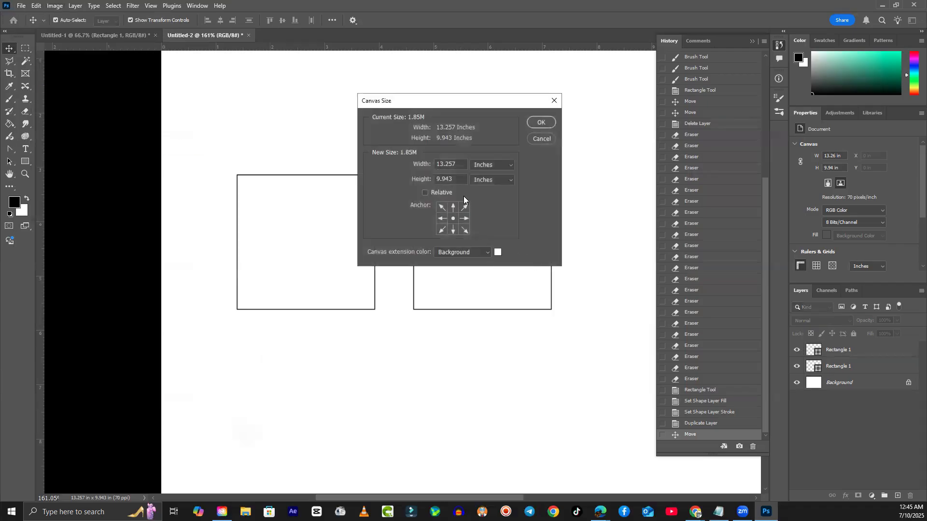
key(Escape)
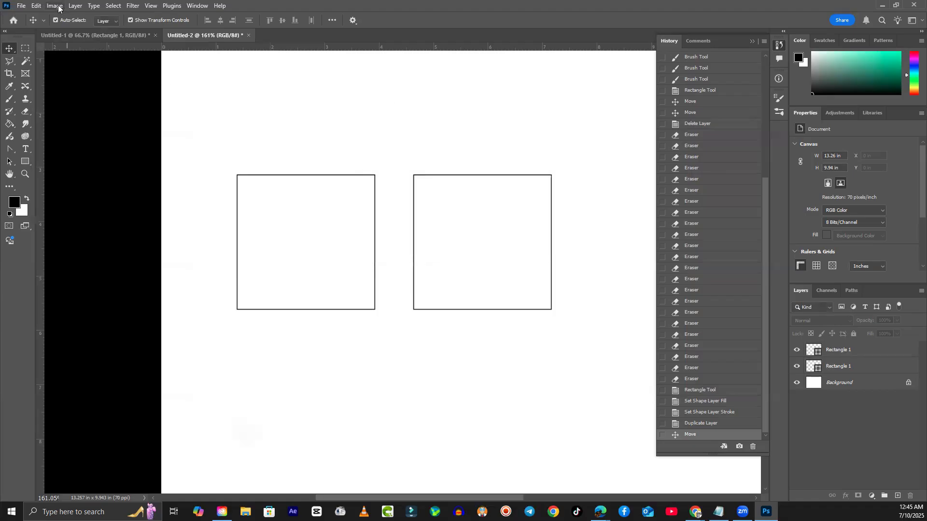
click(55, 5)
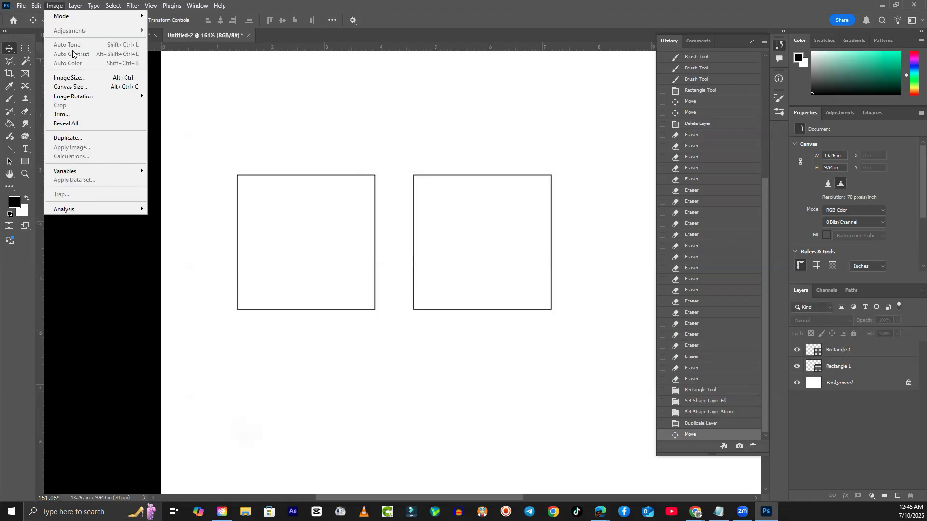
click(20, 6)
click(20, 6)
click(30, 16)
click(472, 172)
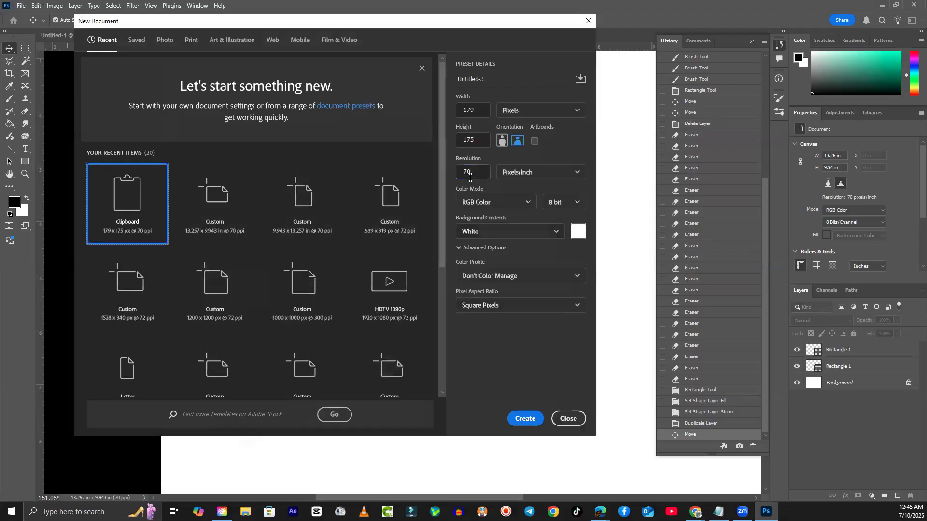
double_click(463, 172)
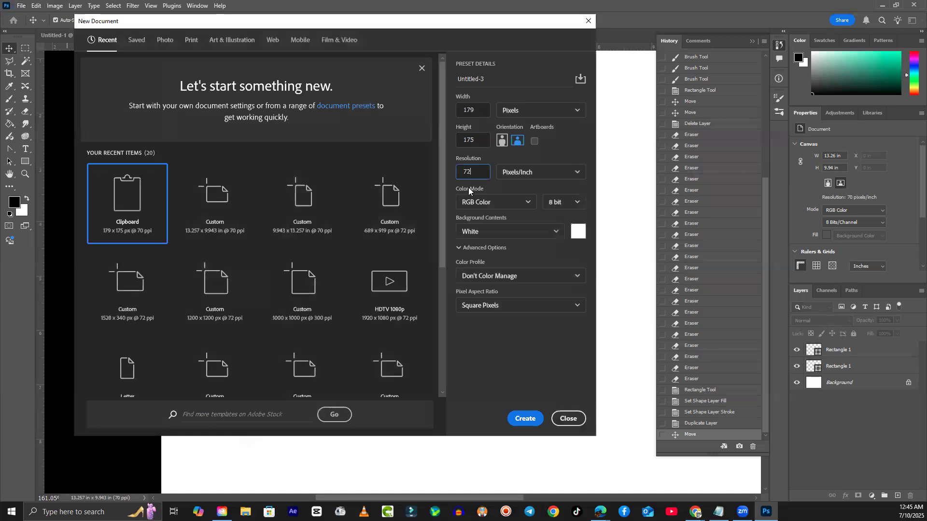
text(72)
click(562, 419)
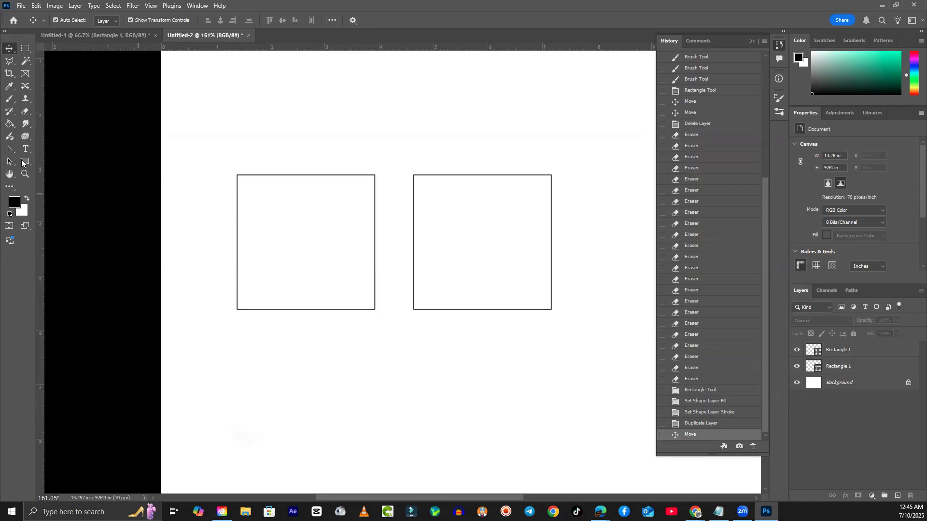
- Choose the Brush tool on the Background layer and set the brush size to 25
click(10, 99)
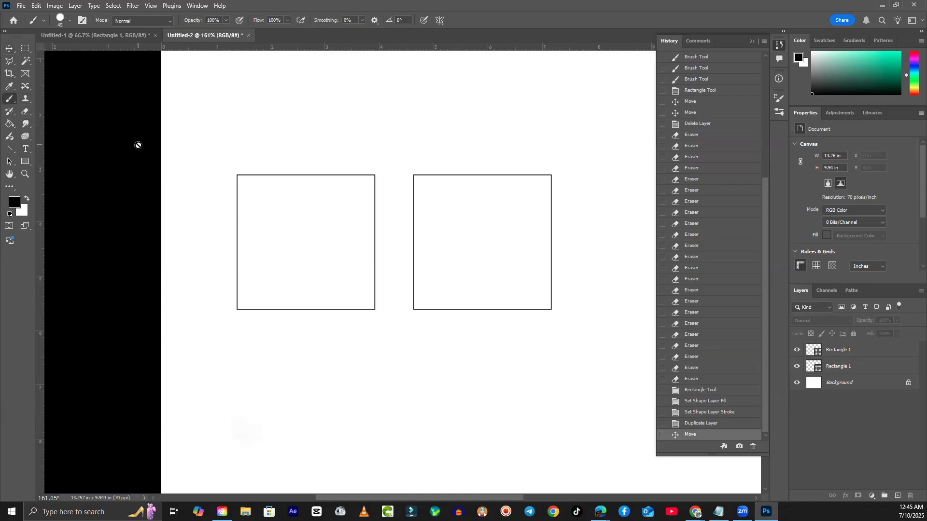
click(875, 351)
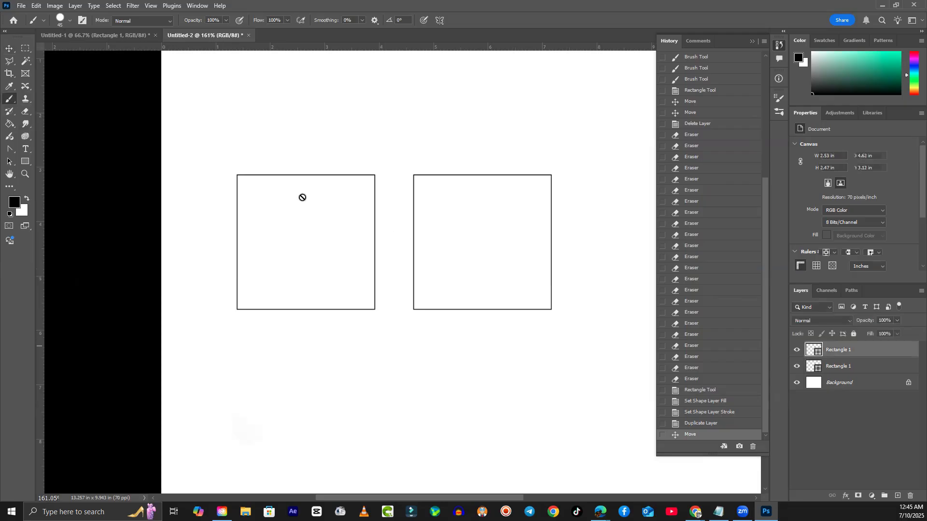
click(874, 385)
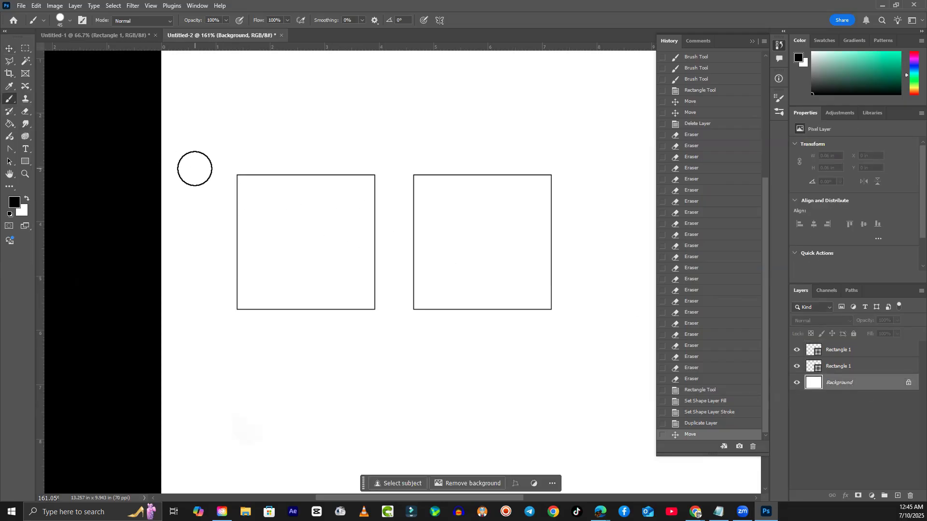
key(bracketleft)
key(bracketleft)
key(bracketleft)
key(bracketleft)
key(bracketleft)
key(bracketright)
- Drag eight vertical guides from the left ruler, spaced across the left square
drag(41, 173, 252, 254)
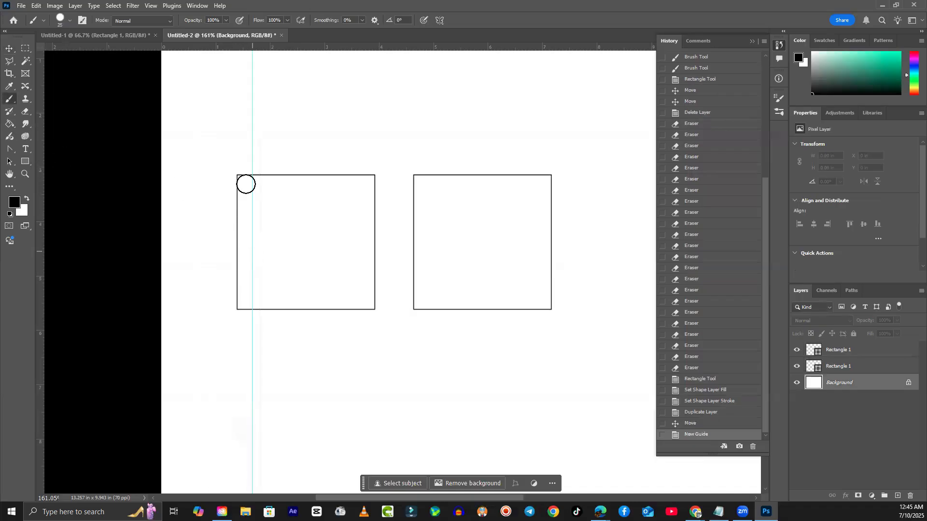
drag(40, 230, 272, 265)
drag(38, 256, 291, 281)
drag(43, 287, 312, 296)
drag(41, 316, 330, 310)
drag(43, 291, 145, 311)
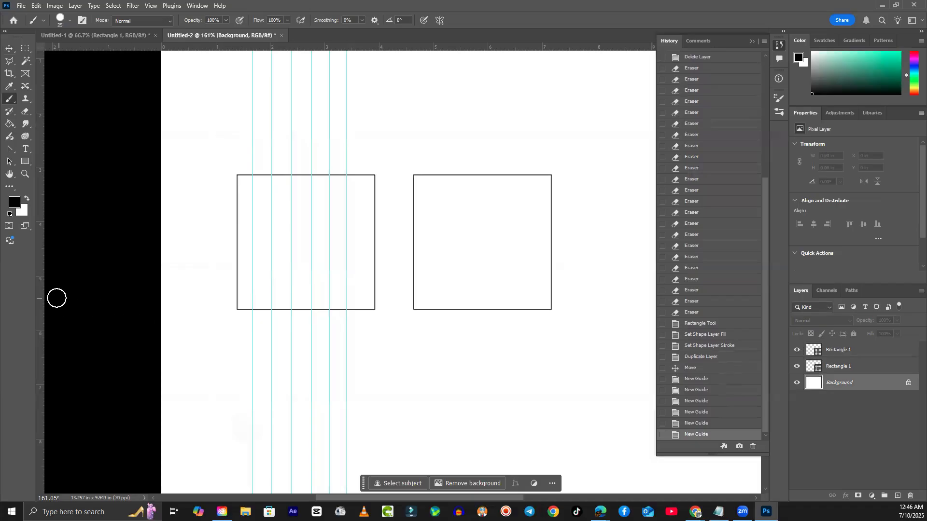
drag(41, 300, 361, 320)
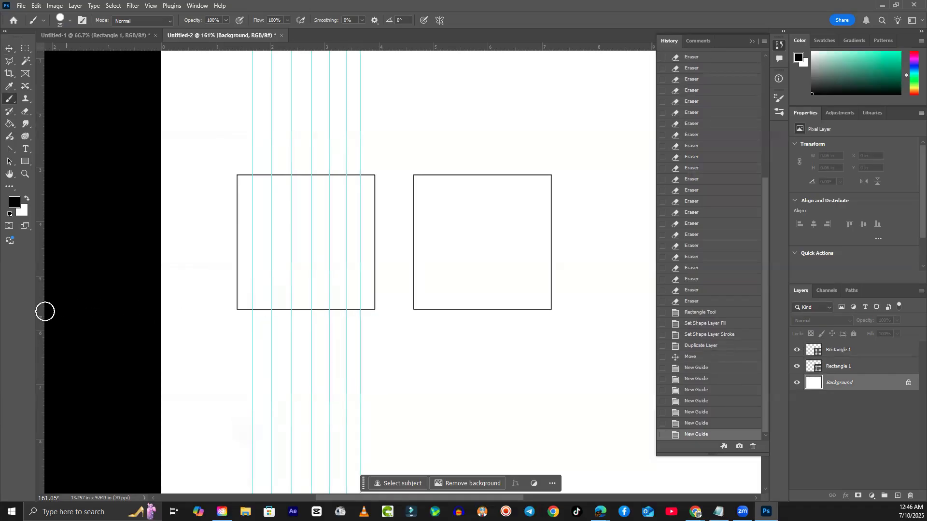
drag(42, 310, 320, 324)
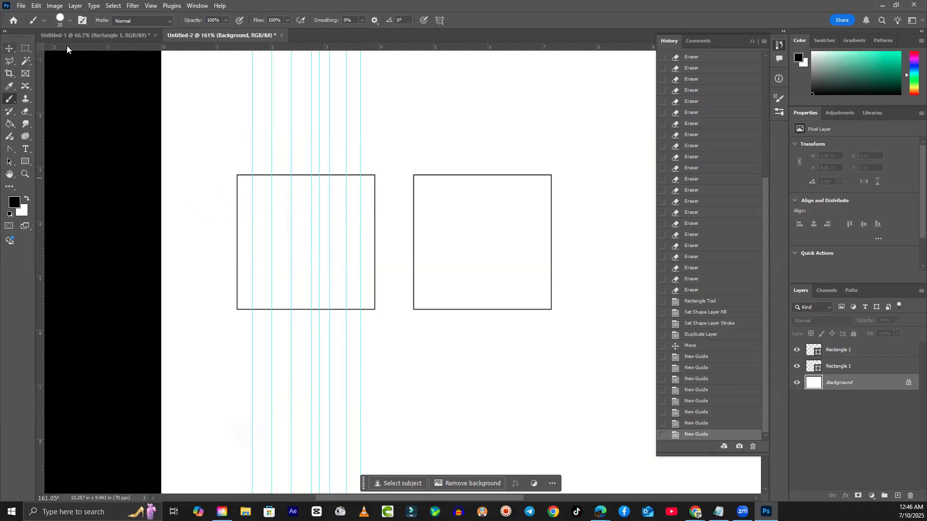
- Nudge the first vertical guide, then pull horizontal guides down across both squares
click(9, 49)
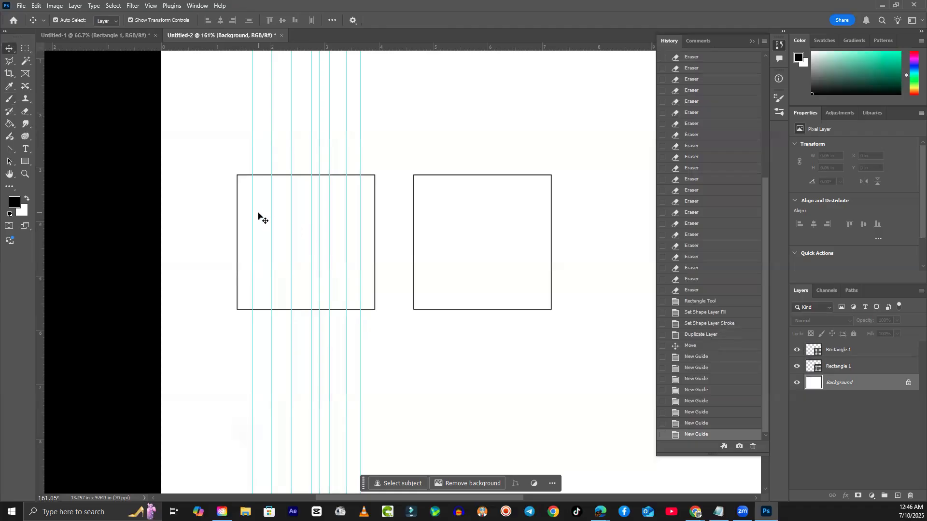
drag(253, 214, 332, 214)
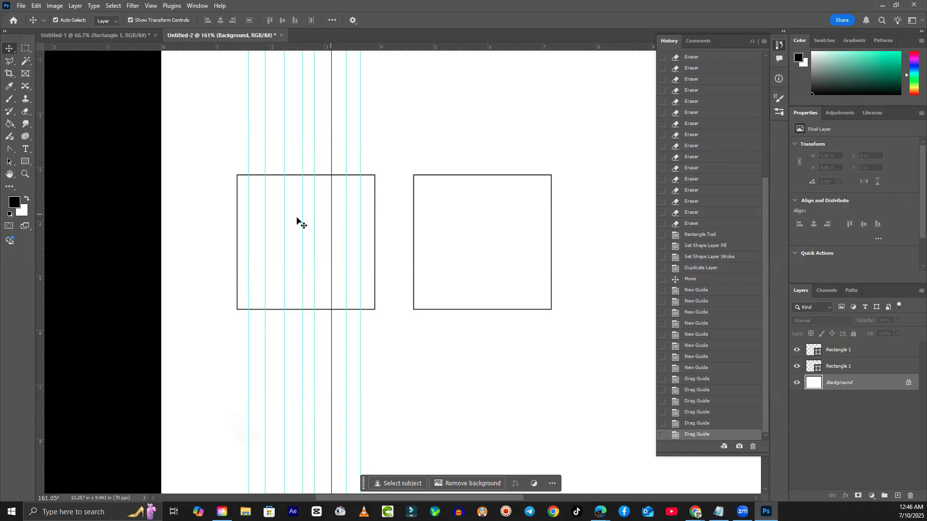
drag(386, 46, 386, 191)
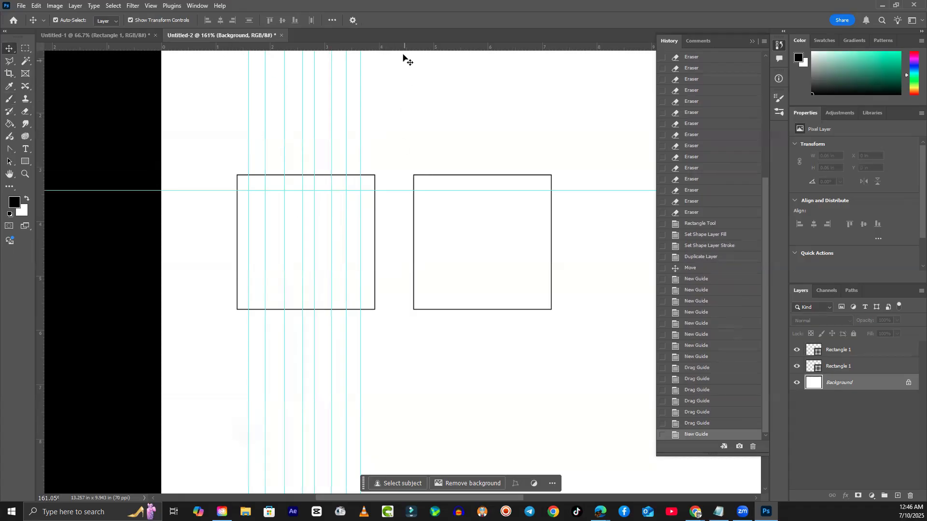
drag(403, 47, 395, 206)
drag(412, 73, 395, 223)
drag(412, 47, 387, 245)
drag(405, 49, 404, 260)
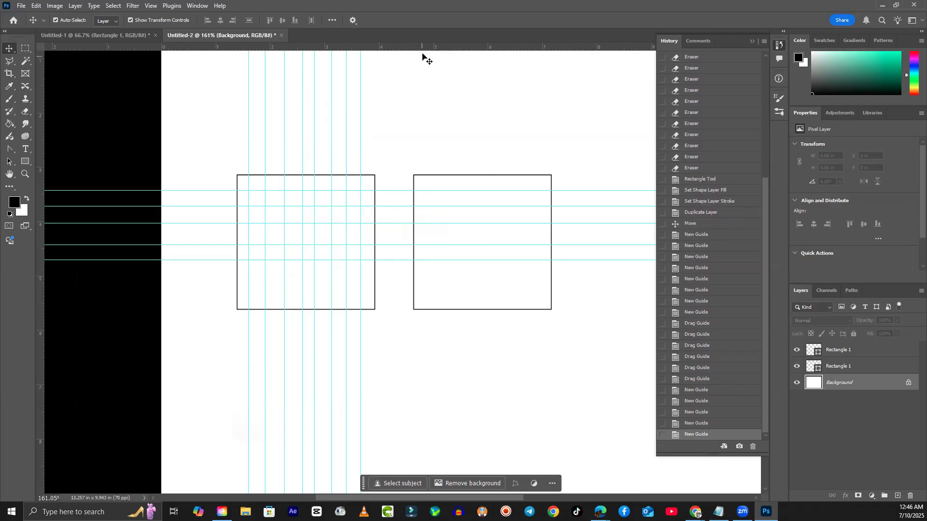
drag(421, 48, 393, 275)
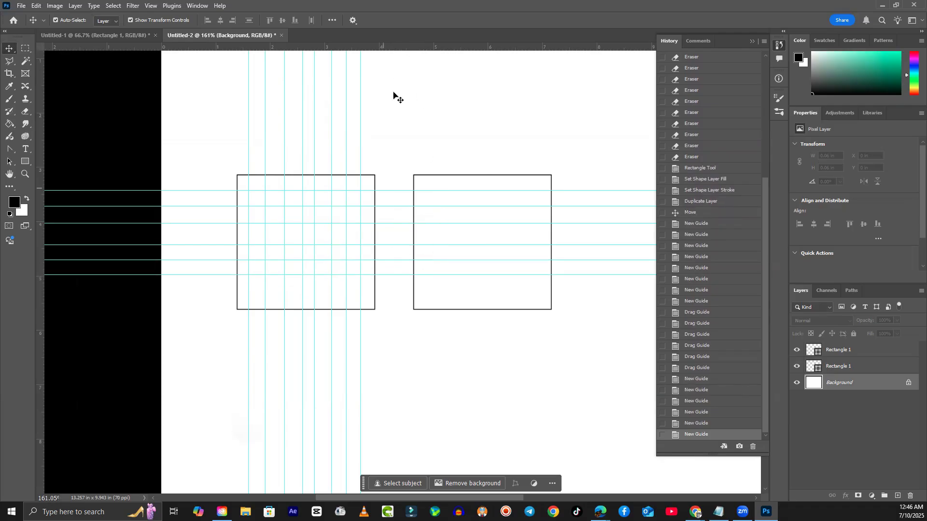
drag(401, 47, 383, 290)
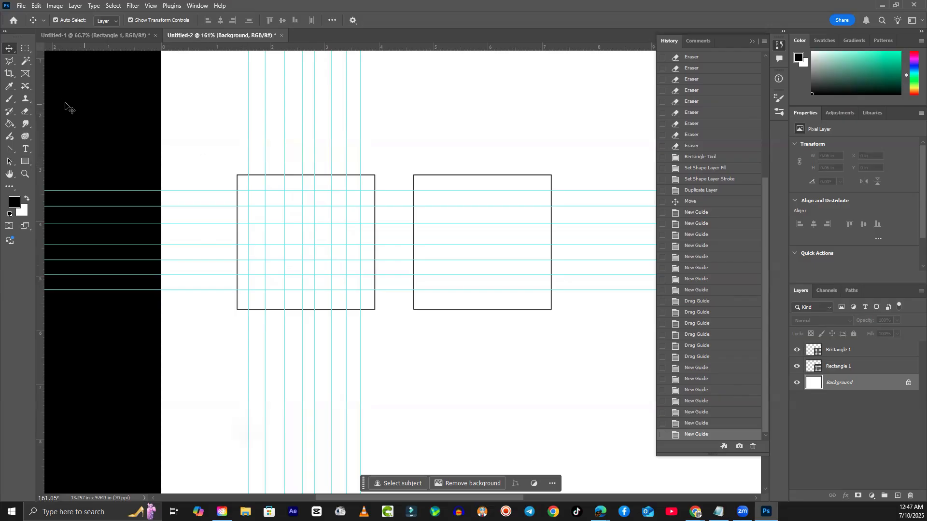
- Select the Brush tool and reset it to defaults with Reset Tool in the Tool Preset picker
click(10, 100)
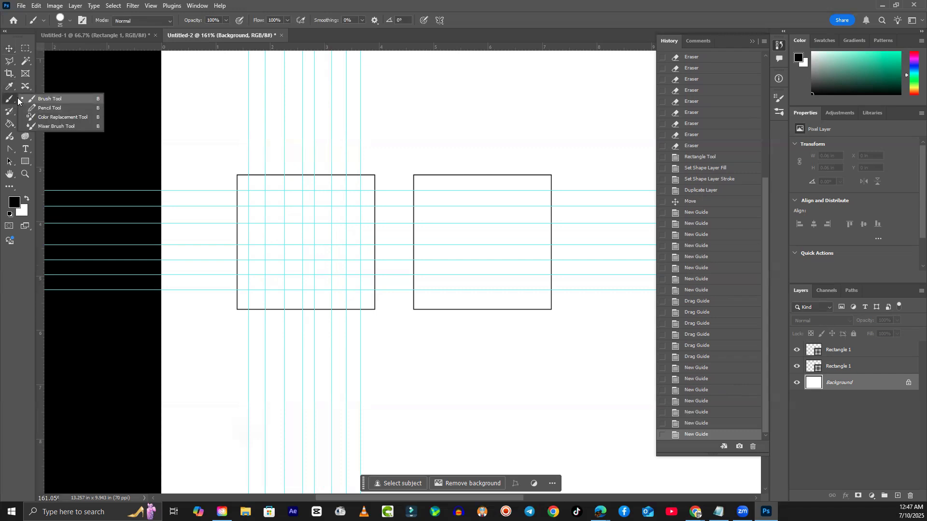
click(48, 99)
click(44, 20)
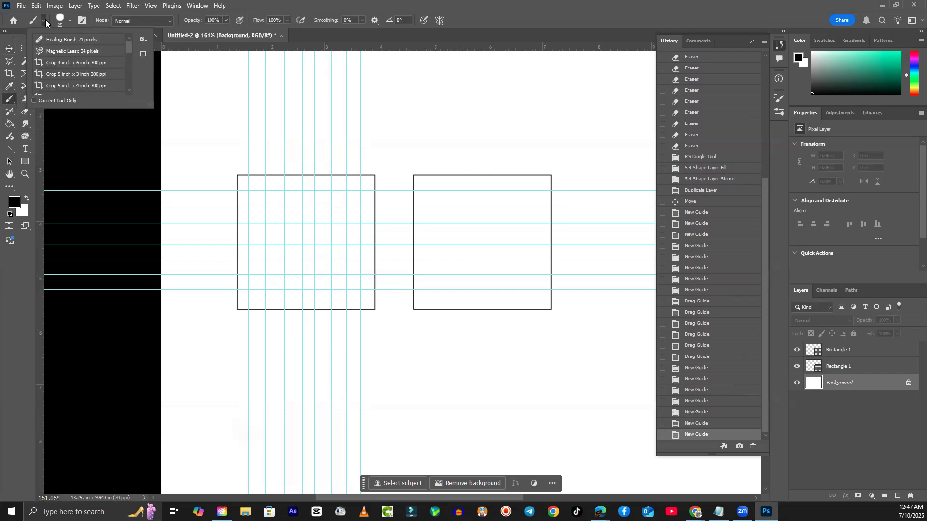
click(35, 22)
click(35, 22)
right_click(34, 23)
click(8, 101)
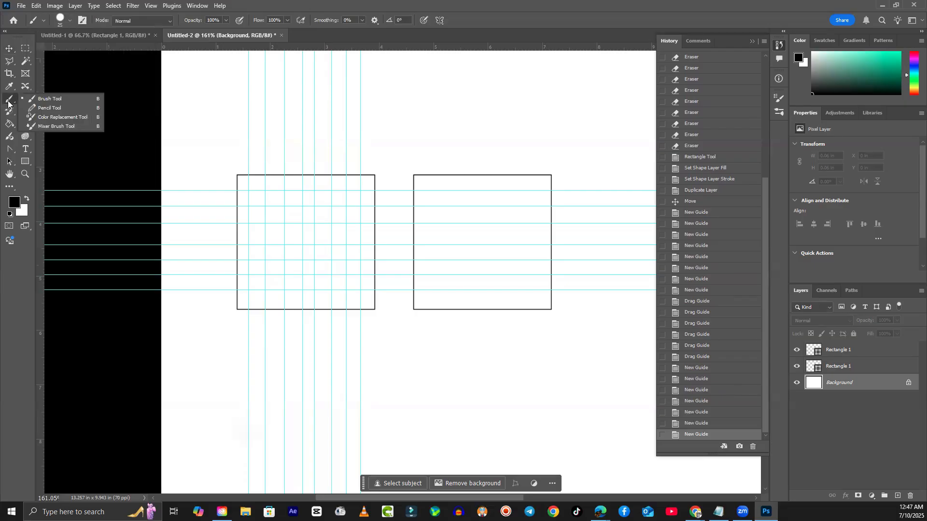
click(8, 101)
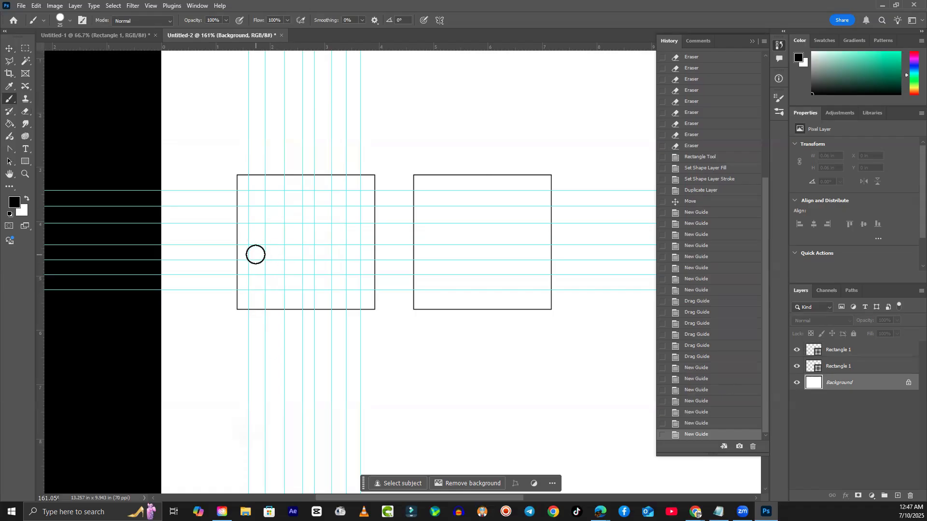
- Shrink the brush to about 20 and stamp dots up the A's left leg to its peak
key(bracketleft)
click(258, 266)
click(257, 252)
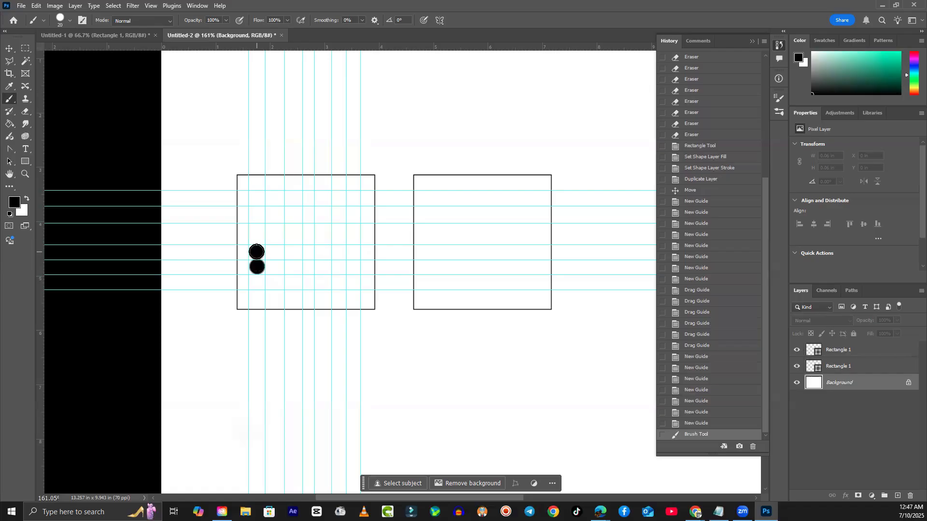
click(257, 234)
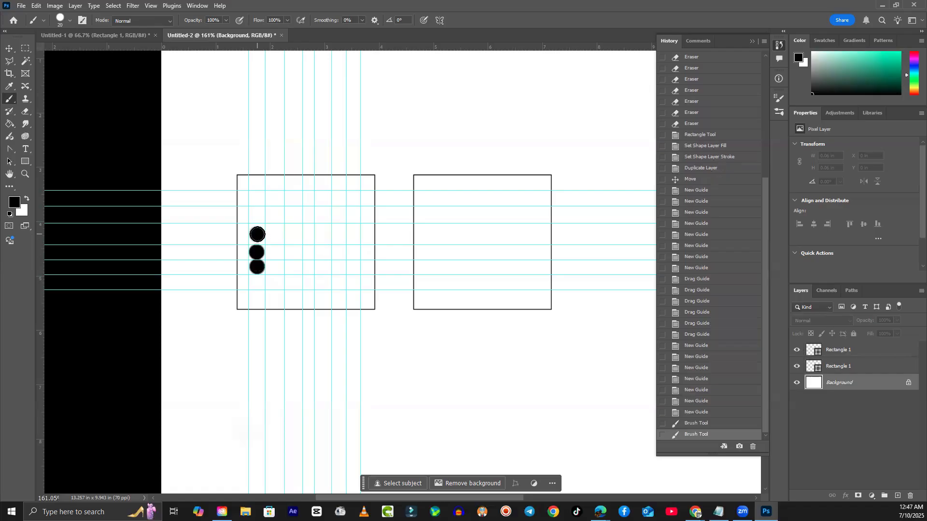
click(257, 216)
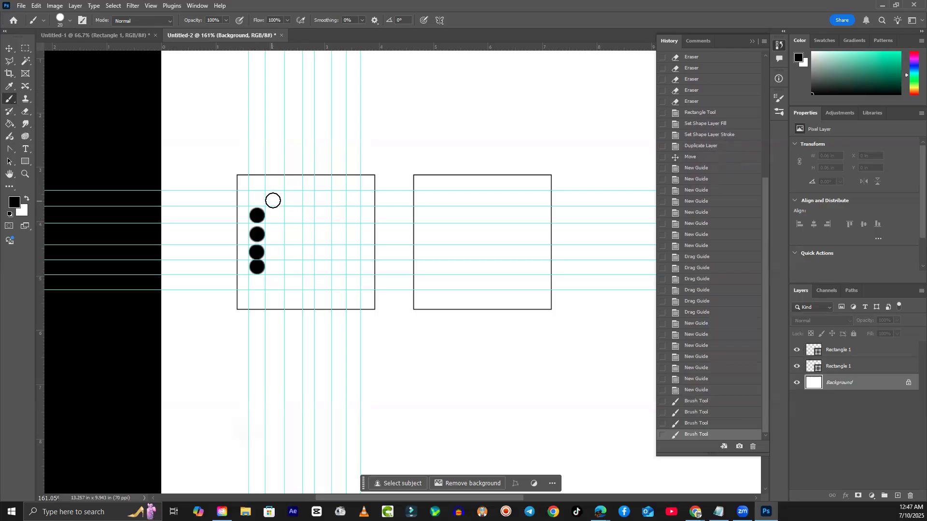
click(273, 199)
click(292, 182)
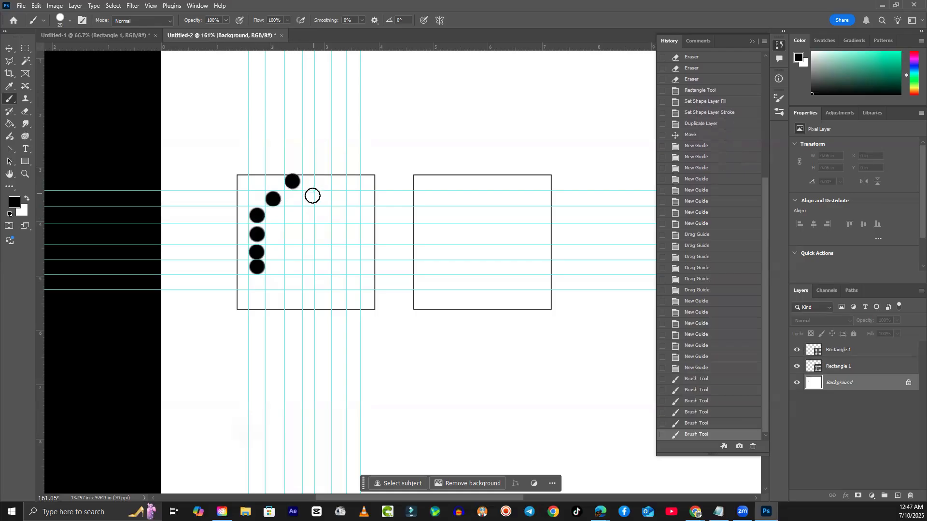
- Stamp dots down the A's right leg and across its crossbar
click(307, 200)
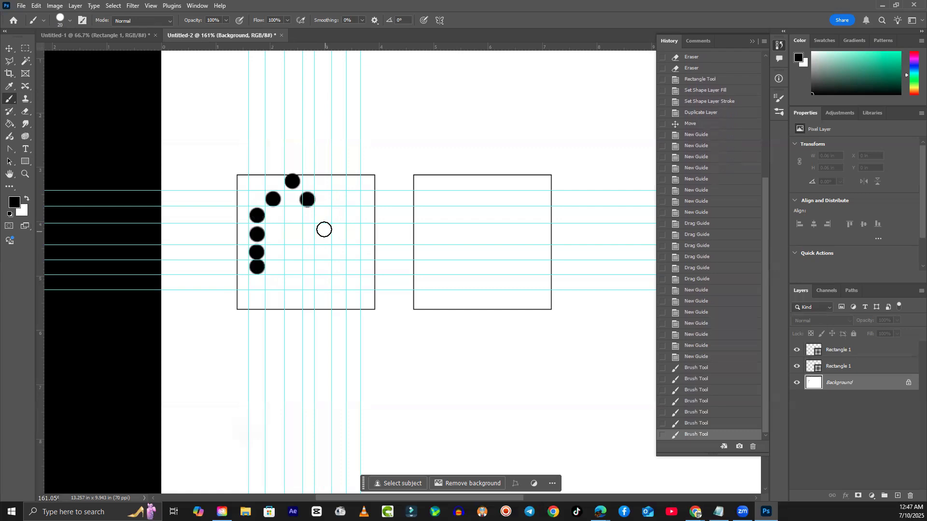
click(322, 215)
click(324, 233)
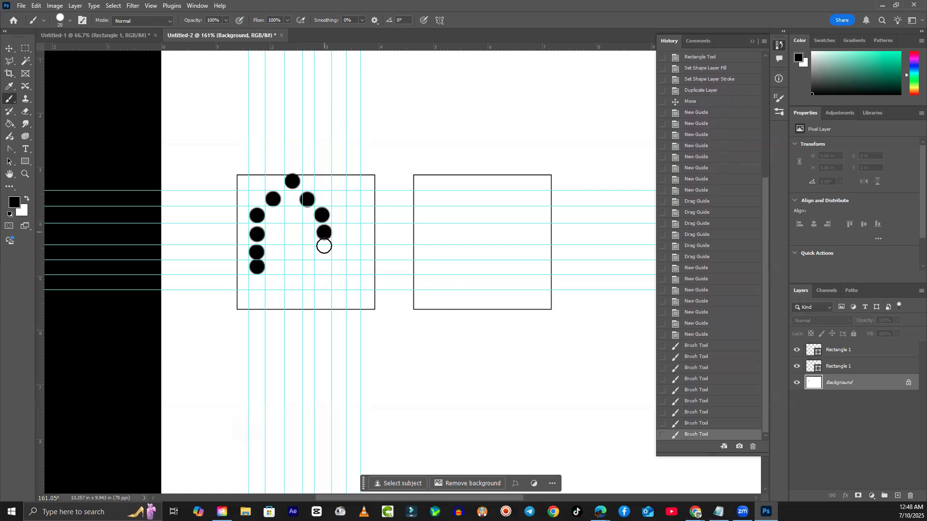
click(324, 253)
click(323, 268)
click(309, 235)
click(291, 233)
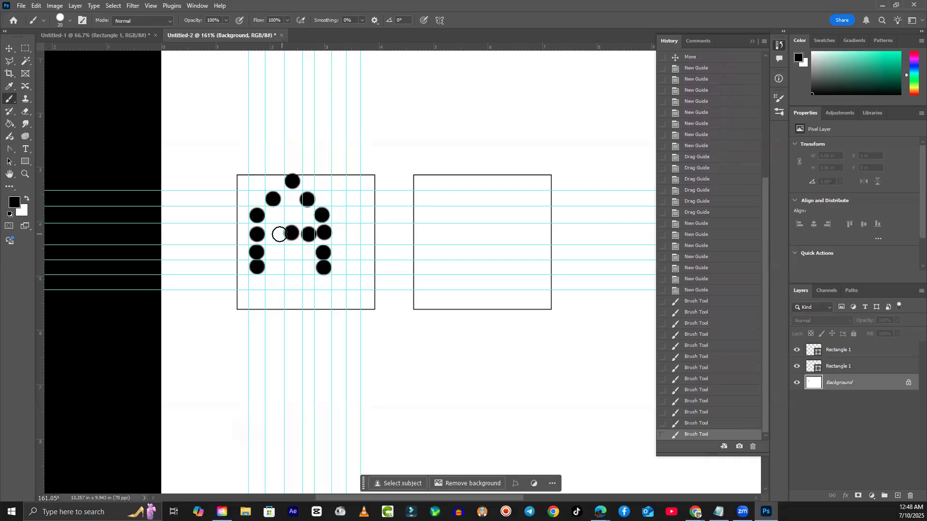
click(275, 234)
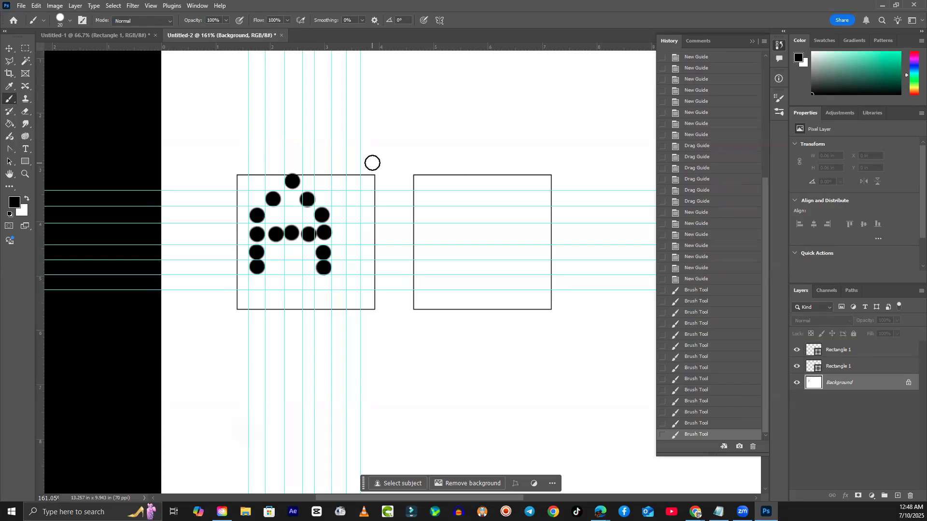
- Start a new document, change the resolution from 70 to 14, then cancel without creating it
click(22, 6)
click(27, 16)
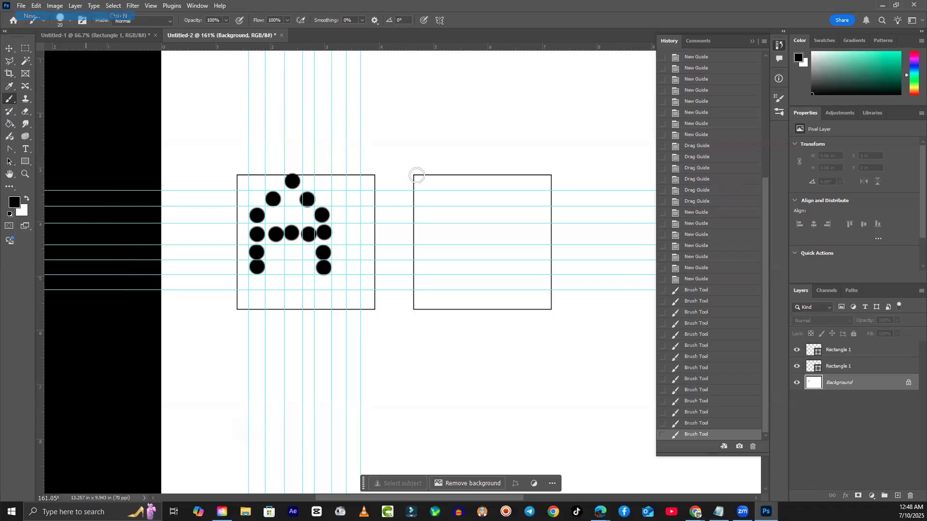
drag(476, 172, 461, 171)
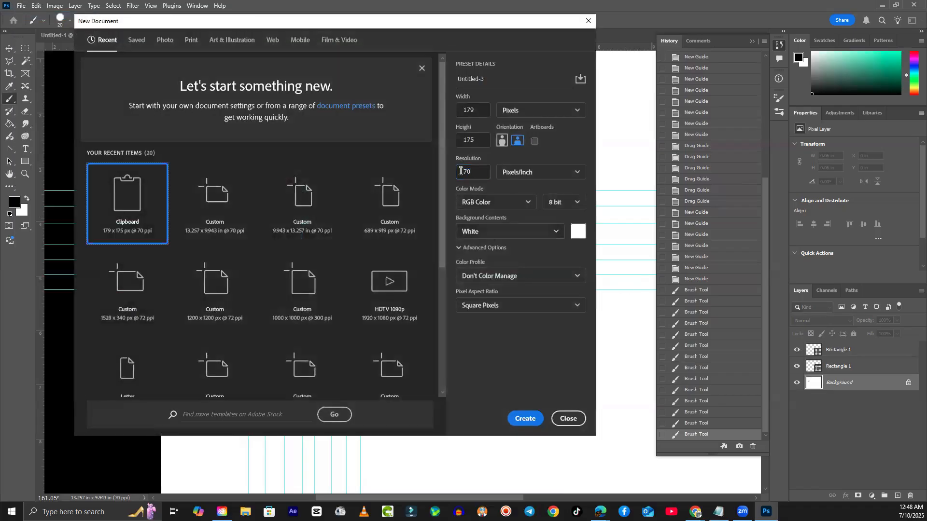
drag(476, 172, 449, 172)
text(144)
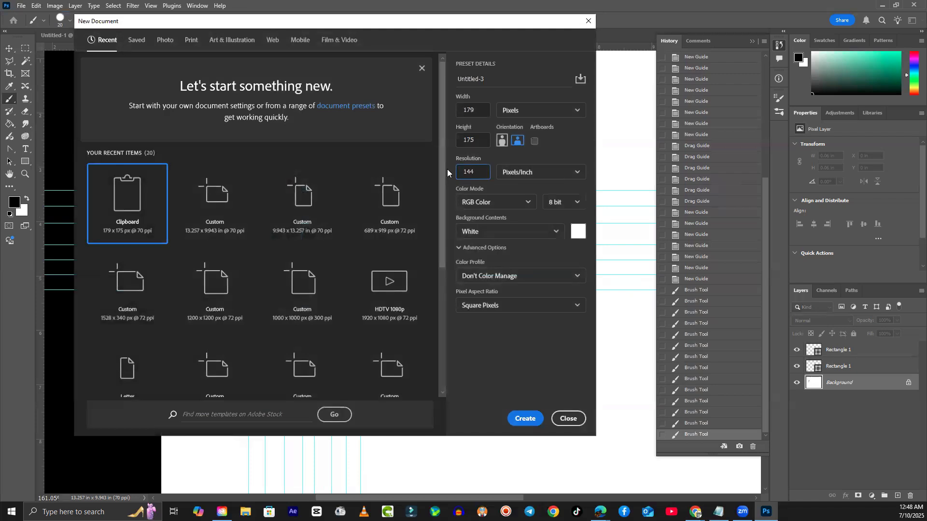
click(569, 419)
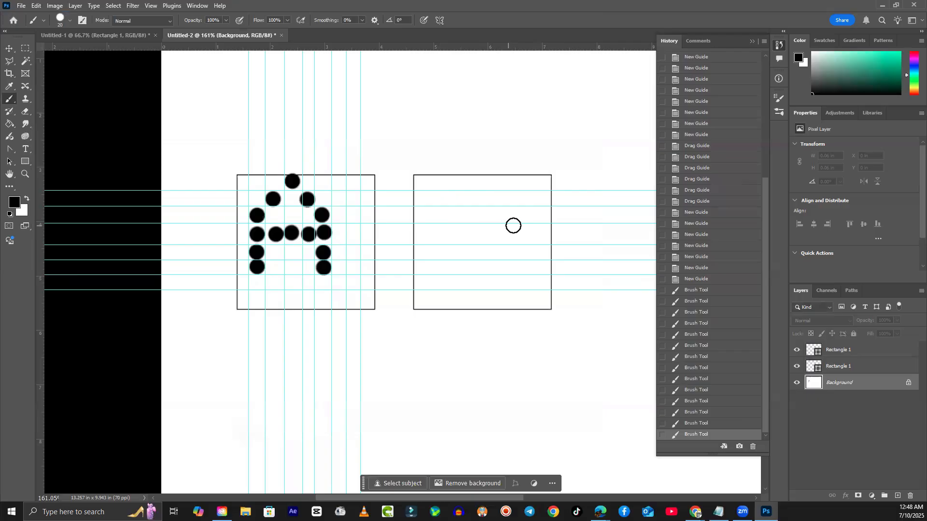
- With a much smaller brush, dot a small letter A with a crossbar in the right square
key(bracketleft)
key(bracketleft)
key(bracketleft)
key(bracketleft)
key(bracketleft)
click(437, 280)
click(436, 274)
click(437, 267)
click(437, 260)
click(437, 253)
click(438, 245)
click(441, 240)
click(446, 237)
click(450, 235)
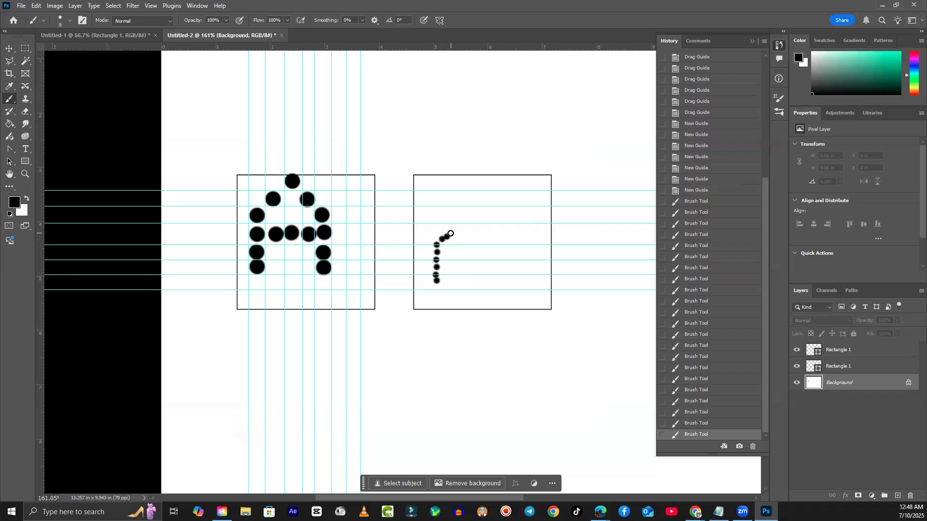
click(455, 236)
click(458, 245)
click(459, 252)
click(460, 259)
click(460, 266)
click(459, 274)
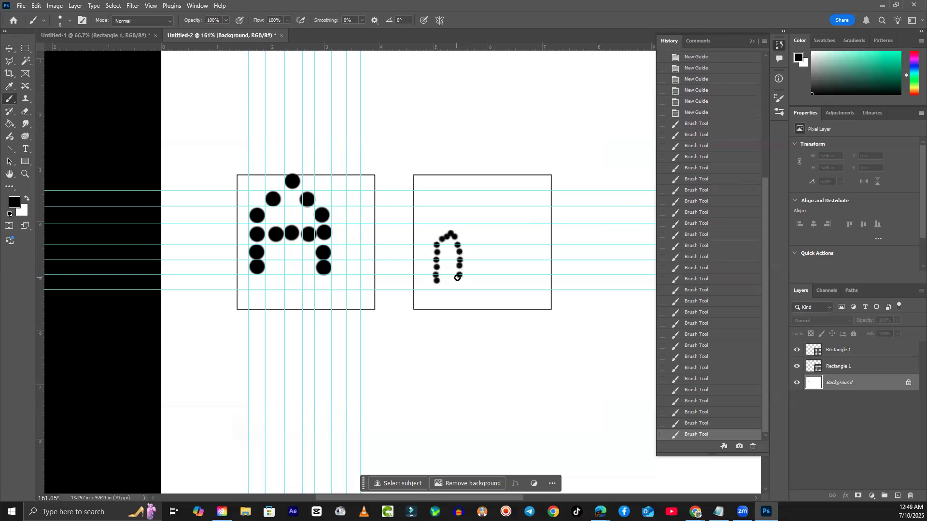
click(461, 283)
drag(461, 259, 455, 259)
click(448, 260)
click(442, 260)
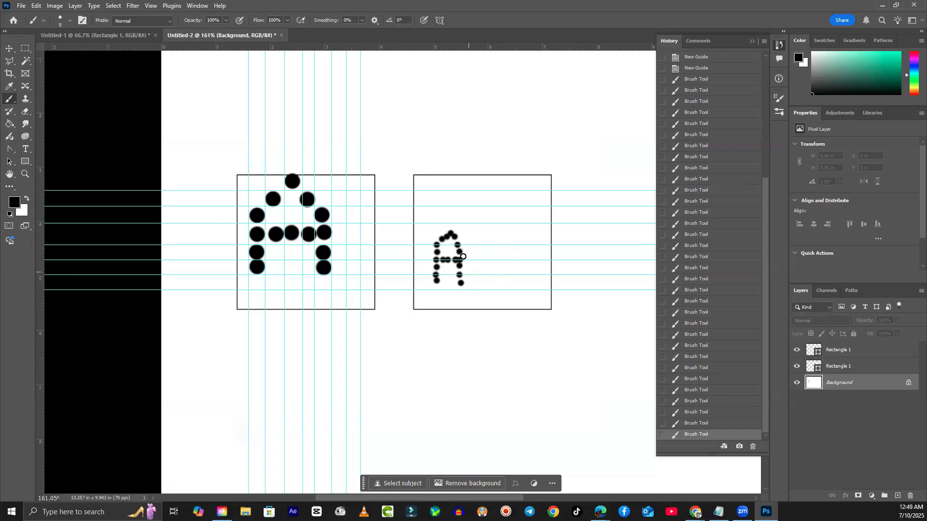
- Paint a solid letter A stroke beside the dotted one, then sample black from the canvas
mouse_move(501, 286)
mouse_down()
mouse_move(510, 225)
mouse_move(526, 281)
mouse_move(526, 259)
mouse_up()
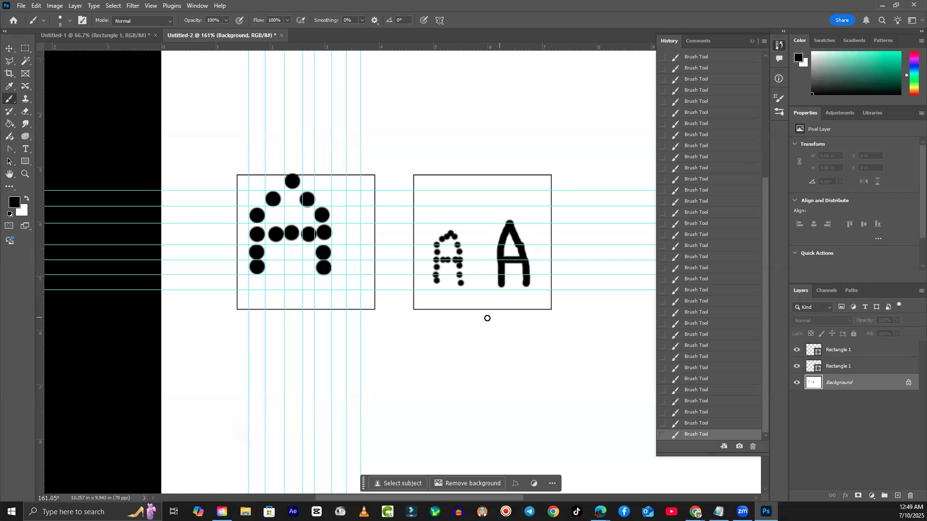
scroll(487, 317, down, 2)
scroll(486, 316, down, 2)
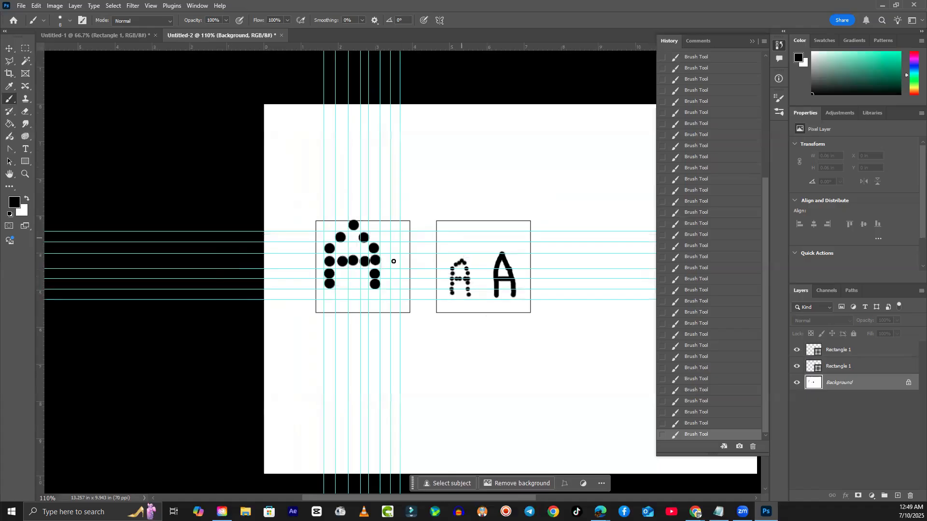
click(9, 48)
click(324, 73)
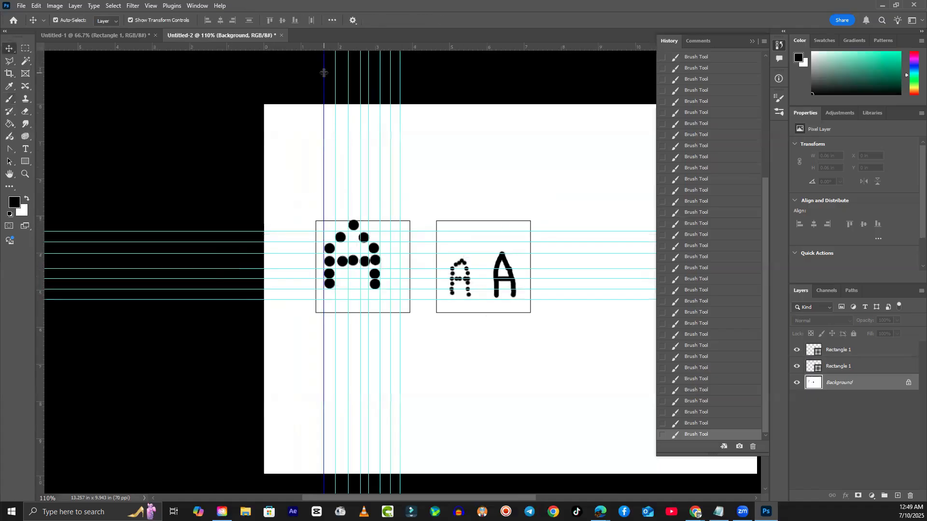
key(i)
click(337, 70)
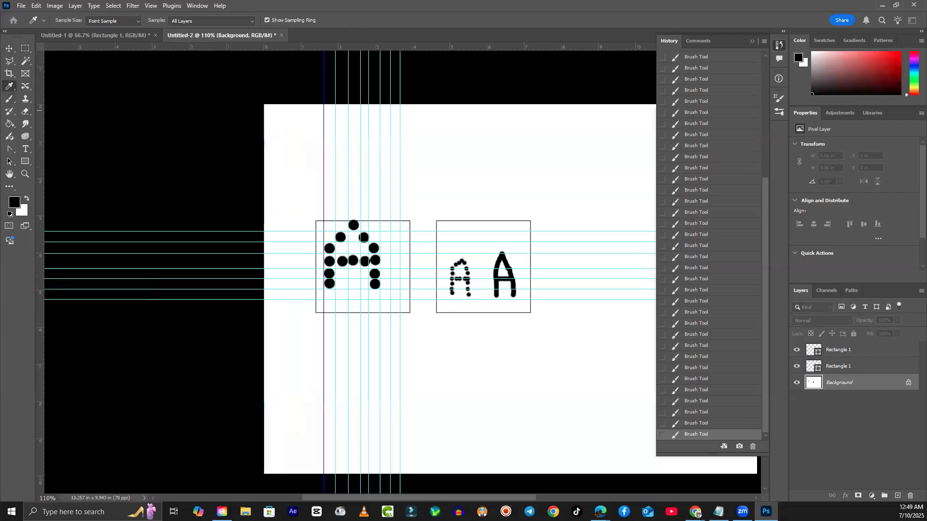
key(v)
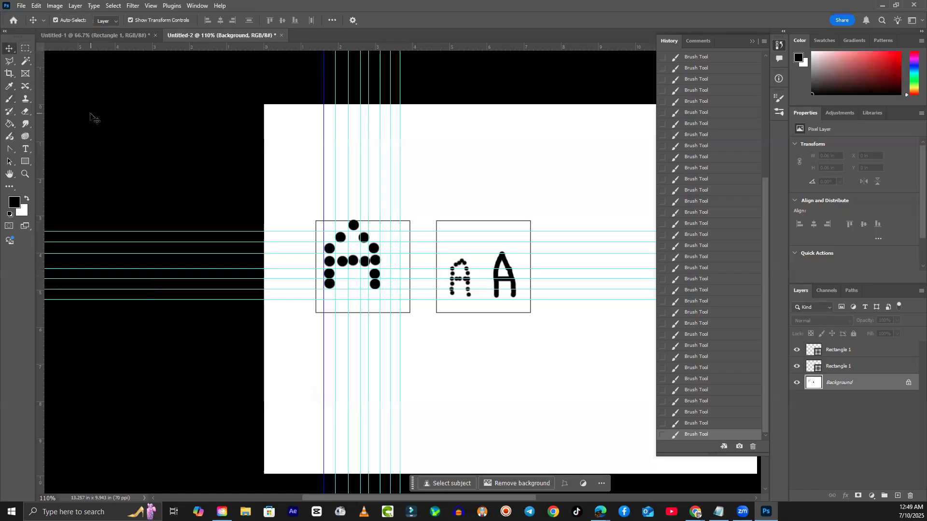
click(21, 6)
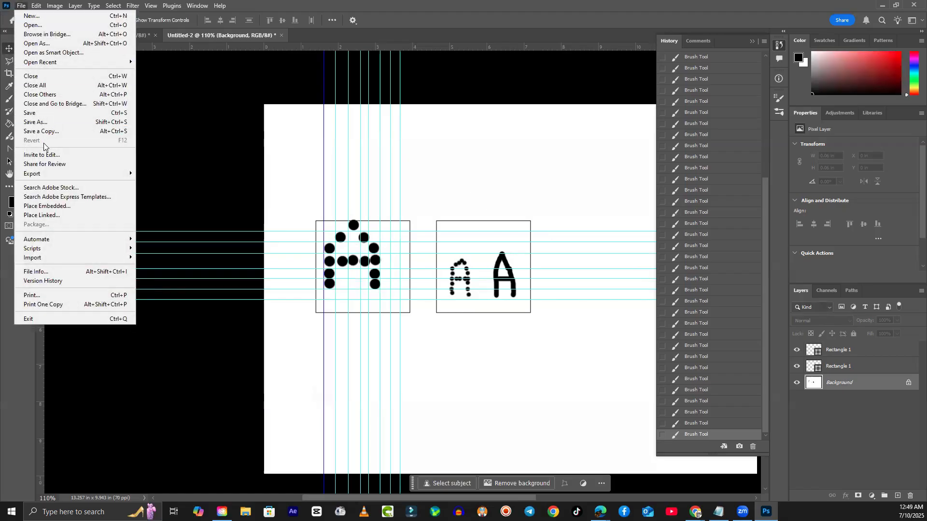
click(59, 207)
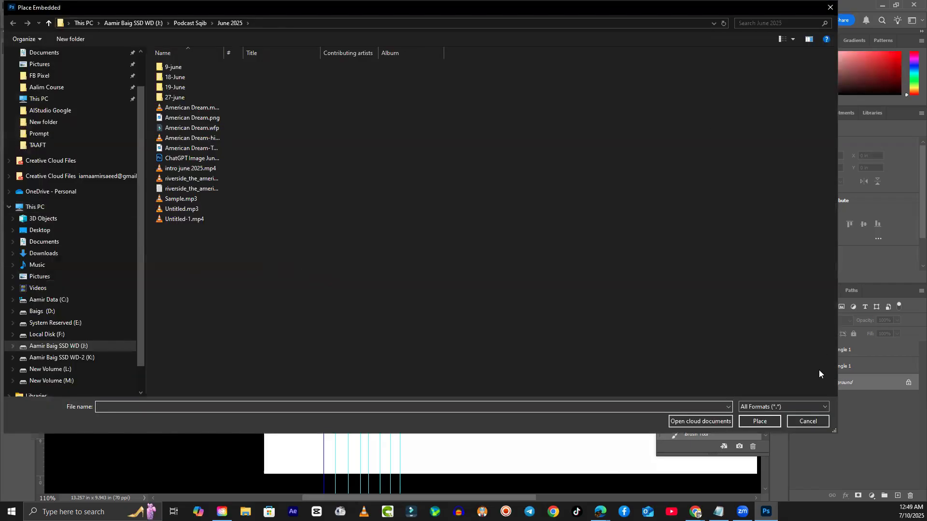
click(812, 421)
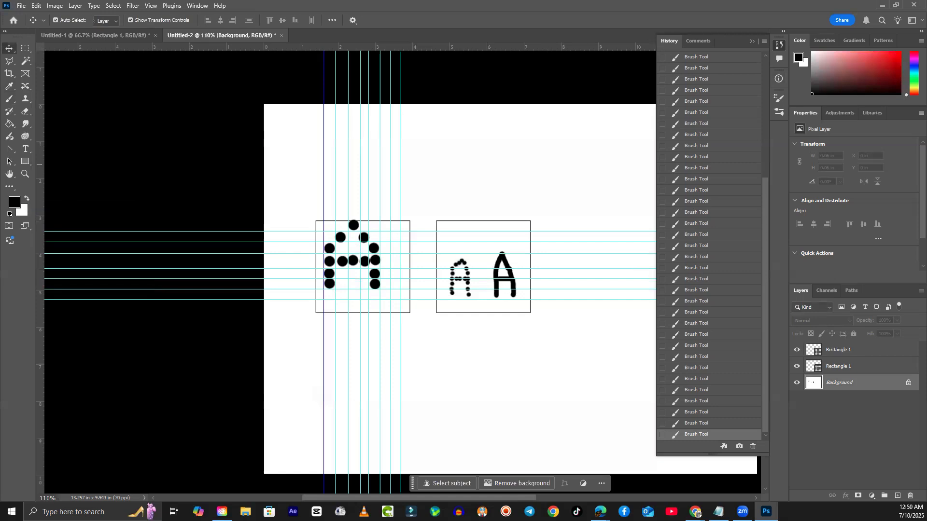
click(697, 514)
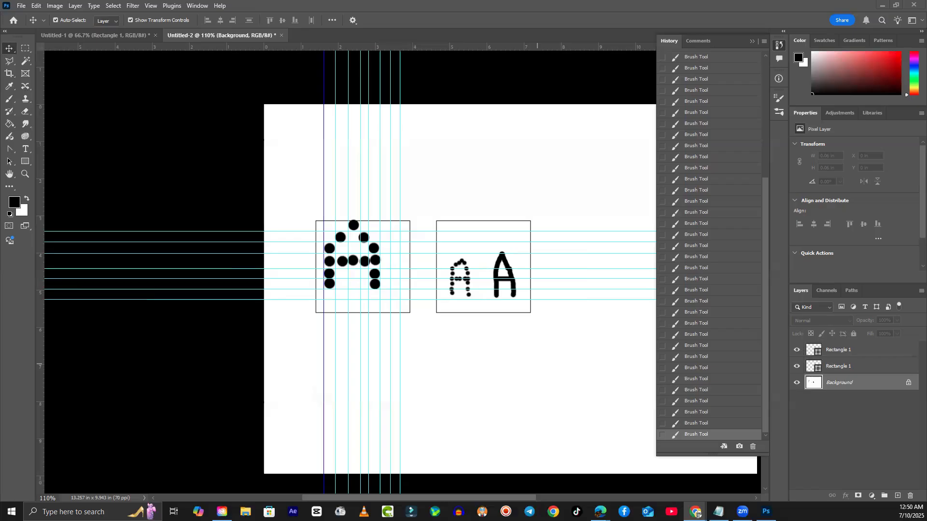
- Paste the two-apples comparison image and collapse the side panels to widen the canvas
click(490, 182)
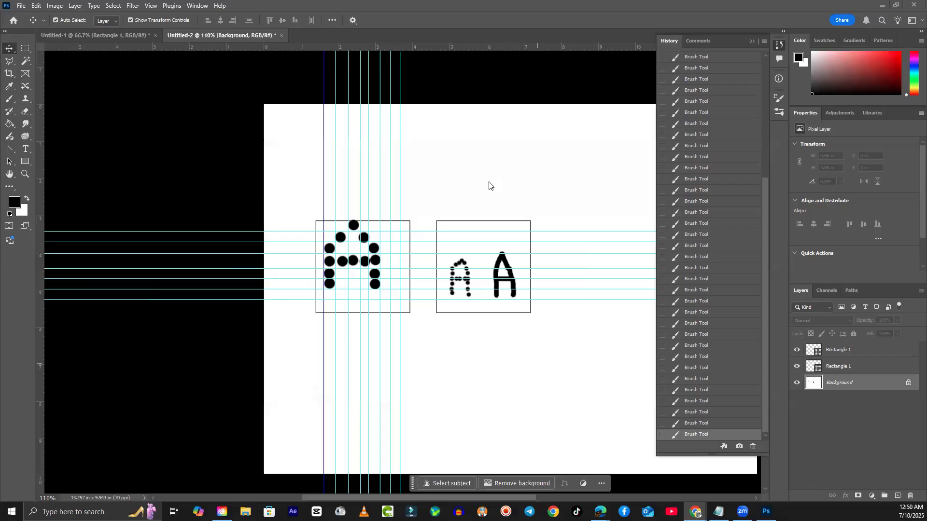
key(ctrl+v)
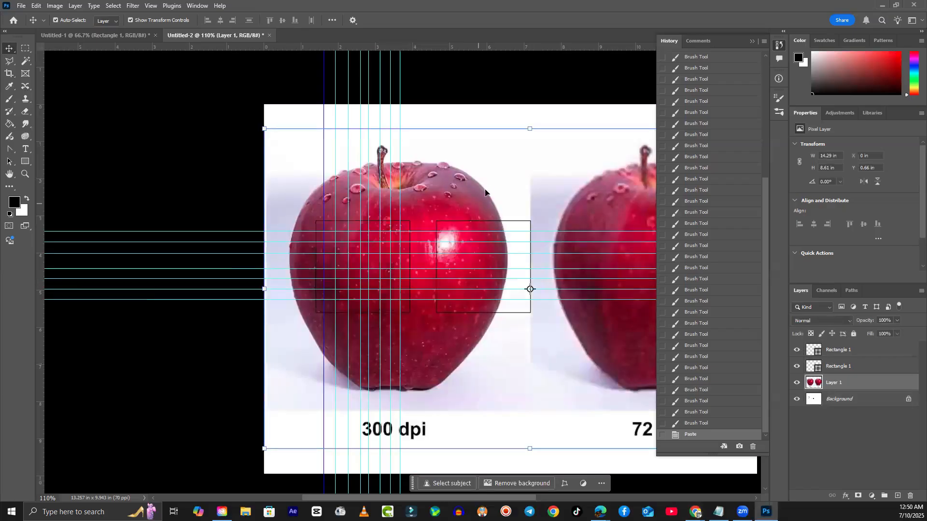
click(752, 41)
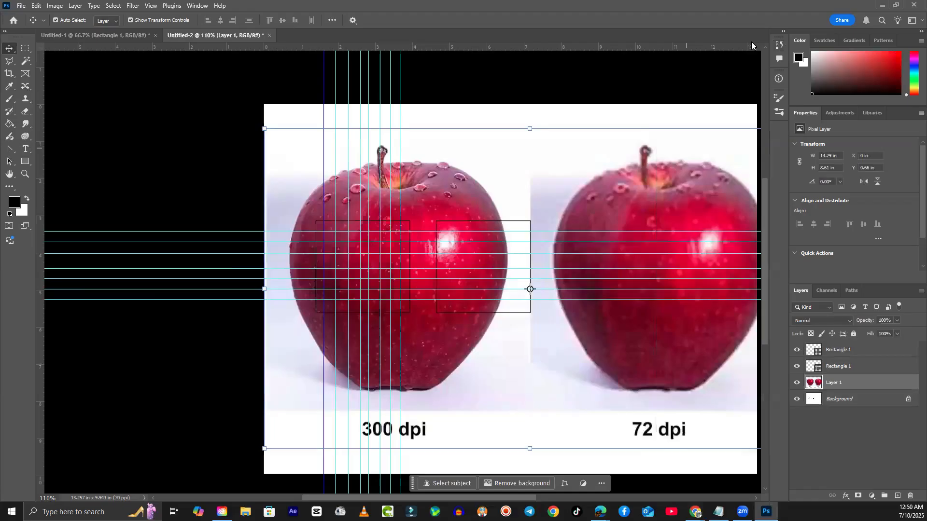
click(784, 32)
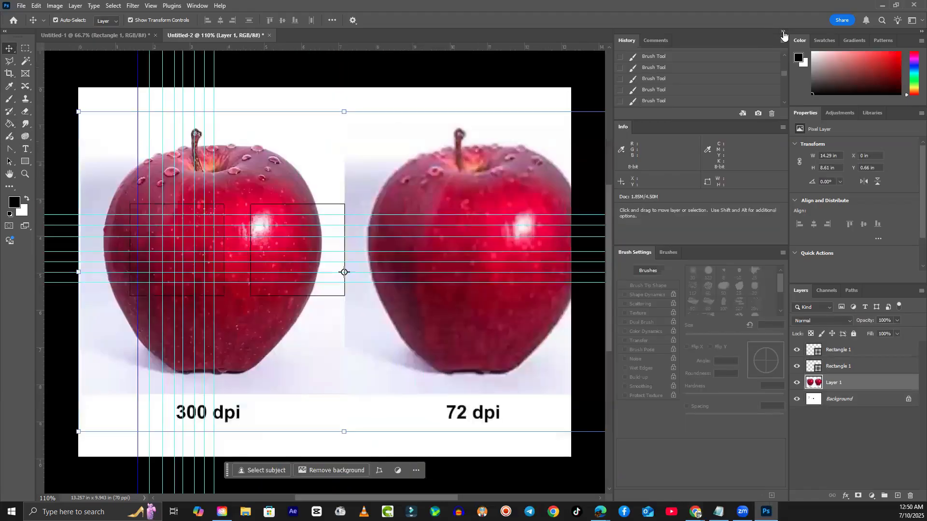
click(783, 32)
- Shift the apples Layer 1 about half an inch to the left
click(701, 342)
click(626, 336)
drag(580, 335, 562, 335)
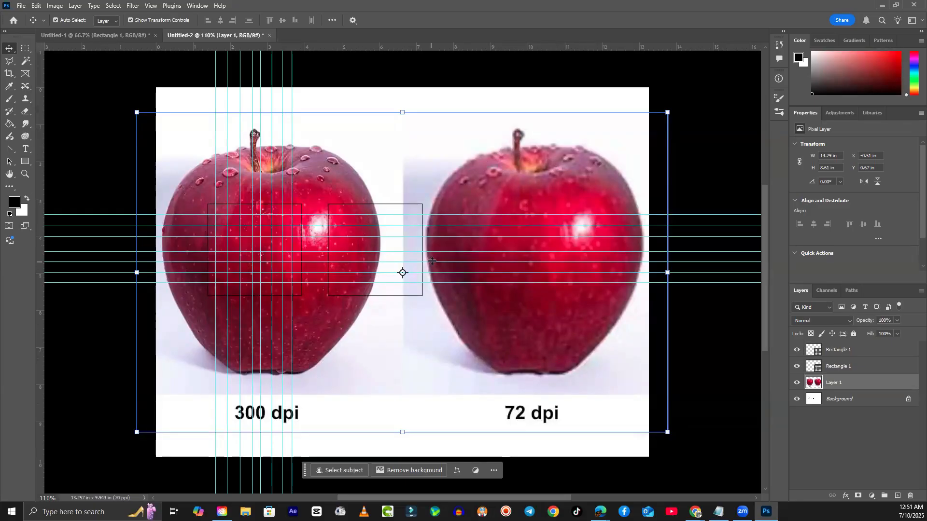
scroll(534, 178, up, 10)
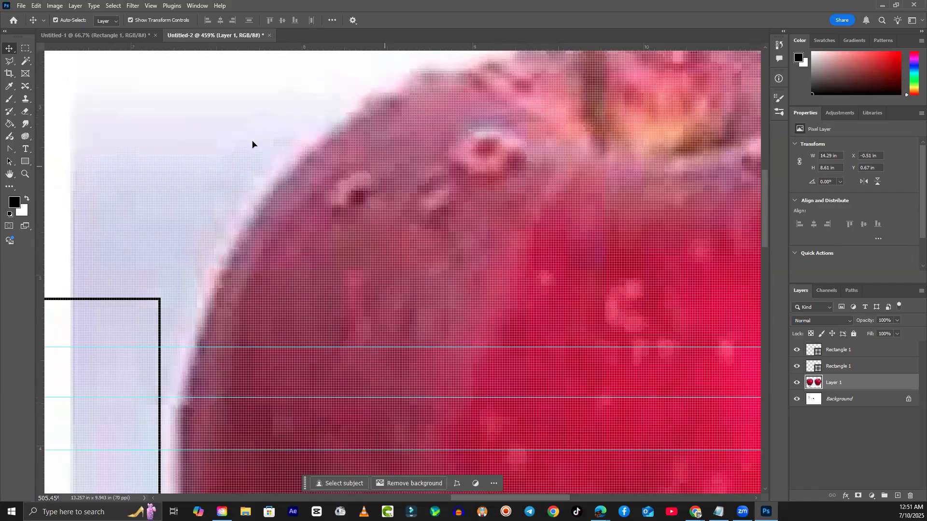
scroll(231, 192, up, 4)
scroll(232, 178, down, 2)
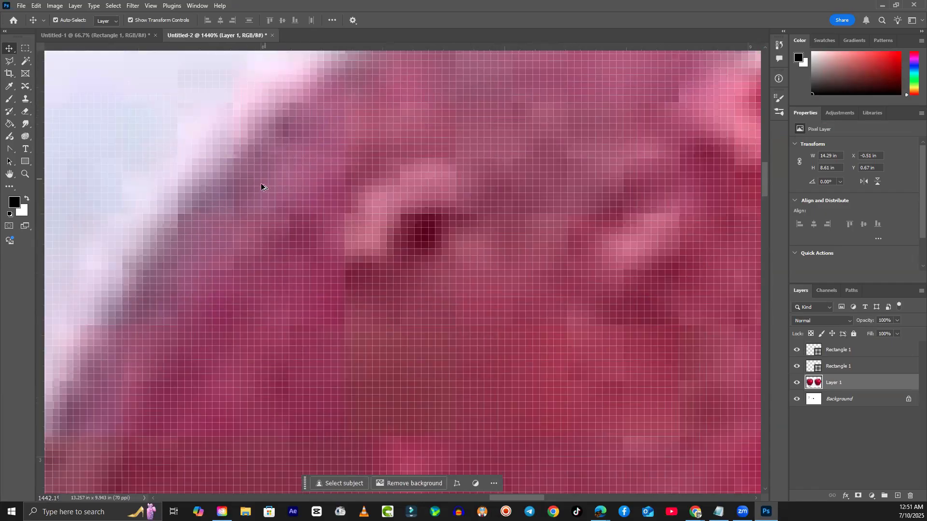
scroll(338, 241, down, 2)
scroll(363, 256, up, 6)
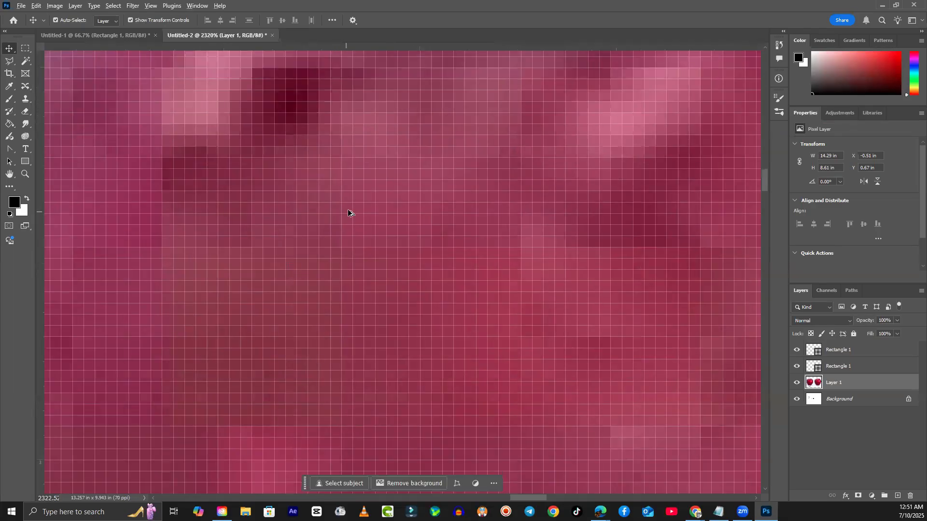
scroll(347, 210, down, 5)
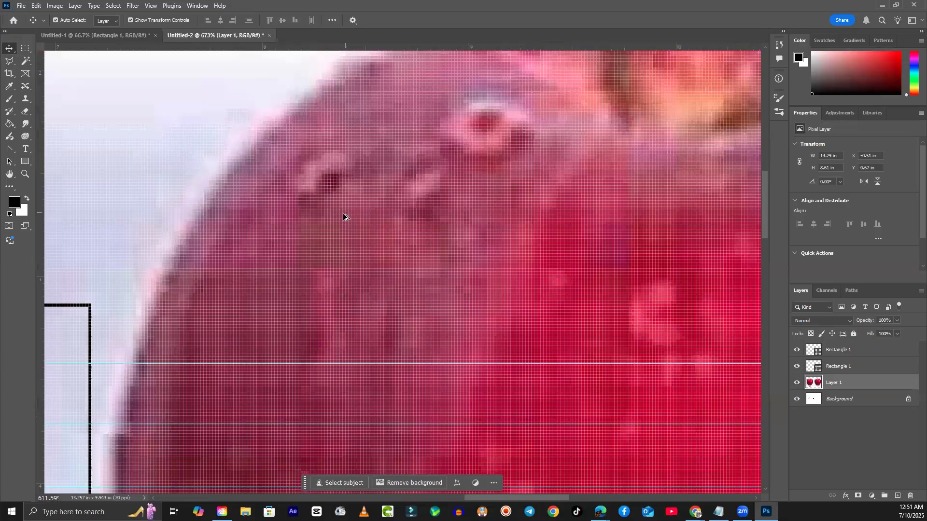
scroll(341, 215, down, 6)
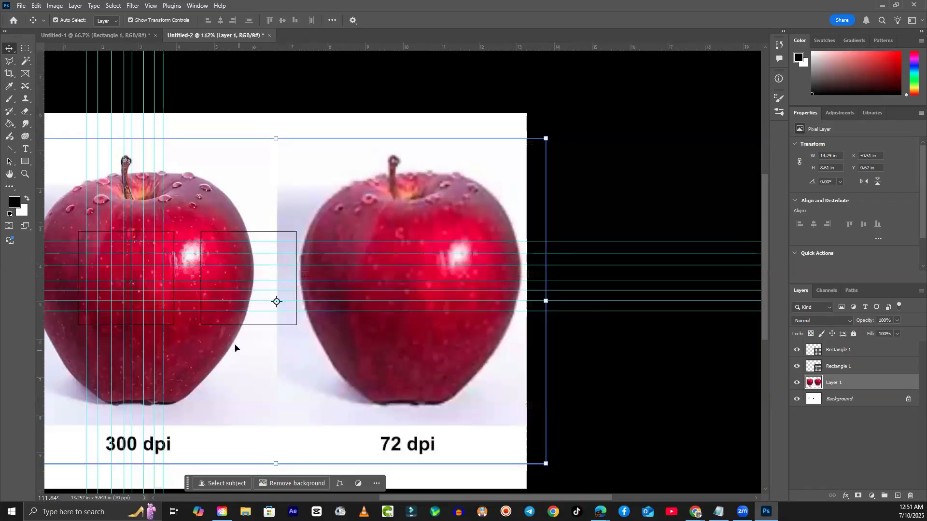
- Drag every horizontal guide off the canvas onto the rulers
drag(263, 362, 491, 338)
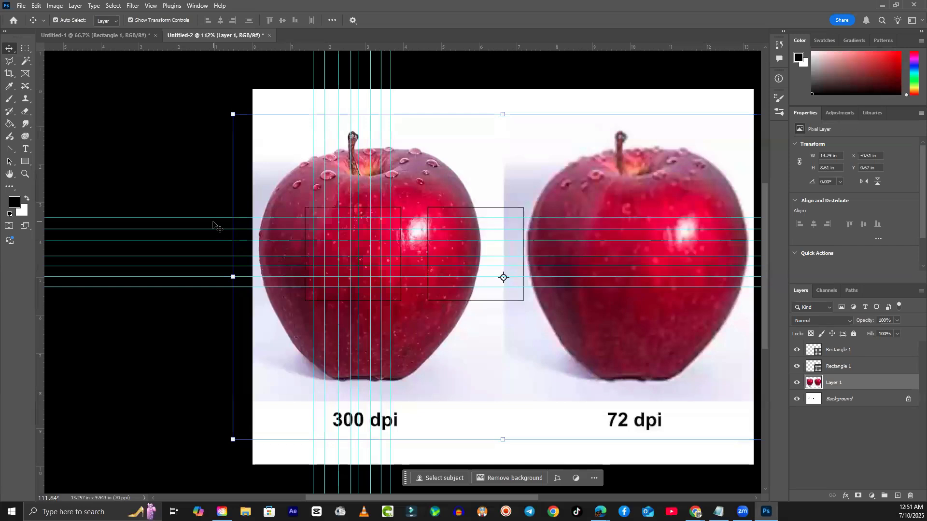
drag(213, 218, 241, 39)
drag(186, 229, 245, 39)
drag(199, 241, 243, 41)
right_click(183, 261)
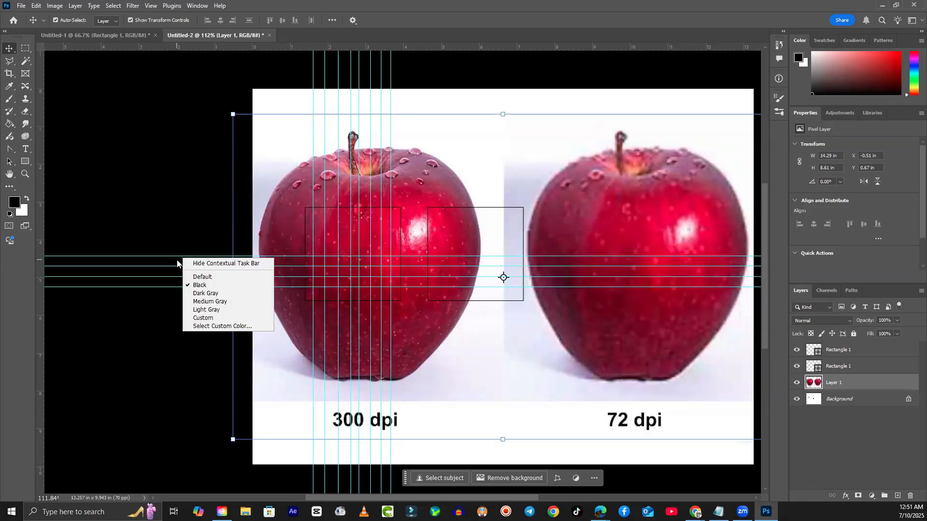
click(173, 253)
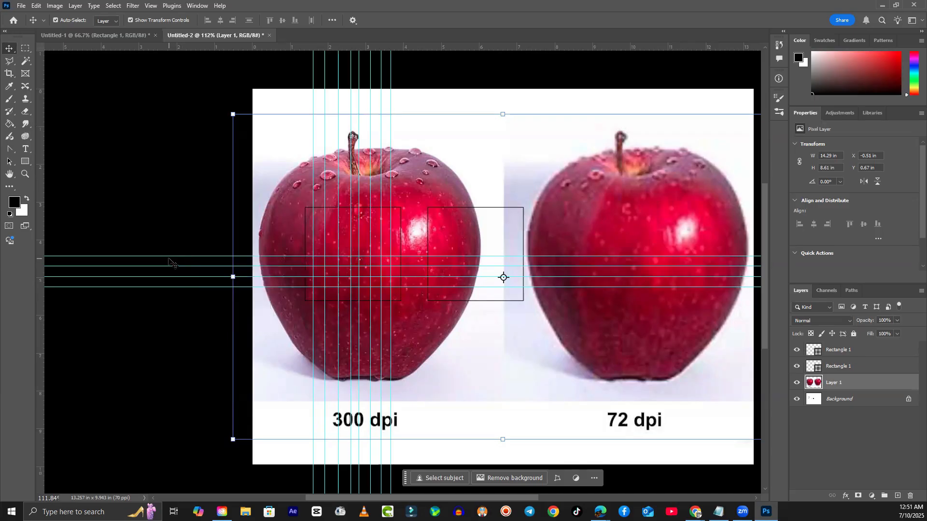
drag(172, 256, 217, 20)
drag(178, 267, 218, 497)
drag(201, 288, 234, 498)
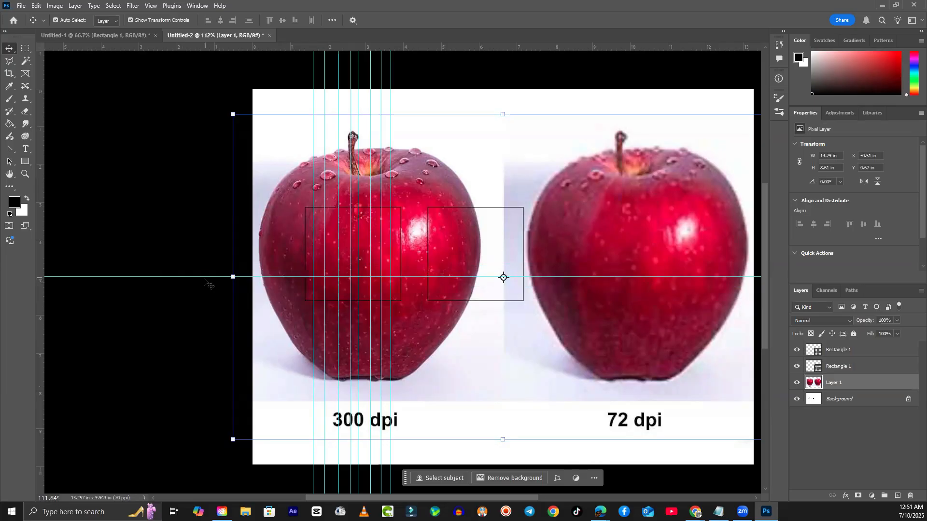
drag(206, 277, 256, 43)
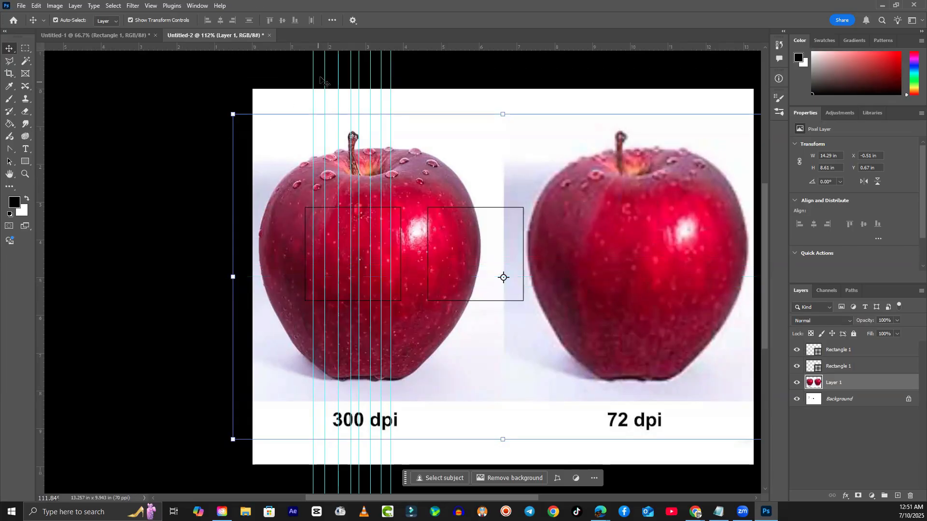
- Drag all eight vertical guides up onto the top ruler to remove them
drag(314, 77, 314, 44)
drag(325, 75, 326, 44)
drag(338, 77, 338, 44)
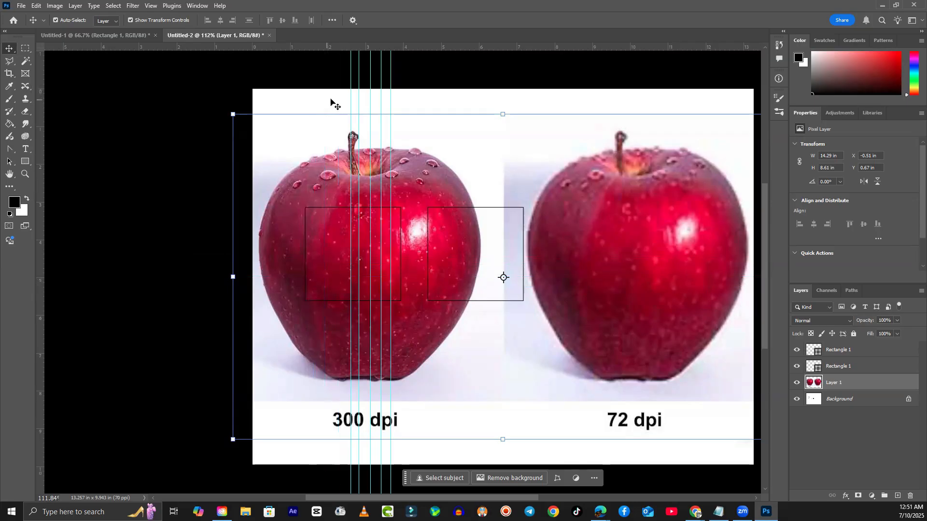
drag(351, 89, 351, 45)
drag(358, 89, 359, 45)
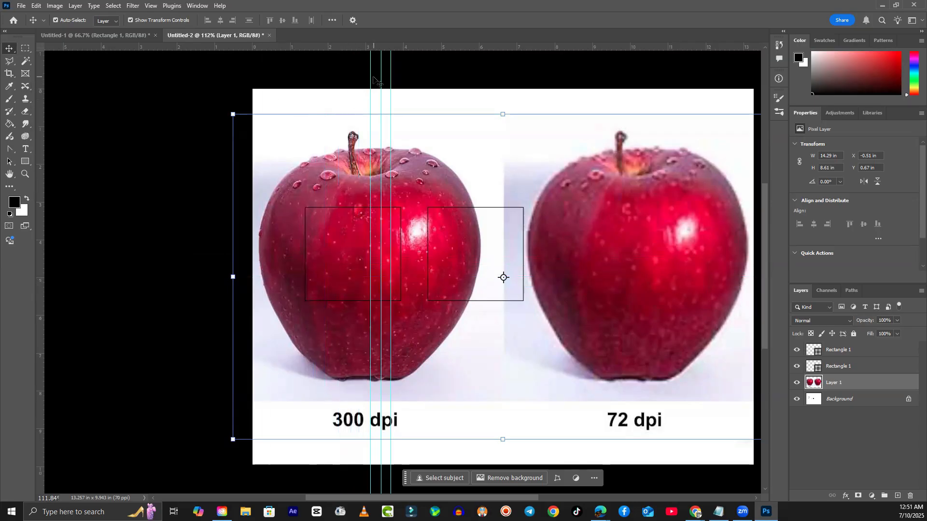
drag(370, 77, 370, 44)
drag(384, 77, 383, 44)
drag(390, 78, 390, 44)
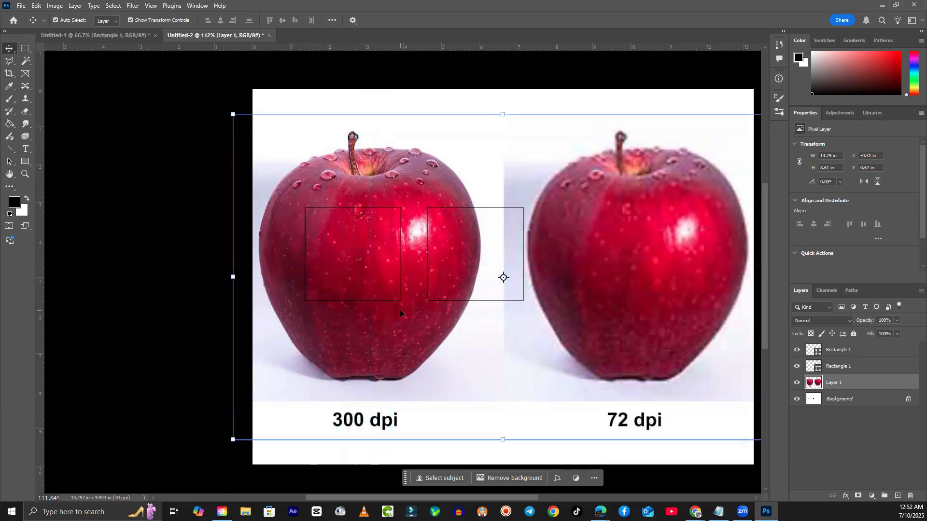
- Nudge the apples Layer 1 left, delete it, undo, then delete it again
scroll(381, 304, up, 3)
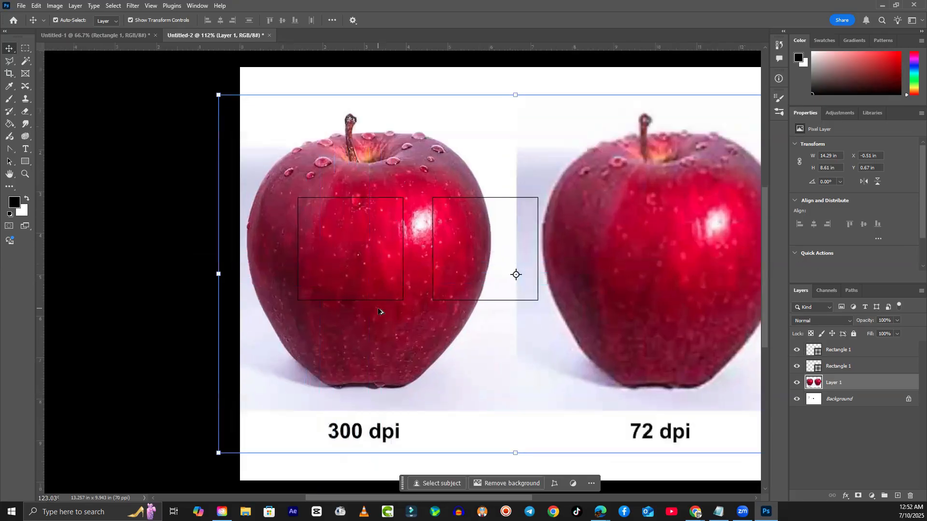
scroll(341, 116, up, 2)
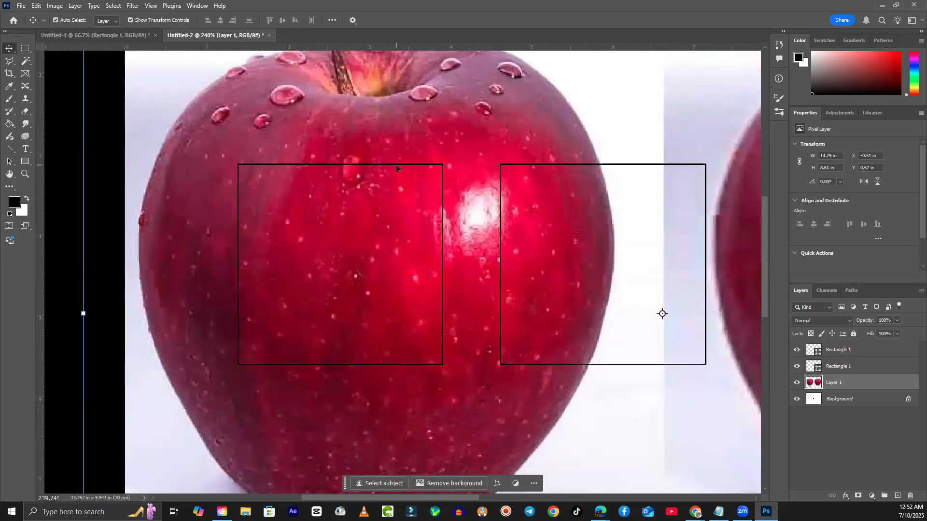
scroll(427, 227, down, 5)
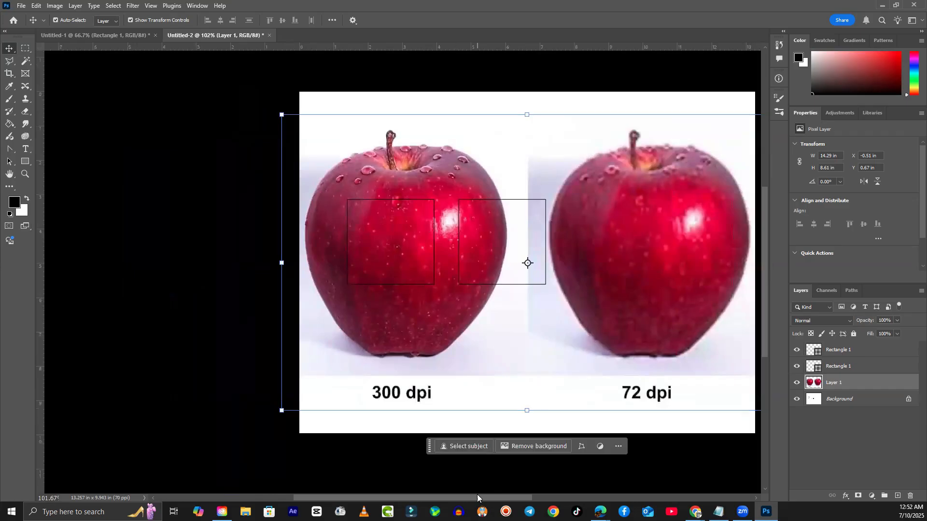
scroll(491, 454, right, 3)
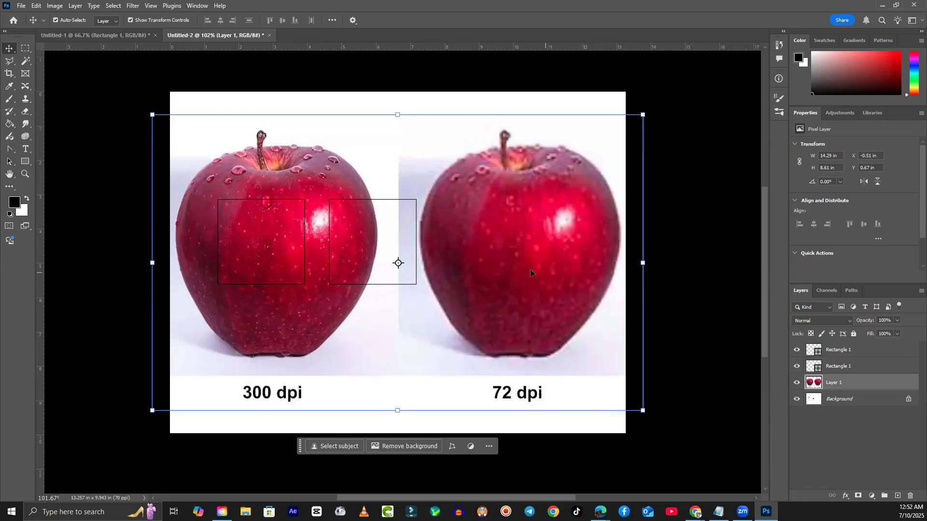
drag(560, 260, 555, 261)
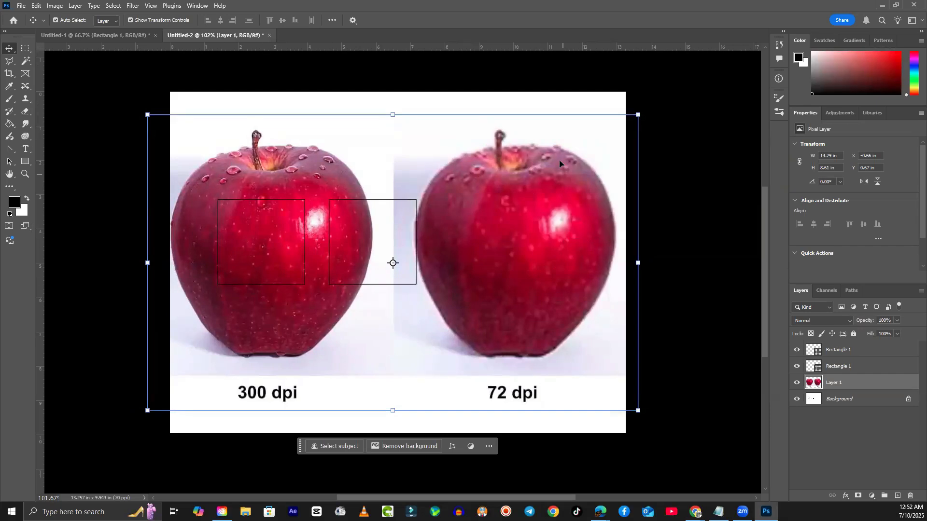
key(Delete)
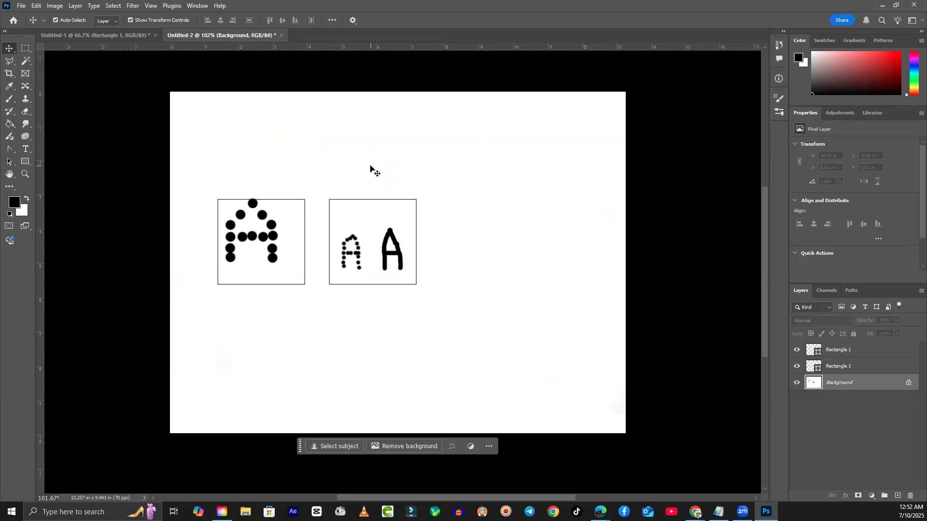
key(ctrl+z)
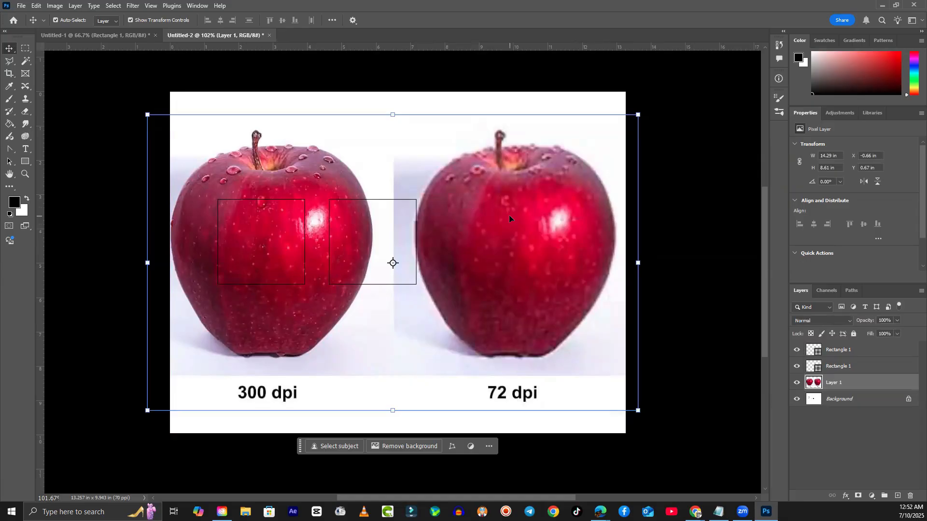
key(Delete)
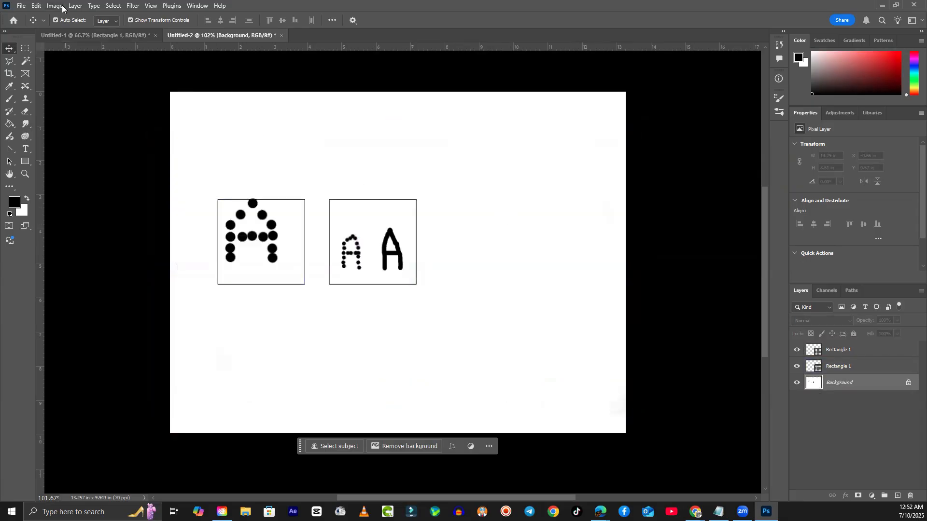
- Check the Canvas Size settings and cancel without changes
click(55, 6)
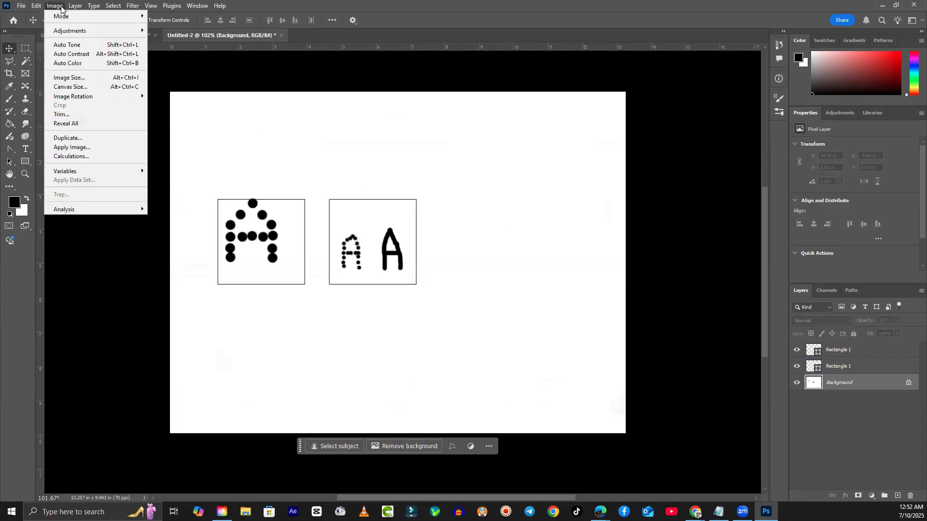
click(71, 87)
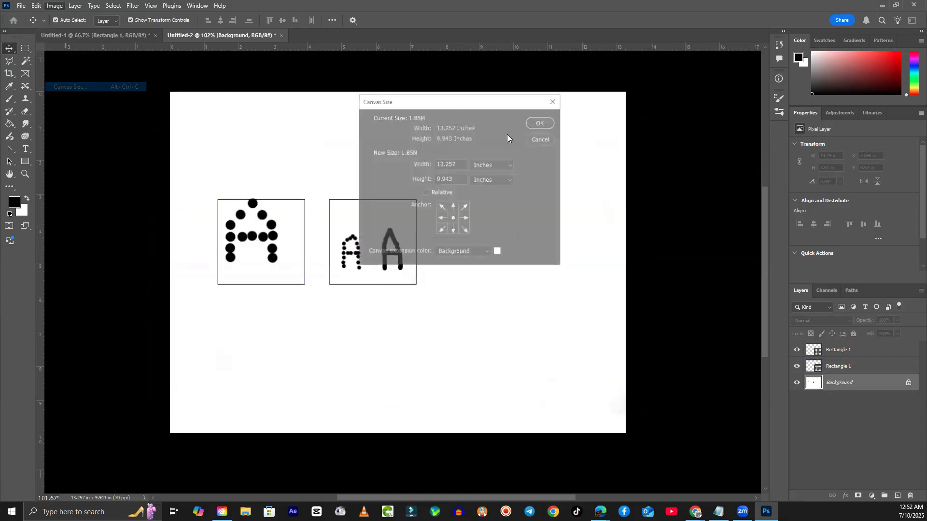
click(535, 141)
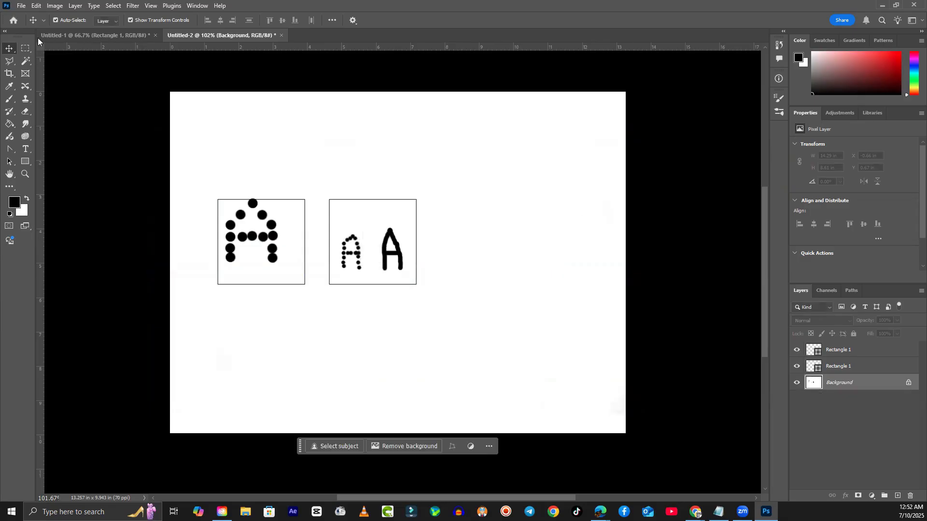
- Create a new document with resolution 300 Pixels/Inch
click(22, 6)
click(31, 15)
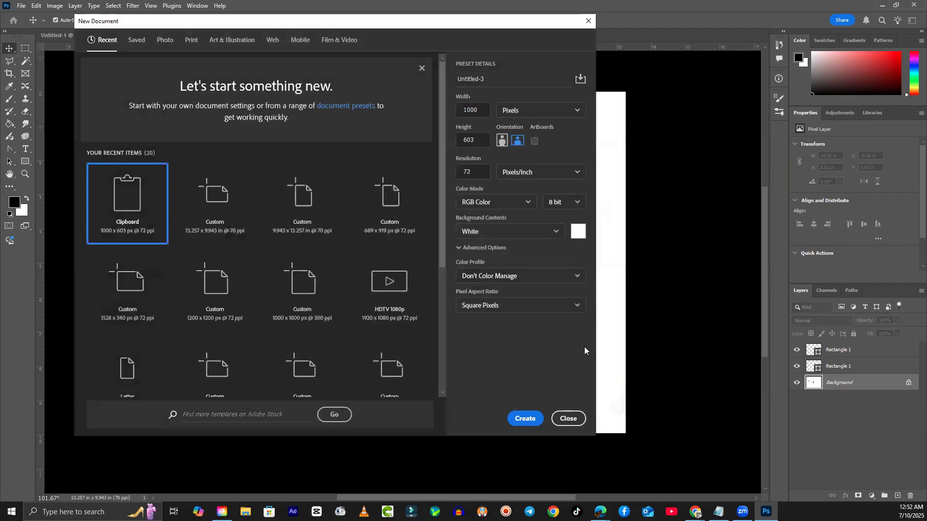
click(463, 172)
text(300)
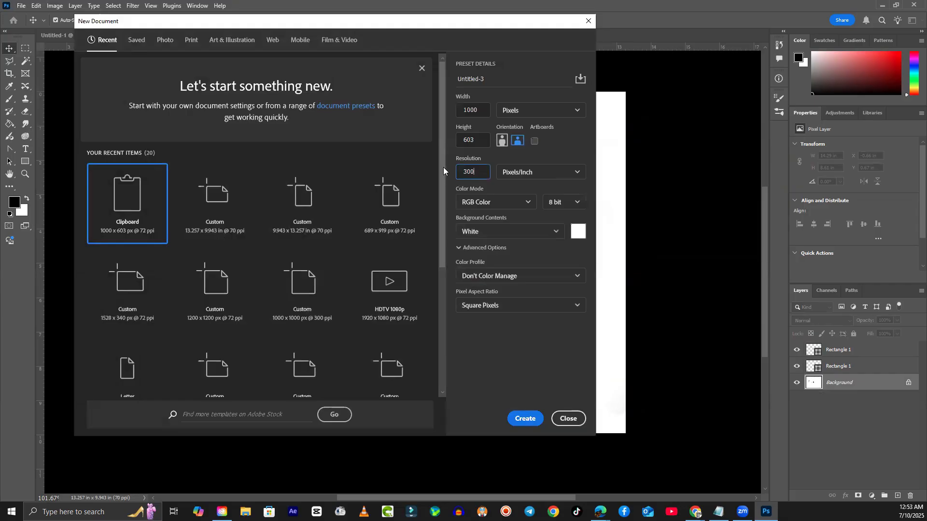
click(525, 419)
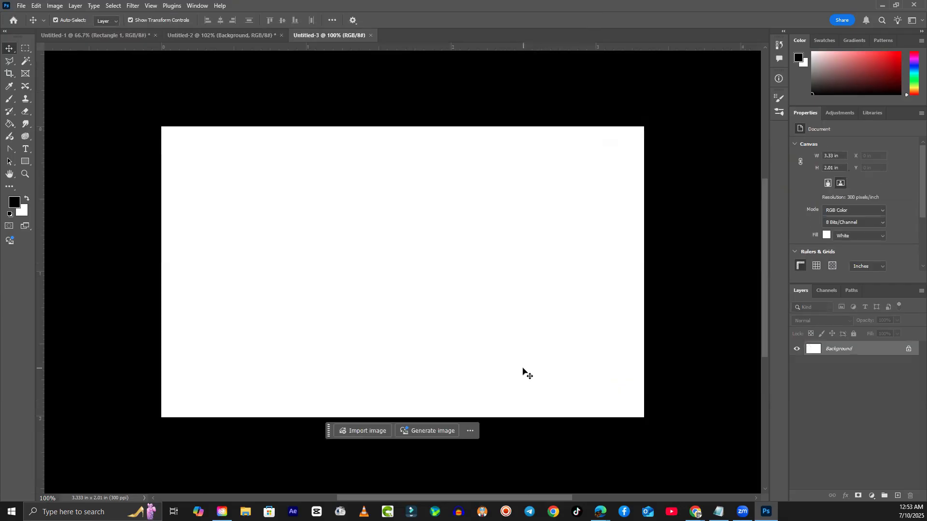
- Switch back and forth between the Untitled-2 and Untitled-3 tabs to compare them
click(247, 34)
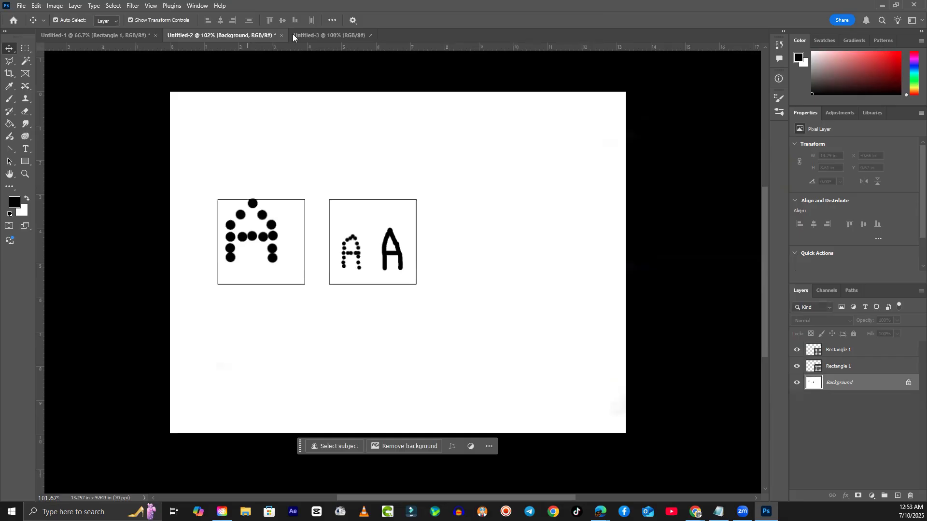
click(302, 35)
click(250, 34)
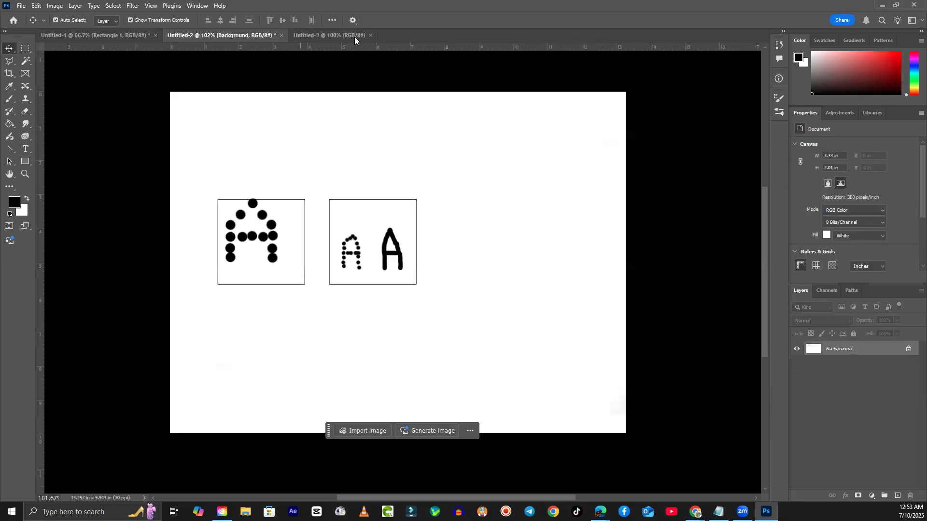
click(352, 36)
click(233, 37)
click(325, 34)
click(260, 38)
click(317, 35)
click(267, 32)
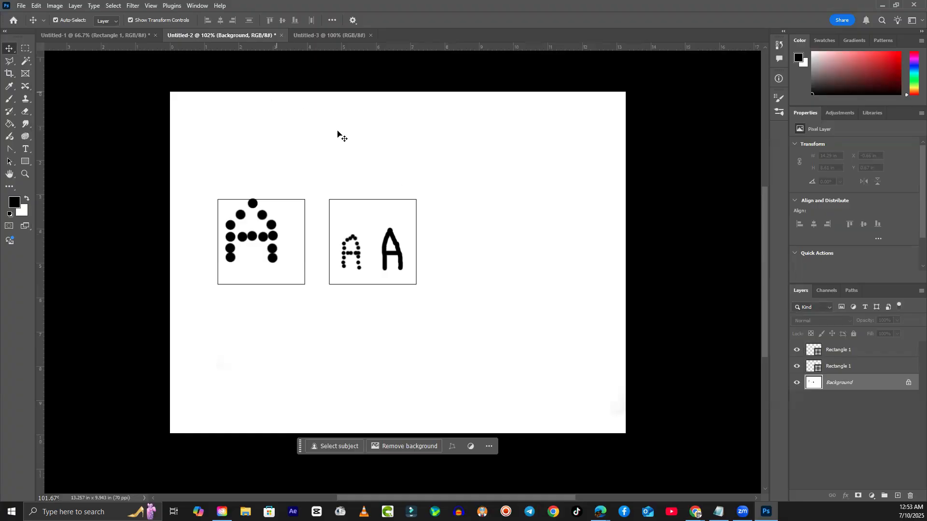
- Paste the apples image into Untitled-2, and paste then undo it in Untitled-3
click(402, 176)
key(ctrl+v)
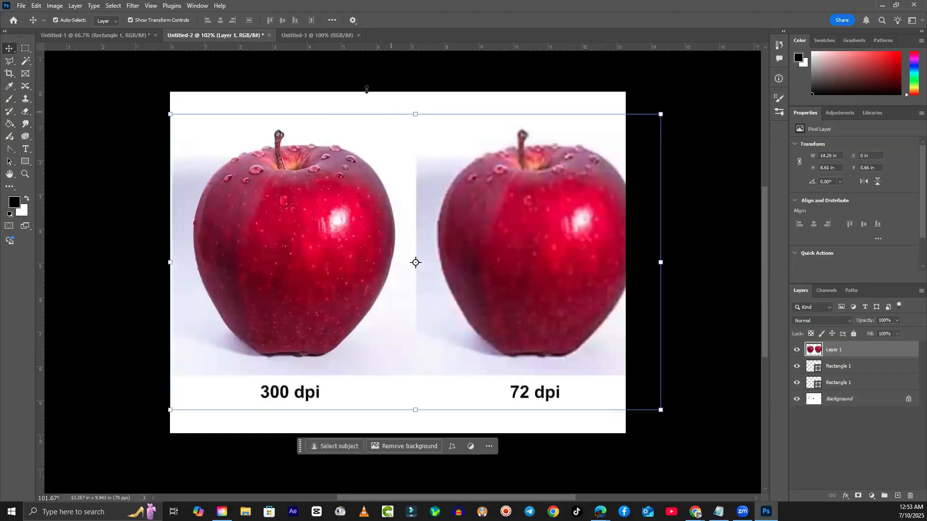
click(334, 36)
key(ctrl+v)
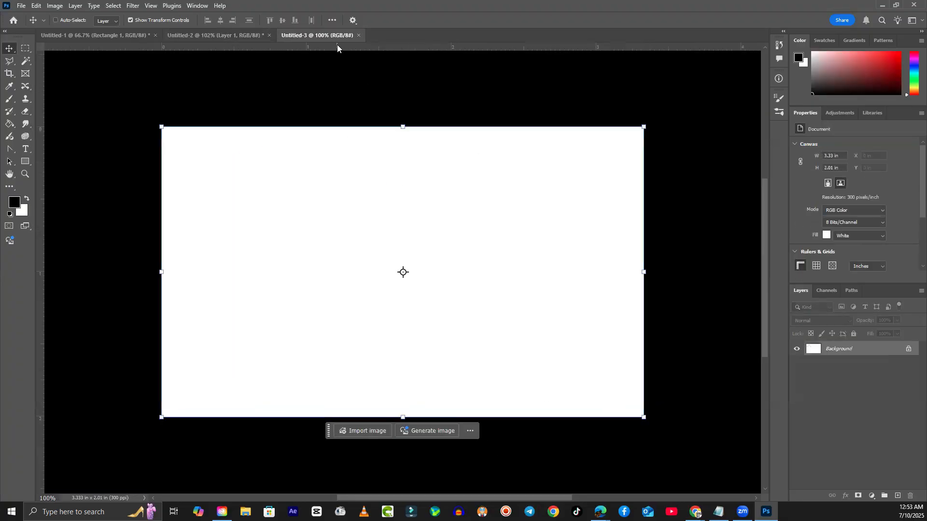
click(248, 38)
click(320, 36)
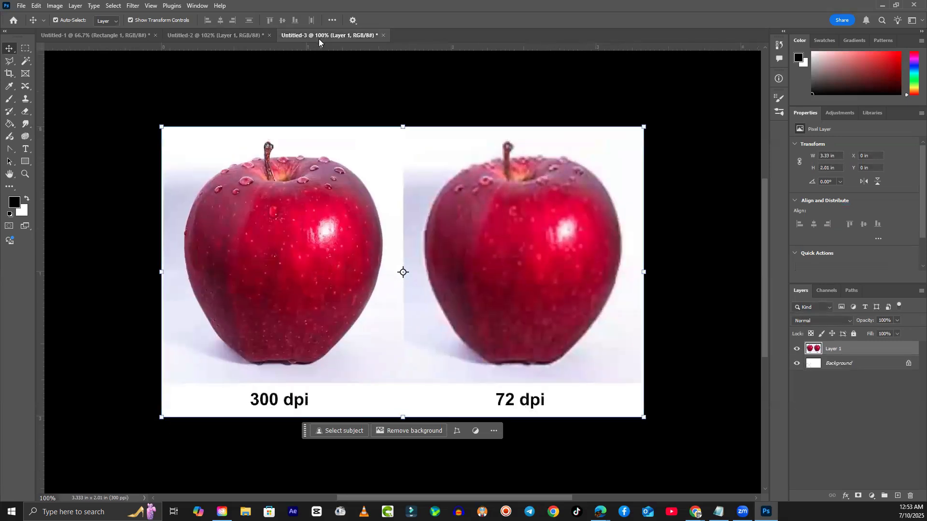
drag(310, 217, 337, 236)
key(ctrl+z)
key(ctrl+z)
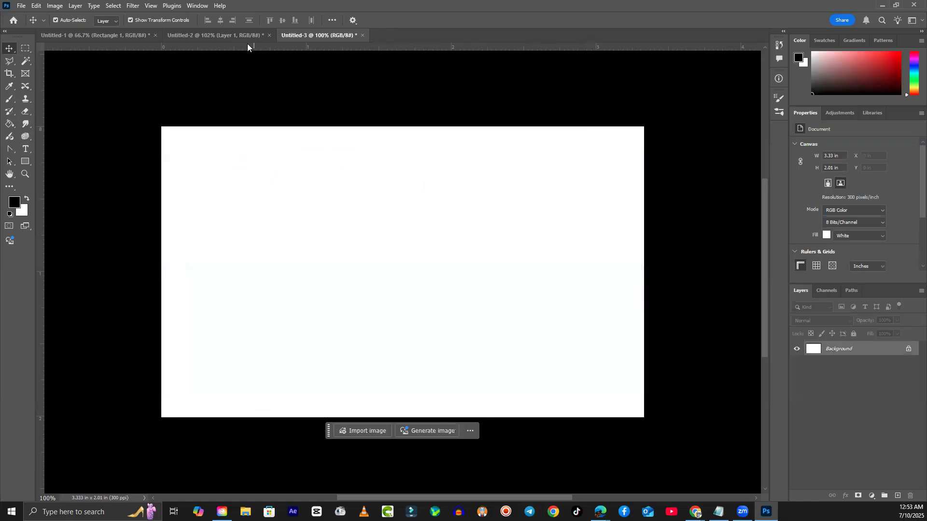
click(245, 36)
- Move the apples Layer 1 in Untitled-2 to X -1.24 in, Y 0.54 in, then view Untitled-3
drag(561, 264, 508, 254)
click(724, 275)
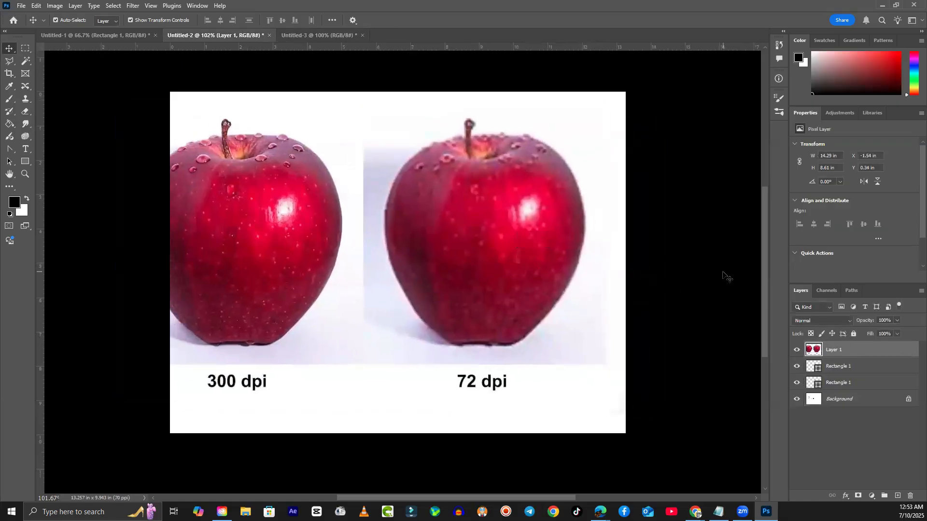
click(475, 216)
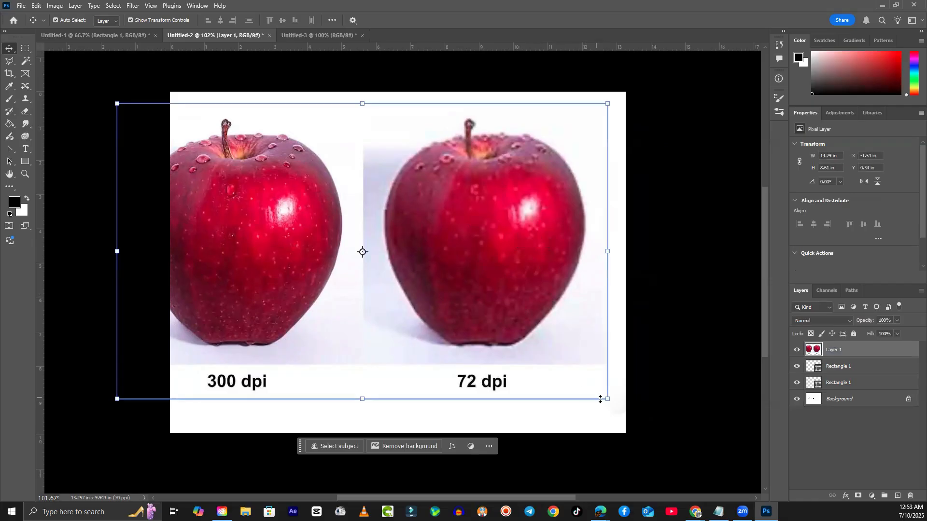
drag(493, 237, 505, 245)
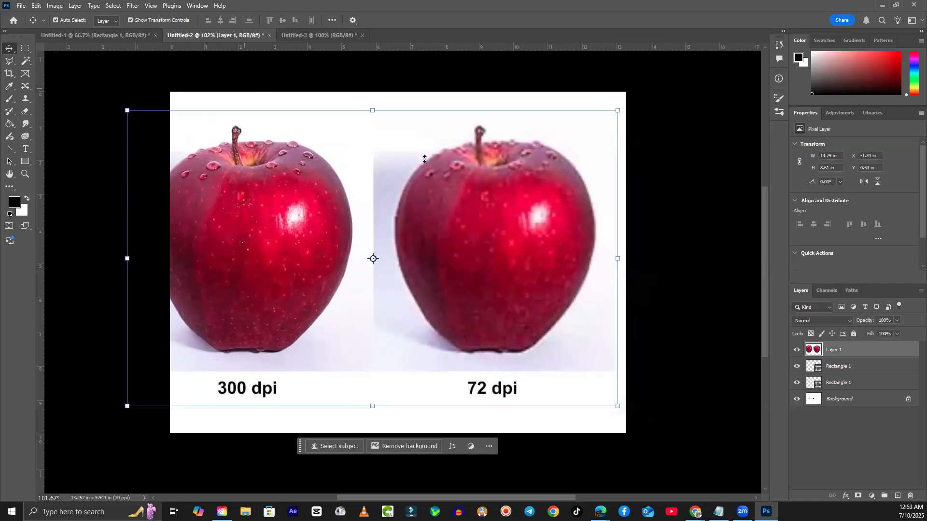
click(305, 36)
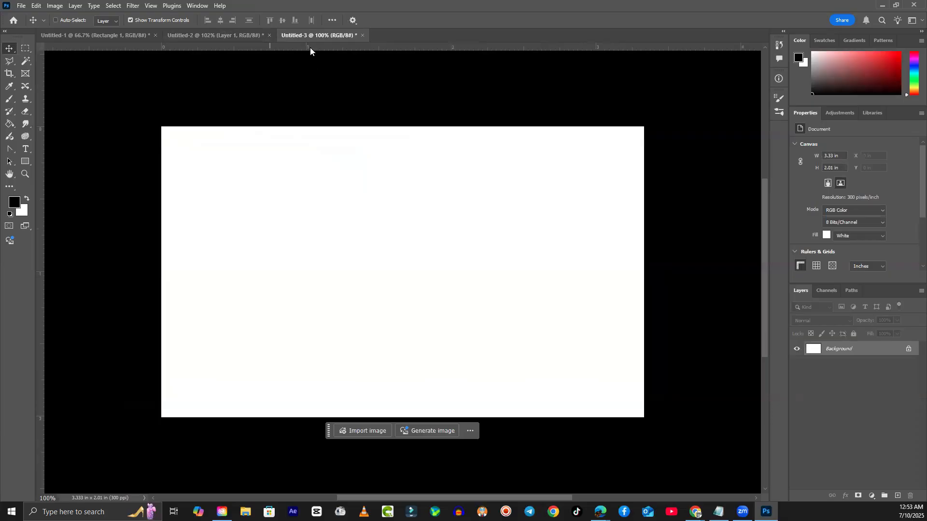
key(ctrl+plus)
key(ctrl+minus)
drag(257, 162, 270, 169)
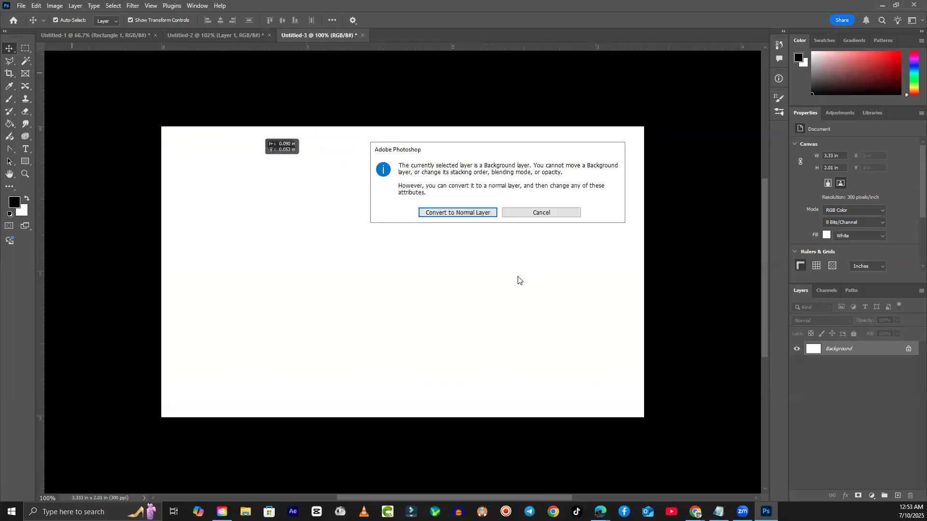
click(570, 212)
click(22, 5)
click(26, 15)
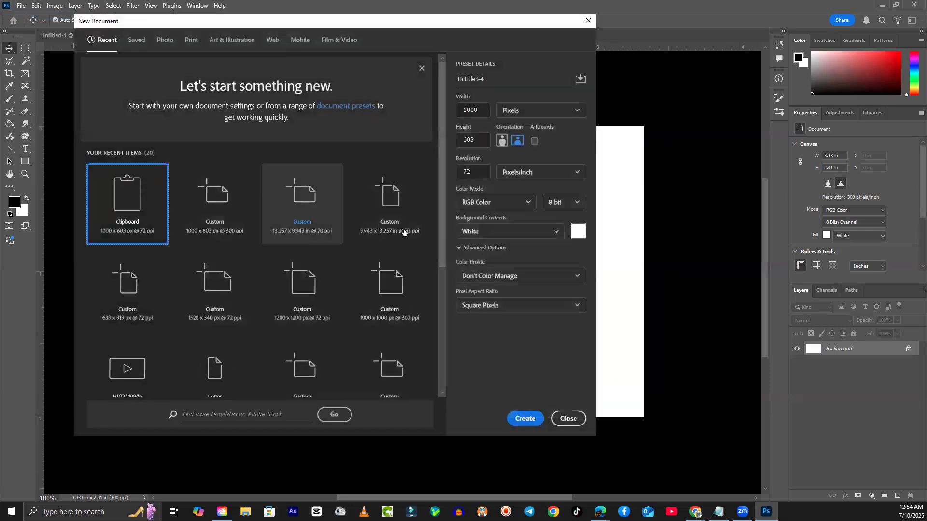
click(459, 171)
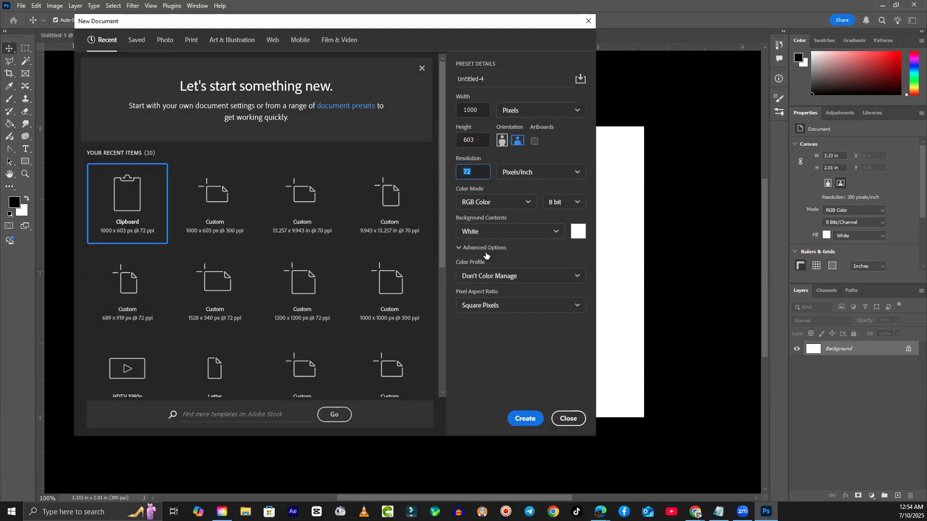
text(3.)
text(00)
click(537, 347)
click(525, 417)
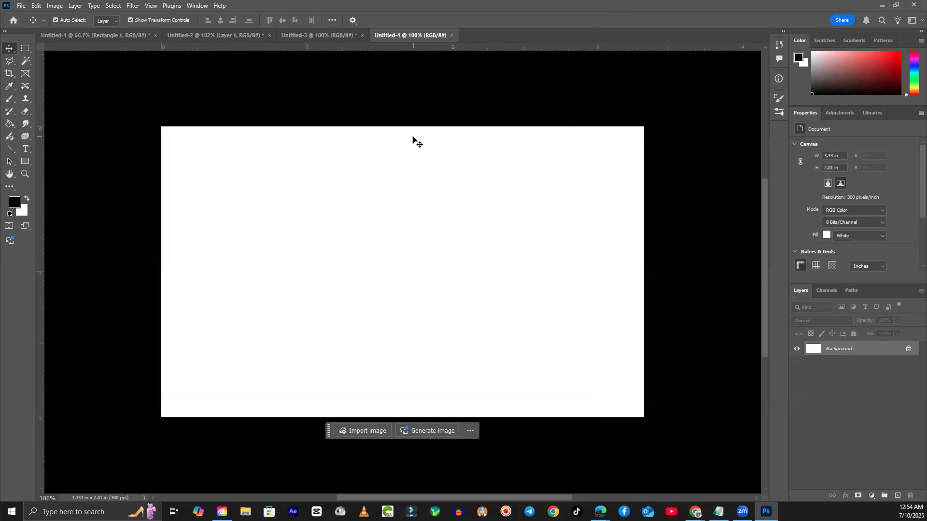
click(332, 35)
click(420, 34)
click(452, 35)
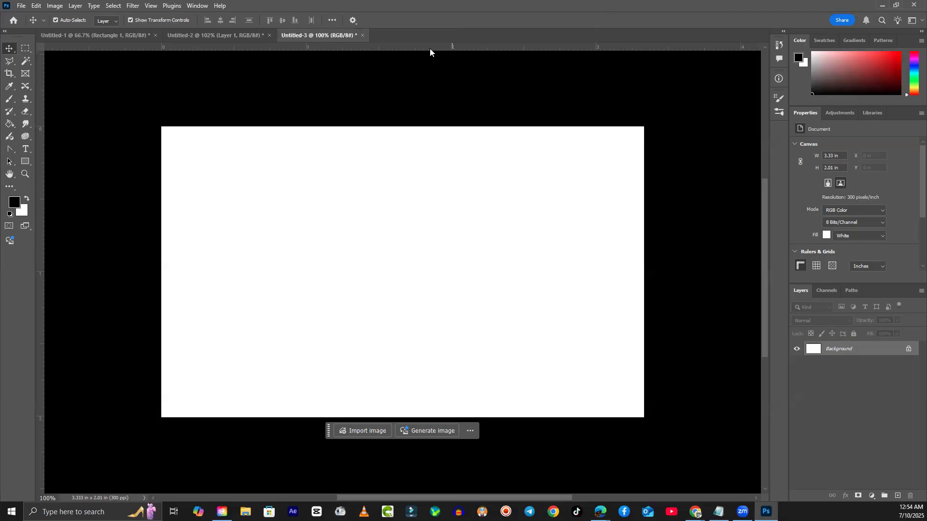
- In Untitled-2, move the apples Layer 1 aside, delete it, and deselect
click(224, 33)
drag(275, 199, 299, 192)
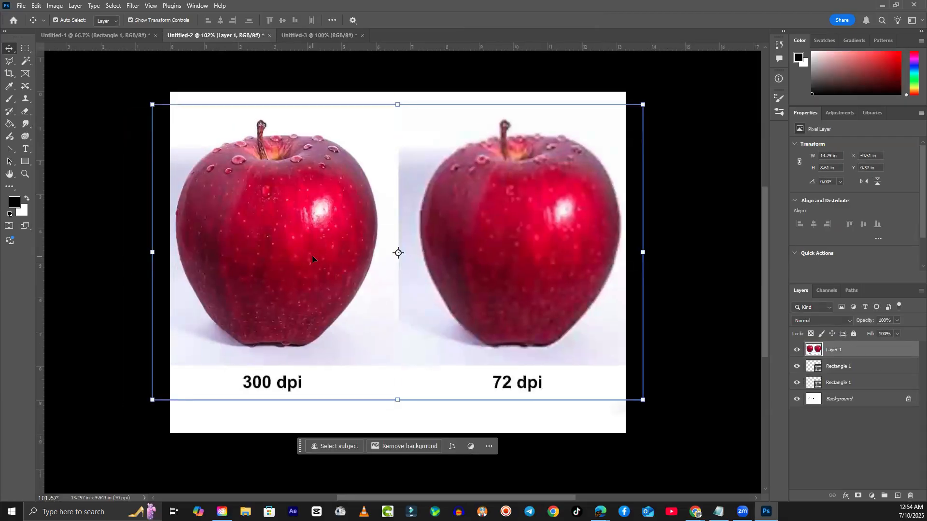
mouse_move(250, 241)
mouse_down()
mouse_move(327, 332)
mouse_move(427, 413)
mouse_move(256, 243)
mouse_up()
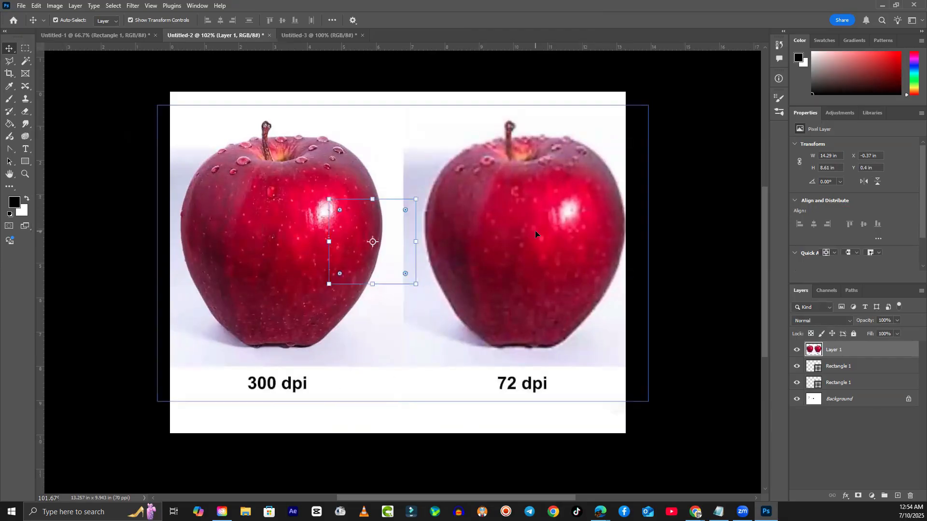
key(Delete)
click(504, 243)
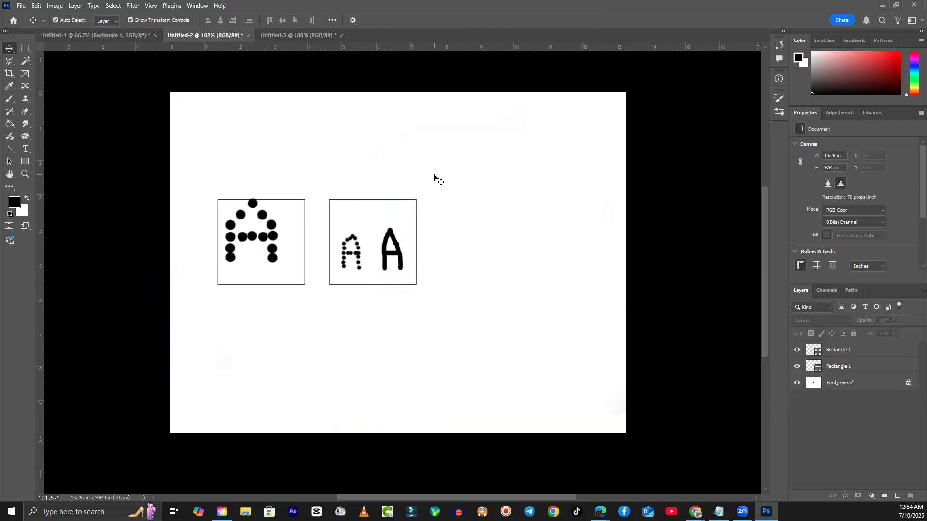
- Unlock the Background into Layer 0 and nudge it slightly upward
drag(444, 174, 205, 303)
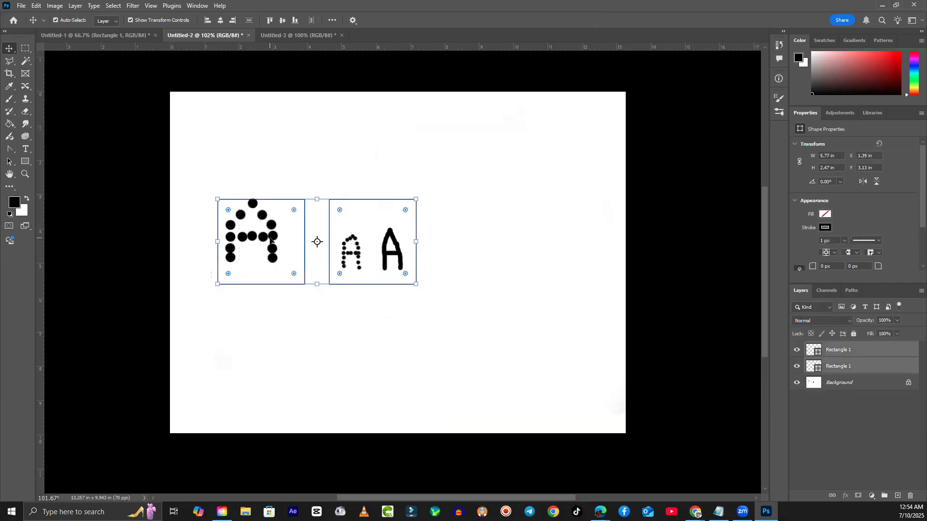
drag(274, 237, 315, 163)
drag(475, 179, 164, 306)
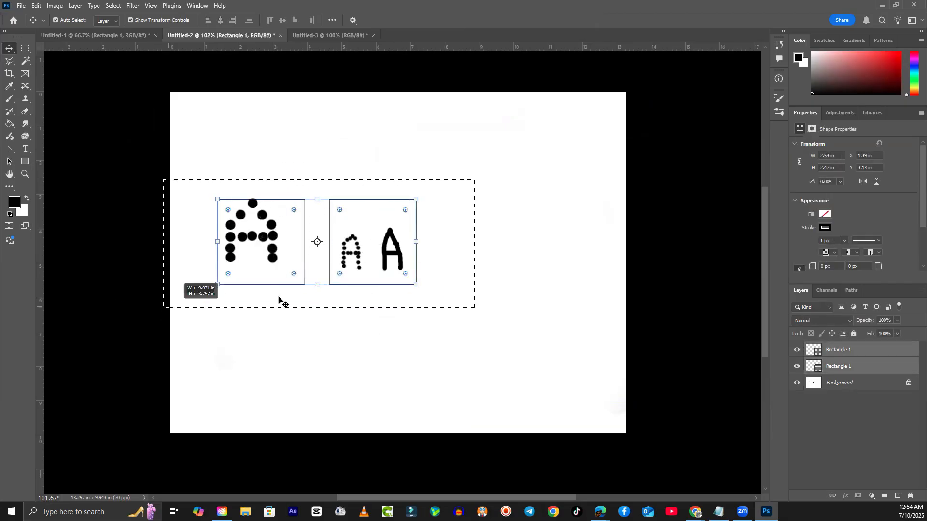
drag(399, 257, 144, 311)
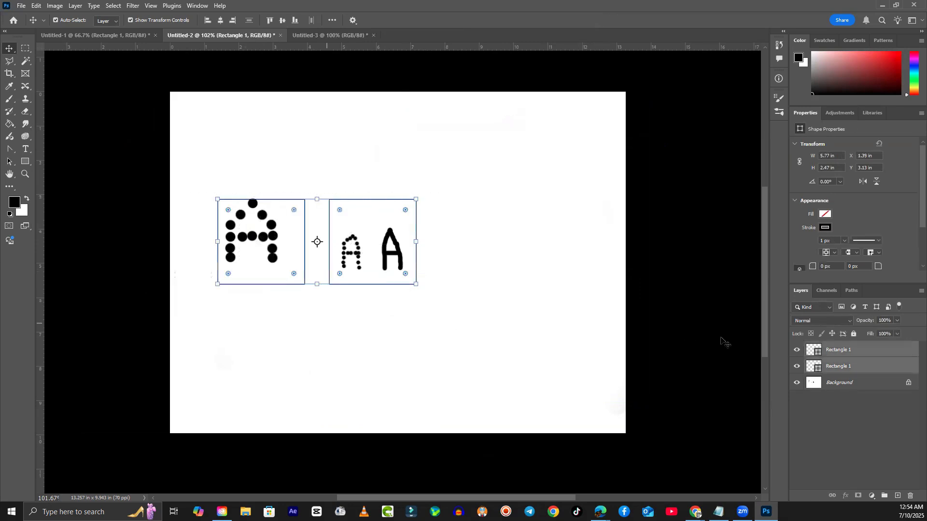
click(908, 382)
mouse_move(402, 253)
mouse_down()
mouse_move(391, 248)
mouse_move(400, 216)
mouse_move(401, 262)
mouse_up()
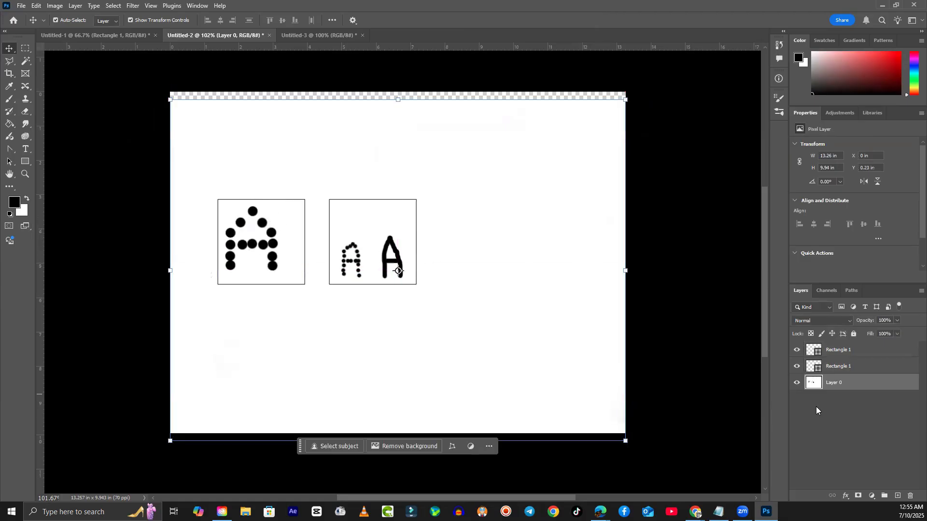
click(797, 383)
click(797, 383)
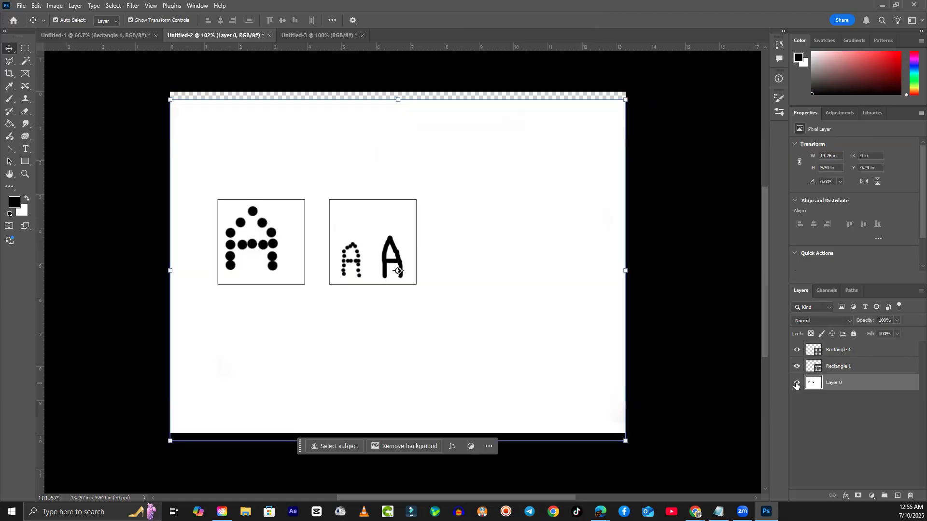
drag(530, 293, 528, 284)
- Select all three layers and drag them into the Untitled-3 document
drag(671, 156, 108, 409)
drag(493, 288, 416, 277)
click(299, 35)
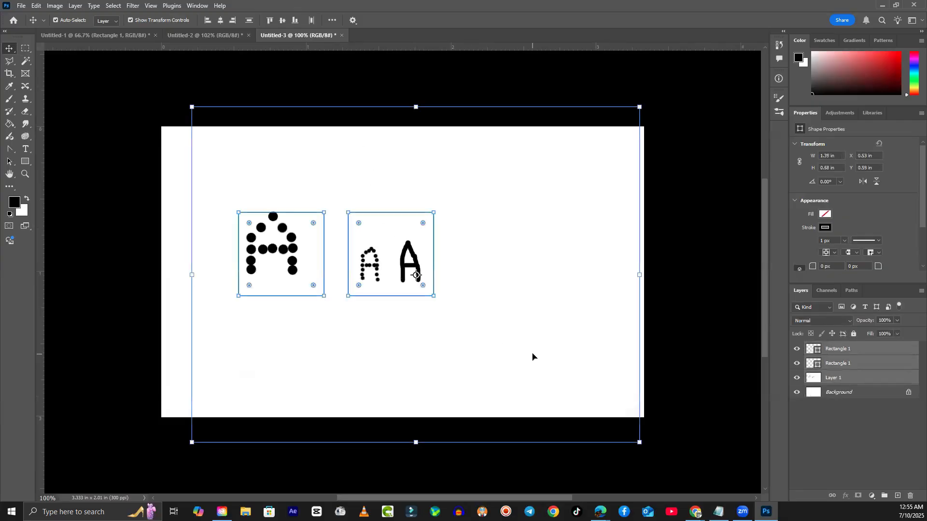
- In Untitled-3, move the copied boxes, undo the move, and delete all three pasted layers
click(205, 32)
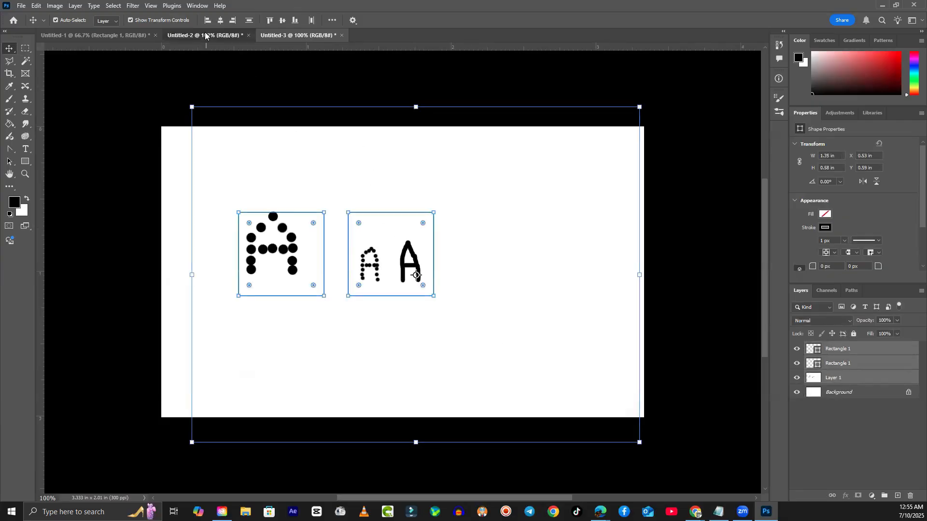
click(308, 37)
drag(534, 275, 536, 316)
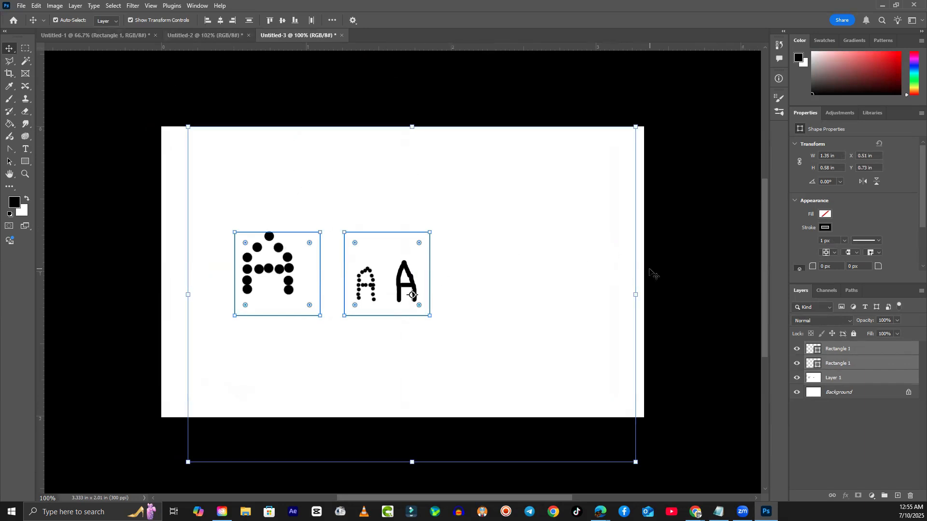
key(ctrl+z)
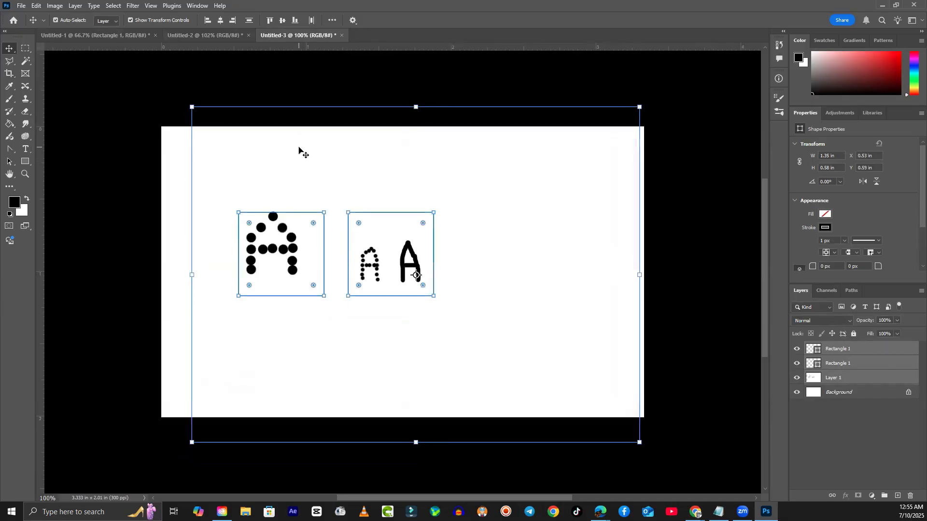
key(Delete)
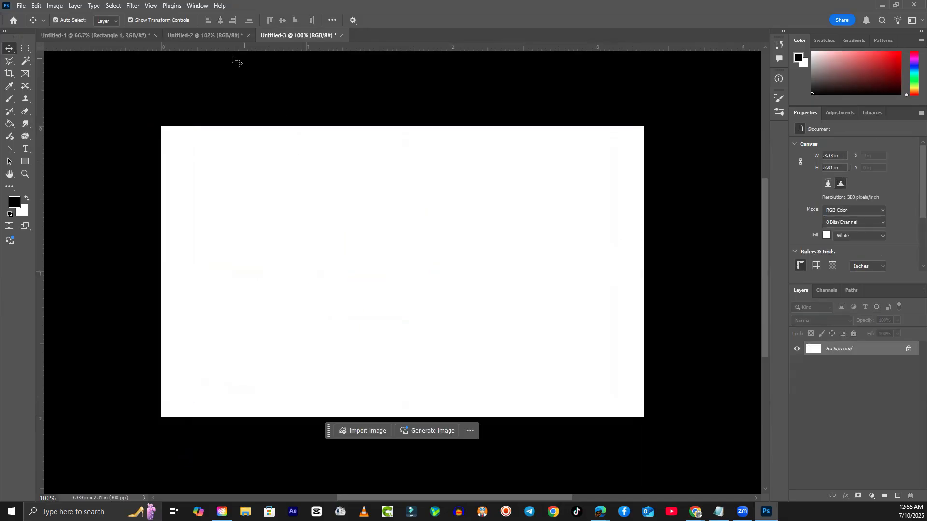
- Create a new trial 72 ppi document, Untitled-4, from File > New
click(23, 7)
click(27, 14)
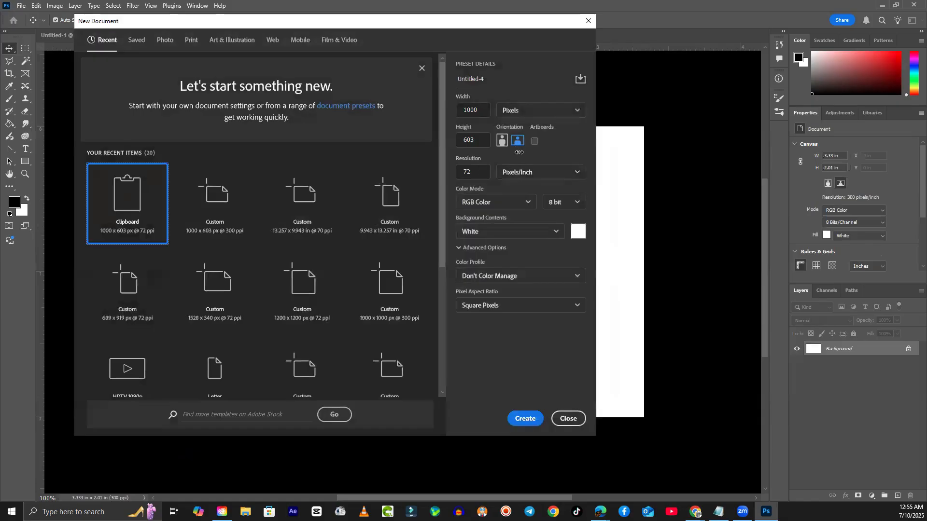
click(541, 419)
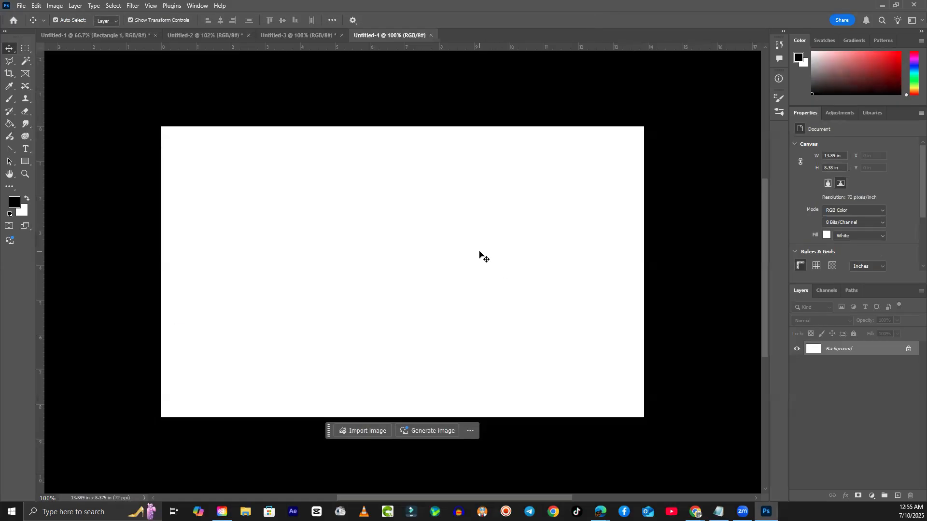
- Drag the letter-A layers from Untitled-2 into Untitled-4, undo the drop, and close Untitled-4
click(231, 38)
drag(394, 299, 429, 292)
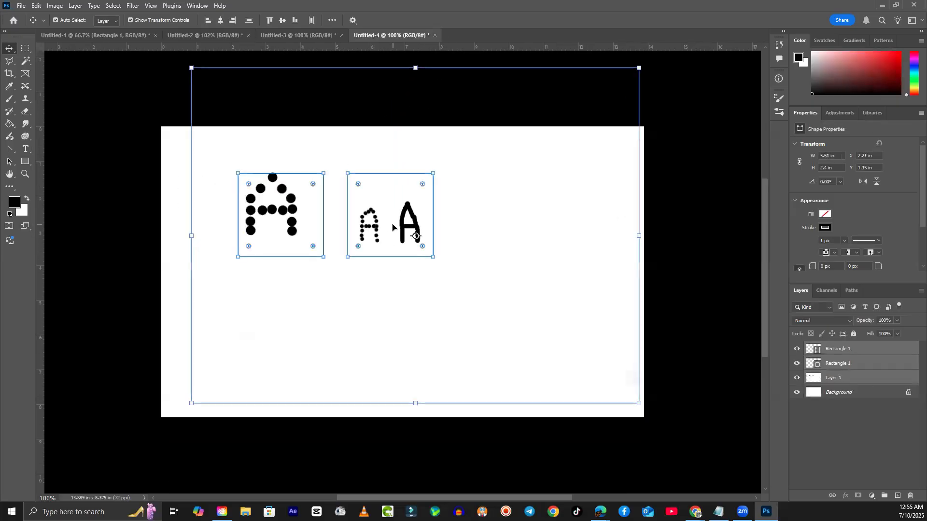
key(ctrl+z)
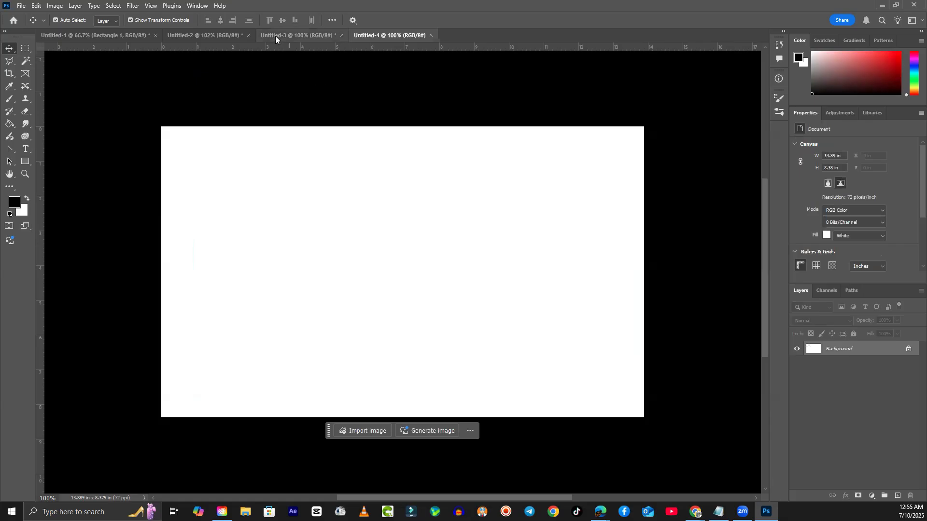
click(431, 35)
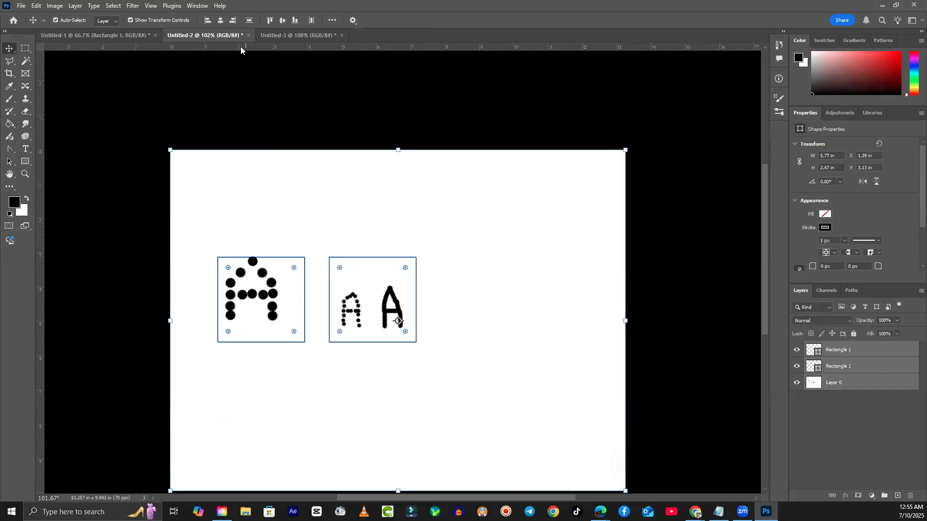
- Select Layer 0 in Untitled-2 and bring up New Document with the Clipboard preset, 1000 × 603 px, 72 ppi
click(307, 112)
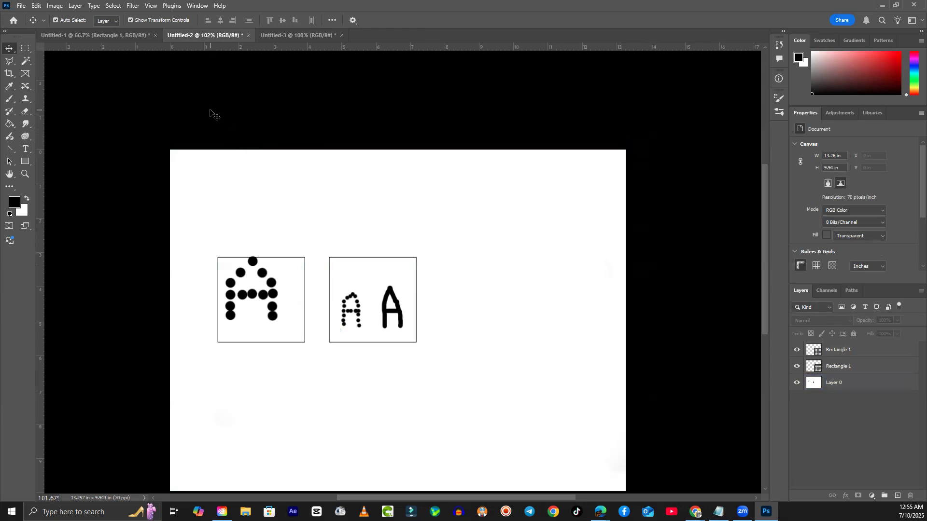
scroll(383, 265, down, 1)
click(383, 265)
scroll(382, 268, down, 1)
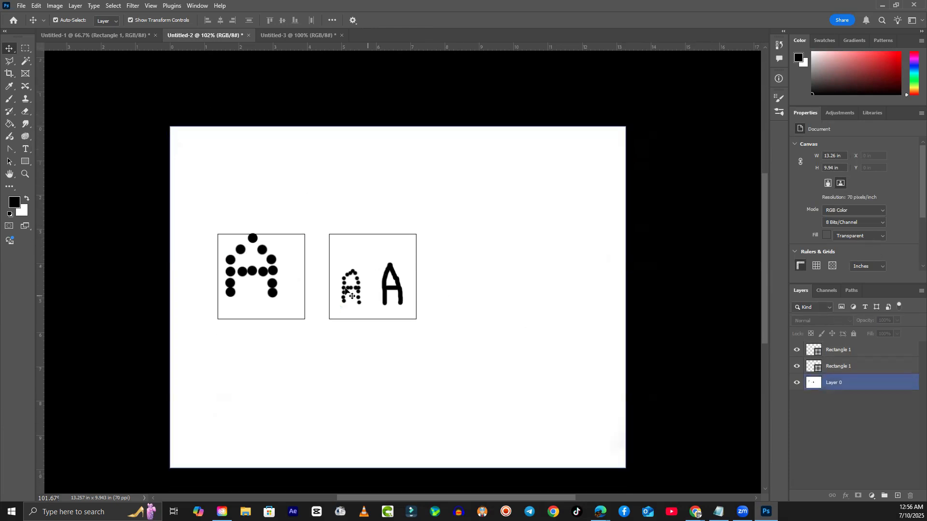
click(21, 7)
click(29, 19)
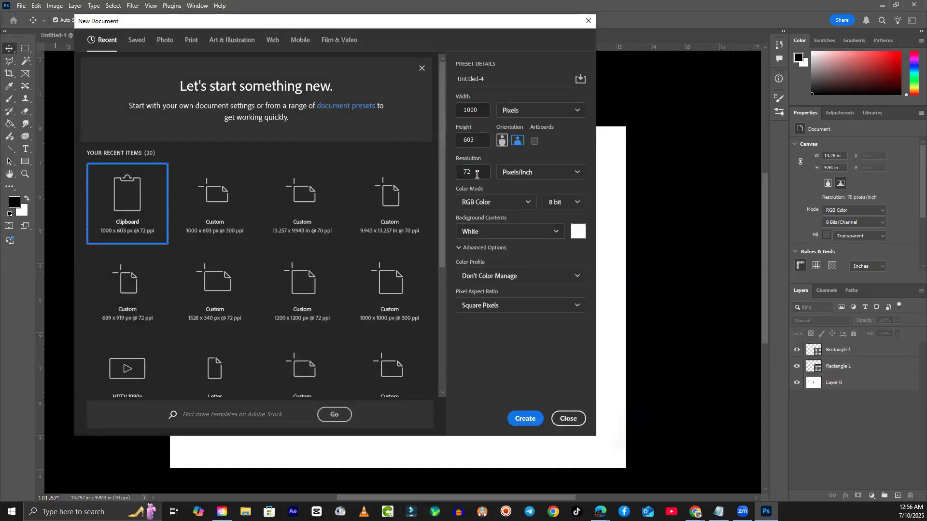
- Click into the 72 ppi Resolution field, then list the Color Mode options, leaving RGB Color set
click(476, 174)
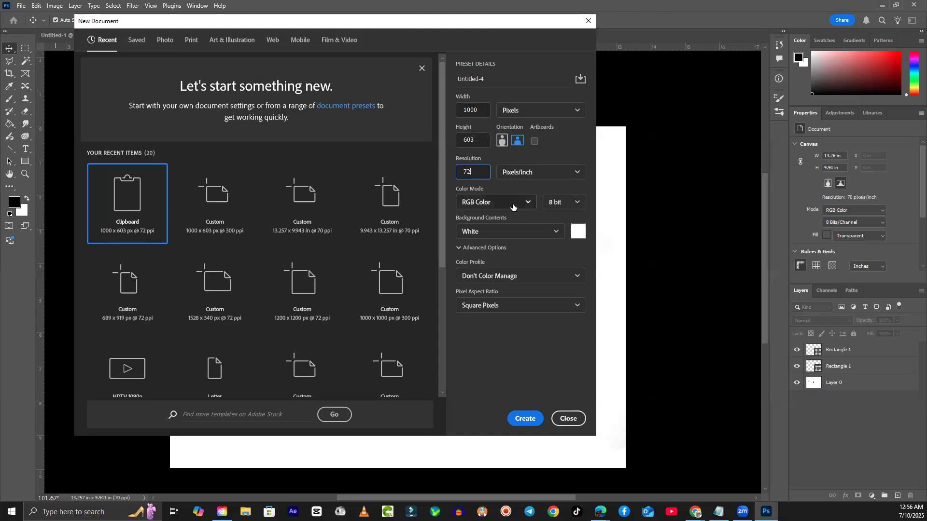
click(472, 205)
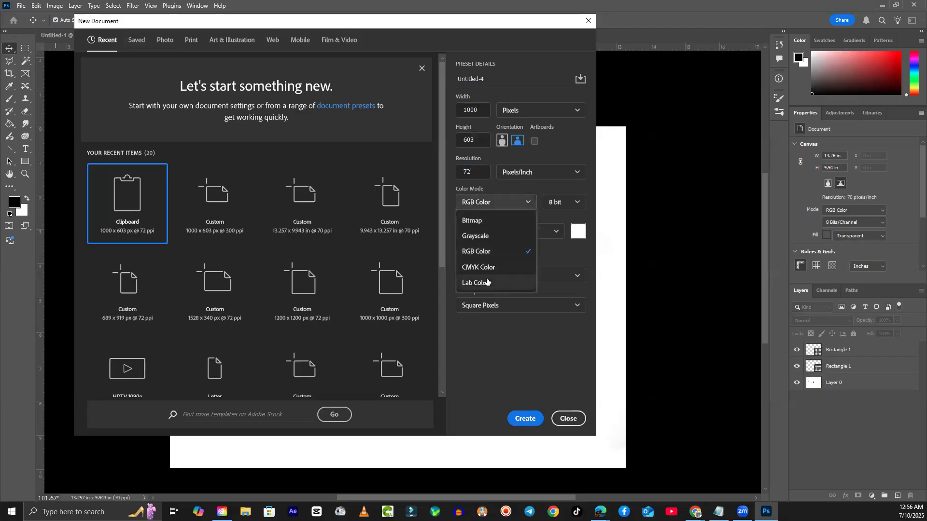
- Switch the new document's Color Mode from RGB Color to CMYK Color
click(486, 253)
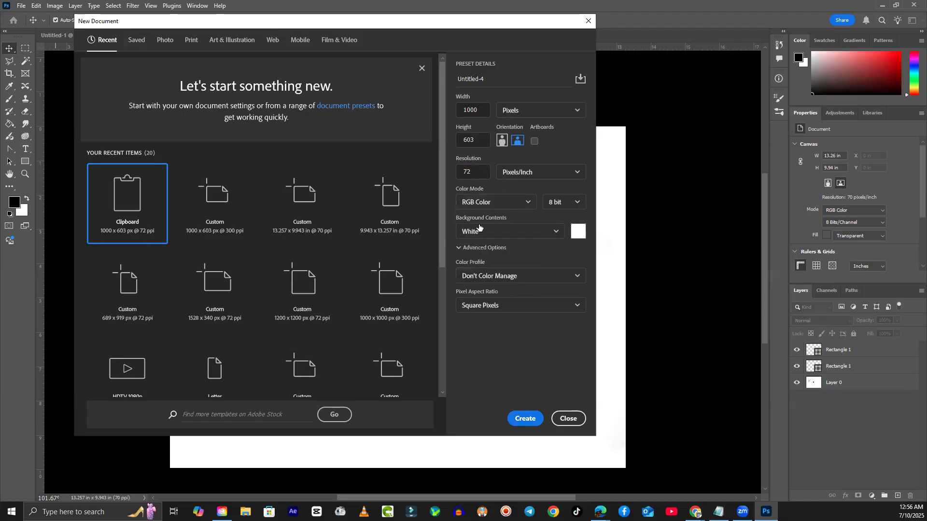
click(475, 203)
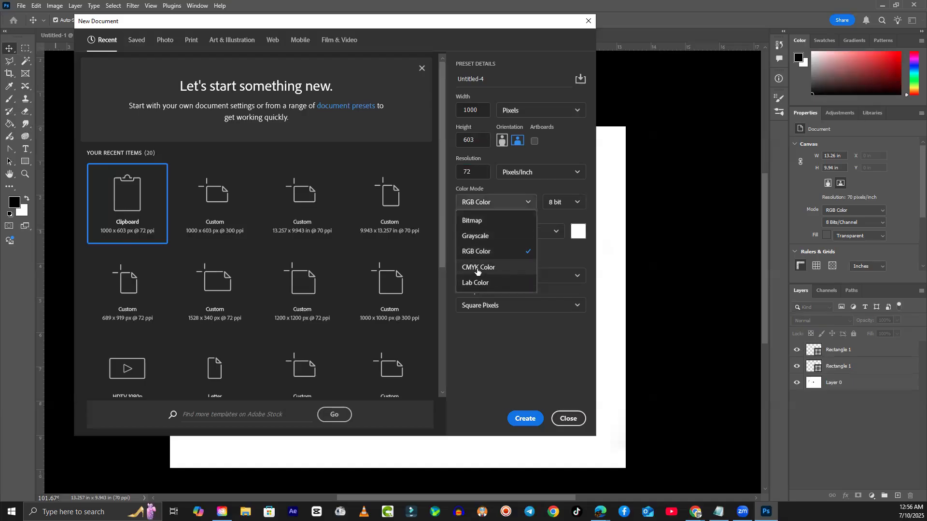
click(487, 253)
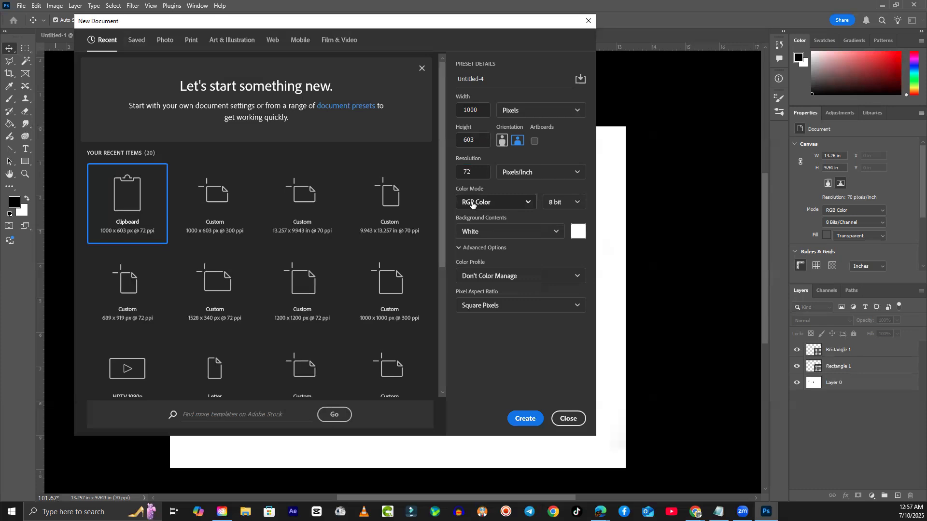
click(472, 205)
click(474, 266)
click(473, 205)
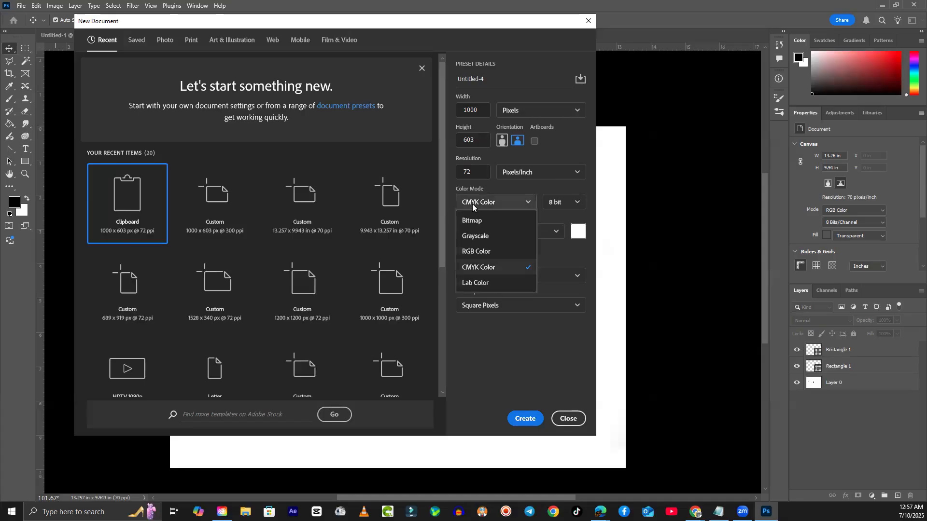
click(472, 204)
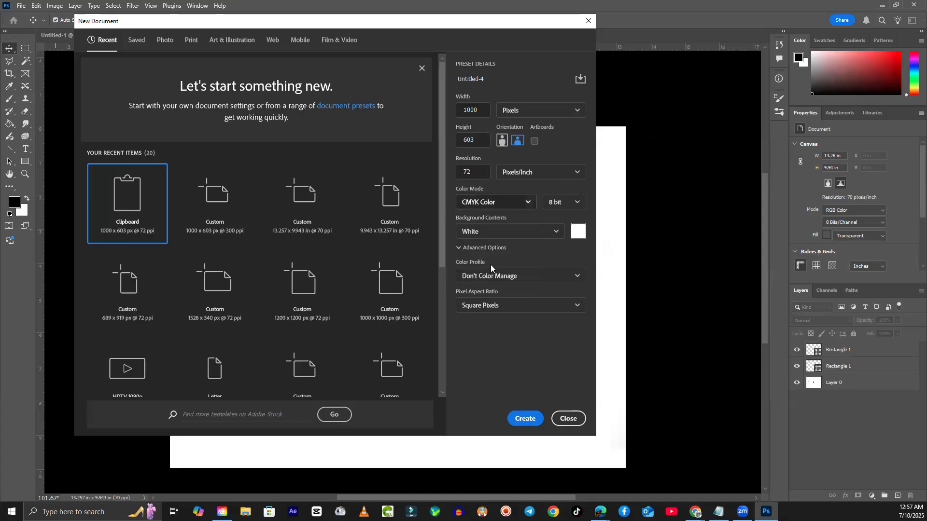
- Briefly revert to RGB Color, then settle the Color Mode on CMYK Color at 1000 × 603 px, 72 ppi
click(482, 207)
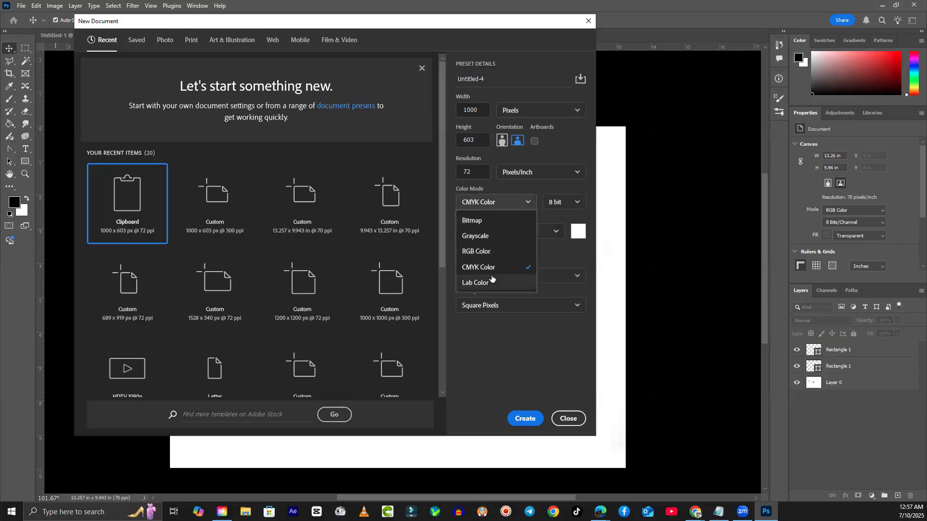
click(483, 201)
click(483, 202)
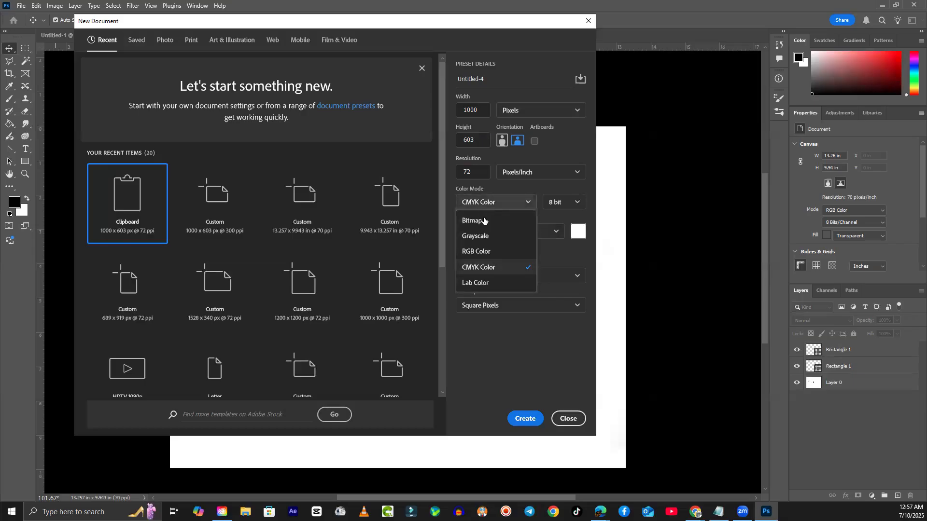
click(491, 255)
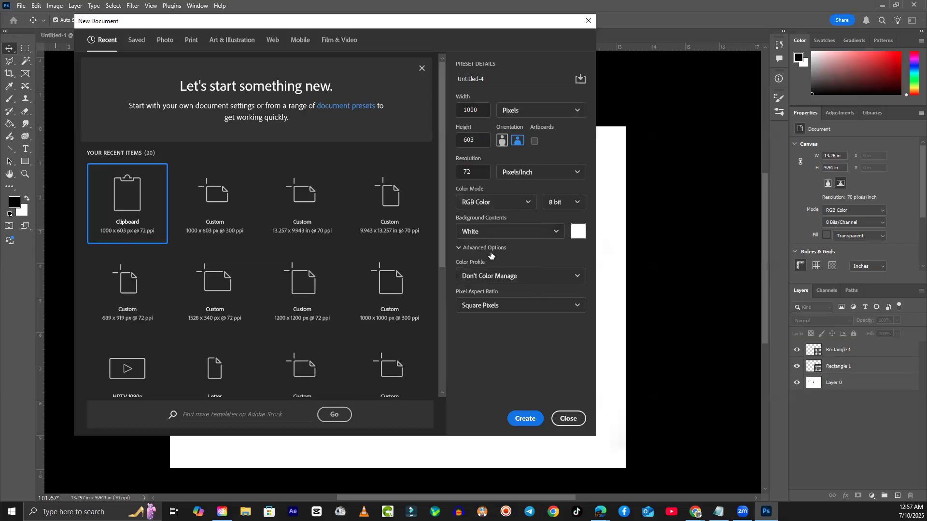
click(504, 202)
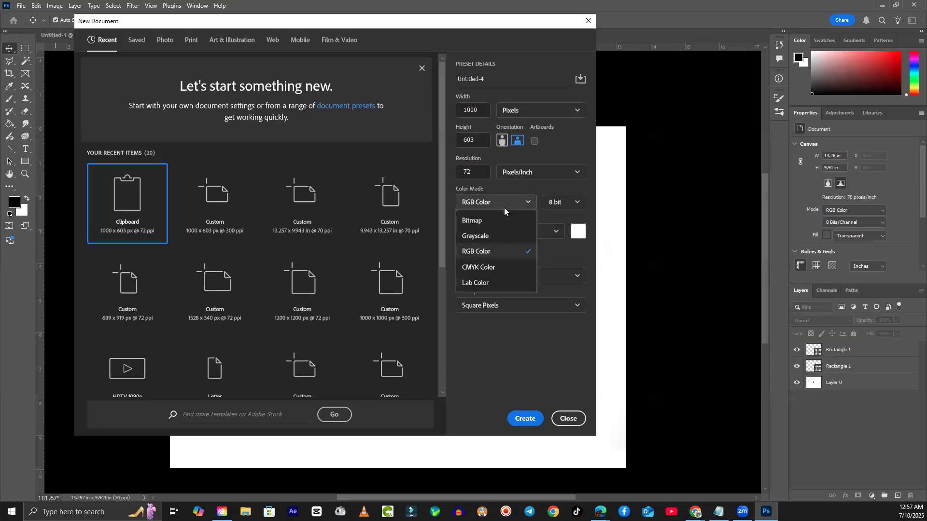
click(486, 270)
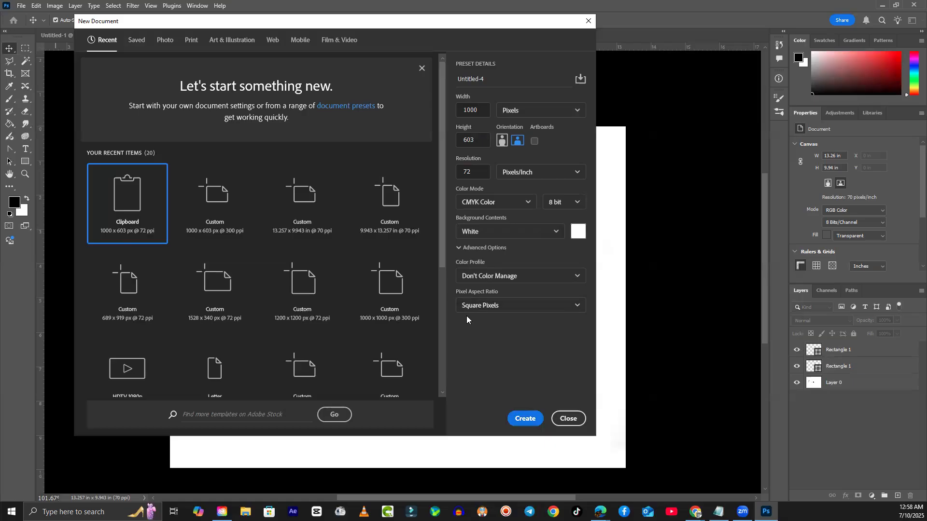
- Set the new document's Color Mode back to RGB Color and close without creating it
click(526, 203)
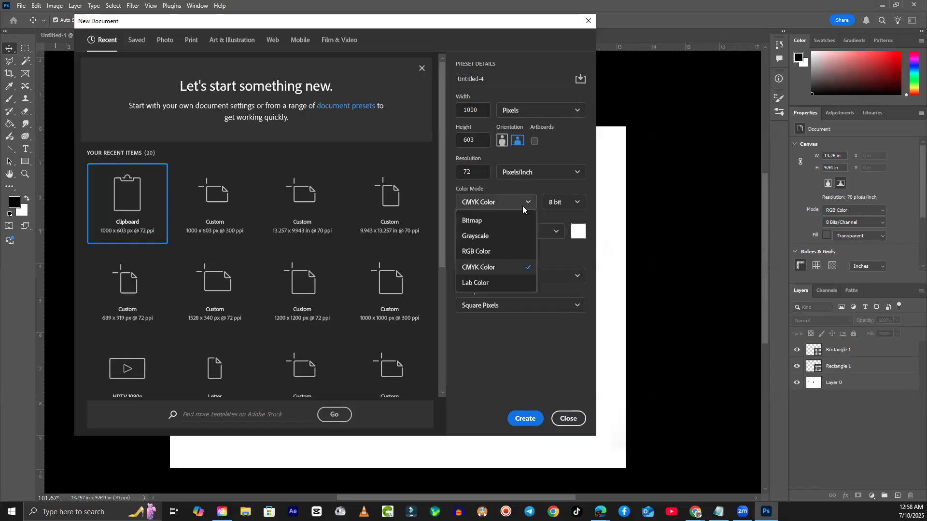
click(482, 253)
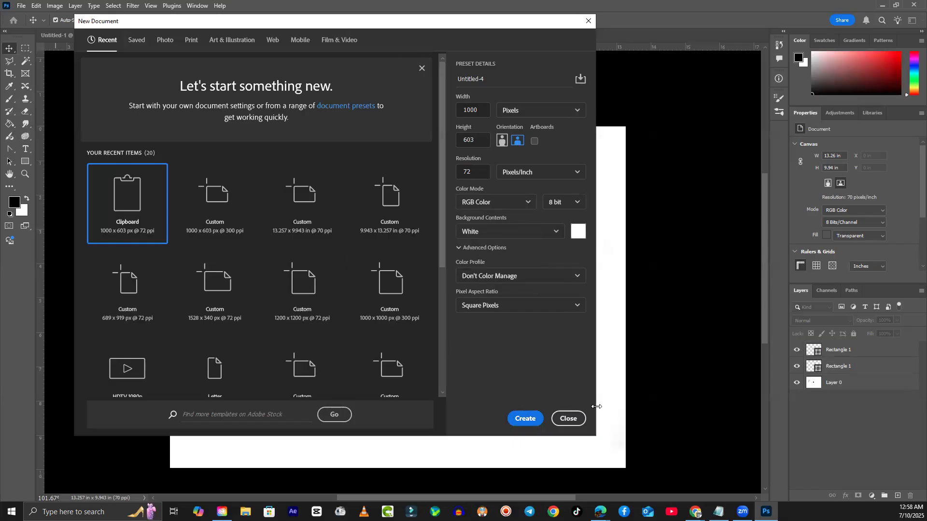
click(568, 419)
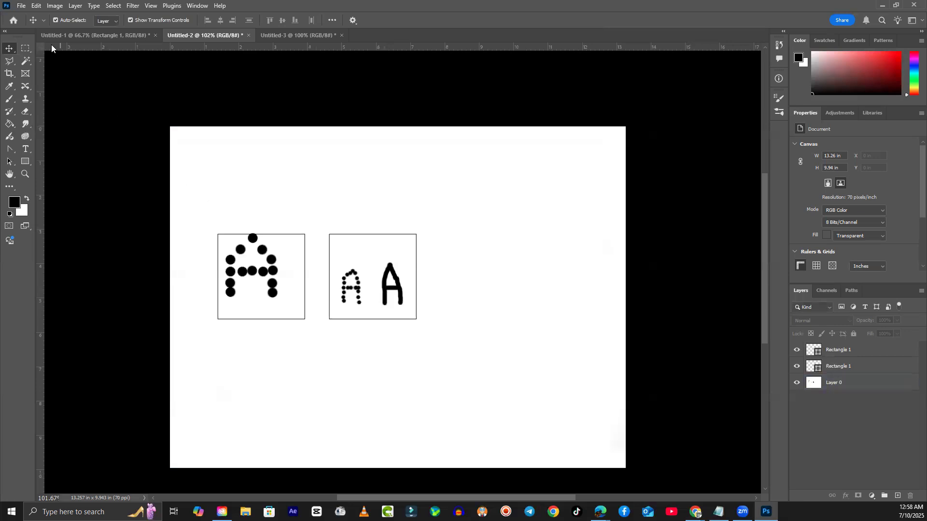
- Reopen File > New, change Resolution to 300, and close without creating a document
click(420, 231)
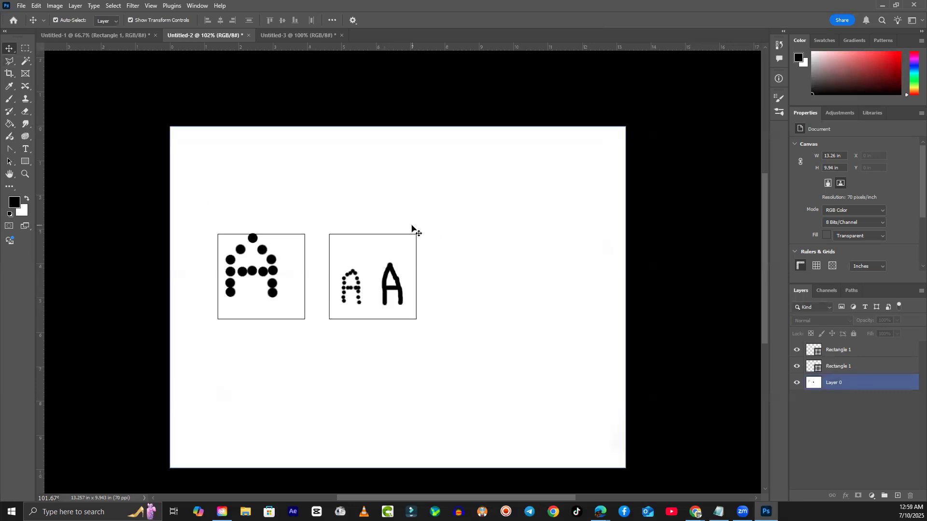
click(215, 82)
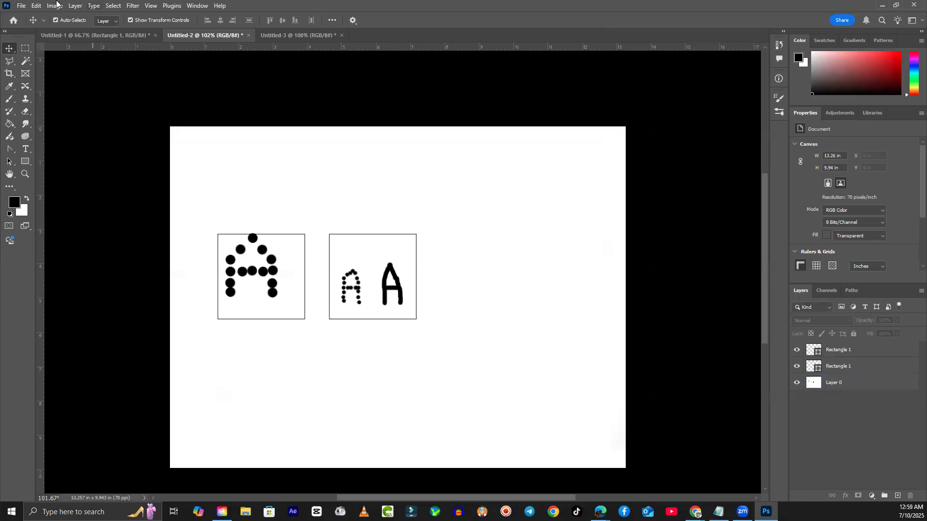
click(20, 5)
click(28, 16)
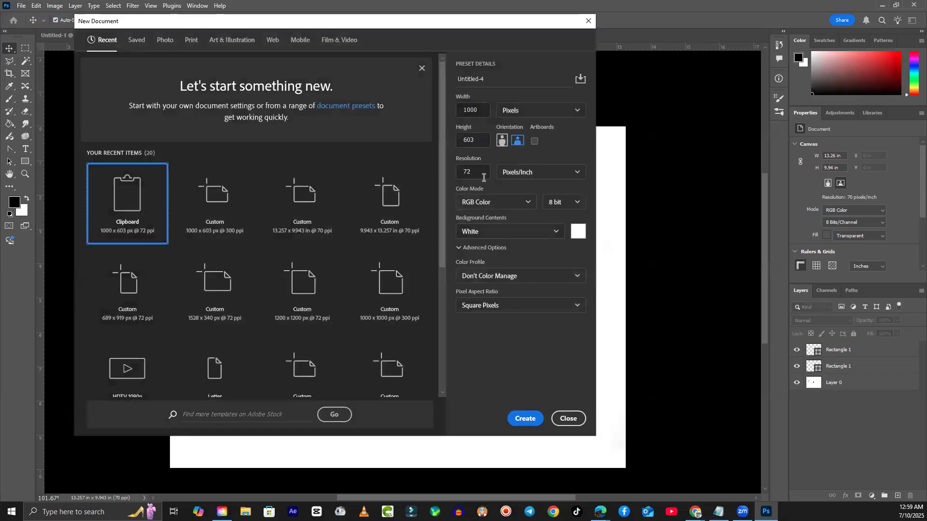
drag(482, 173, 451, 168)
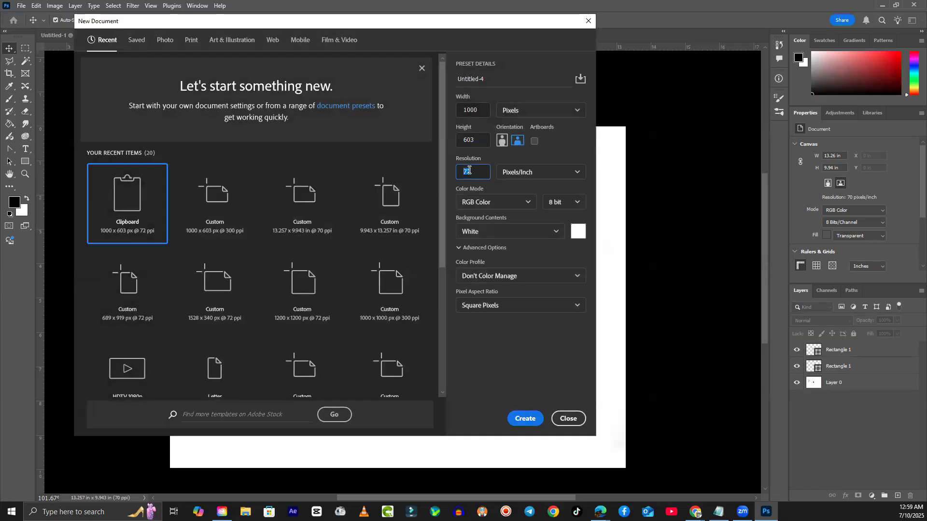
text(30)
double_click(479, 170)
click(567, 419)
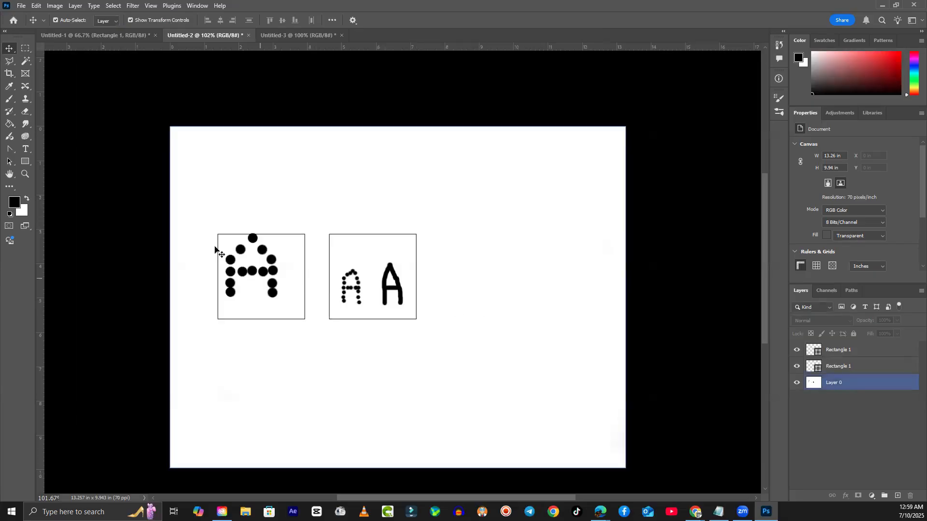
- Select Layer 0 with the Brush tool and enlarge the brush to 175 px
click(108, 145)
click(232, 190)
click(84, 174)
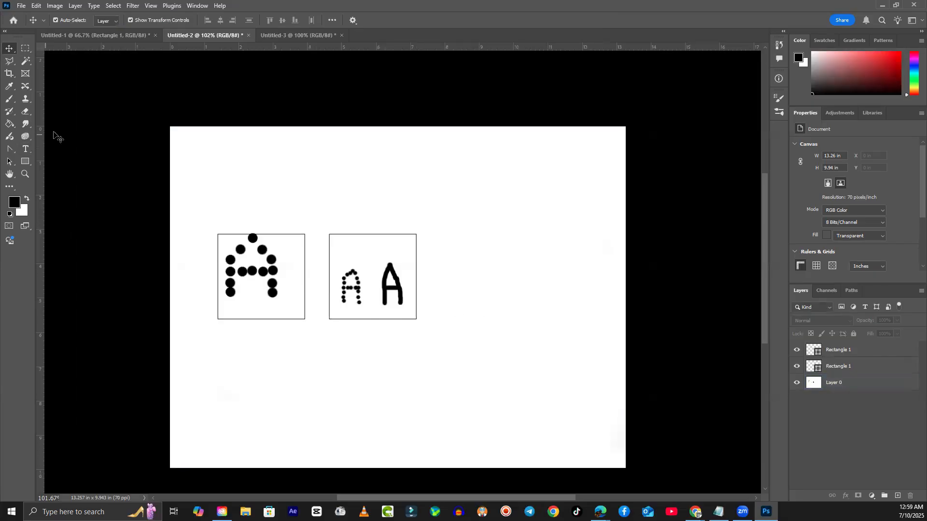
click(244, 277)
click(48, 126)
key(b)
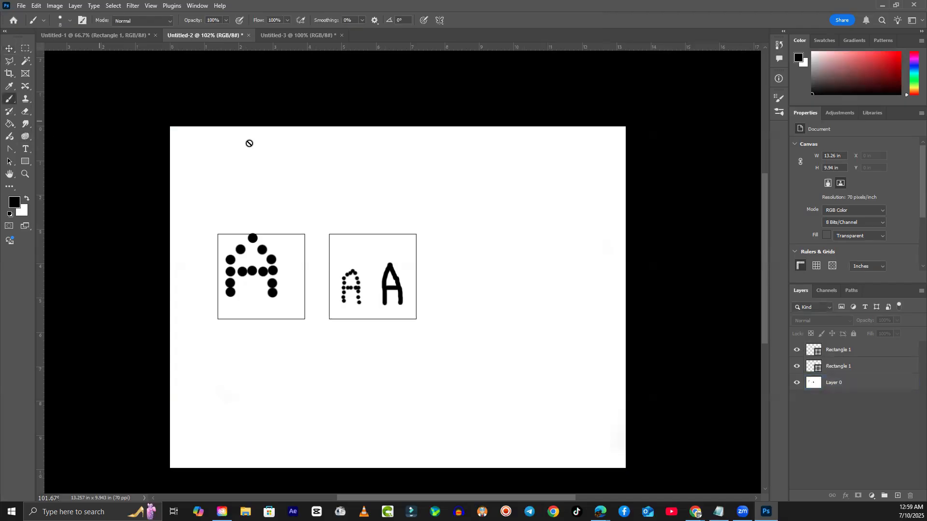
click(843, 386)
key(bracketright)
key(bracketright)
key(bracketright)
key(bracketright)
key(bracketright)
key(bracketright)
key(bracketright)
key(bracketright)
key(bracketright)
key(bracketright)
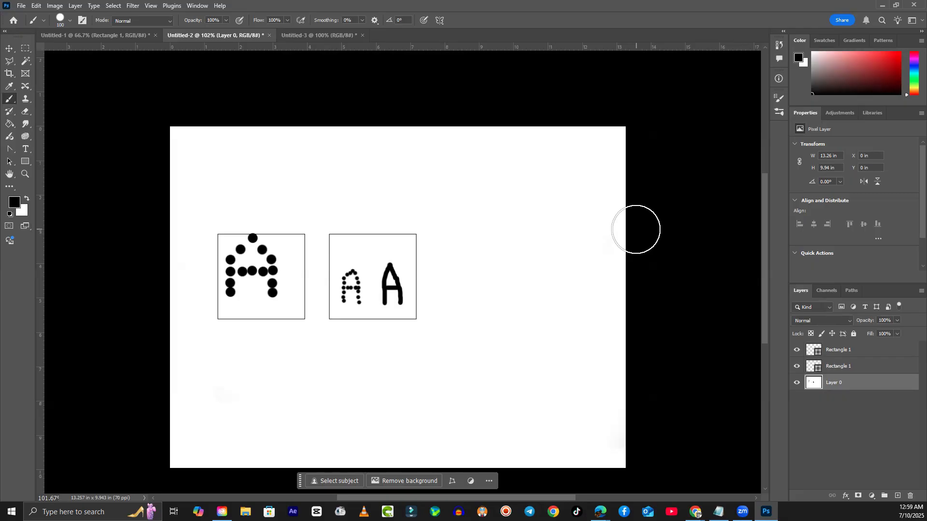
key(bracketright)
key(bracketright)
key(bracketright)
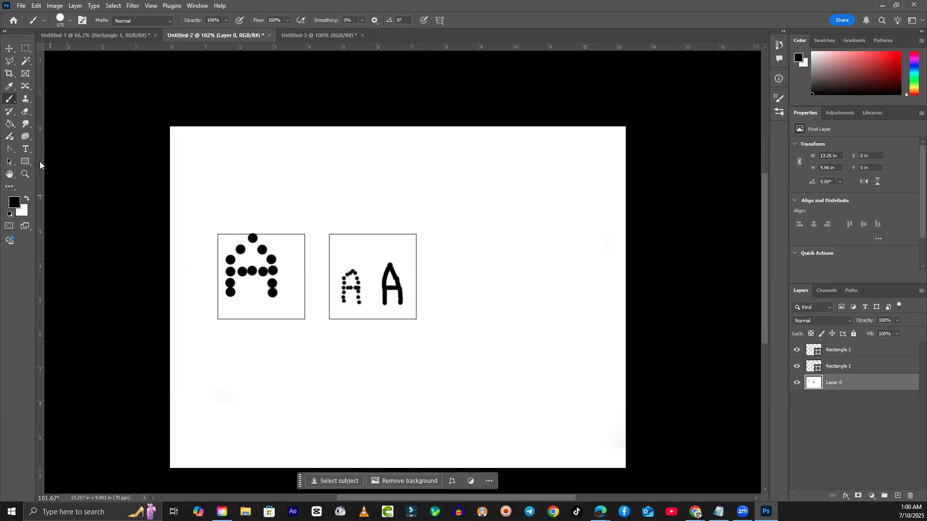
- Hide both Rectangle 1 box outlines and erase the letters and white background
click(9, 48)
click(798, 351)
click(797, 367)
click(26, 111)
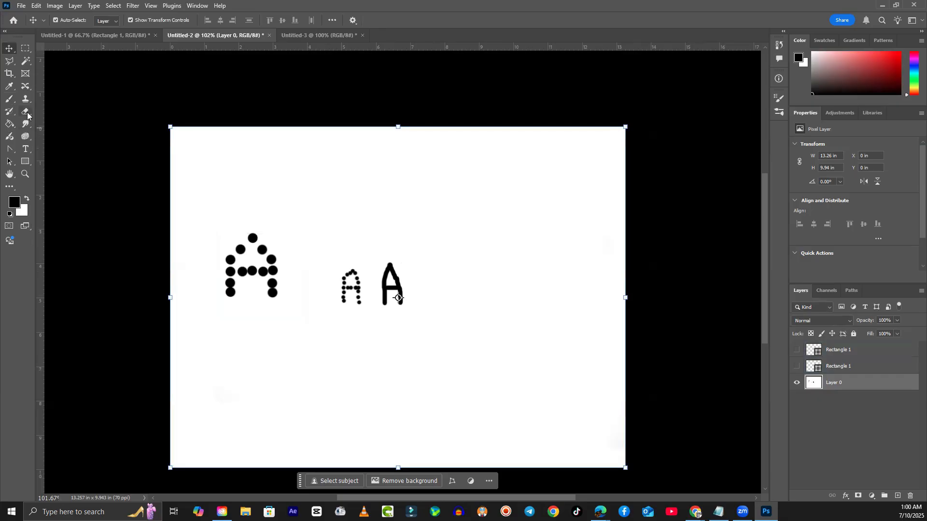
mouse_move(254, 248)
mouse_down()
mouse_move(367, 301)
mouse_move(452, 296)
mouse_up()
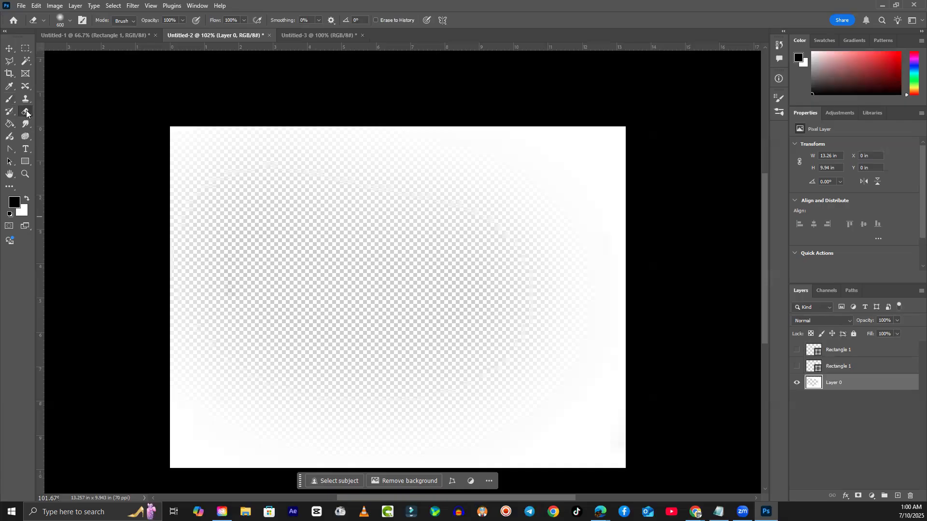
- Paint trial black slope strokes and blobs with the Brush, then undo them
click(9, 99)
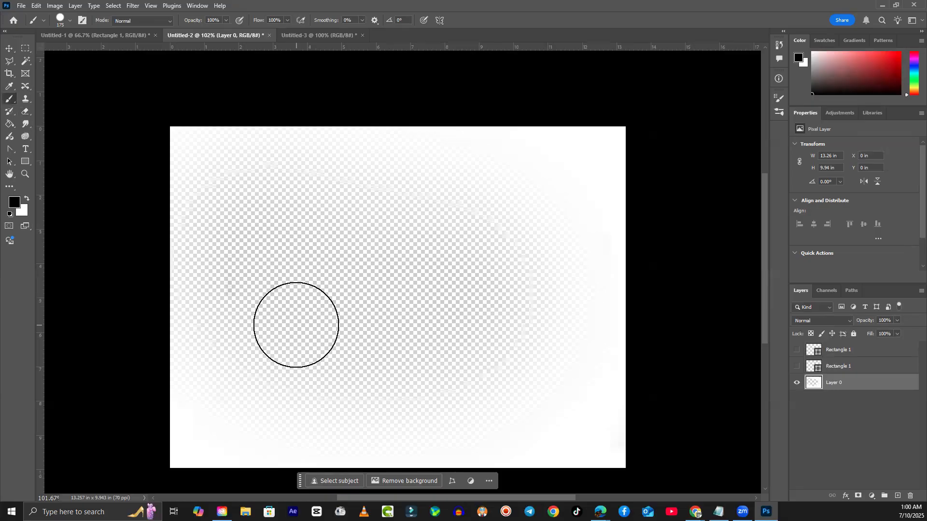
mouse_move(169, 445)
mouse_down()
mouse_move(289, 359)
mouse_move(365, 290)
mouse_move(606, 401)
mouse_up()
mouse_move(569, 347)
mouse_down()
mouse_move(574, 327)
mouse_move(544, 250)
mouse_move(567, 181)
mouse_move(547, 157)
mouse_move(528, 231)
mouse_move(516, 234)
mouse_move(424, 208)
mouse_move(463, 212)
mouse_move(464, 188)
mouse_up()
drag(281, 213, 265, 198)
mouse_move(206, 301)
mouse_down()
mouse_move(169, 306)
mouse_move(192, 306)
mouse_move(223, 265)
mouse_up()
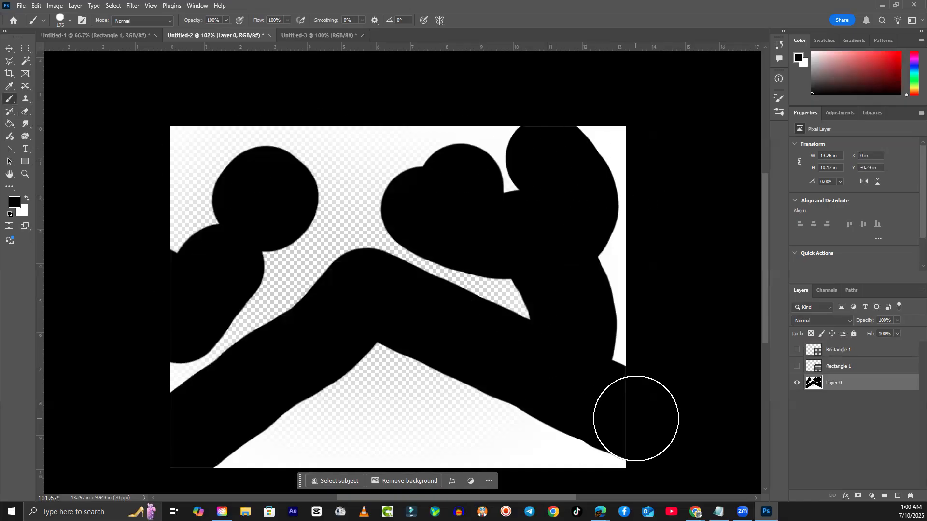
key(ctrl+z)
key(ctrl+z)
key(ctrl+z)
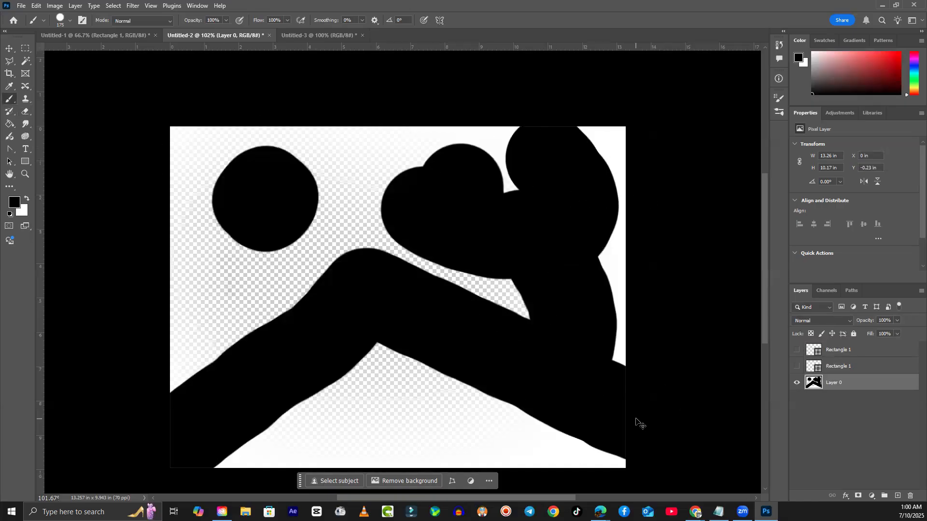
key(ctrl+z)
key(ctrl+z)
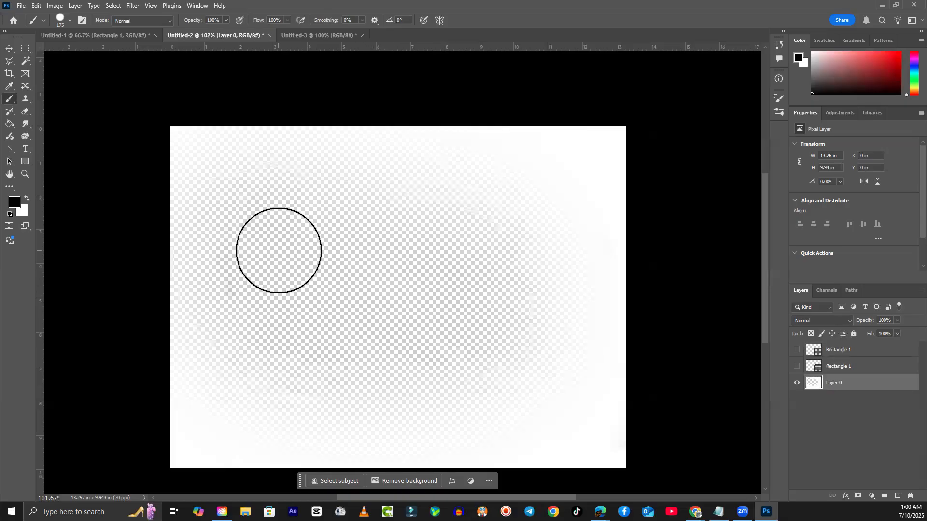
- Paint a row of black dabs along the top and down the right edge
click(199, 164)
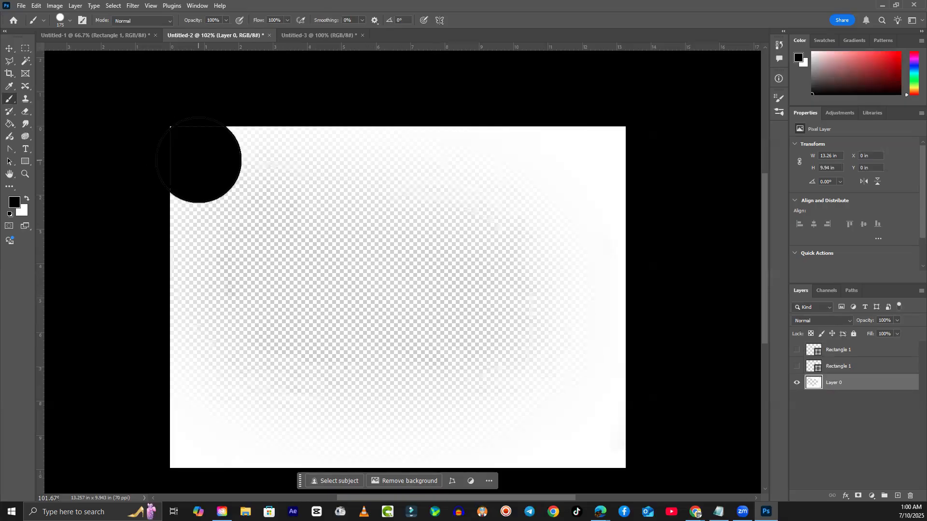
click(279, 167)
click(356, 166)
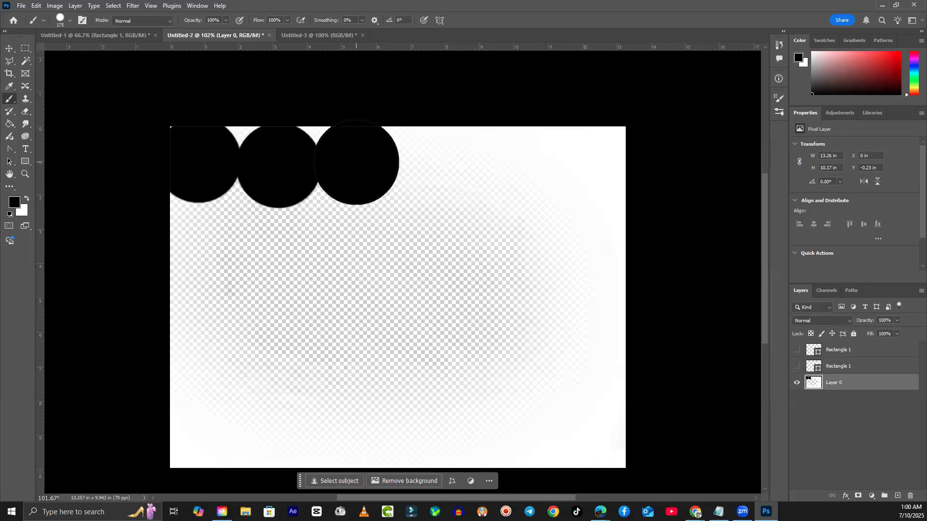
click(433, 166)
click(496, 165)
click(548, 166)
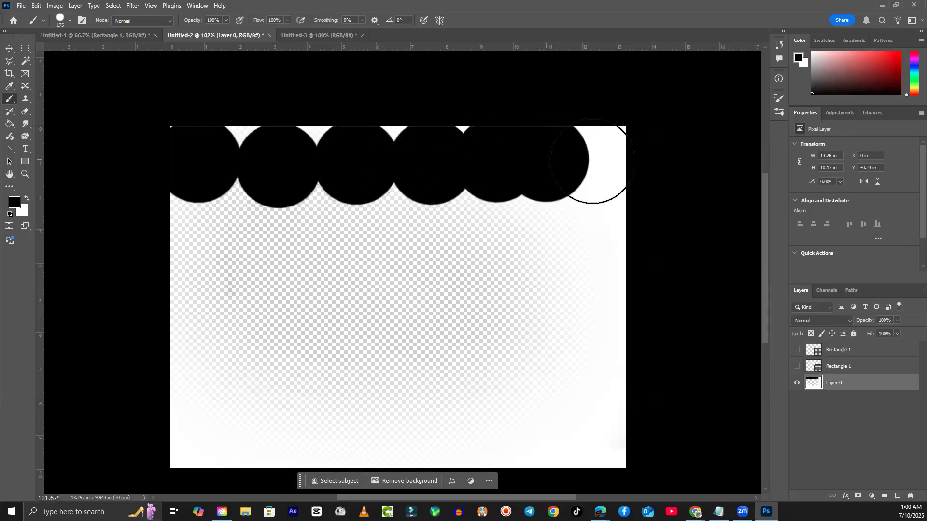
click(598, 165)
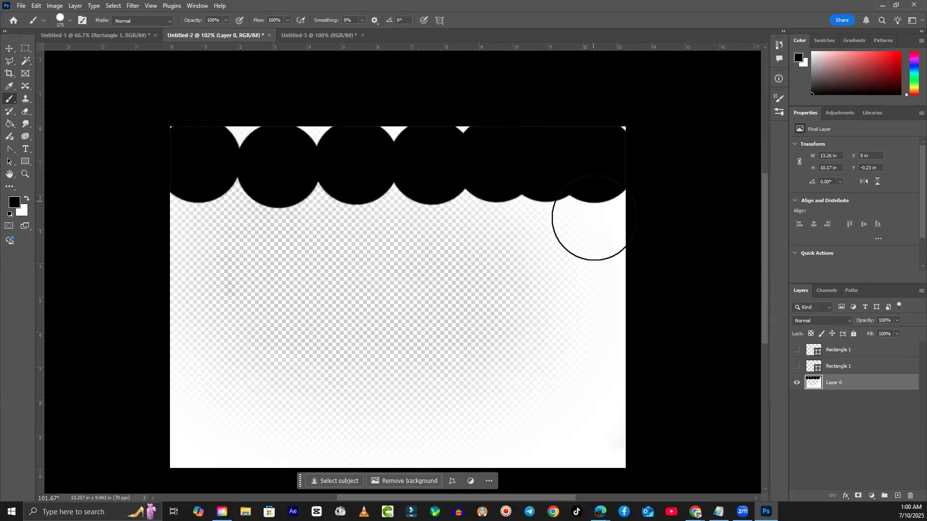
click(602, 243)
click(597, 291)
click(591, 344)
click(589, 393)
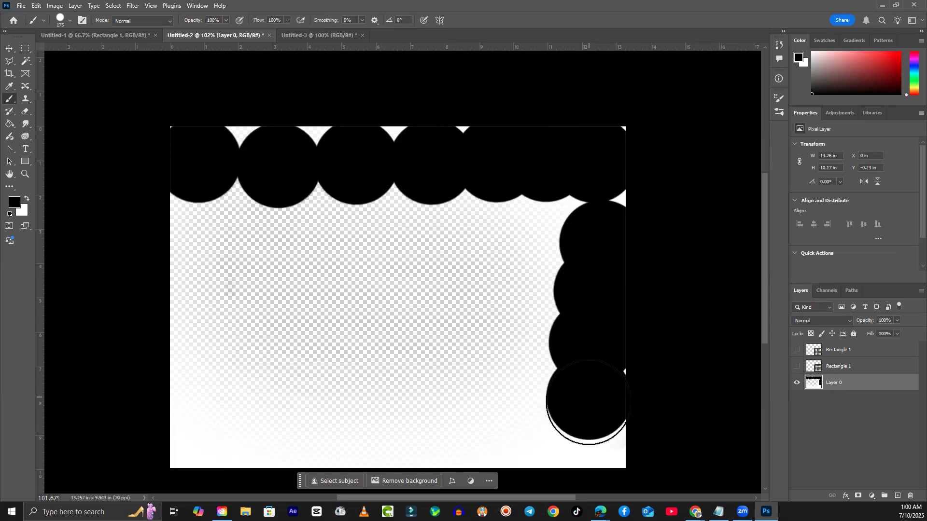
click(589, 441)
click(595, 213)
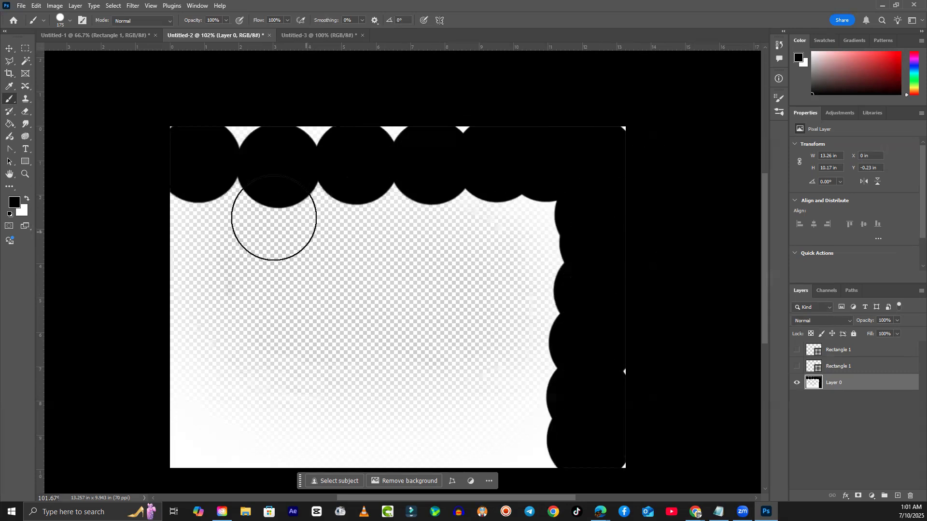
- Undo the edge dabs and shrink the brush to 8 px
key(ctrl+z)
key(ctrl+z)
key(ctrl+z)
key(ctrl+z)
key(ctrl+z)
key(ctrl+z)
key(ctrl+z)
key(ctrl+z)
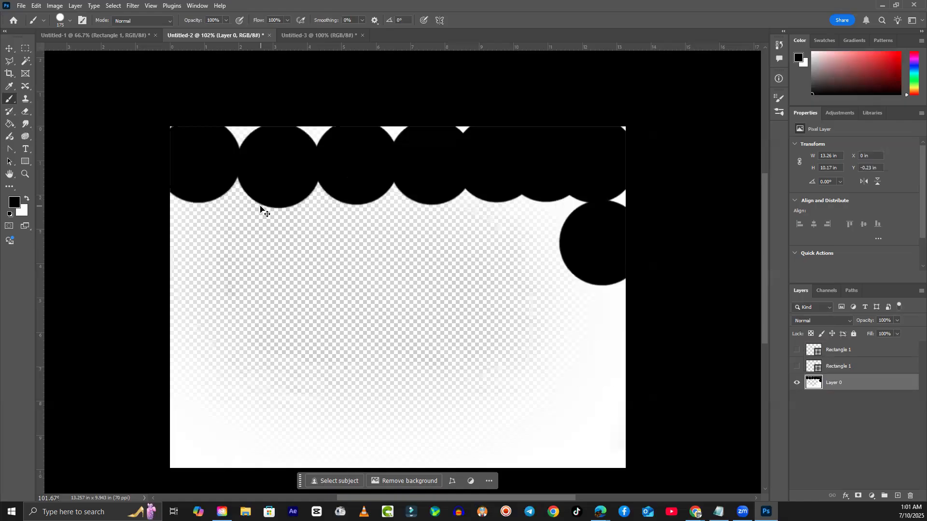
key(ctrl+z)
key(ctrl+z)
key(ctrl+z)
key(ctrl+z)
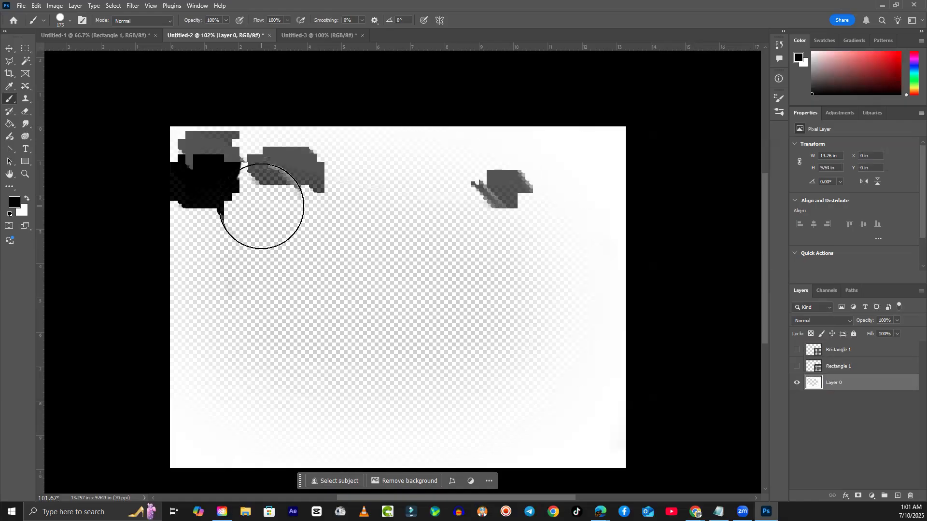
key([)
key([)
key([)
key([)
key([)
key([)
key([)
key([)
key([)
key([)
key([)
key([)
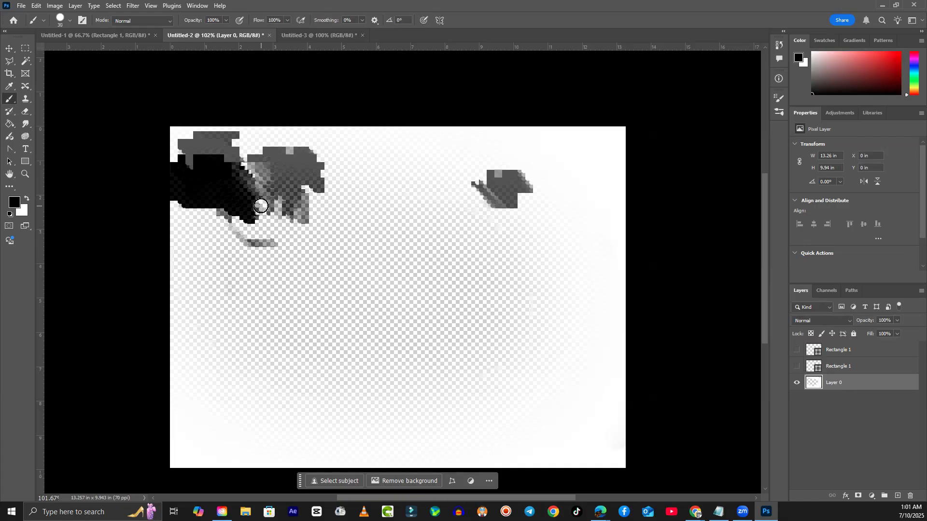
key([)
key([)
key([)
key([)
- Draw the two mountain outlines with inner ridge and slope lines
mouse_move(171, 457)
mouse_down()
mouse_move(332, 329)
mouse_move(618, 422)
mouse_up()
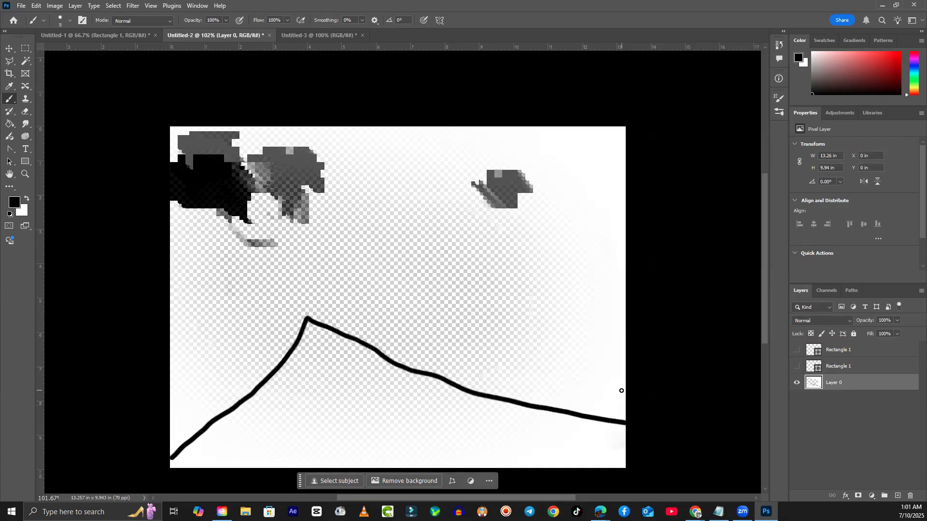
mouse_move(624, 388)
mouse_down()
mouse_move(531, 289)
mouse_move(409, 348)
mouse_move(358, 345)
mouse_up()
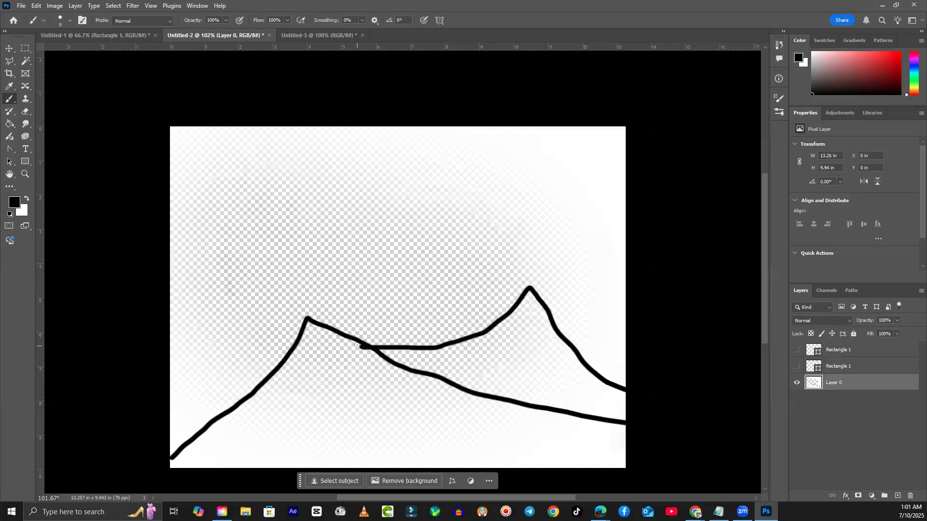
drag(535, 340, 598, 399)
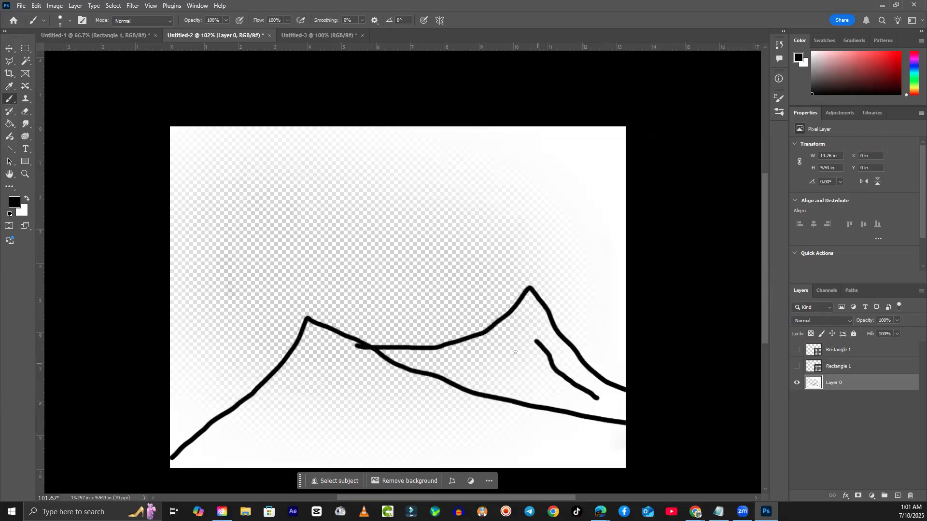
drag(507, 353, 463, 371)
mouse_move(347, 365)
mouse_down()
mouse_move(411, 402)
mouse_move(518, 441)
mouse_up()
drag(331, 391, 219, 457)
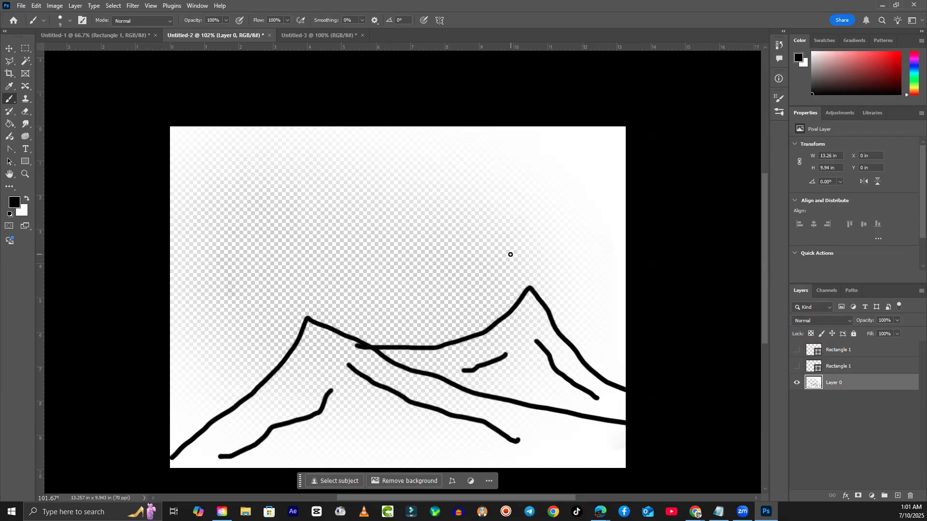
- Extend the right peak upward and scribble a tree on top of it
mouse_move(625, 371)
mouse_down()
mouse_move(599, 343)
mouse_move(564, 237)
mouse_move(570, 248)
mouse_up()
mouse_move(623, 322)
mouse_down()
mouse_move(564, 237)
mouse_move(599, 241)
mouse_move(575, 236)
mouse_move(528, 249)
mouse_move(566, 245)
mouse_move(594, 222)
mouse_up()
mouse_move(595, 232)
mouse_down()
mouse_move(599, 205)
mouse_move(585, 202)
mouse_up()
mouse_move(583, 213)
mouse_down()
mouse_move(577, 194)
mouse_move(526, 241)
mouse_move(612, 287)
mouse_move(514, 262)
mouse_up()
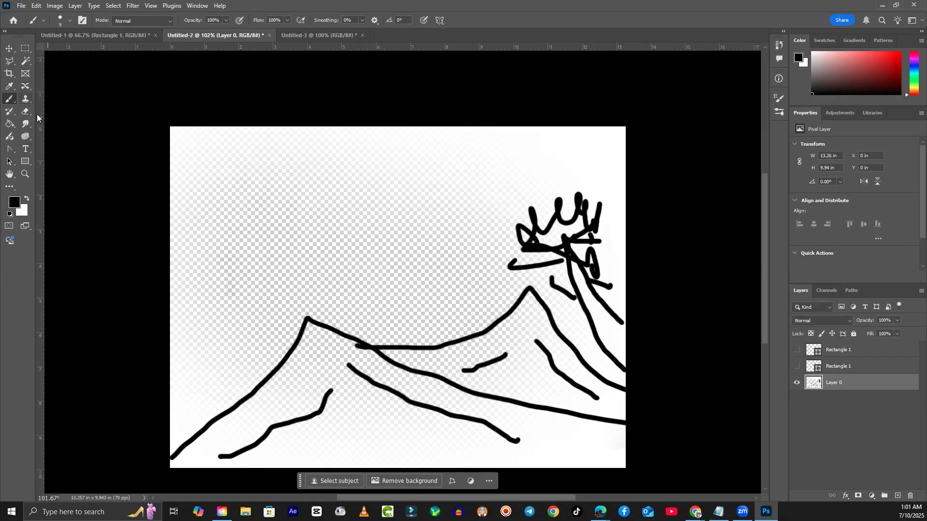
- Draw a circle in the sky with the Ellipse Tool, discarding a trial rectangle
click(23, 165)
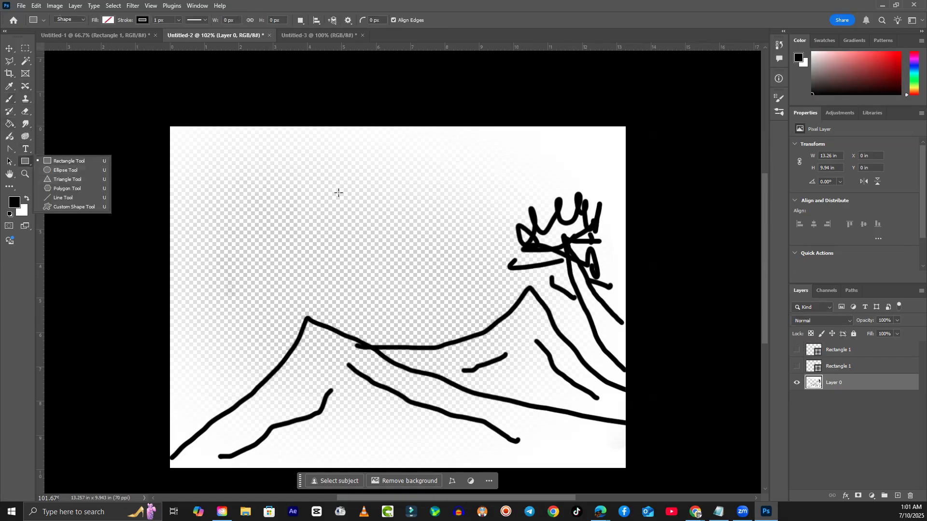
drag(337, 183, 398, 237)
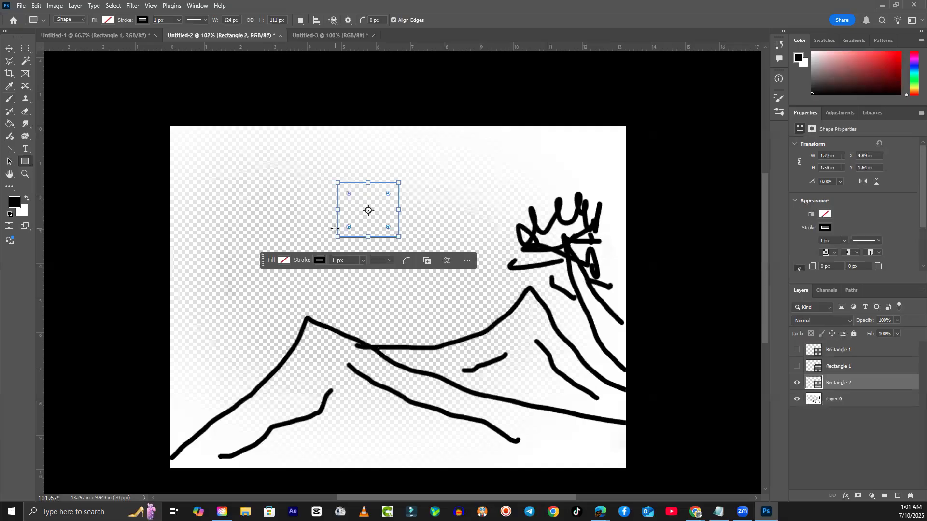
key(ctrl+z)
right_click(25, 162)
click(52, 172)
drag(331, 194, 403, 252)
key(ctrl+z)
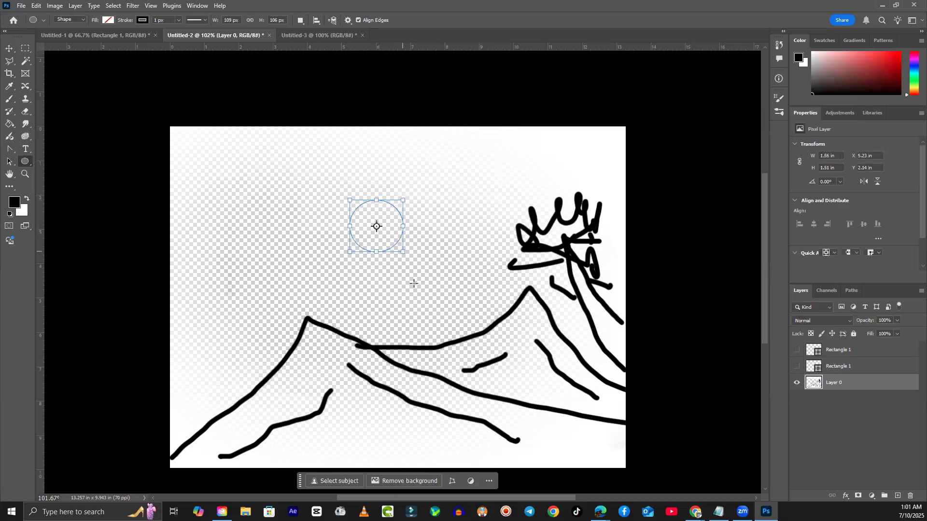
- Fill the circle orange in Properties and switch to the Move tool
click(824, 215)
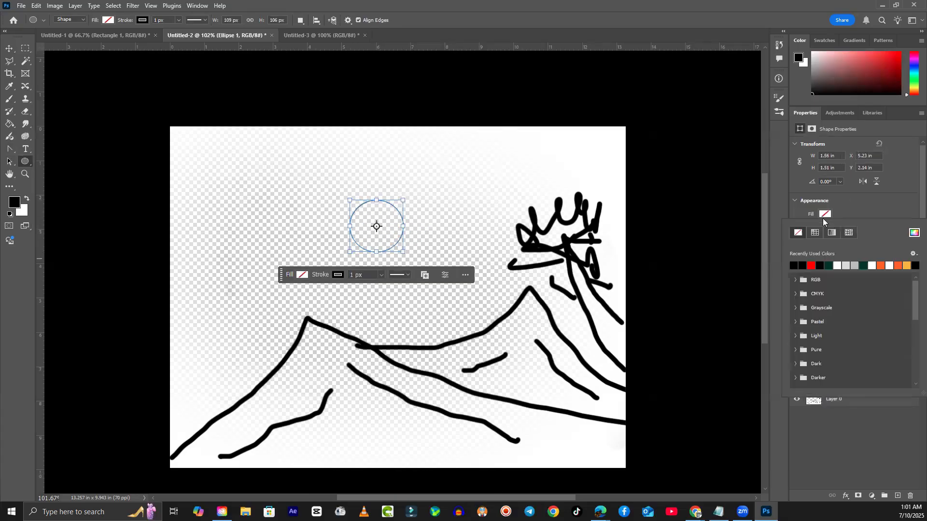
click(881, 265)
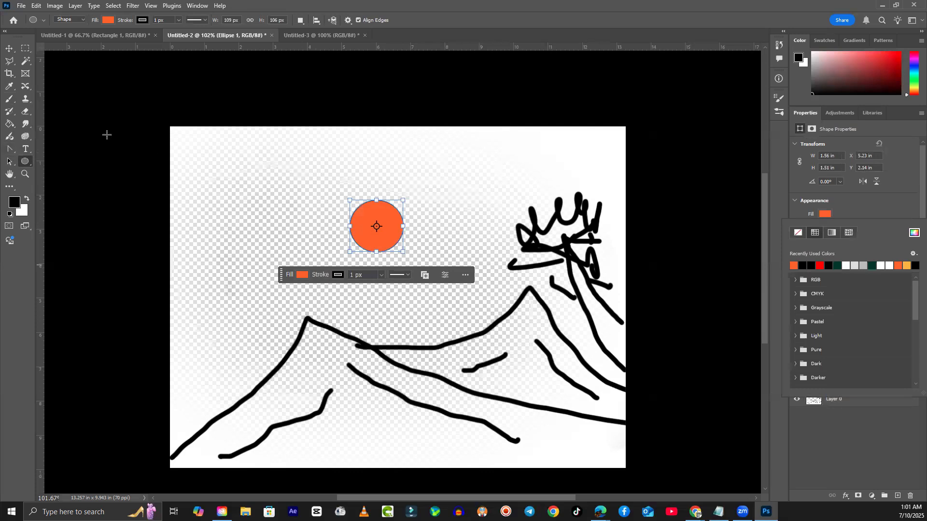
key(Escape)
key(v)
click(314, 222)
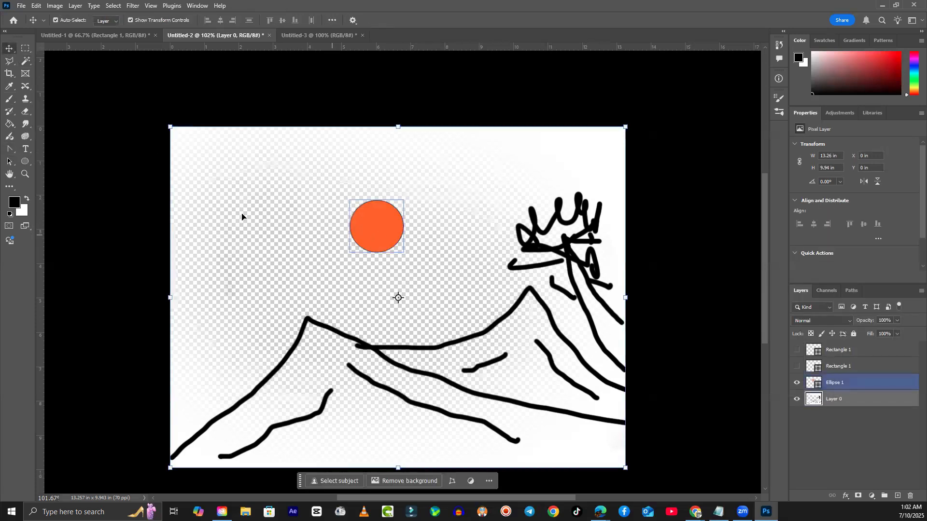
- Brush a scribbled boat at the bottom of the canvas on Layer 0
click(124, 182)
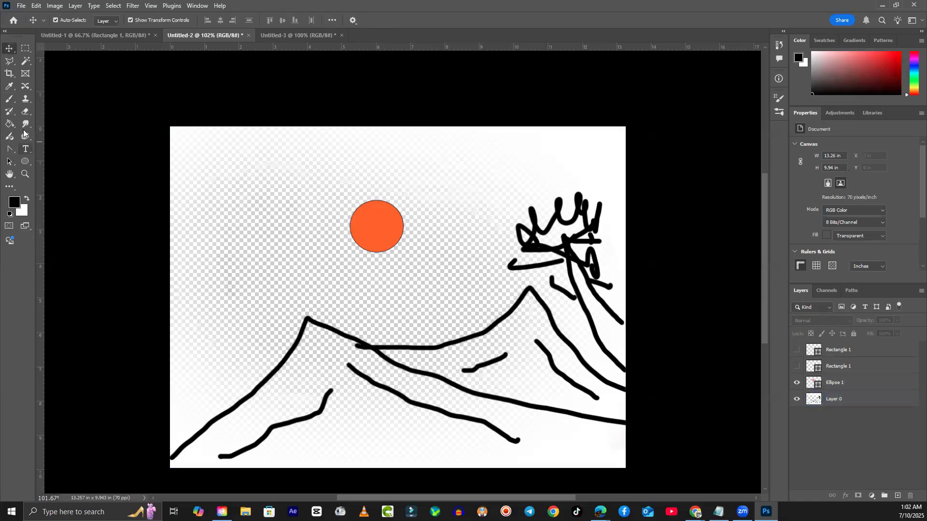
click(11, 100)
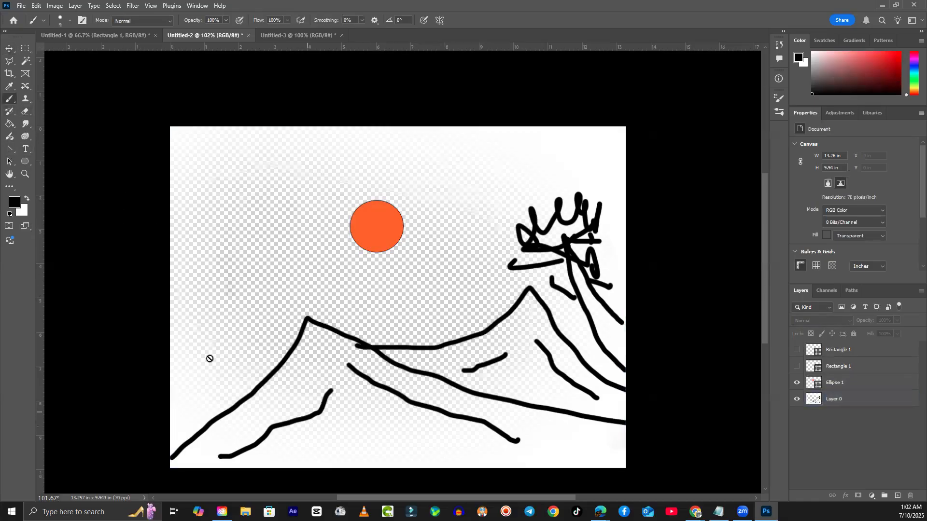
click(856, 400)
drag(359, 419, 244, 467)
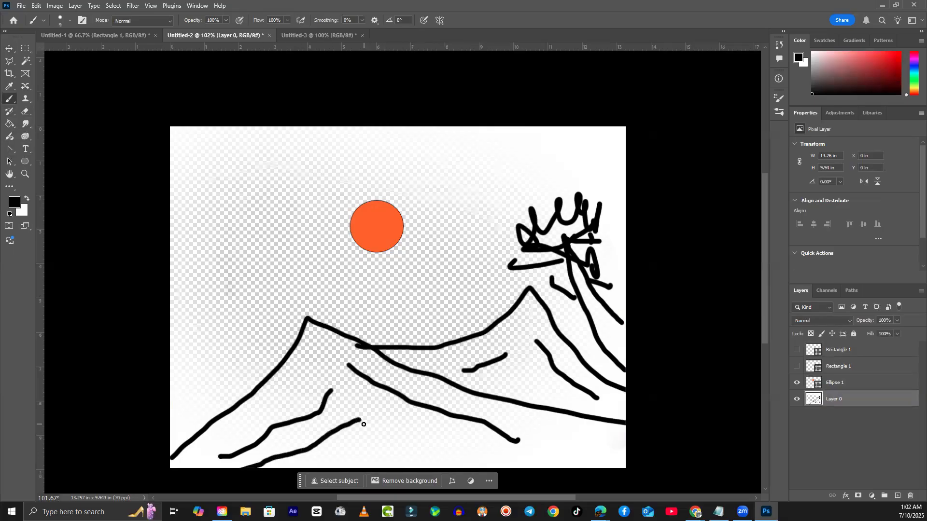
drag(358, 421, 330, 471)
mouse_move(347, 425)
mouse_down()
mouse_move(289, 455)
mouse_move(333, 466)
mouse_move(351, 446)
mouse_up()
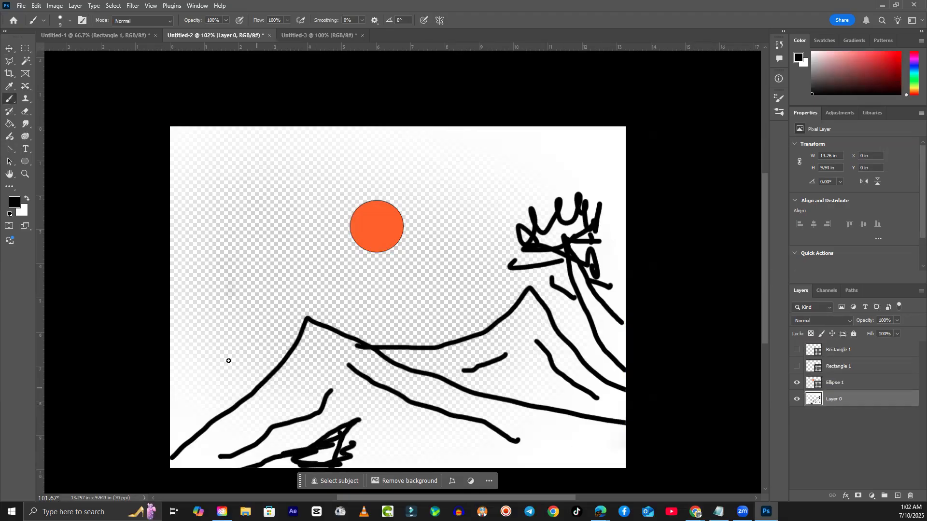
- Draw a small house on the left hill and three birds near the sun
mouse_move(224, 319)
mouse_down()
mouse_move(204, 340)
mouse_move(229, 316)
mouse_move(264, 345)
mouse_up()
drag(206, 342, 212, 396)
drag(250, 342, 259, 386)
mouse_move(211, 339)
mouse_down()
mouse_move(249, 338)
mouse_move(232, 355)
mouse_move(237, 376)
mouse_move(241, 387)
mouse_move(261, 384)
mouse_move(210, 398)
mouse_move(170, 437)
mouse_up()
mouse_move(251, 385)
mouse_down()
mouse_move(215, 426)
mouse_move(204, 465)
mouse_up()
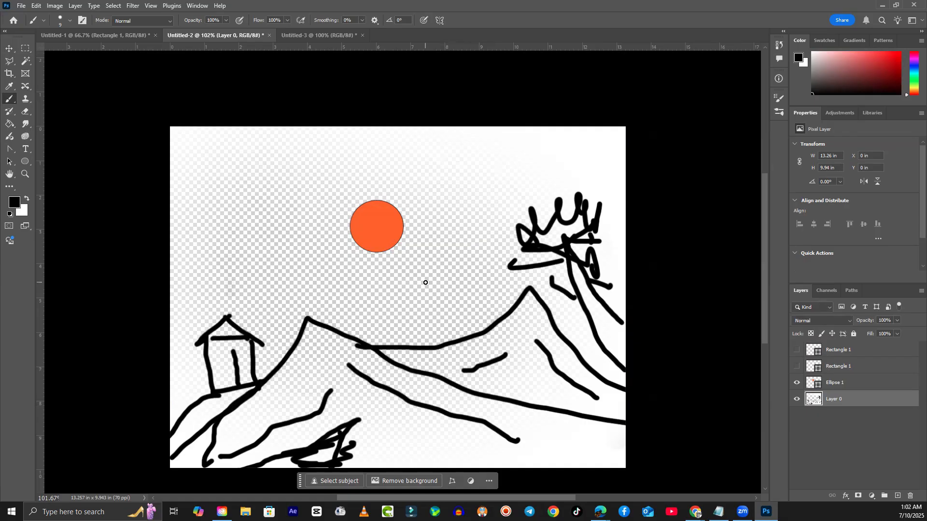
mouse_move(241, 221)
mouse_down()
mouse_move(249, 226)
mouse_move(263, 206)
mouse_move(257, 229)
mouse_up()
mouse_move(273, 183)
mouse_down()
mouse_move(291, 204)
mouse_move(299, 183)
mouse_move(298, 206)
mouse_up()
mouse_move(309, 172)
mouse_down()
mouse_move(326, 191)
mouse_move(335, 169)
mouse_move(332, 190)
mouse_up()
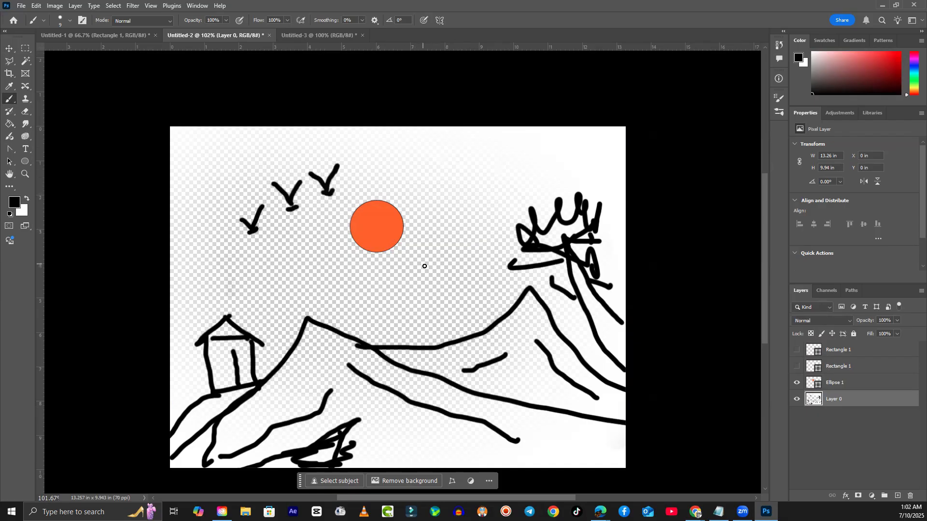
- Draw a box-shaped hut with legs and a slanted roof edge beside the sun
mouse_move(424, 250)
mouse_down()
mouse_move(482, 254)
mouse_move(481, 278)
mouse_move(418, 272)
mouse_move(430, 250)
mouse_up()
drag(481, 280, 472, 317)
drag(420, 279, 413, 305)
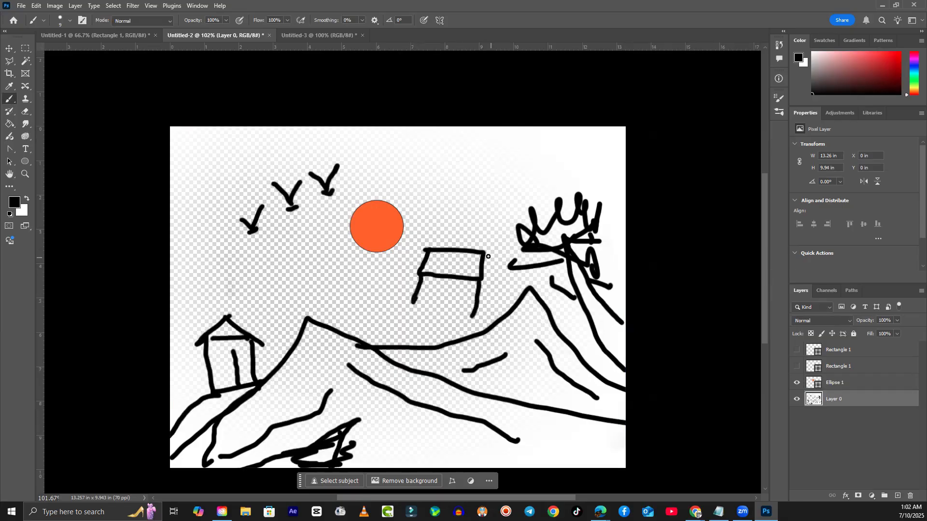
drag(485, 252, 493, 284)
drag(426, 252, 406, 264)
- Draw a trapezoid-roofed hut with two legs left of the sun, undoing stray lines
drag(265, 290, 331, 291)
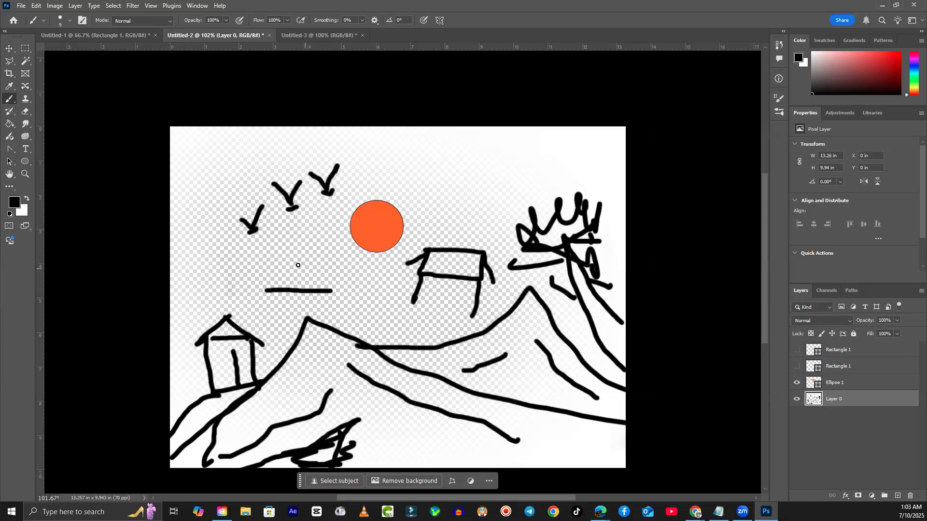
drag(275, 258, 316, 260)
key(ctrl+z)
mouse_move(273, 269)
mouse_down()
mouse_move(315, 269)
mouse_move(329, 286)
mouse_up()
drag(278, 269, 265, 293)
drag(331, 293, 334, 313)
drag(268, 293, 269, 314)
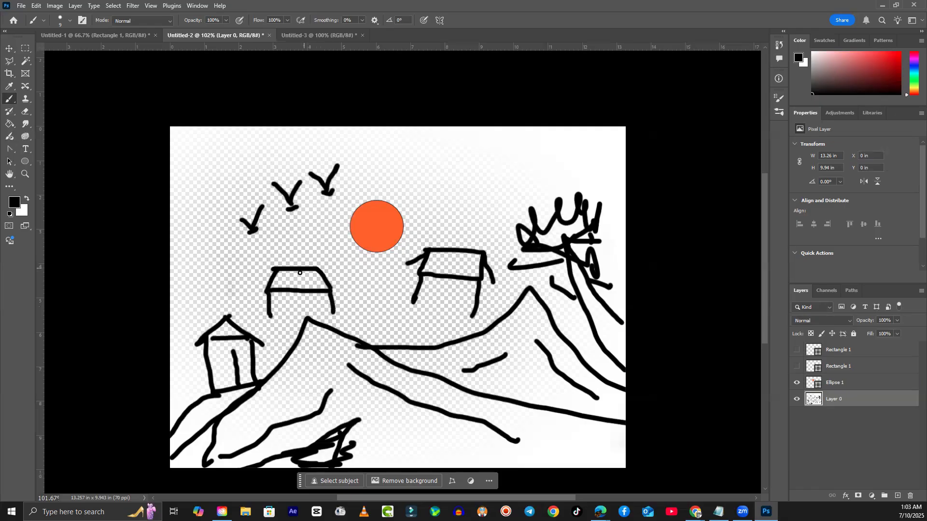
mouse_move(313, 272)
mouse_down()
mouse_move(315, 291)
mouse_move(281, 287)
mouse_move(284, 298)
mouse_up()
drag(320, 274, 314, 302)
key(ctrl+z)
key(ctrl+z)
key(ctrl+z)
drag(281, 290, 280, 300)
- Fill the hut's roof black with the Paint Bucket, undoing the extra fill
click(9, 124)
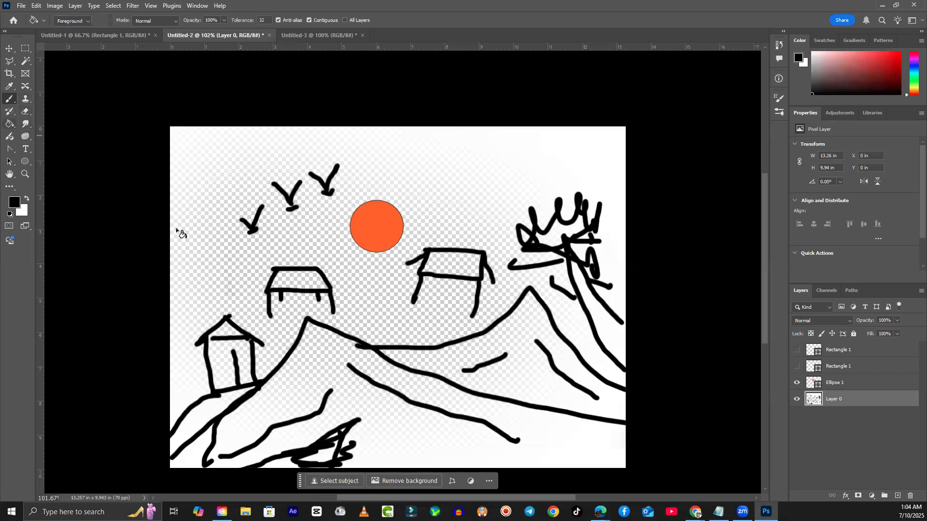
click(294, 284)
click(304, 291)
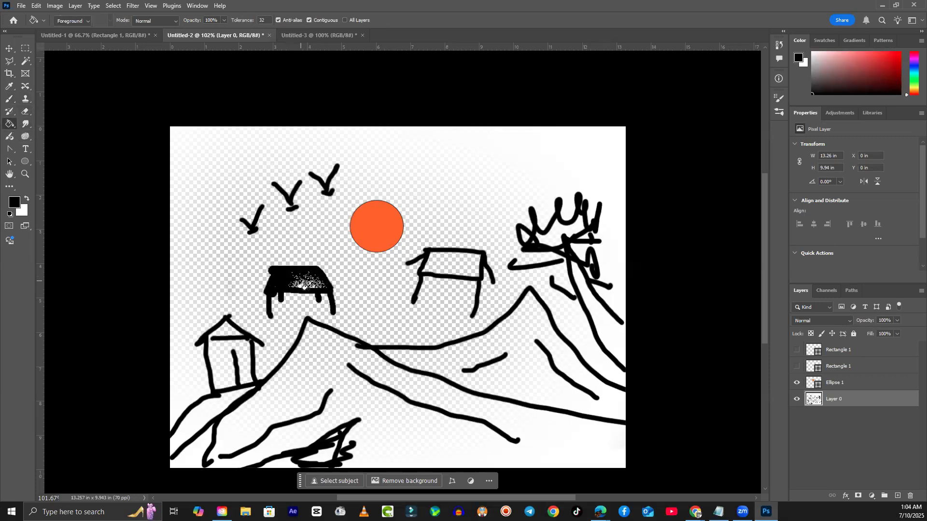
key(ctrl+z)
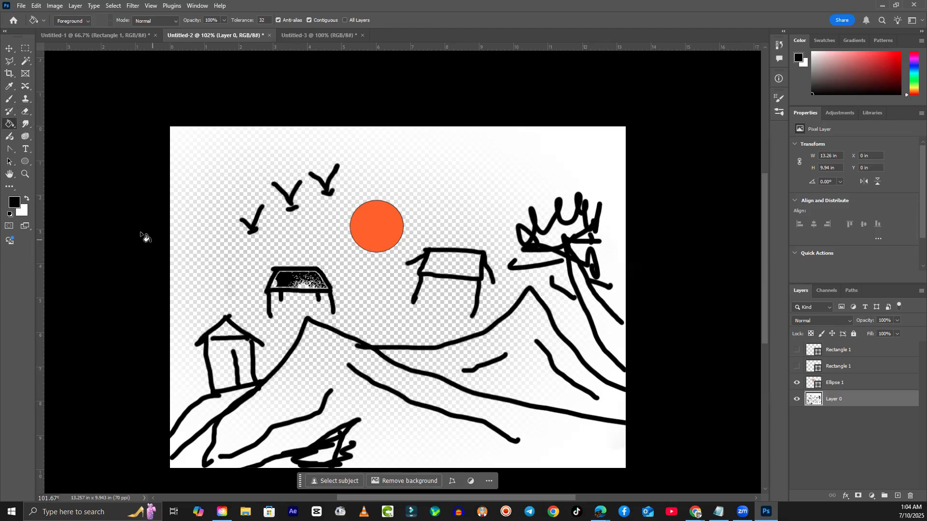
- Brush a diagonal row of dots below the sun
click(10, 100)
click(339, 249)
click(359, 269)
click(376, 279)
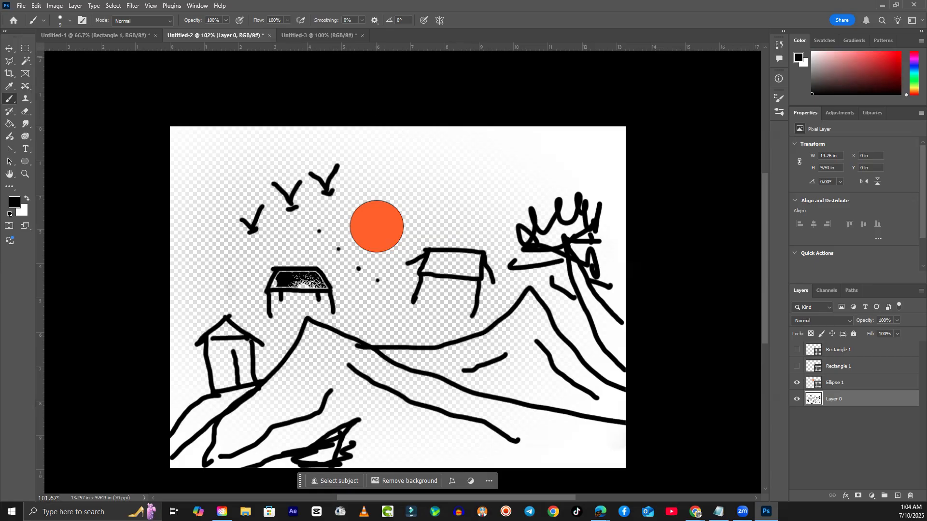
click(697, 513)
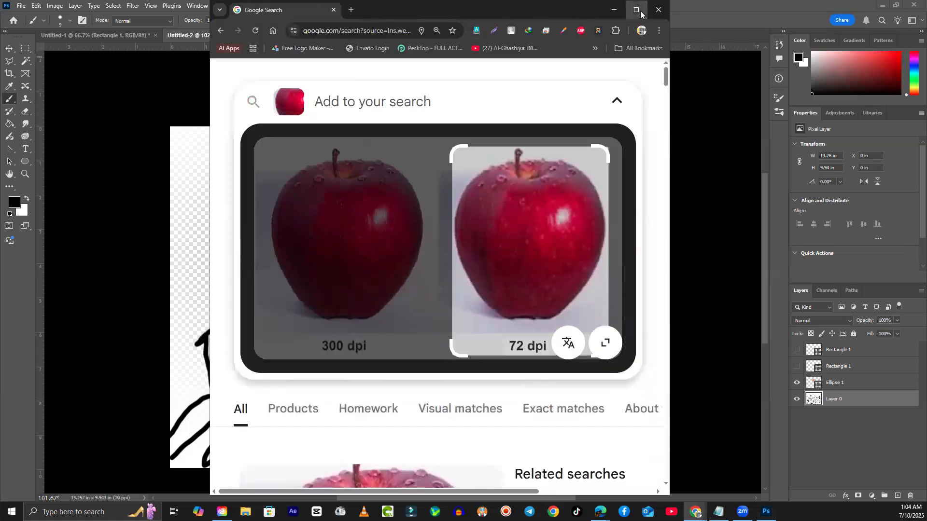
double_click(576, 10)
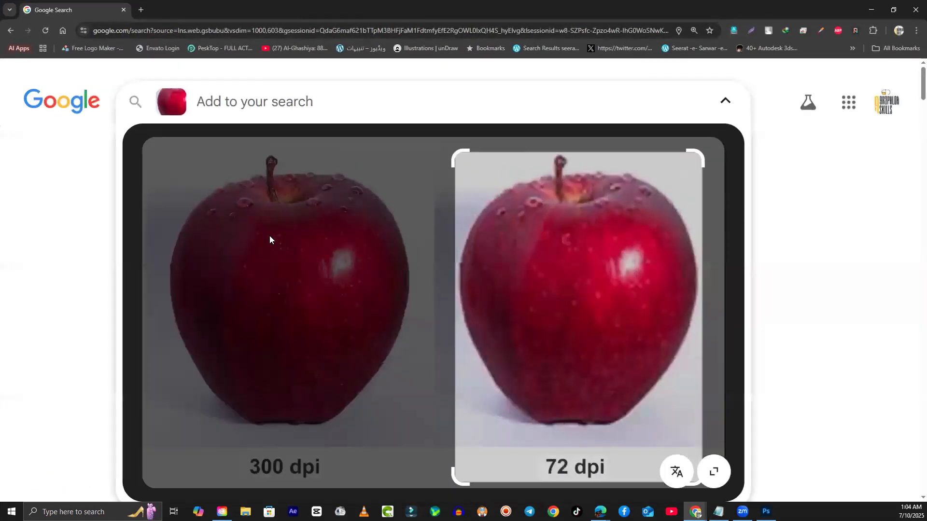
click(802, 293)
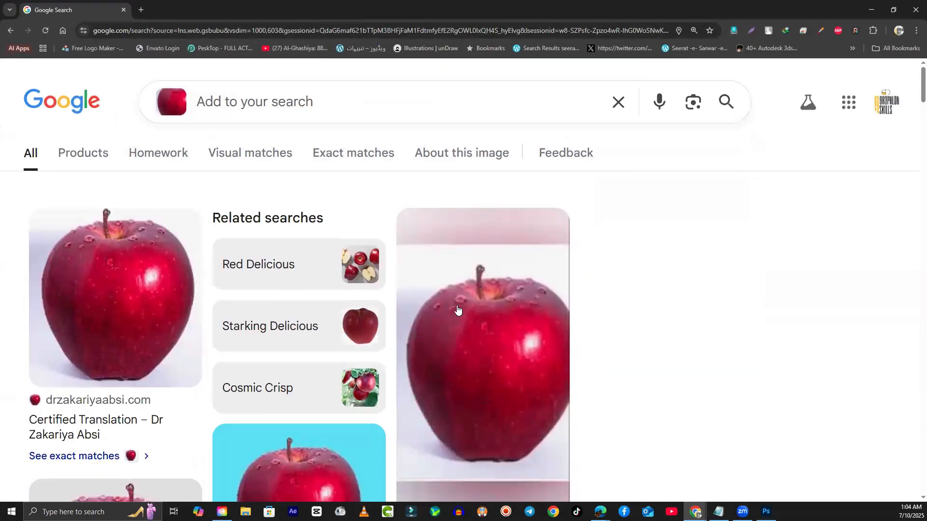
scroll(478, 327, down, 10)
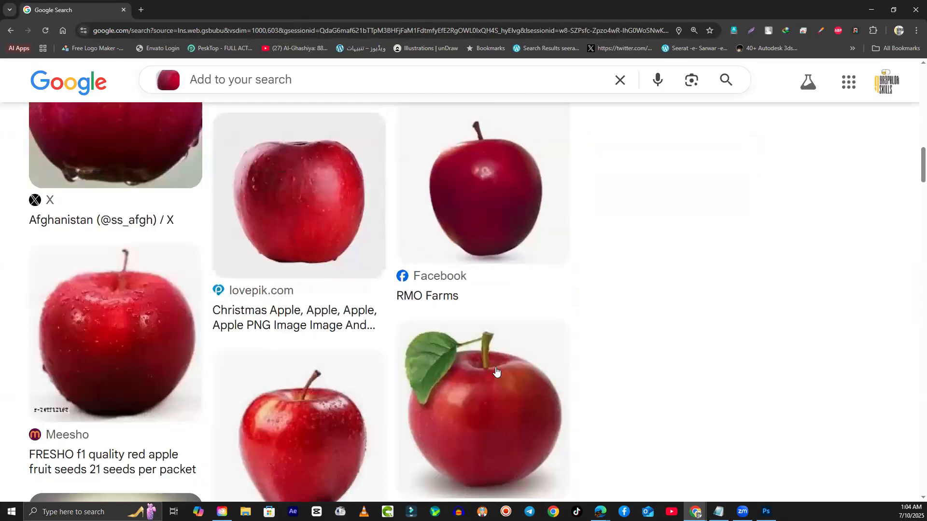
scroll(496, 371, up, 10)
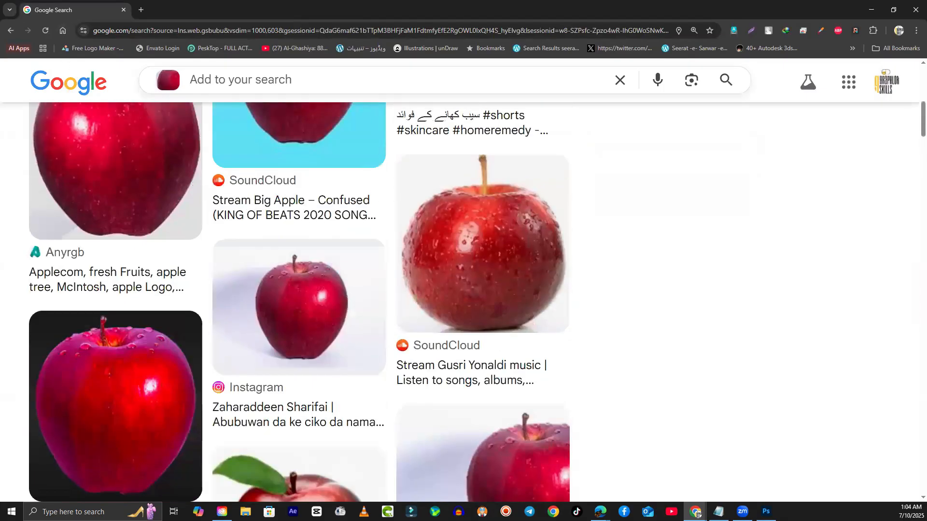
click(697, 513)
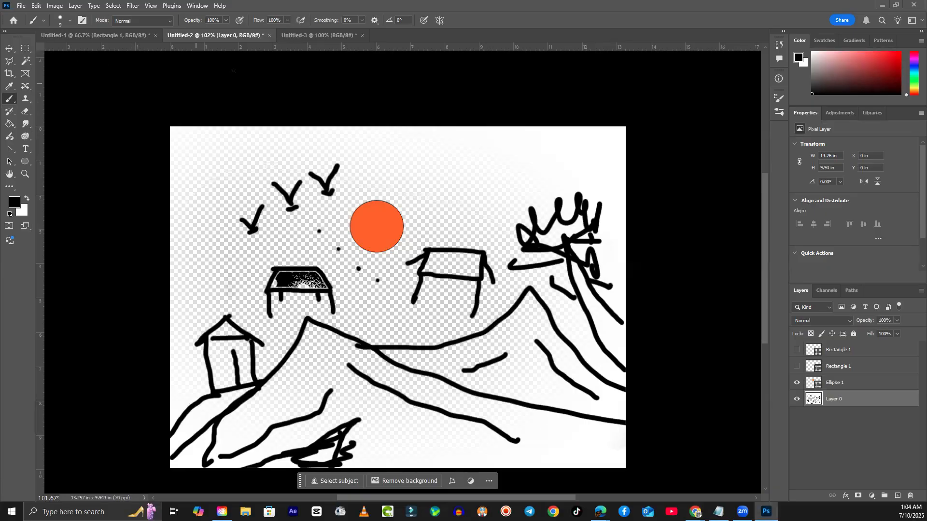
- Create a new 1000 × 603 px document with a bright yellow (e5ff04) background
click(21, 5)
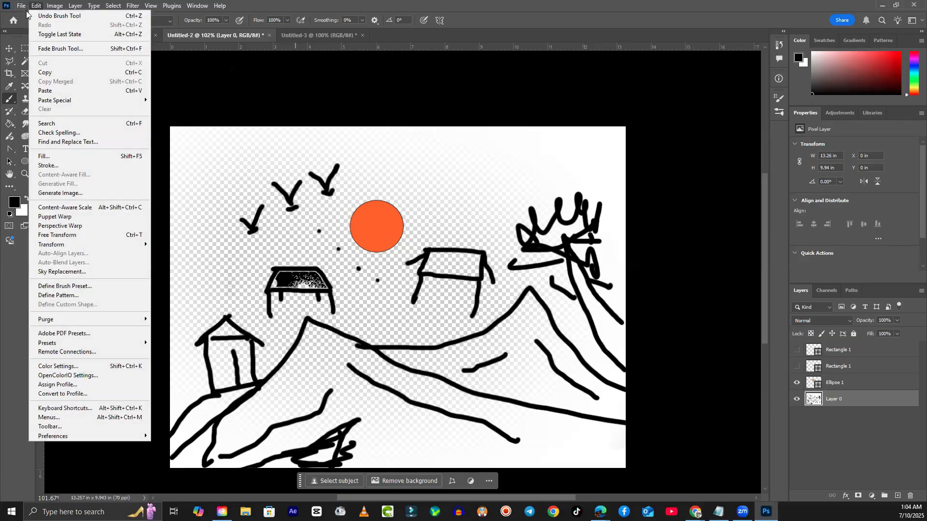
click(28, 16)
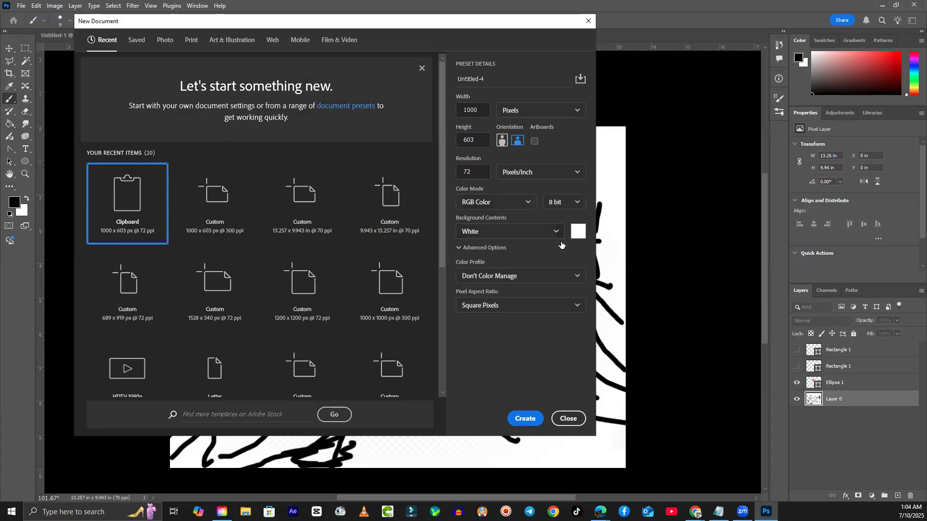
click(579, 235)
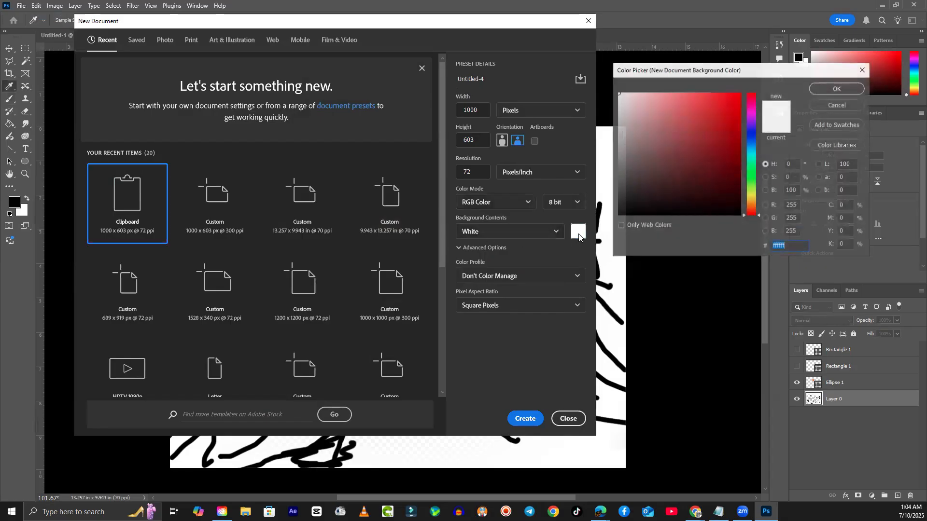
click(749, 193)
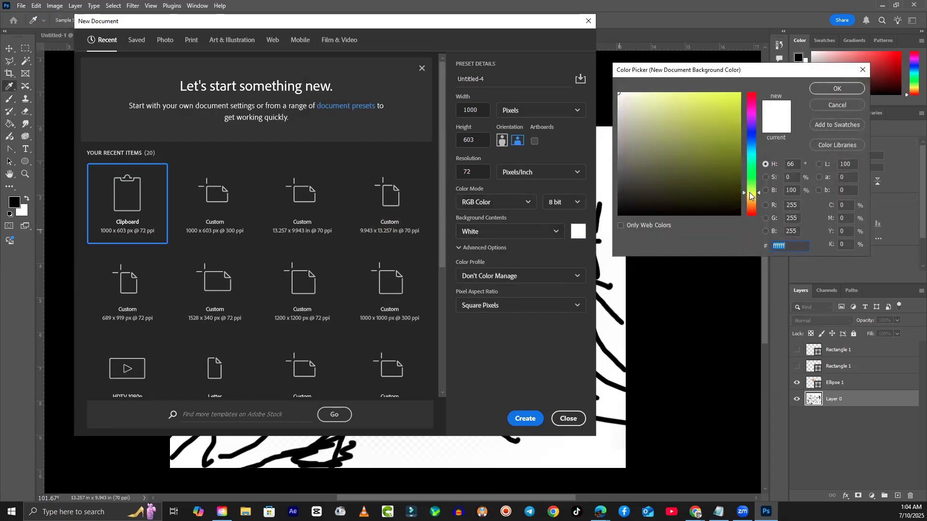
click(738, 89)
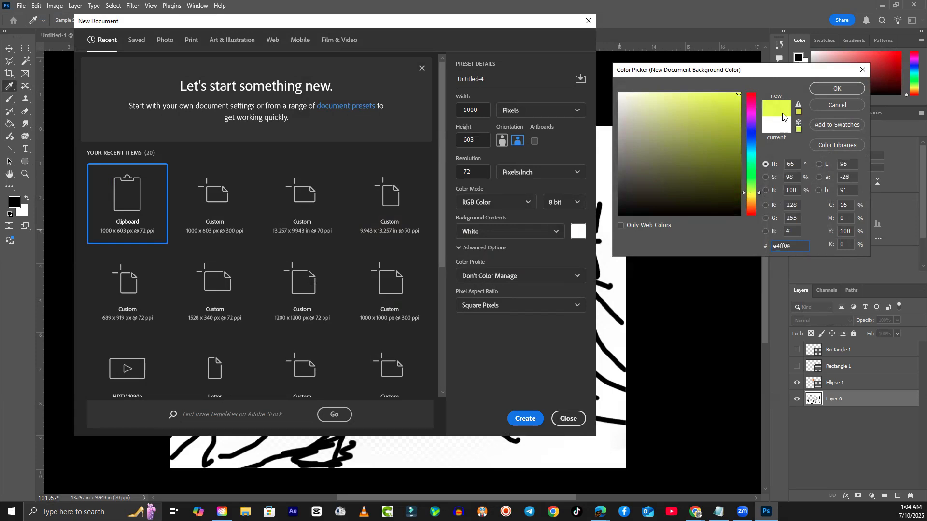
click(818, 92)
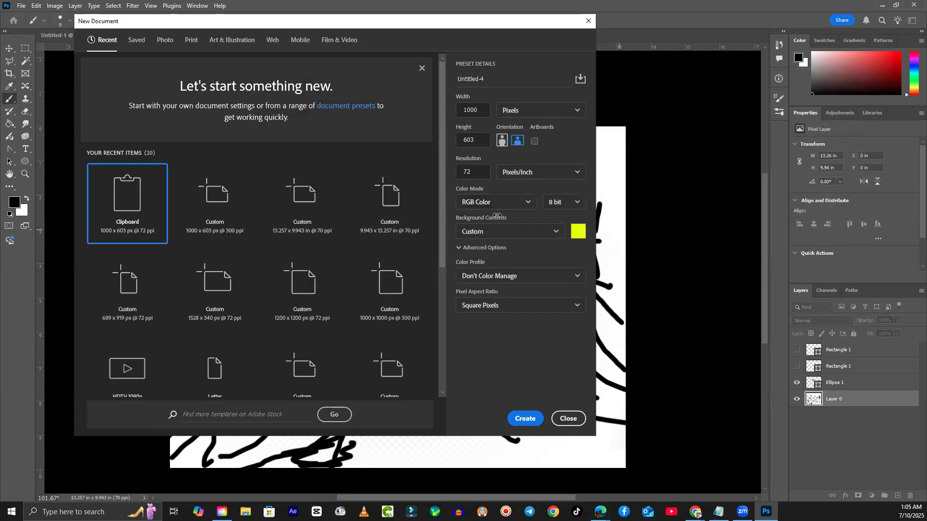
click(537, 418)
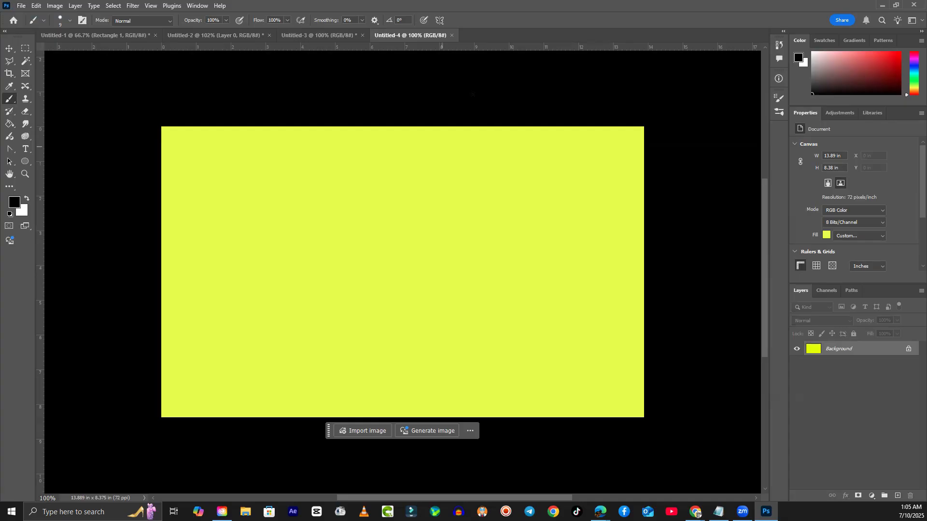
- Close the yellow Untitled-4 document to return to the Untitled-2 landscape
click(452, 35)
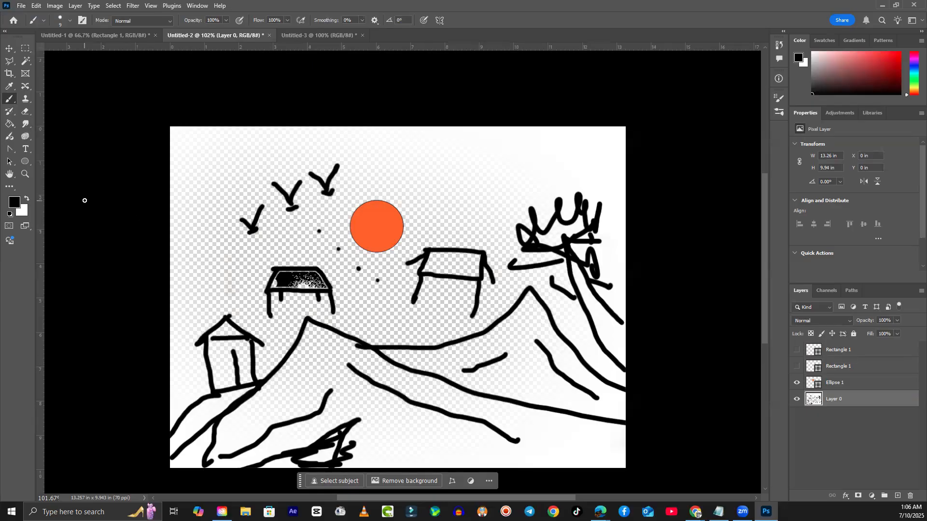
- On the blank Untitled-3 canvas, lasso a hill-shaped area across the lower part
click(328, 33)
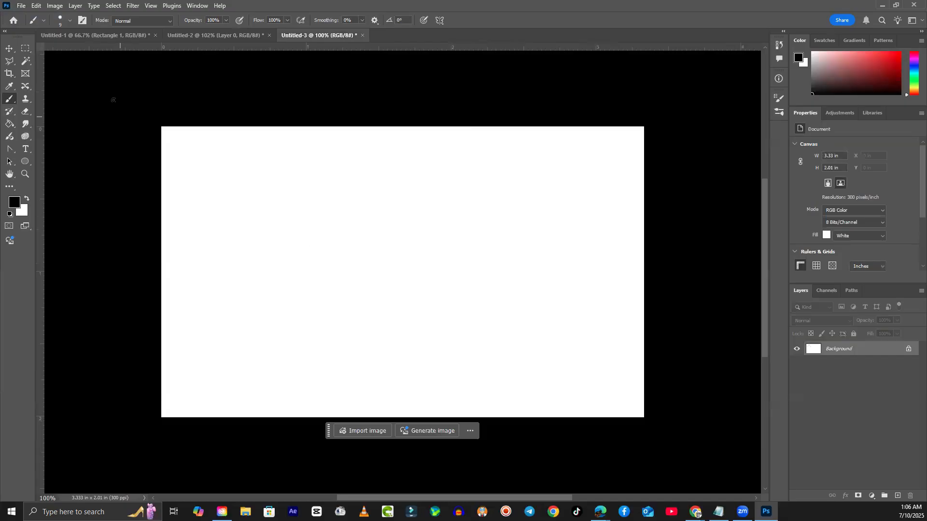
click(26, 48)
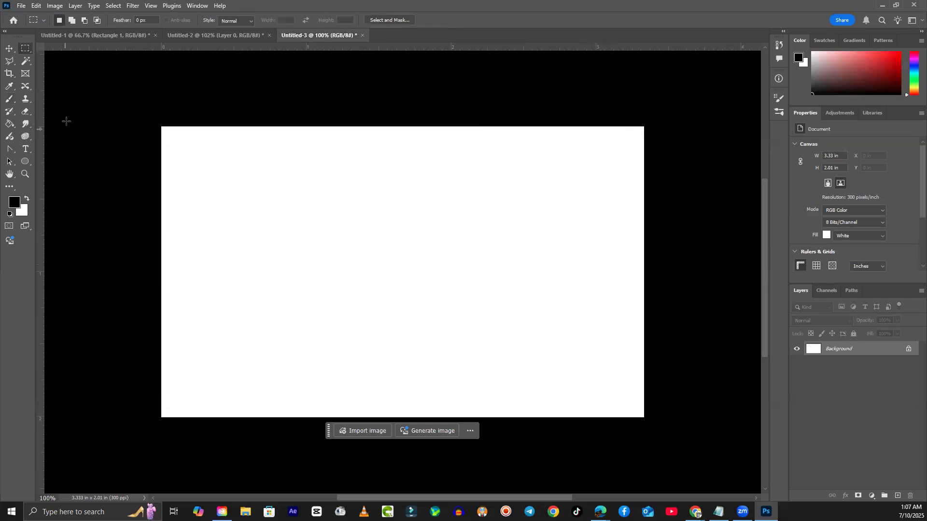
click(11, 62)
right_click(10, 62)
click(39, 71)
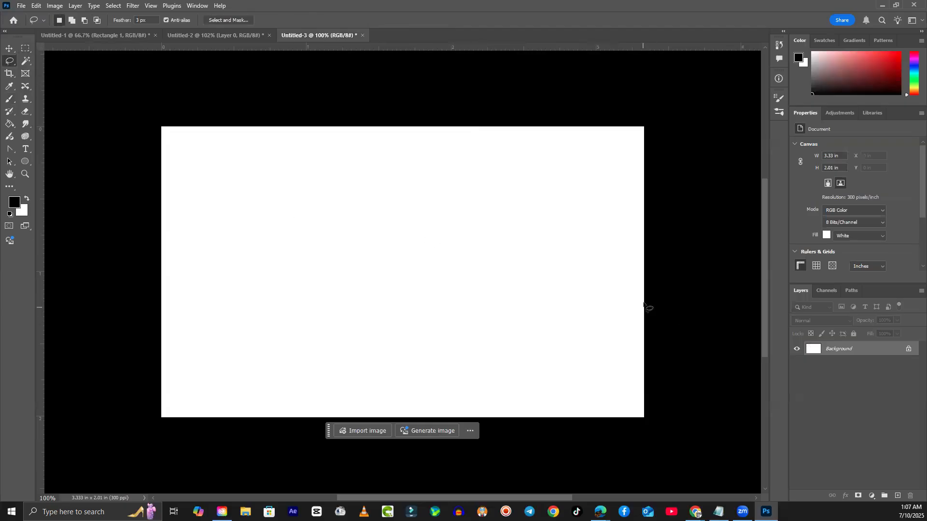
mouse_move(645, 301)
mouse_down()
mouse_move(491, 225)
mouse_move(437, 209)
mouse_move(330, 213)
mouse_move(251, 242)
mouse_move(188, 285)
mouse_move(160, 336)
mouse_move(172, 428)
mouse_move(422, 448)
mouse_move(675, 427)
mouse_move(689, 386)
mouse_move(651, 306)
mouse_up()
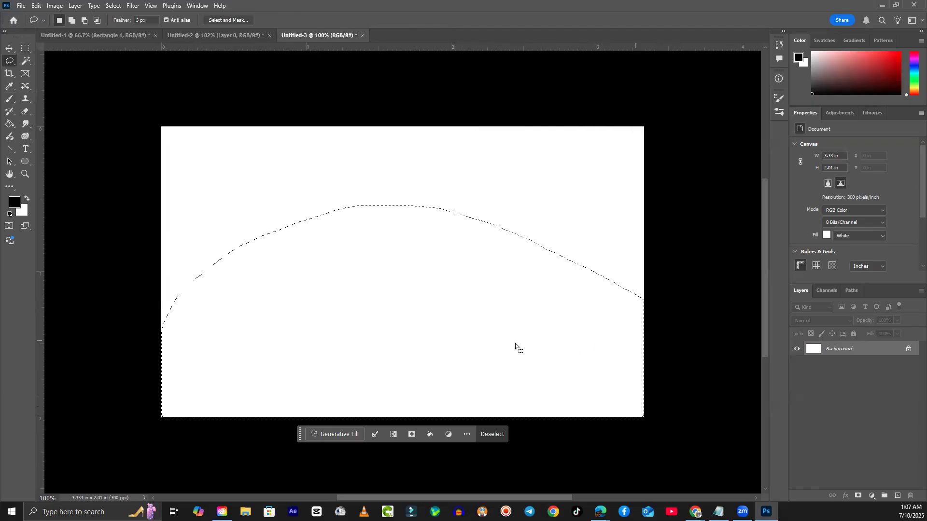
- Enter the Generative Fill prompt 'create mountains river some plants' for the hill selection
click(337, 435)
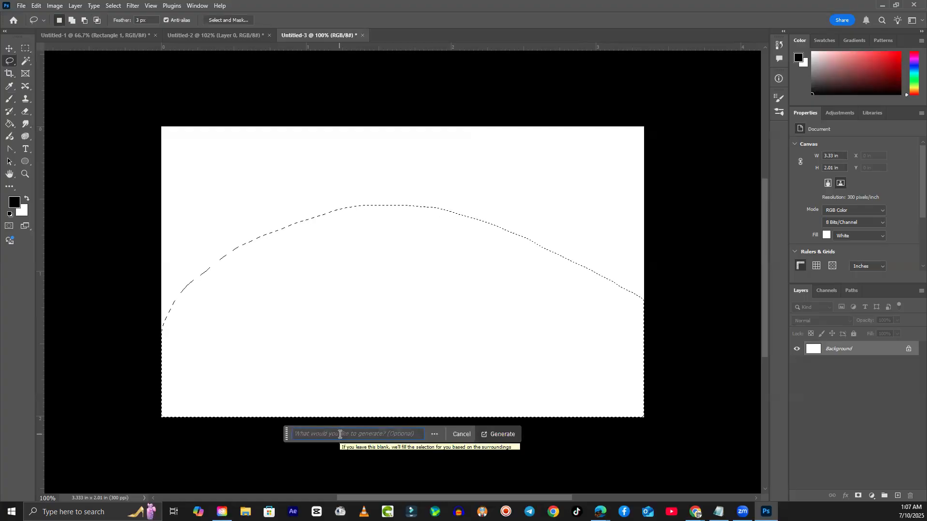
text(create mountains)
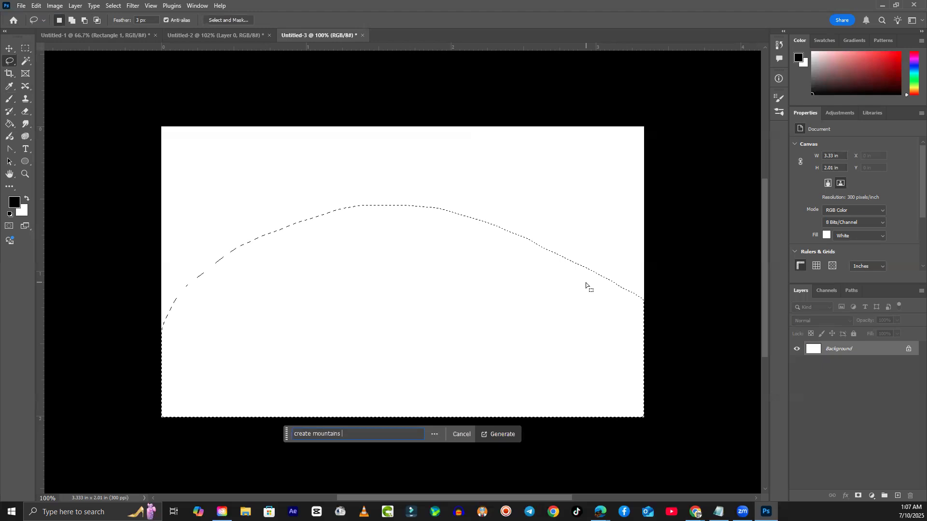
text( river some p)
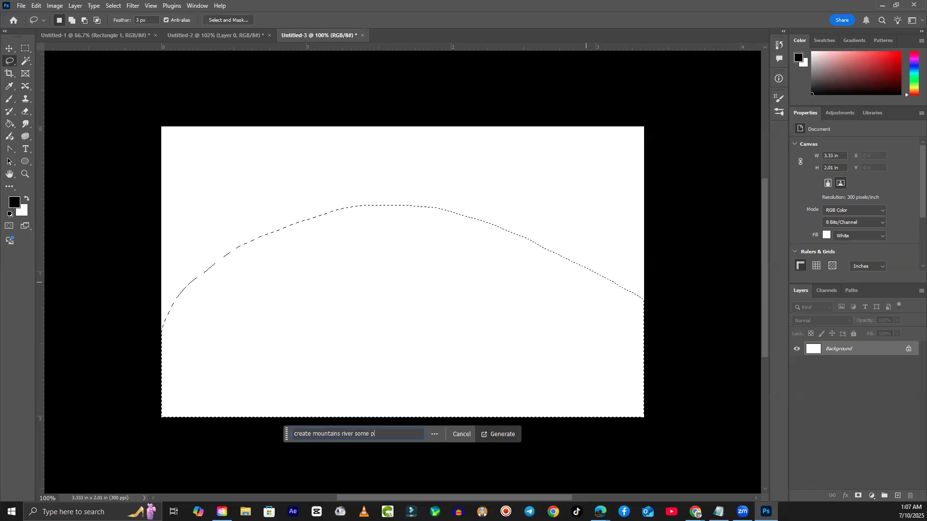
text(lants)
- Generate the landscape from the prompt and preview its second and third variations
click(502, 436)
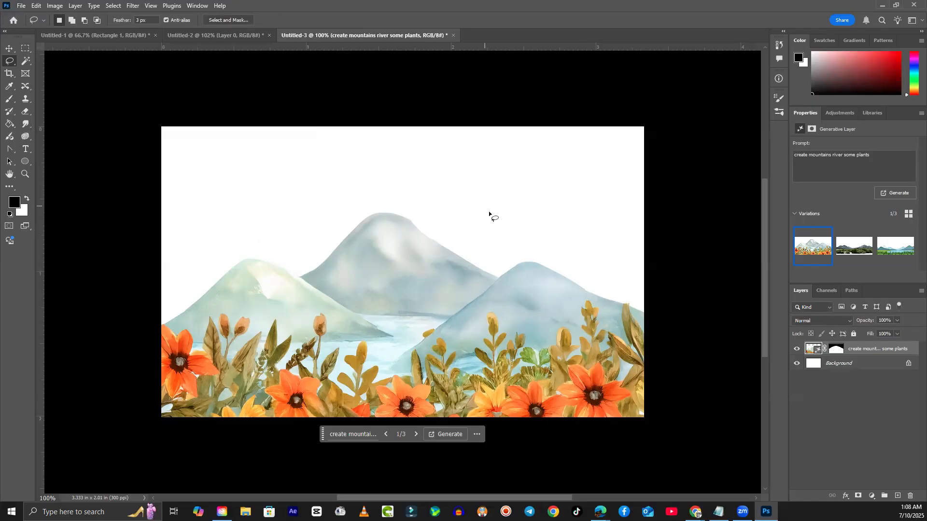
mouse_move(822, 249)
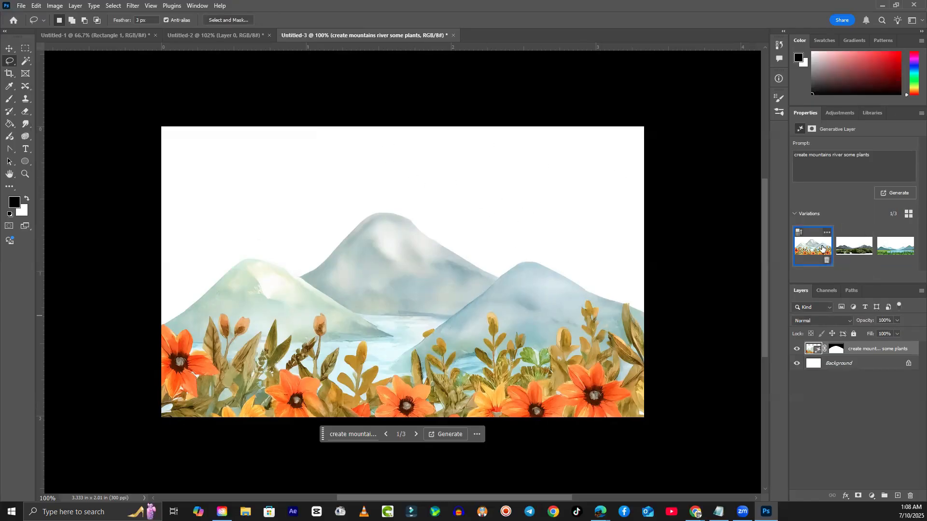
click(847, 250)
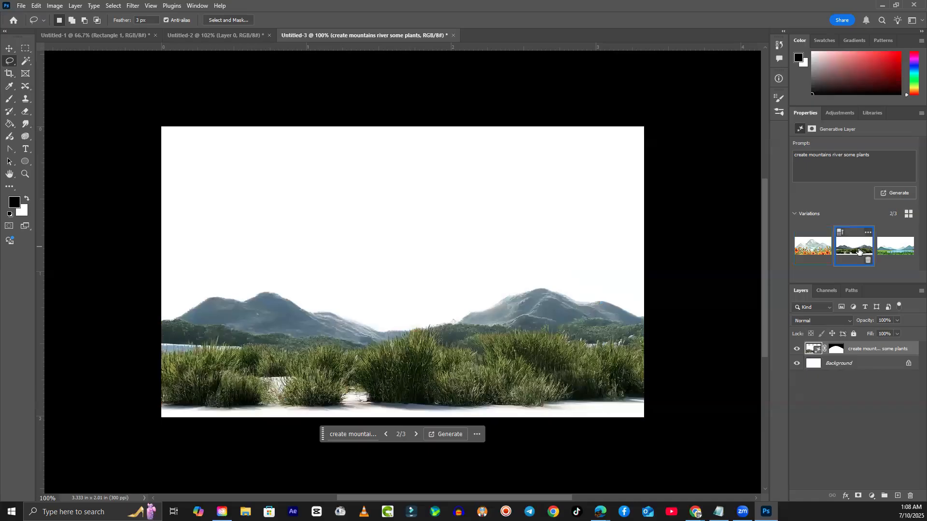
click(887, 250)
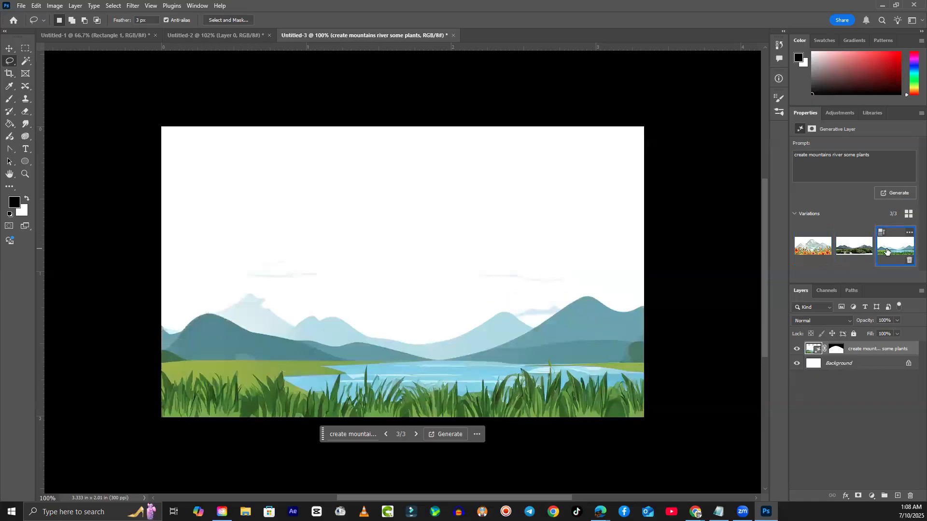
- Compare the three variations and keep variation 1 with watercolour mountains, river and orange flowers
click(849, 251)
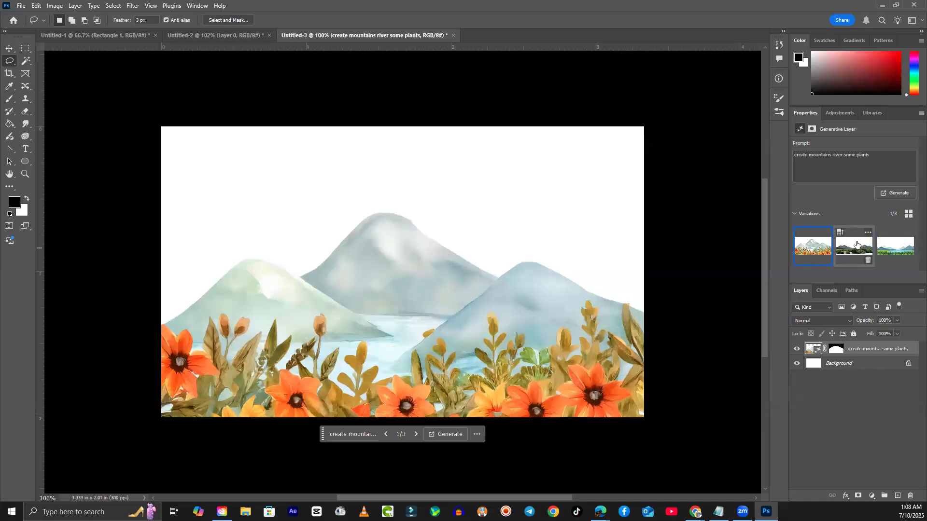
click(857, 245)
click(884, 251)
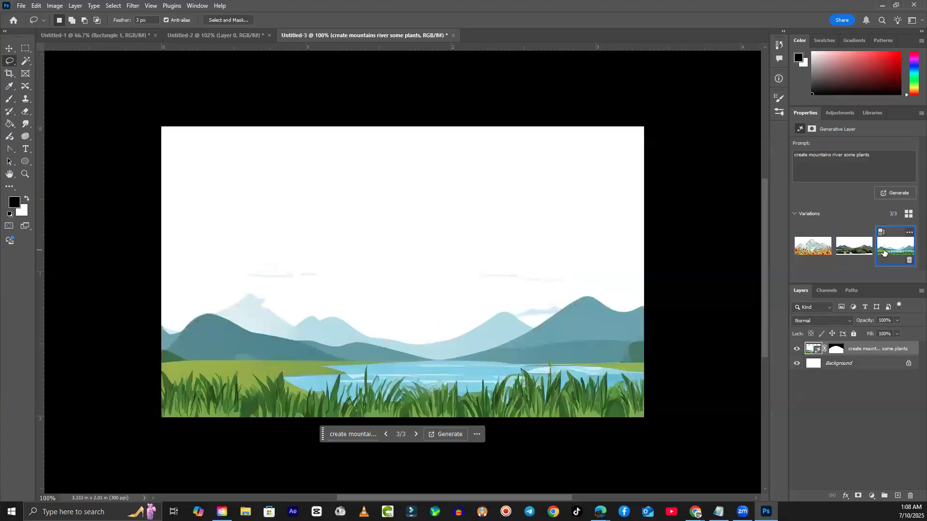
click(810, 251)
click(855, 246)
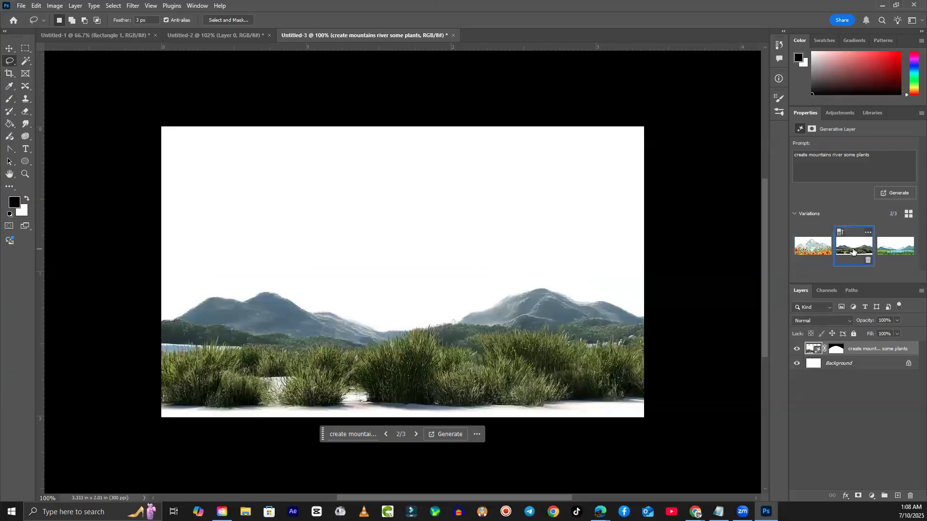
click(887, 251)
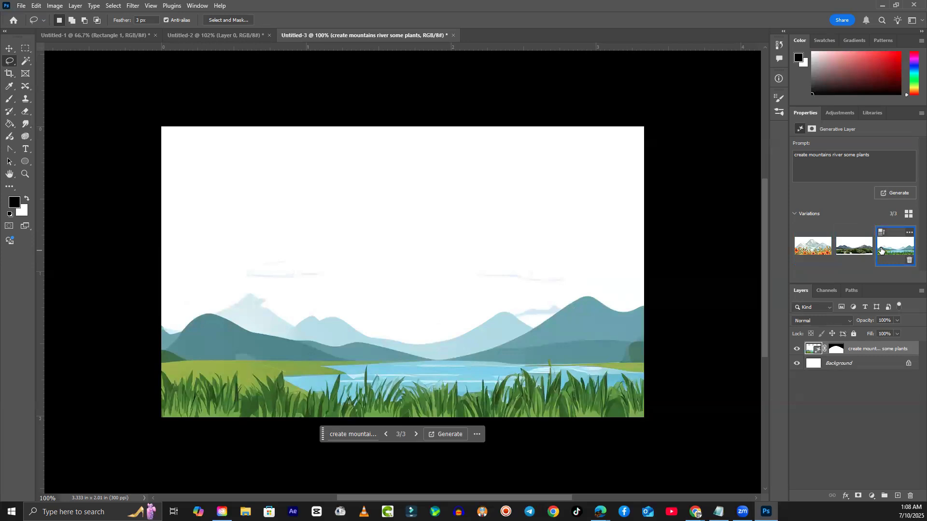
click(858, 248)
click(813, 252)
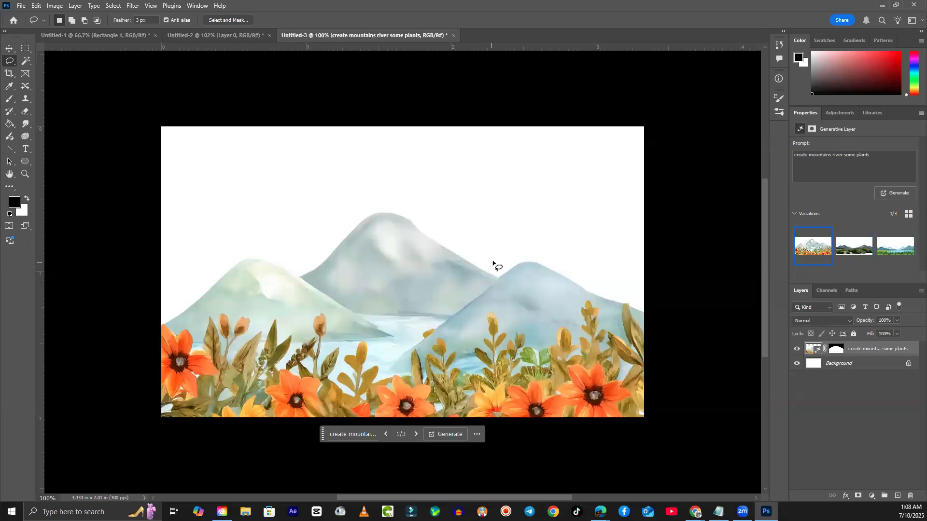
- Deselect, switch to the Background layer, and lasso the sky above the mountain peaks
click(871, 418)
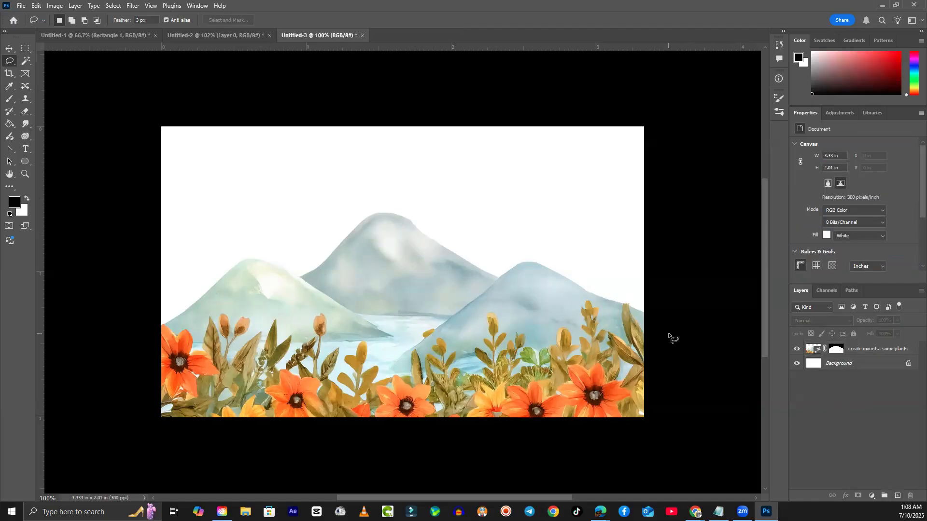
click(838, 368)
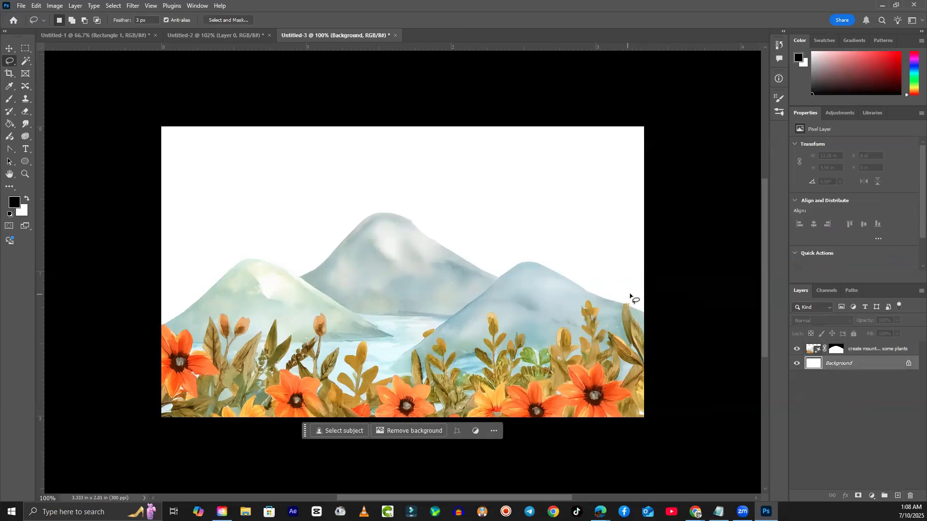
mouse_move(643, 309)
mouse_down()
mouse_move(534, 260)
mouse_move(465, 255)
mouse_move(414, 213)
mouse_move(342, 236)
mouse_move(304, 267)
mouse_move(247, 259)
mouse_move(203, 287)
mouse_move(124, 242)
mouse_move(165, 127)
mouse_move(703, 113)
mouse_move(716, 276)
mouse_move(709, 338)
mouse_up()
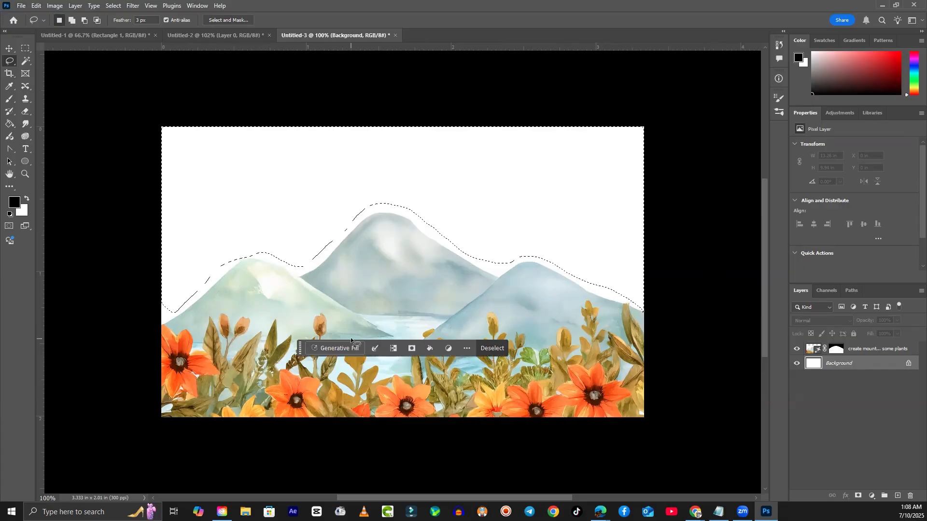
- Generate the sky with the prompt 'make cloudy blue sky with sun and some flying birds'
click(341, 349)
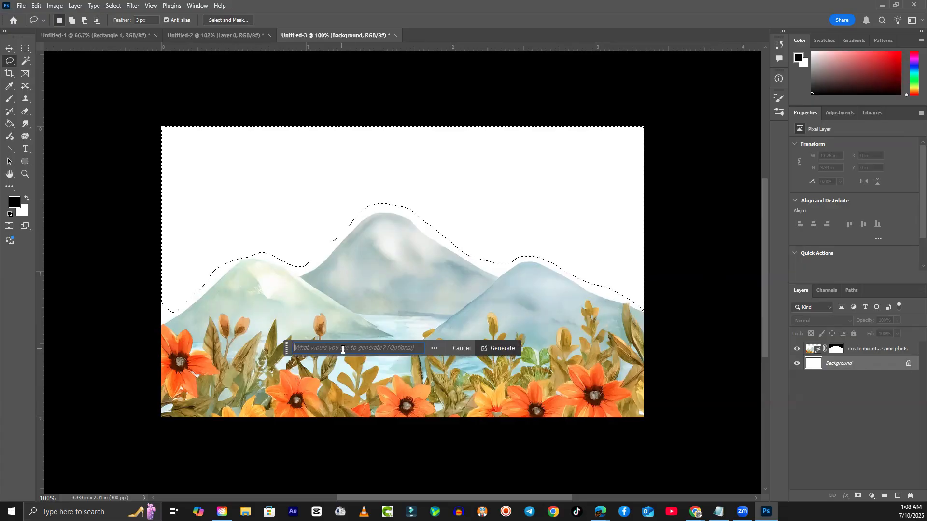
text(make cloudy blue sky wit)
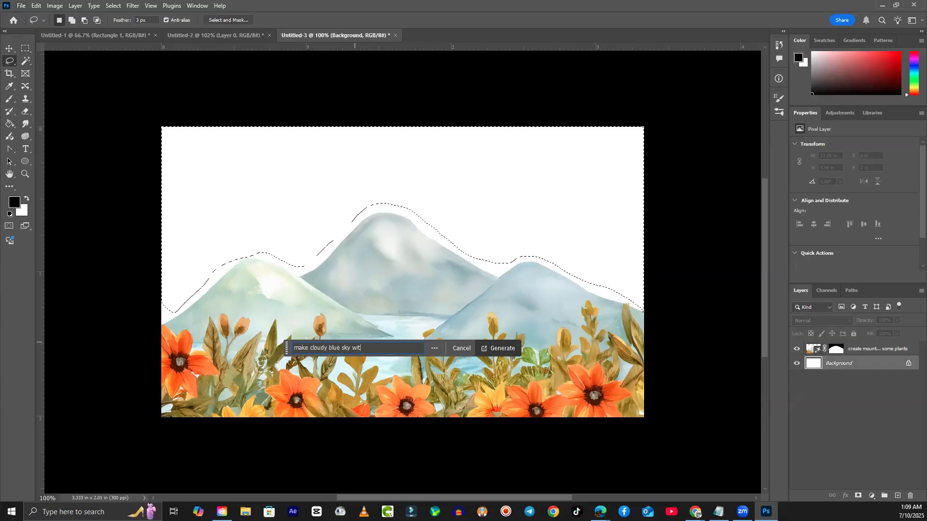
text(nd some flying birds)
click(493, 347)
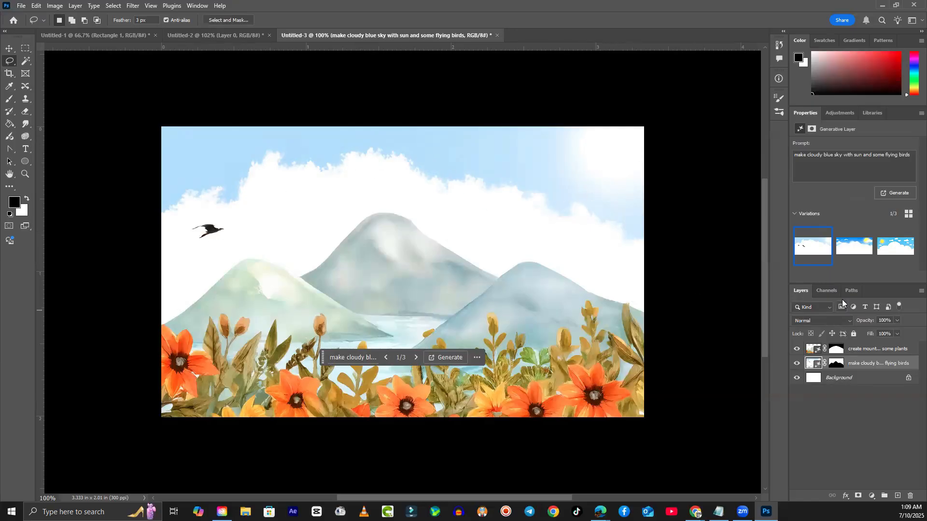
- Compare the sky variations, keep variation 2 with sun and birds, and deselect all layers
click(850, 250)
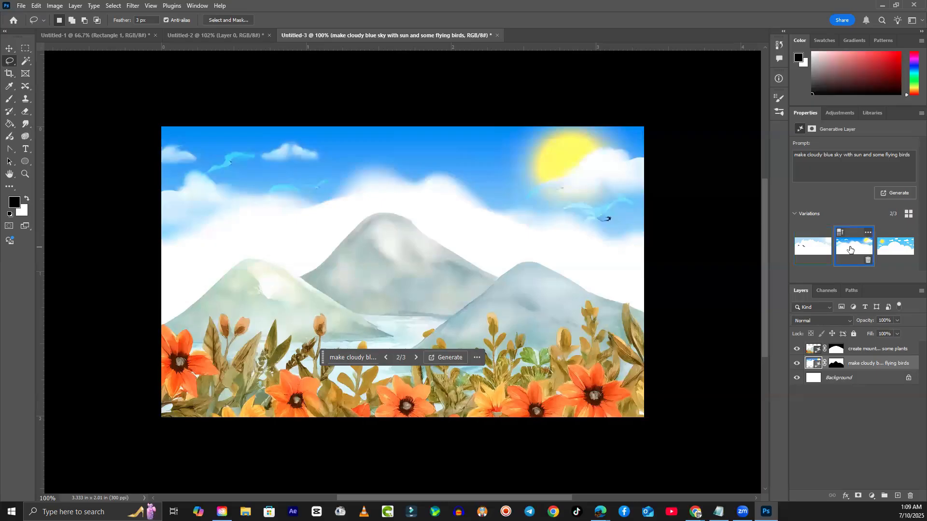
click(896, 253)
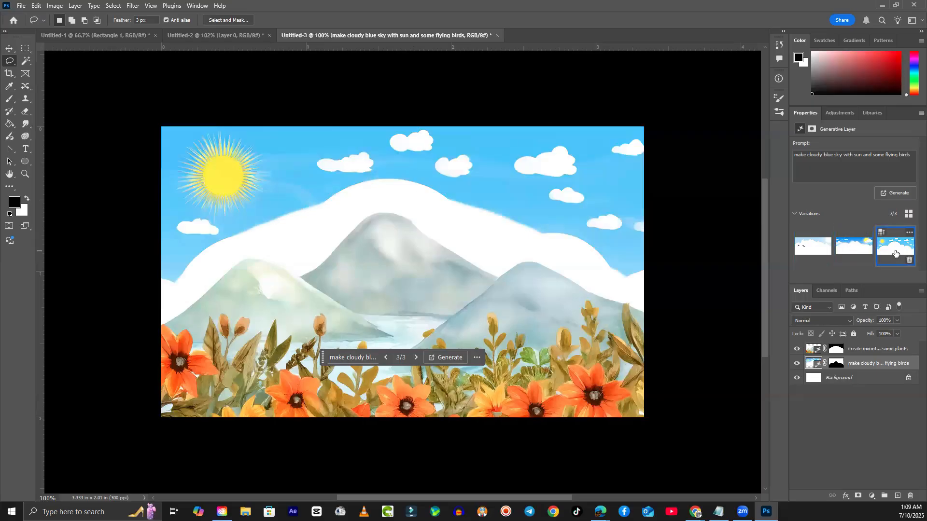
click(852, 251)
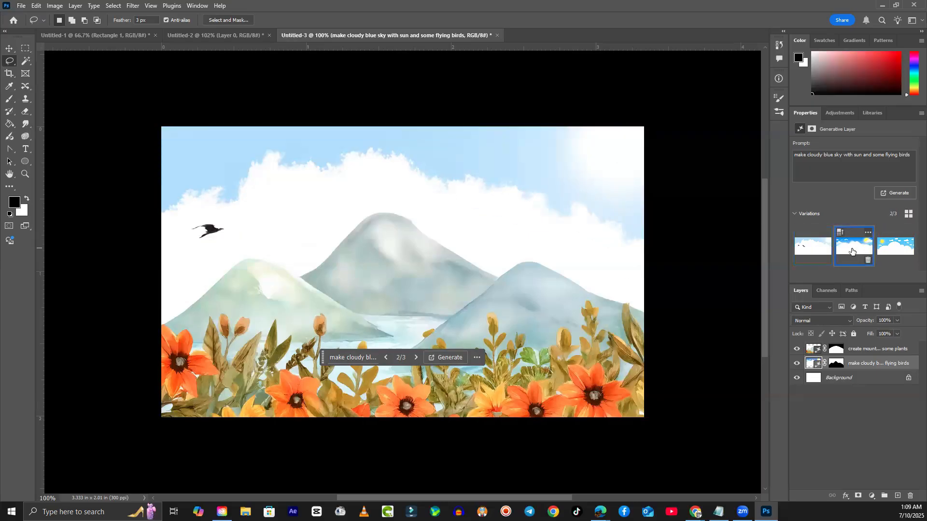
click(896, 253)
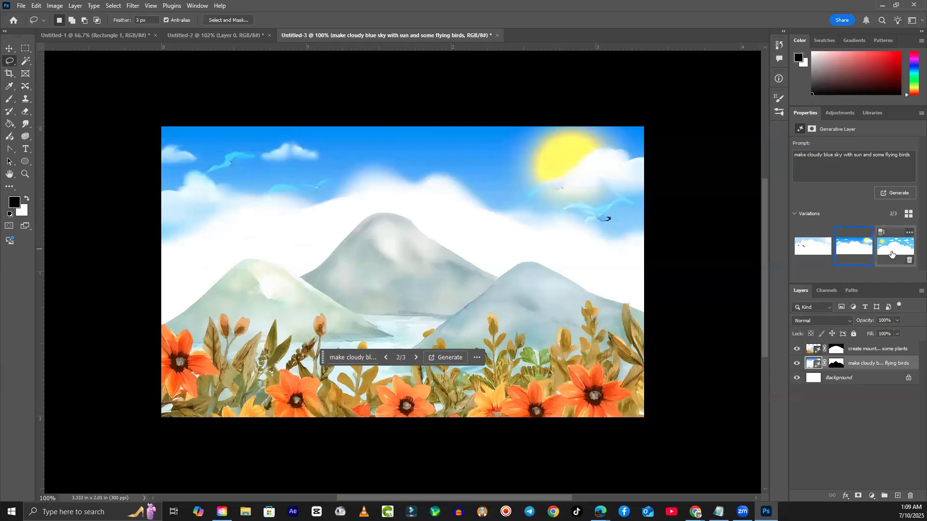
click(845, 249)
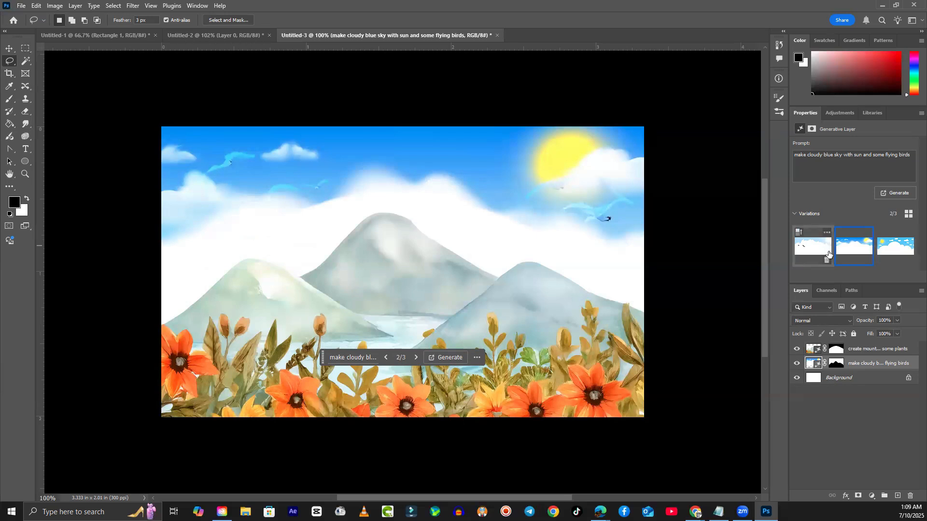
click(888, 253)
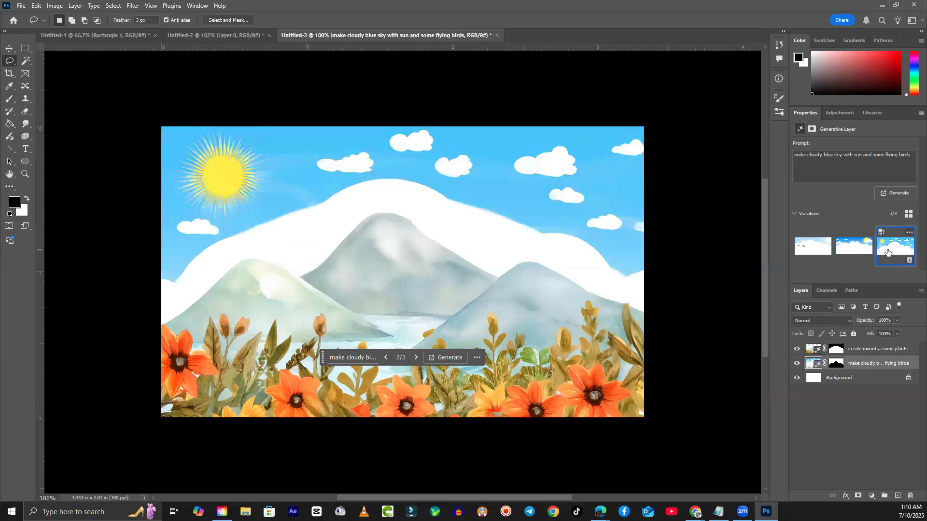
click(857, 255)
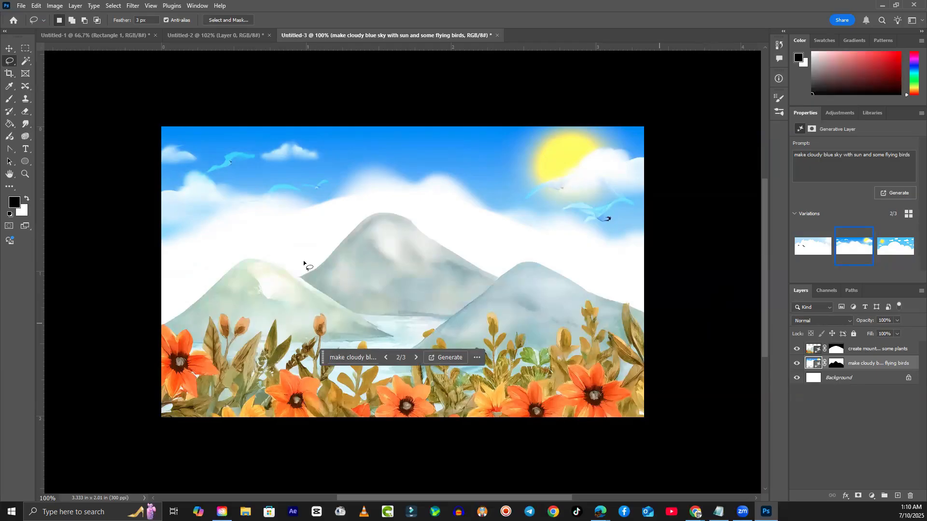
click(9, 48)
click(85, 210)
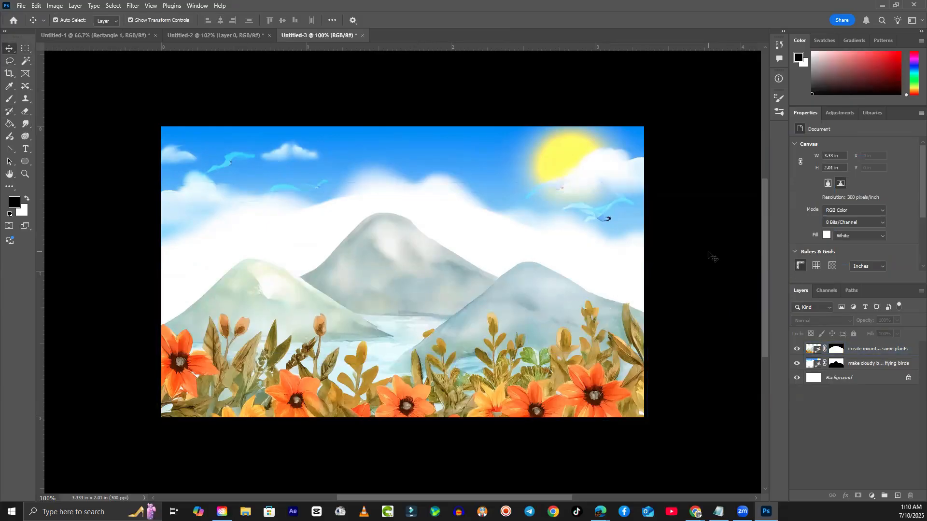
- Nudge the sky layer and drag the mountains-and-flowers layer lower in the picture
click(500, 185)
mouse_move(496, 182)
mouse_down()
mouse_move(451, 157)
mouse_move(468, 196)
mouse_move(491, 182)
mouse_up()
drag(459, 261, 425, 308)
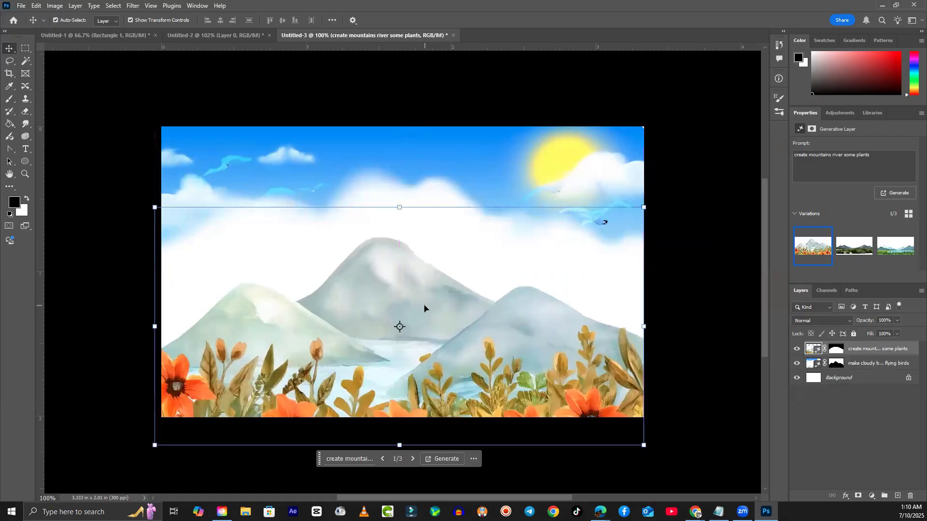
- Recheck the variations, keeping sky variation 2/3 and watercolour mountains variation 1/3
click(854, 255)
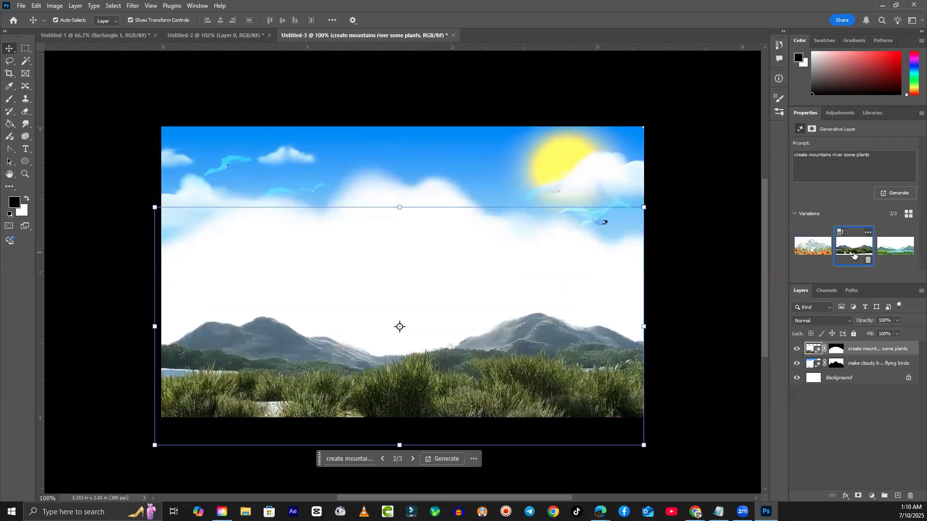
click(894, 253)
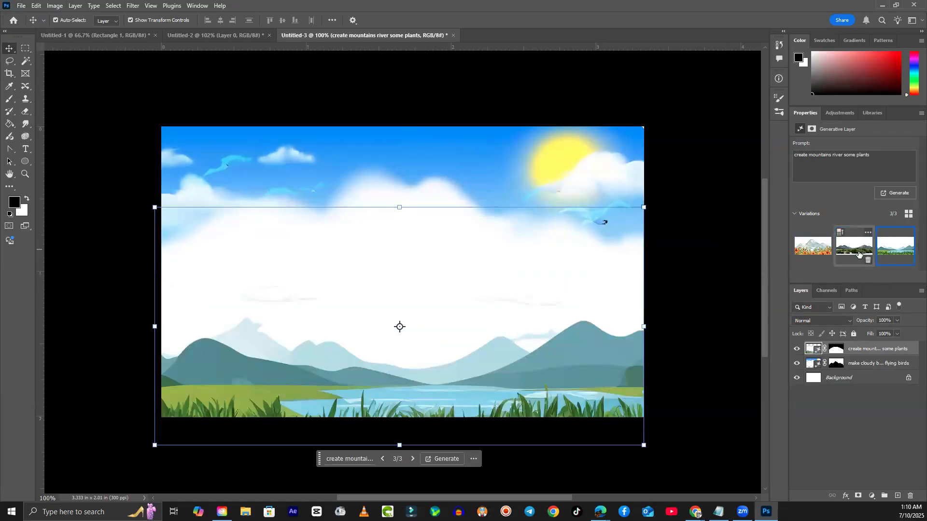
click(451, 176)
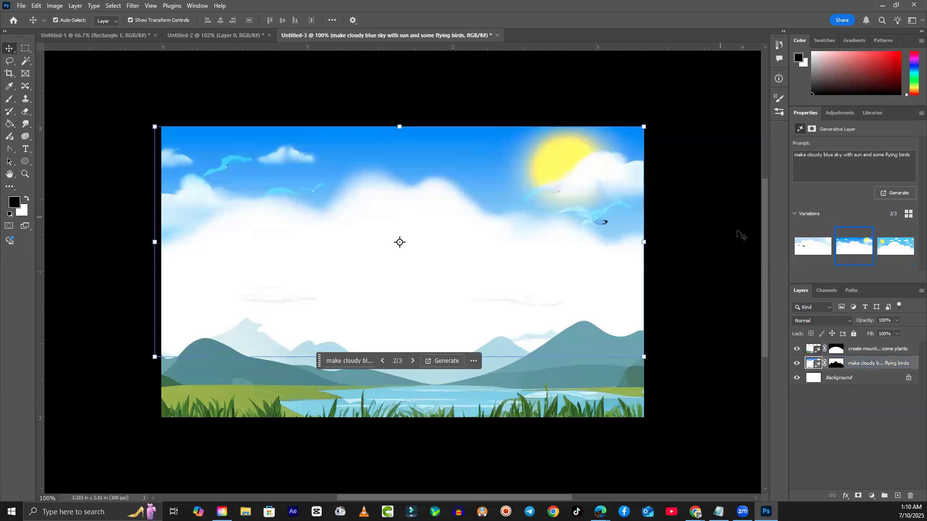
click(891, 253)
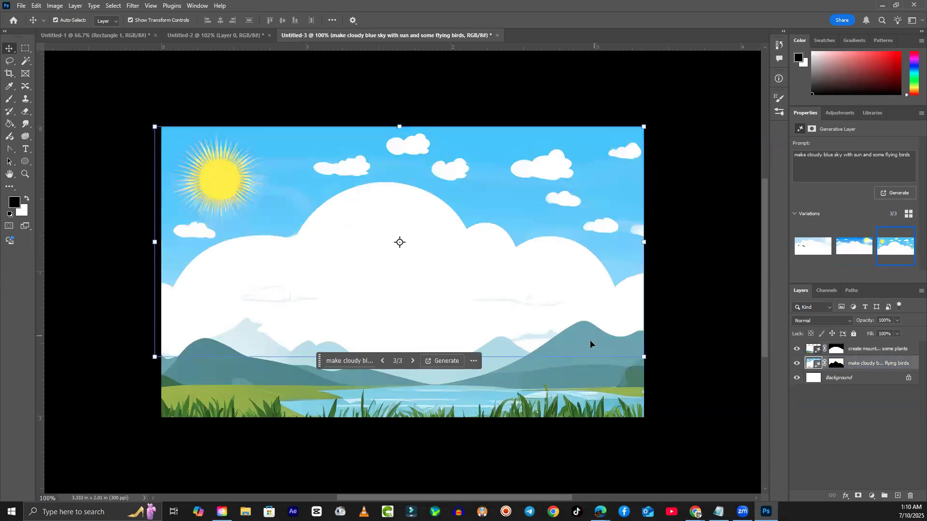
click(854, 246)
click(575, 378)
click(842, 248)
click(828, 249)
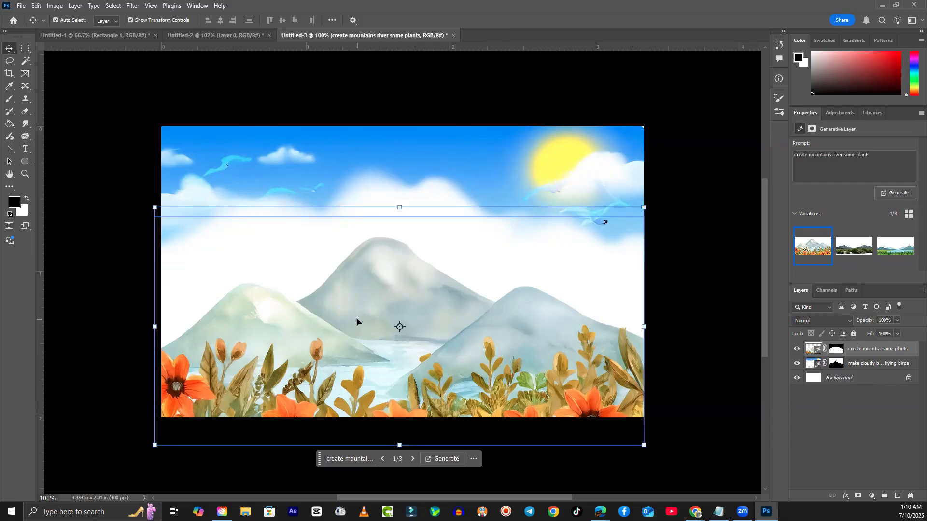
- Lasso the river and generate a boat there with the prompt 'boat'
key(l)
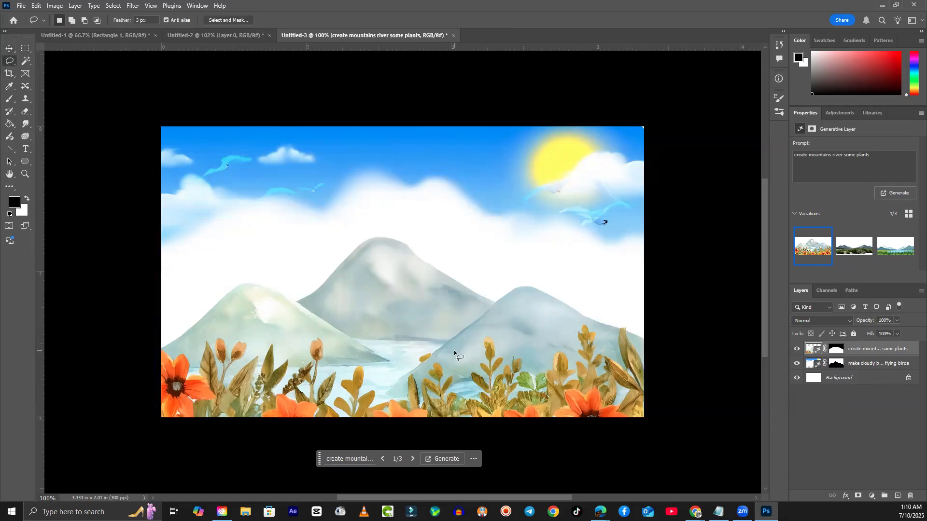
click(421, 340)
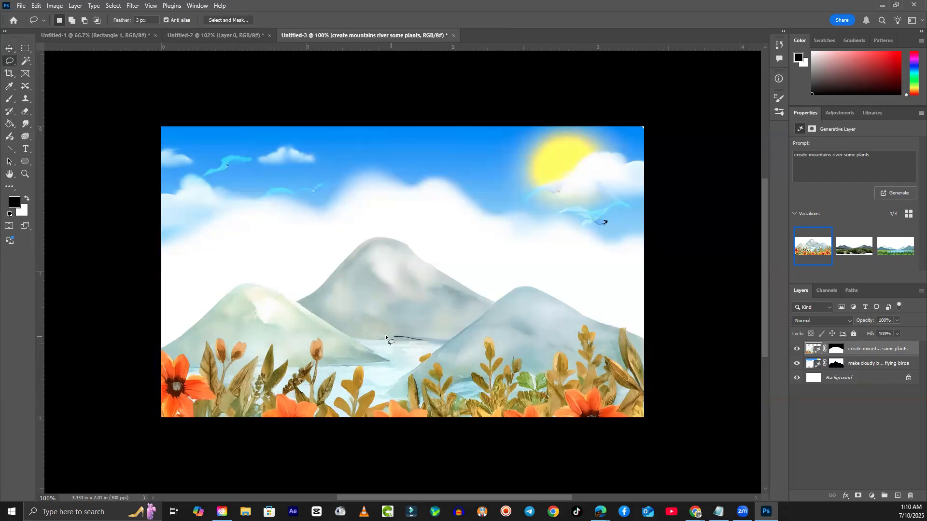
mouse_move(352, 333)
mouse_down()
mouse_move(360, 363)
mouse_move(402, 366)
mouse_move(439, 345)
mouse_move(421, 341)
mouse_up()
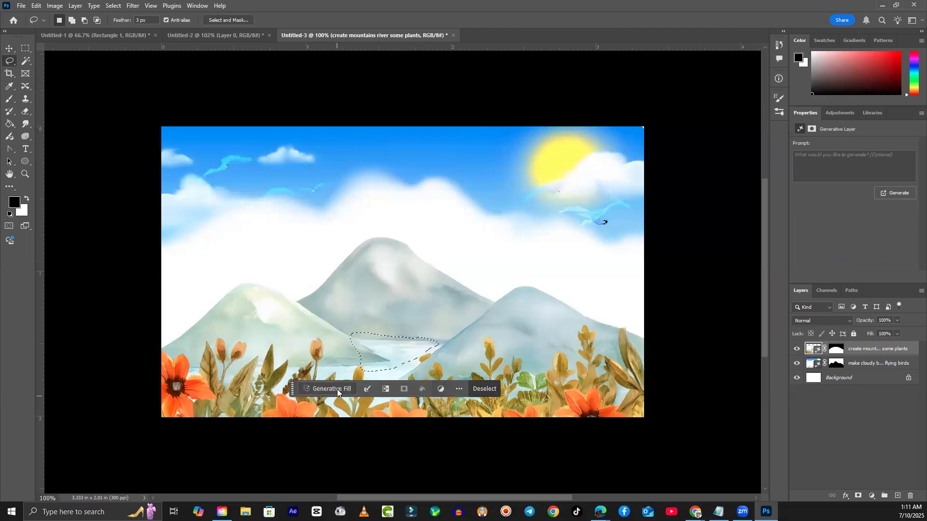
click(337, 389)
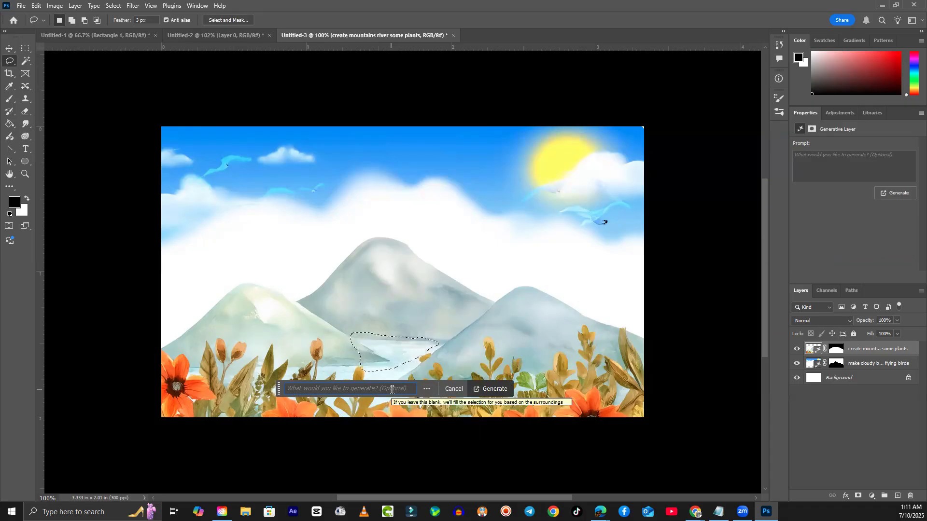
text(boat)
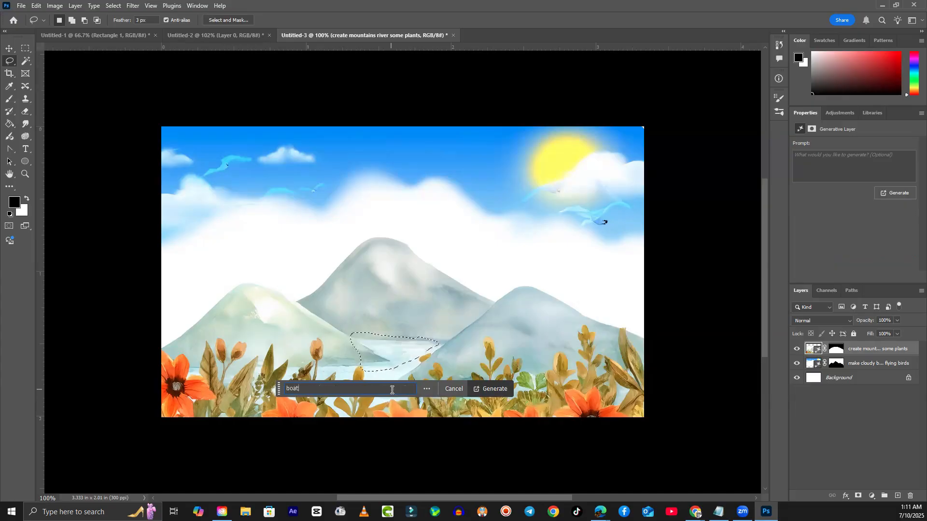
key(Return)
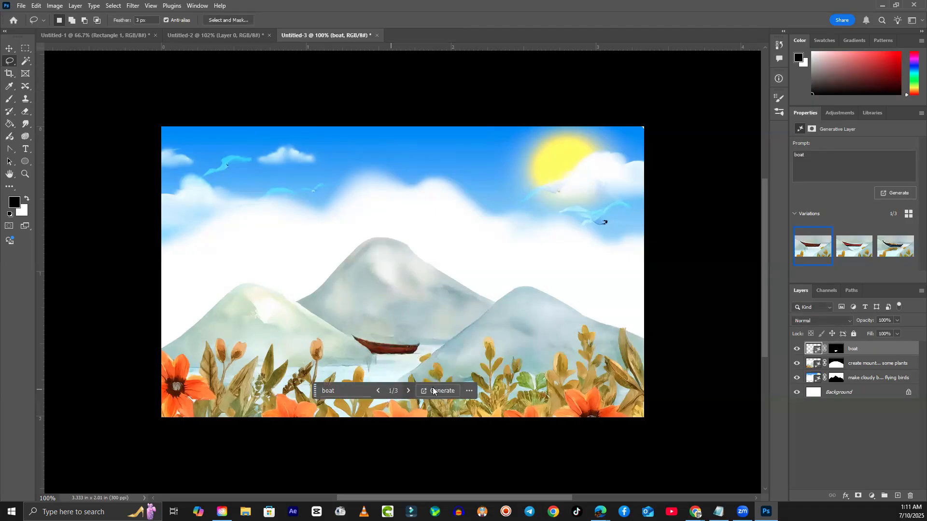
click(849, 252)
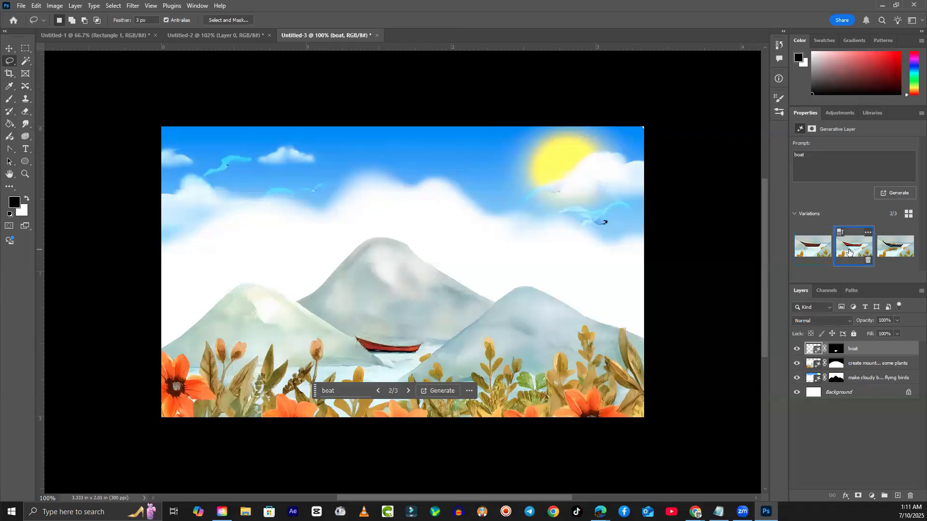
click(896, 248)
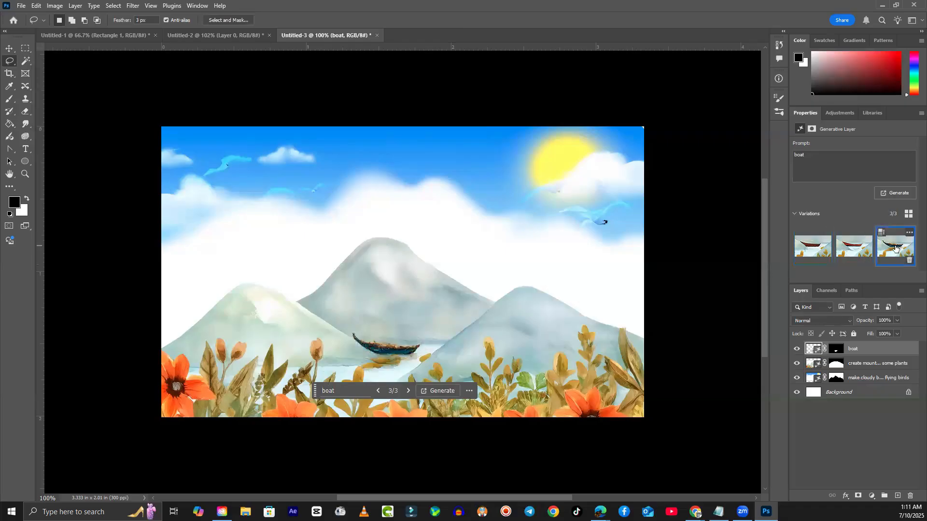
click(854, 250)
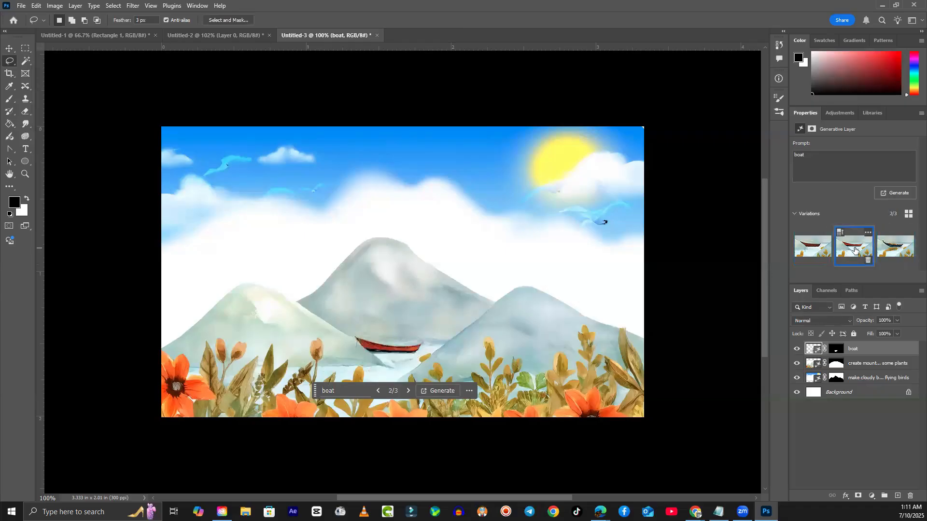
click(810, 246)
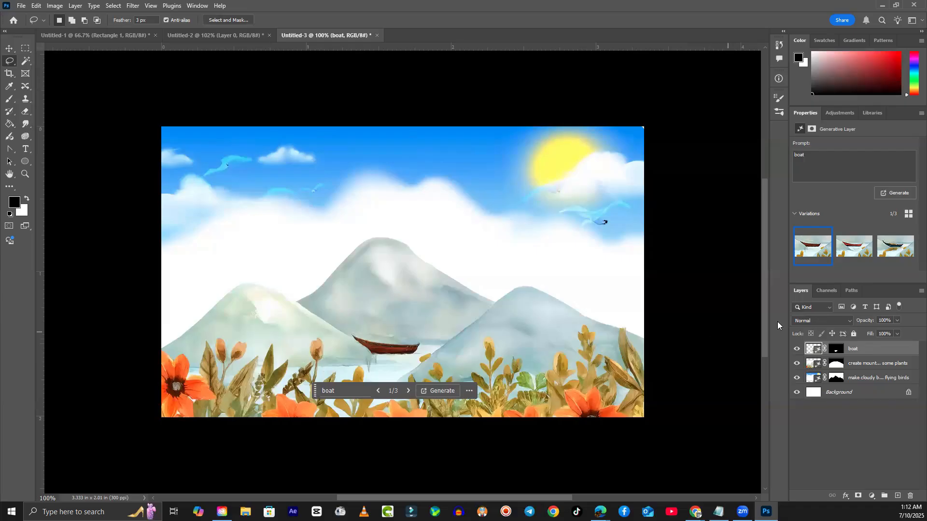
- Delete the boat layer and generate a 'papper child boat' on a fresh river selection
mouse_move(815, 252)
key(Delete)
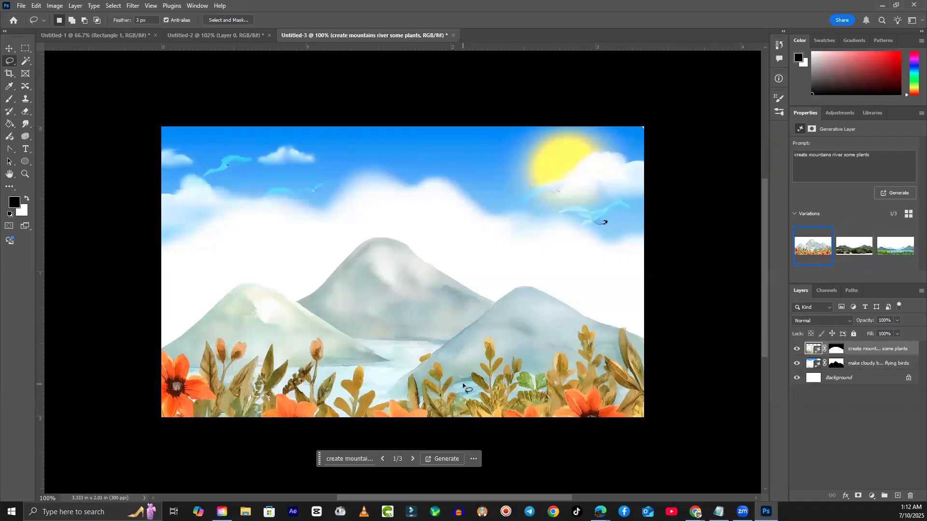
mouse_move(442, 340)
mouse_down()
mouse_move(382, 326)
mouse_move(359, 334)
mouse_move(365, 361)
mouse_move(393, 371)
mouse_move(442, 342)
mouse_up()
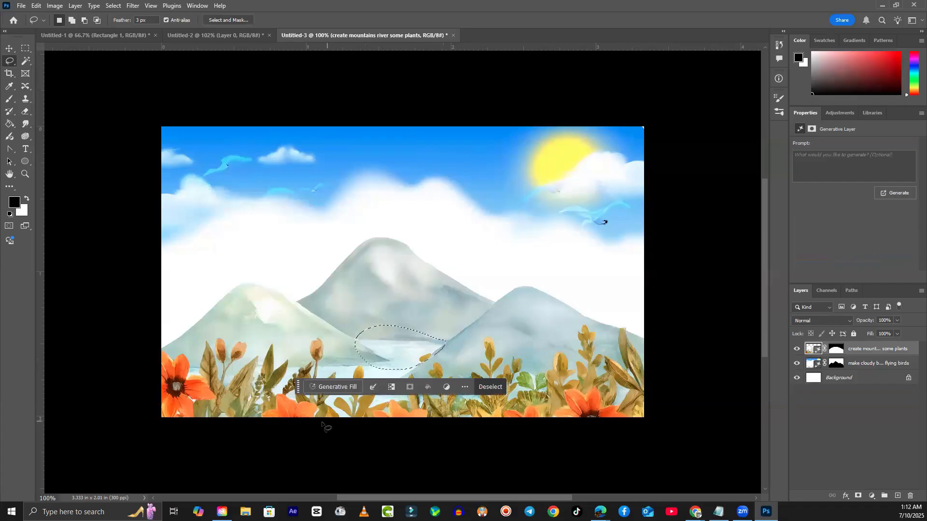
click(338, 388)
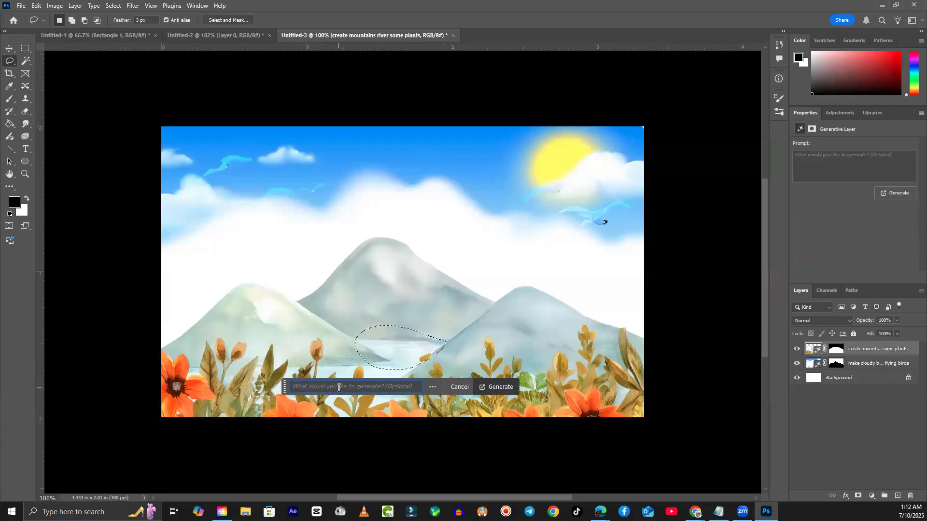
text(papper )
text(child )
text(boar)
text(t)
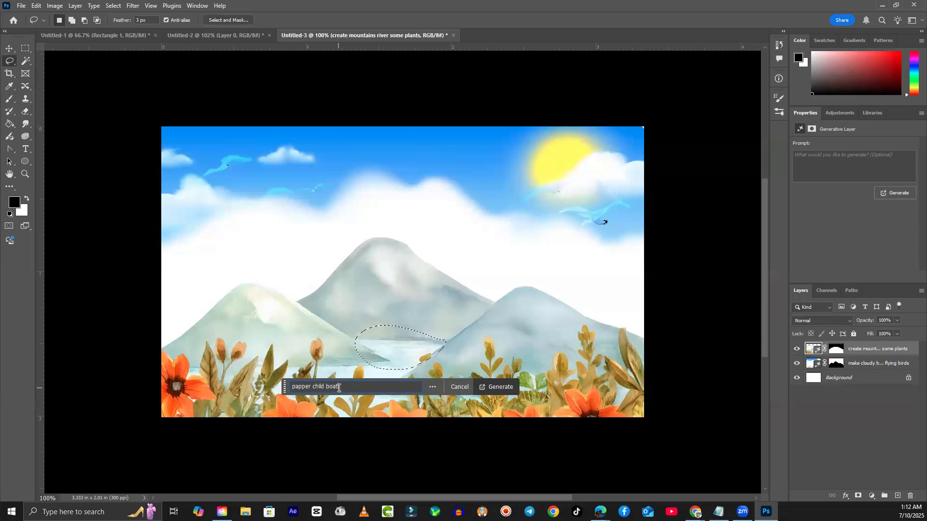
click(493, 387)
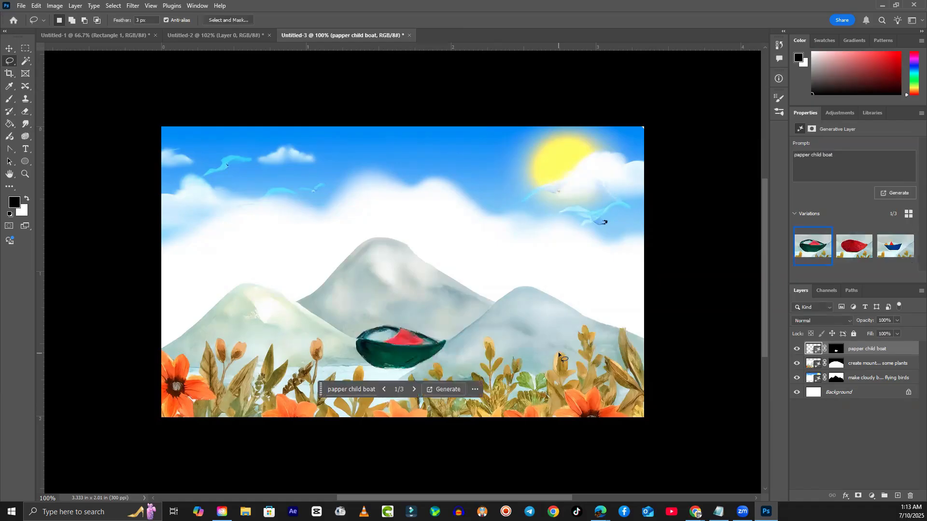
- Compare the paper boat variations and choose variation 3/3, the blue paper boat
click(895, 246)
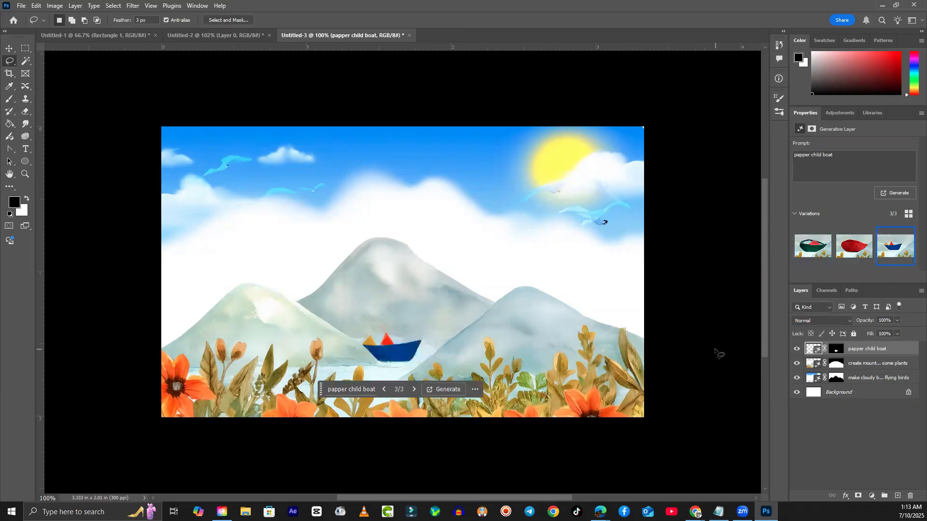
click(848, 255)
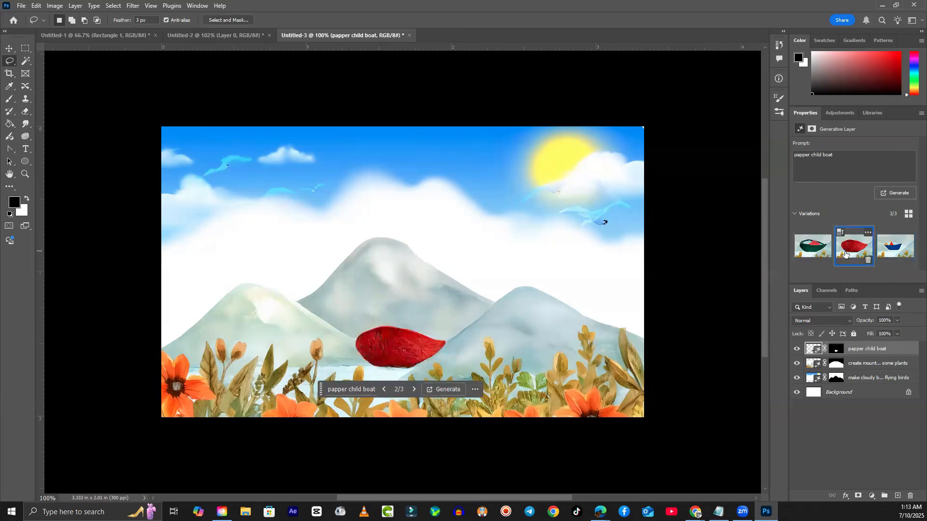
click(818, 250)
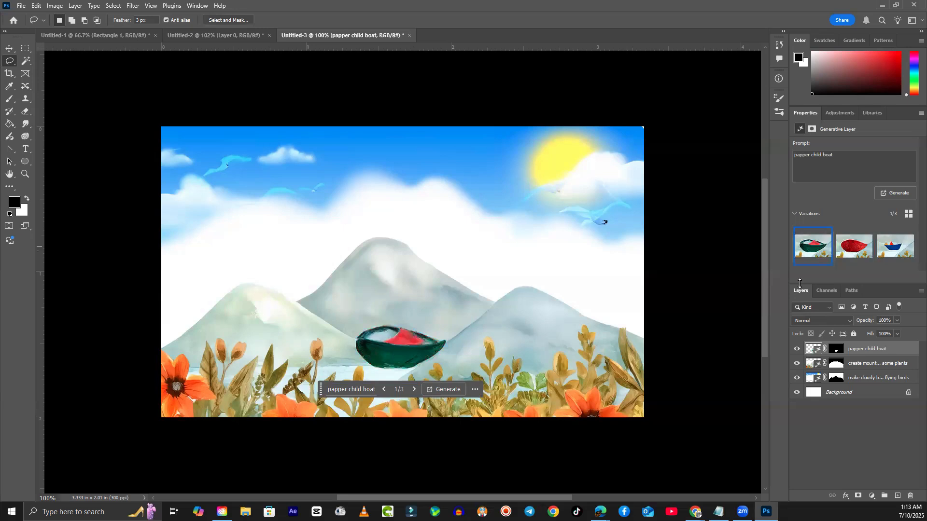
click(884, 254)
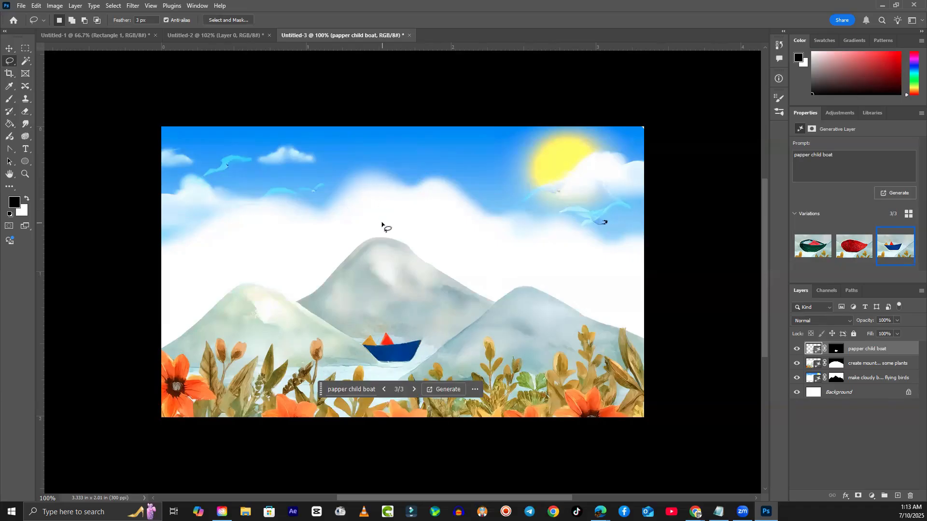
click(21, 7)
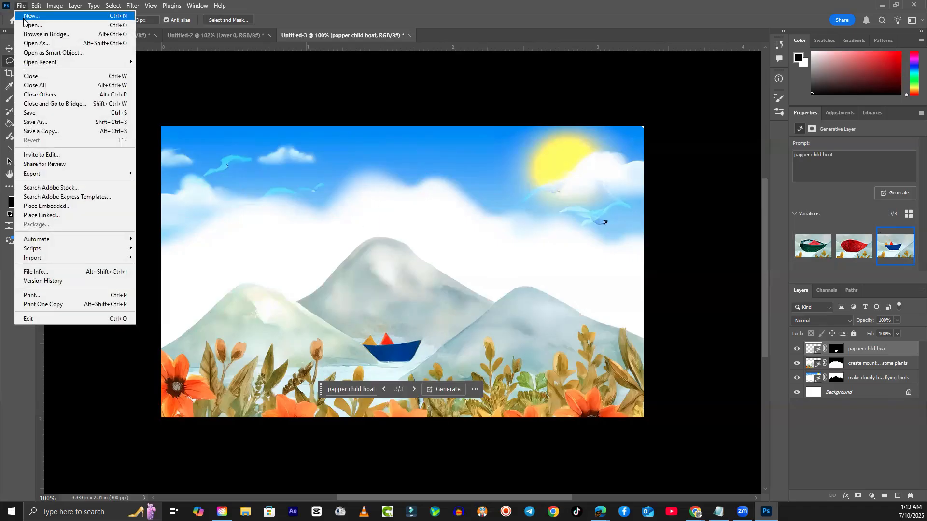
- Save the artwork to the Desktop as Kids Drawing.psd, then reveal the Windows desktop
click(54, 119)
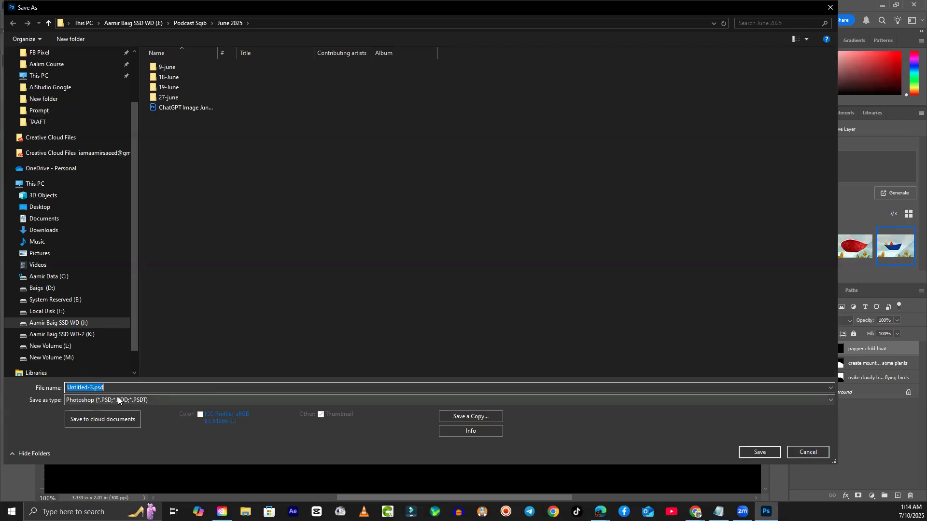
scroll(92, 271, up, 2)
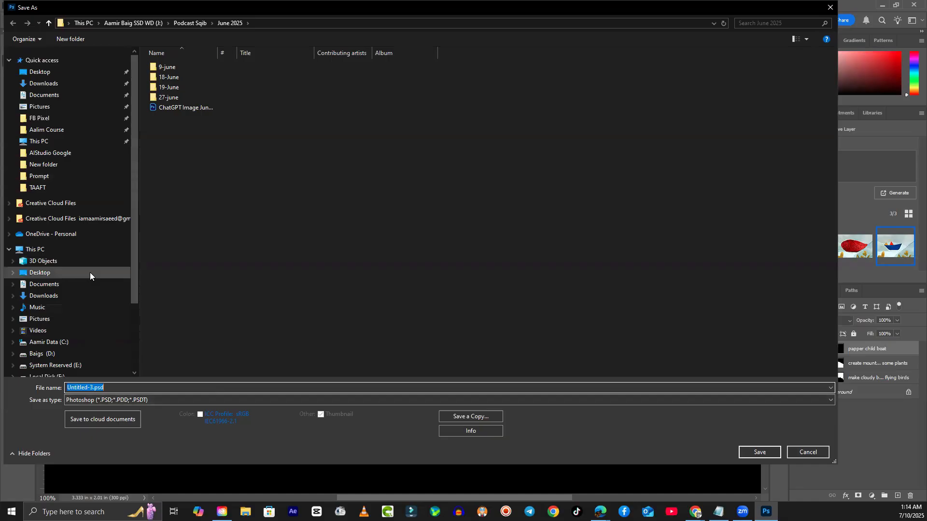
click(42, 76)
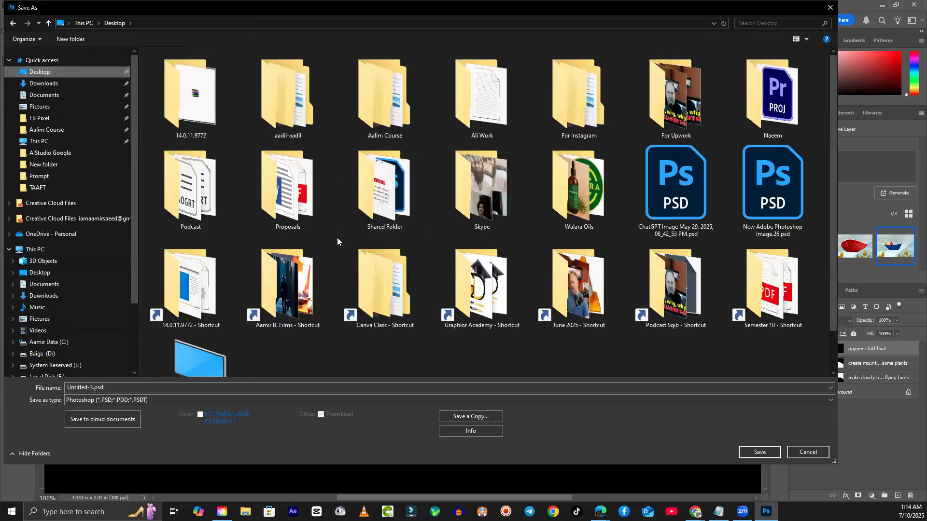
scroll(339, 246, down, 1)
click(128, 388)
key(shift+Left)
key(shift+Left)
key(shift+Left)
key(shift+Left)
key(shift+Left)
key(shift+Left)
drag(128, 391, 54, 385)
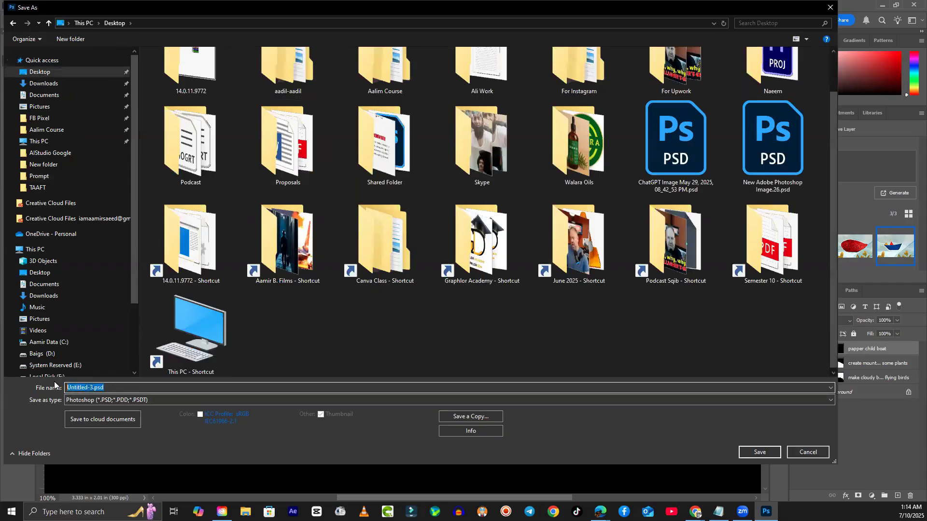
text(Kids Drawing)
click(759, 453)
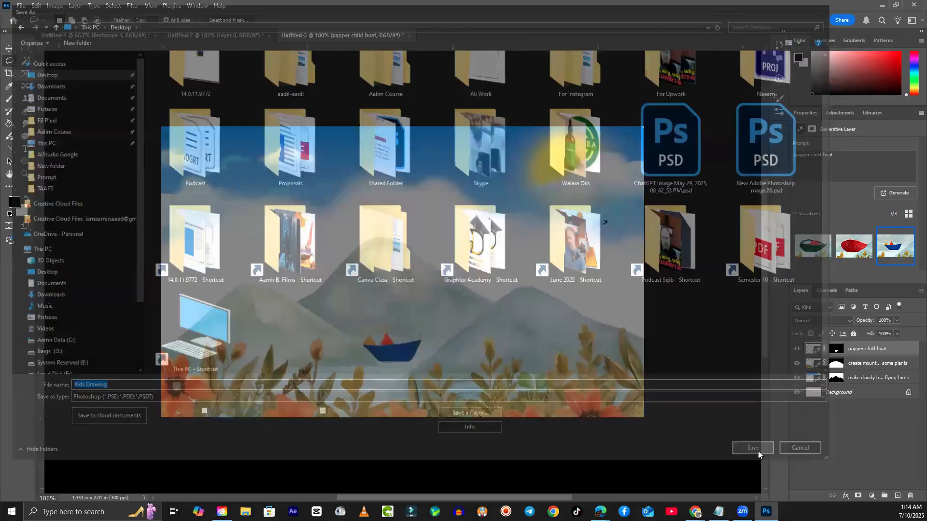
click(600, 335)
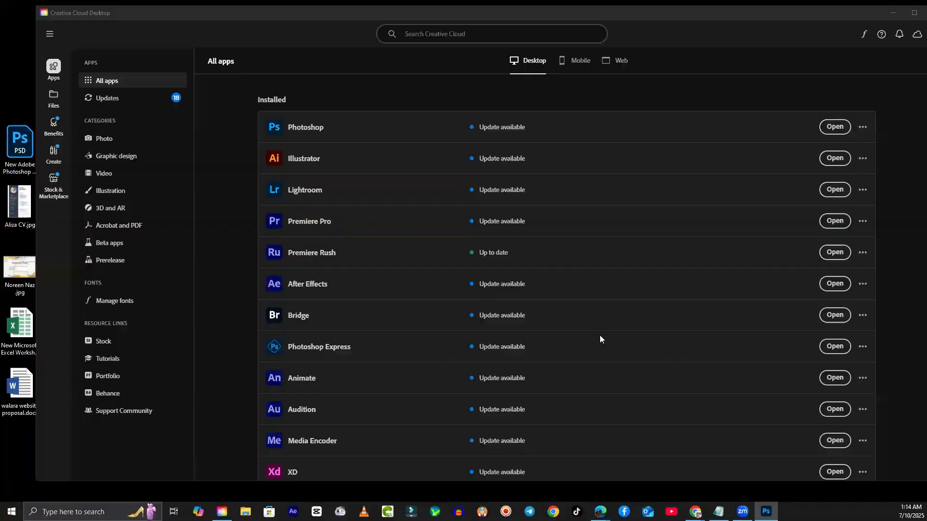
key(super+d)
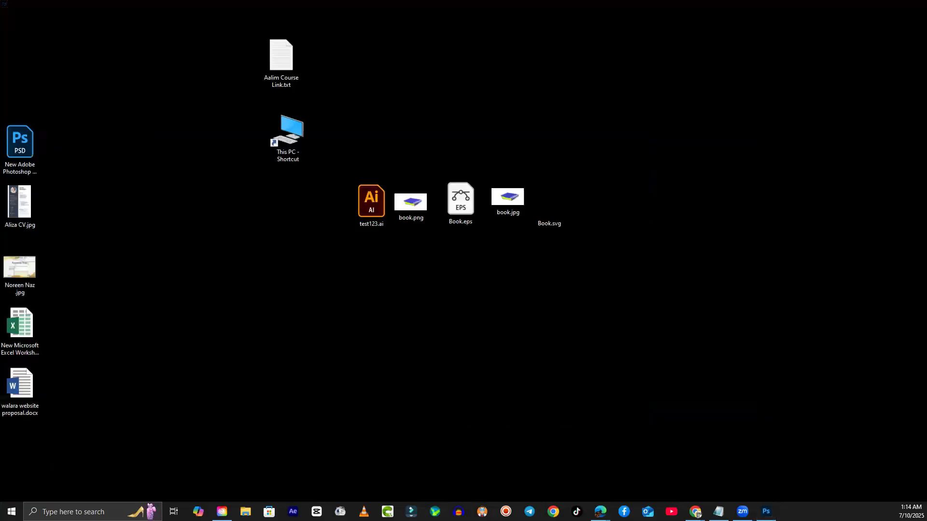
- Place the Kids Drawing.psd icon just below the This PC shortcut, then return to Photoshop
mouse_move(1, 290)
mouse_down()
mouse_move(193, 255)
mouse_move(300, 221)
mouse_up()
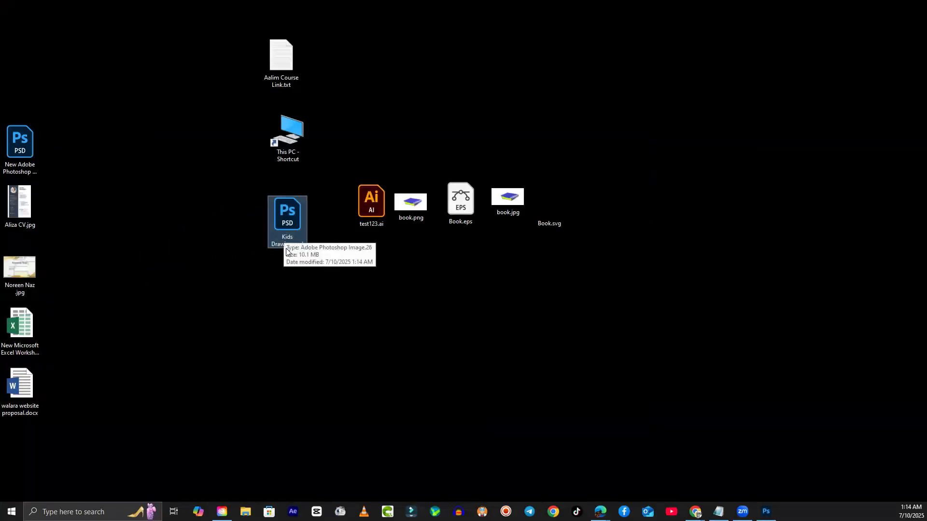
click(363, 343)
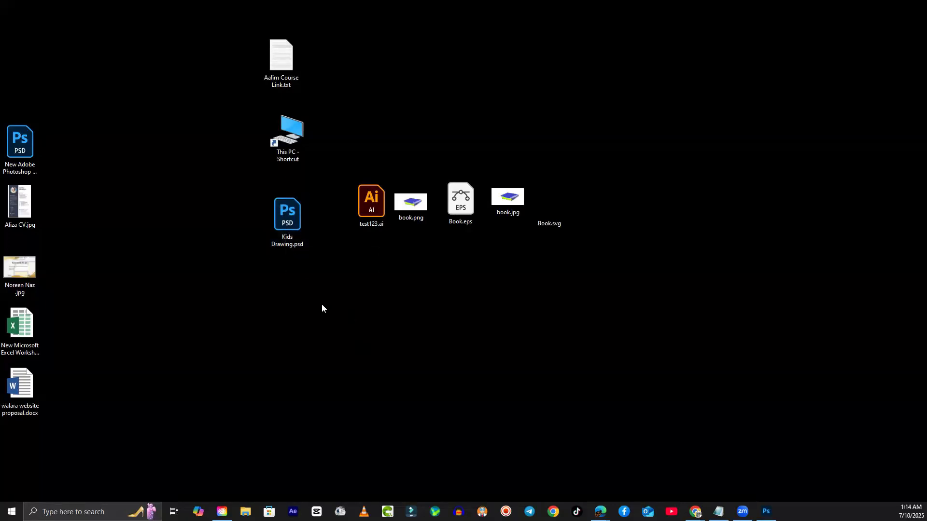
drag(289, 211, 299, 195)
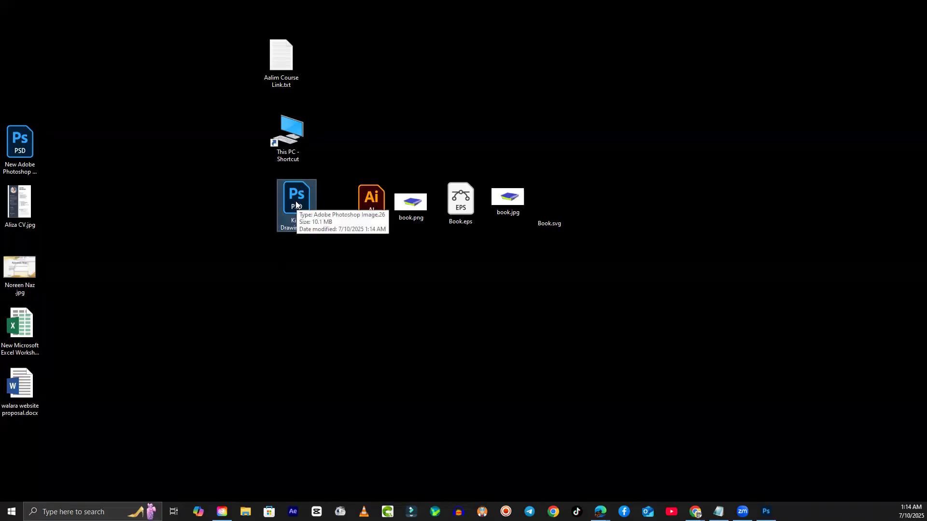
click(766, 511)
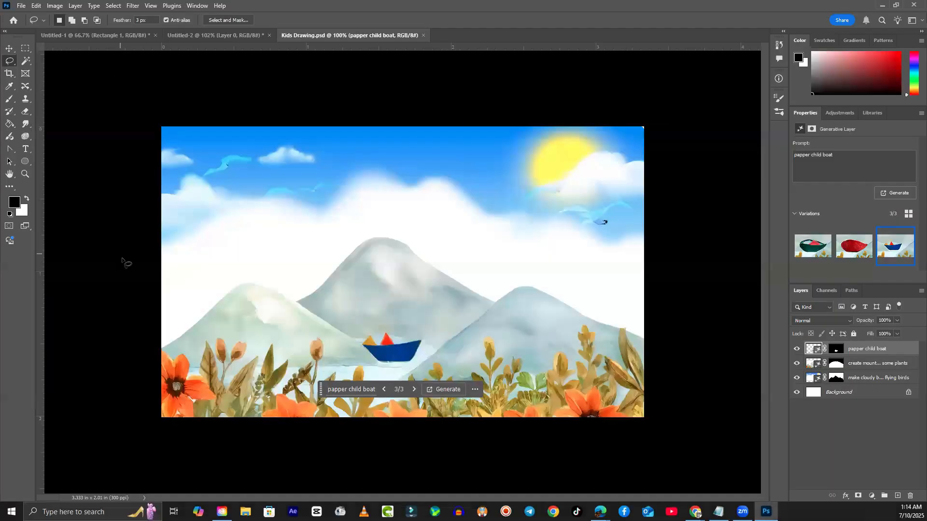
- Check the Save As format list, then cancel without saving
click(22, 7)
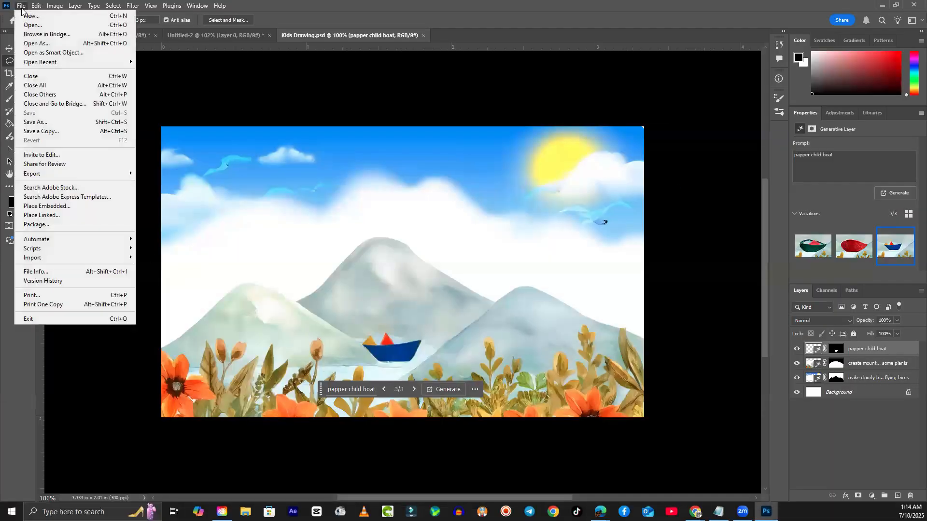
click(45, 125)
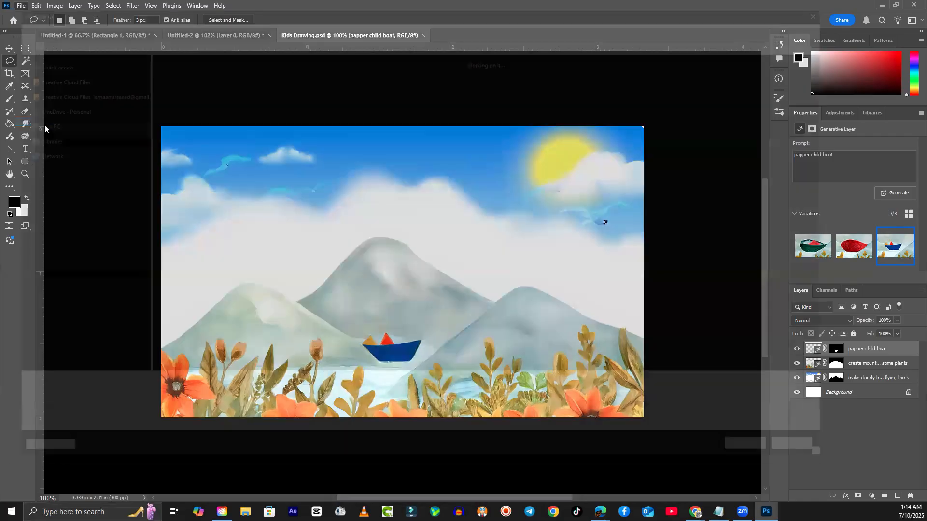
click(170, 402)
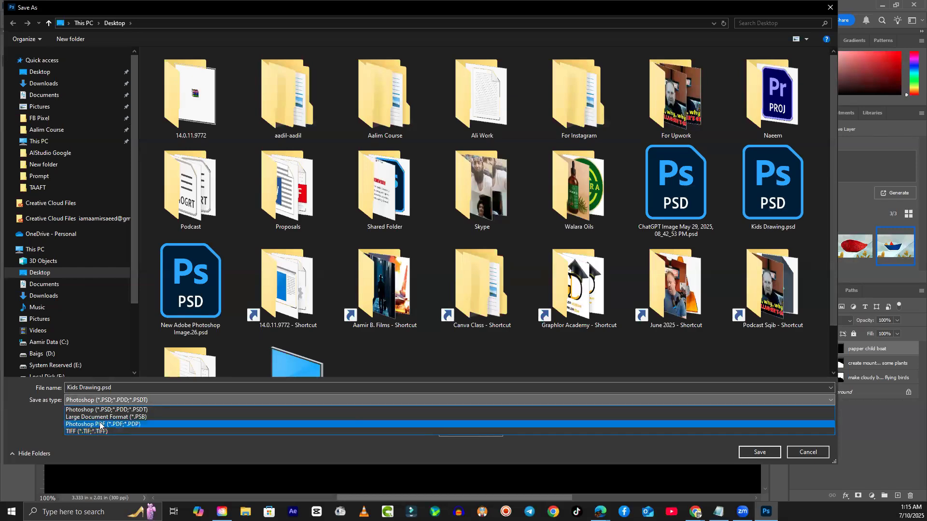
click(819, 454)
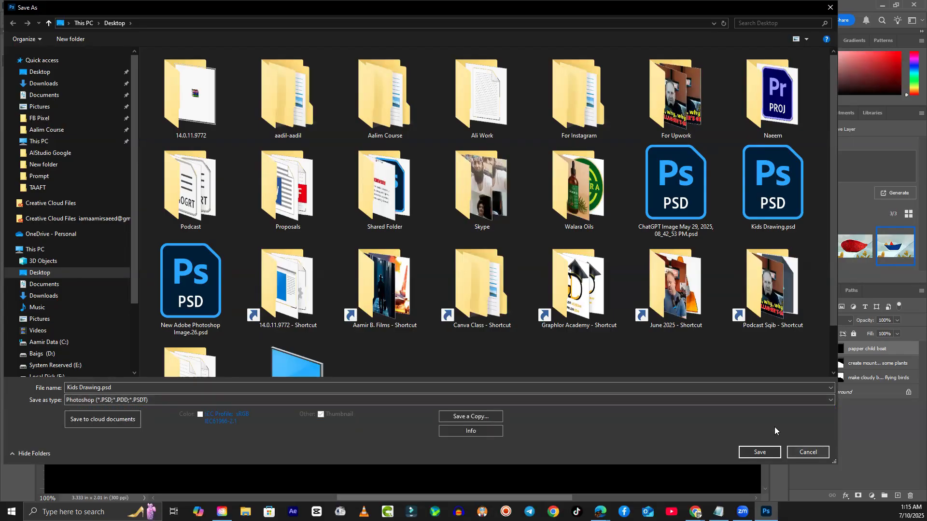
click(804, 452)
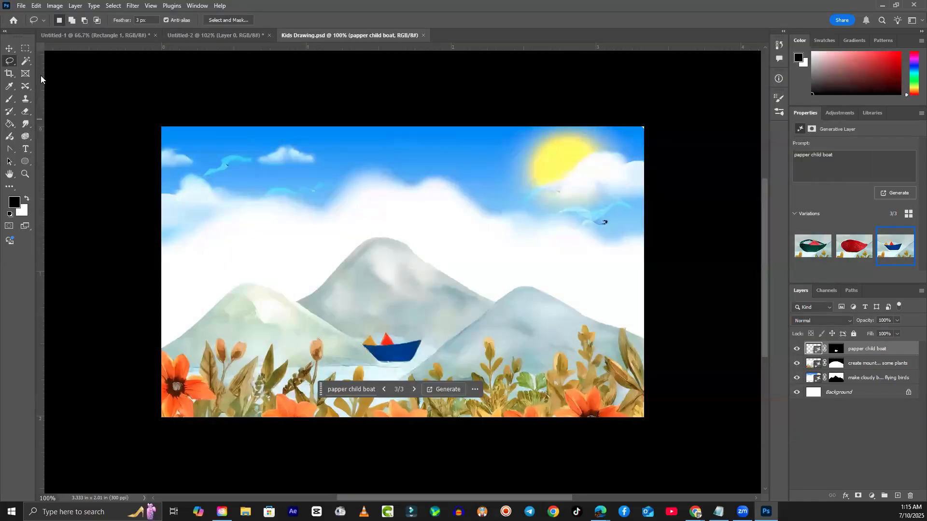
- Save a JPEG copy, Kids Drawing copy.jpg, to the Desktop at quality 10 (Maximum)
click(22, 6)
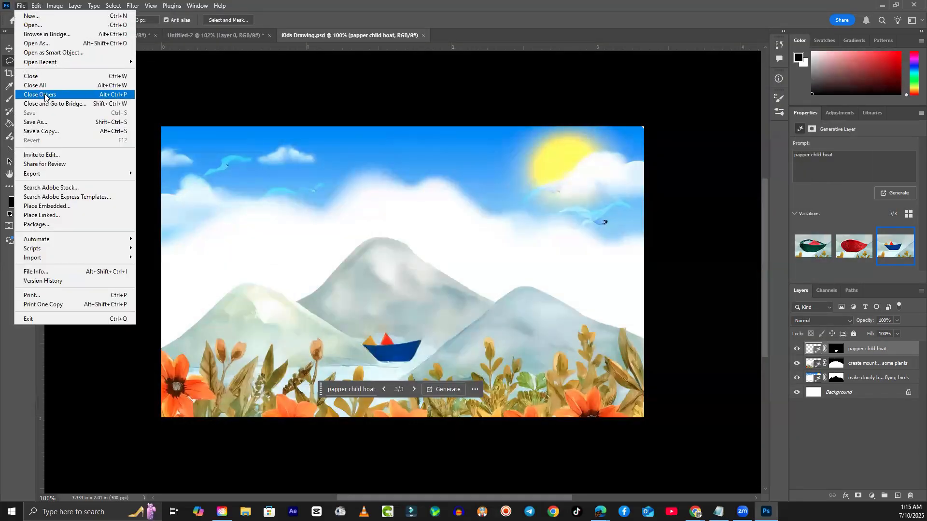
click(56, 131)
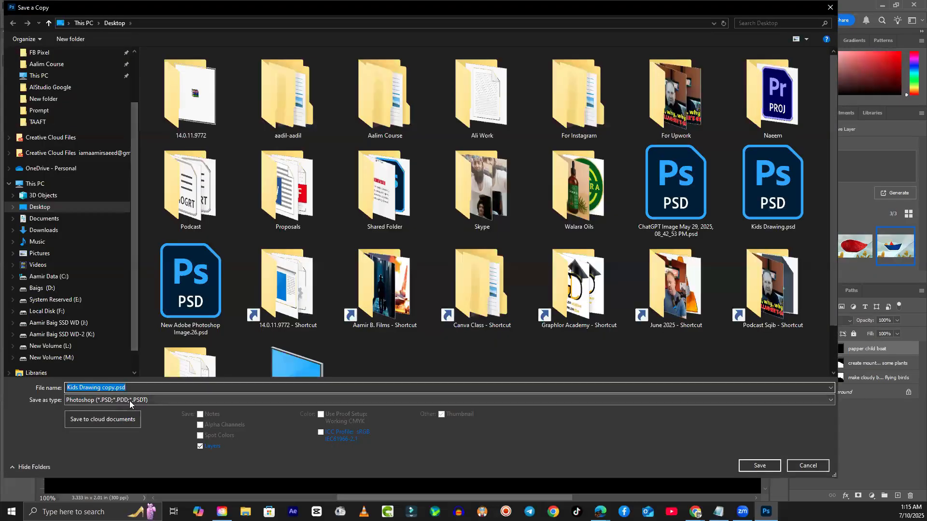
click(129, 401)
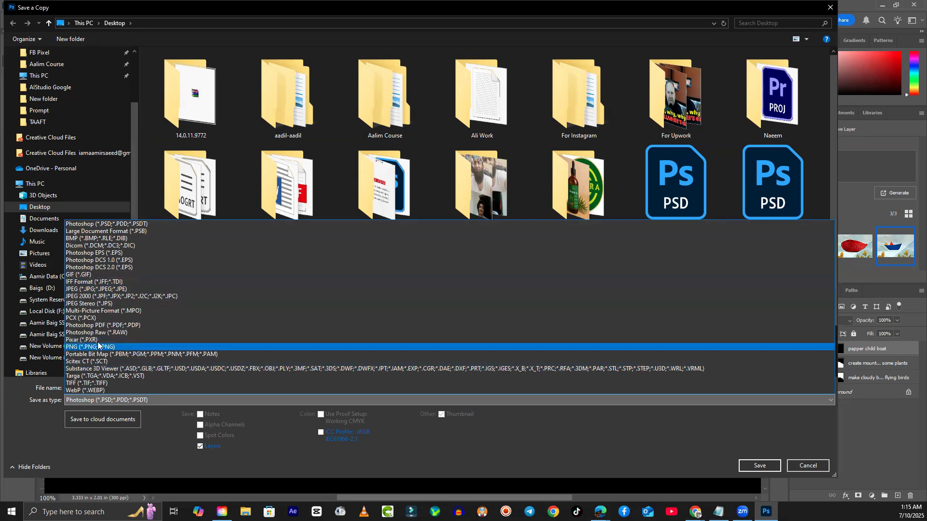
click(78, 289)
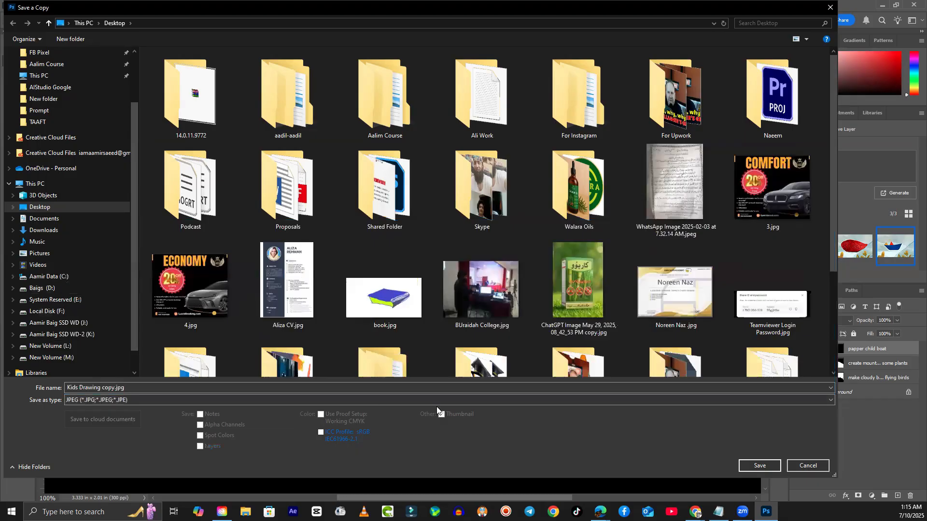
click(747, 466)
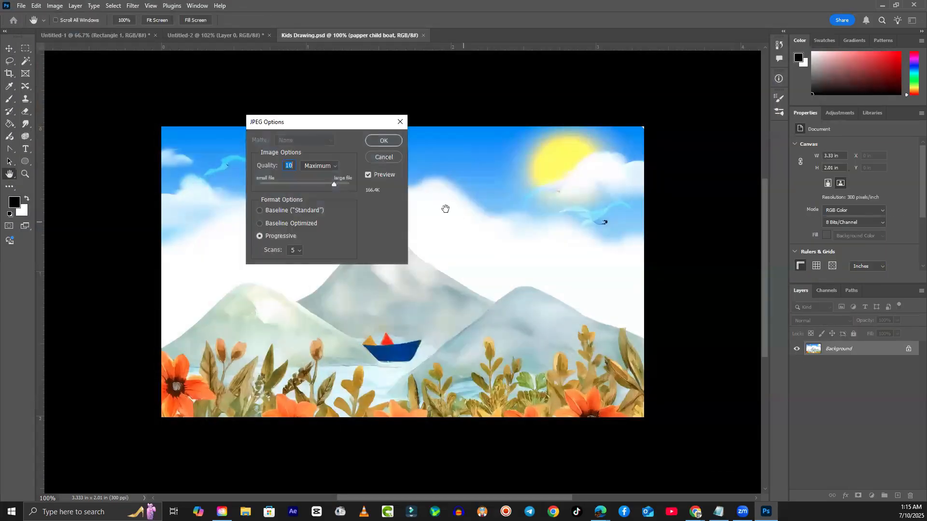
click(383, 140)
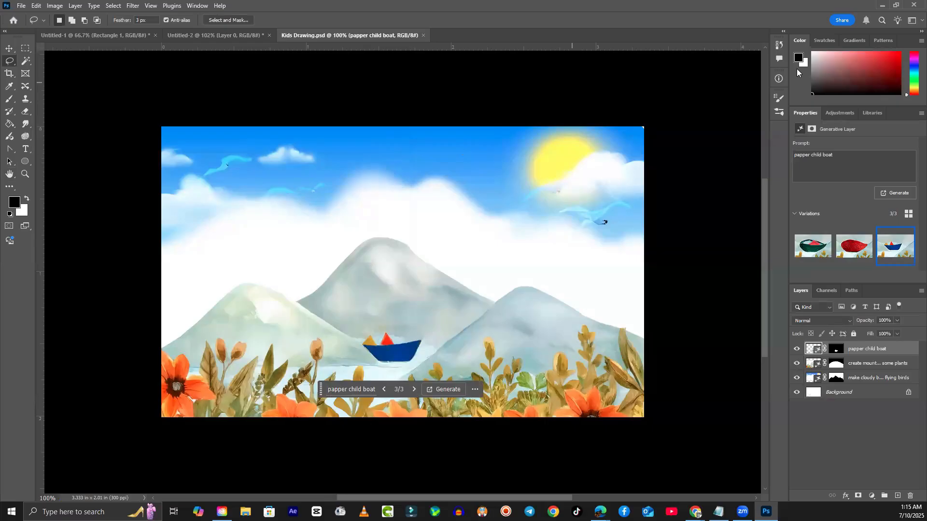
- Quit Photoshop, discarding unsaved changes to Untitled-2 and Untitled-1
click(882, 6)
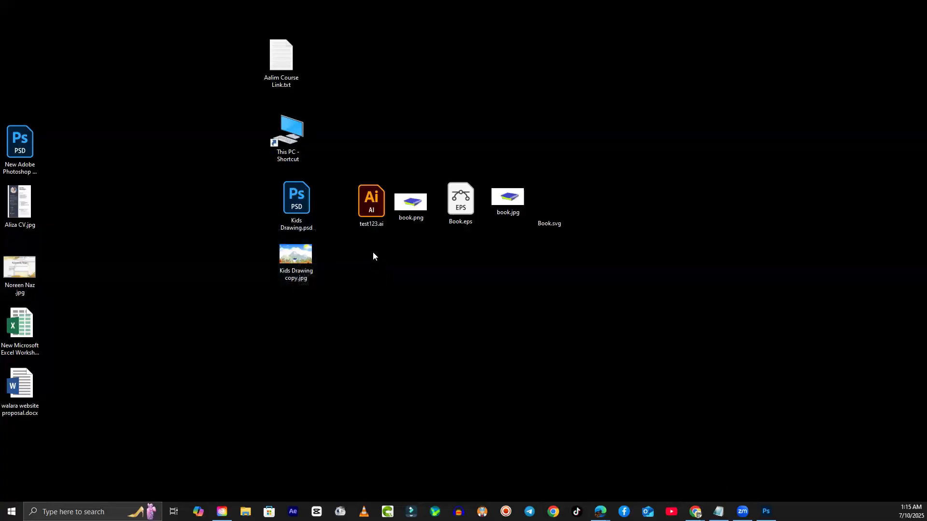
click(765, 511)
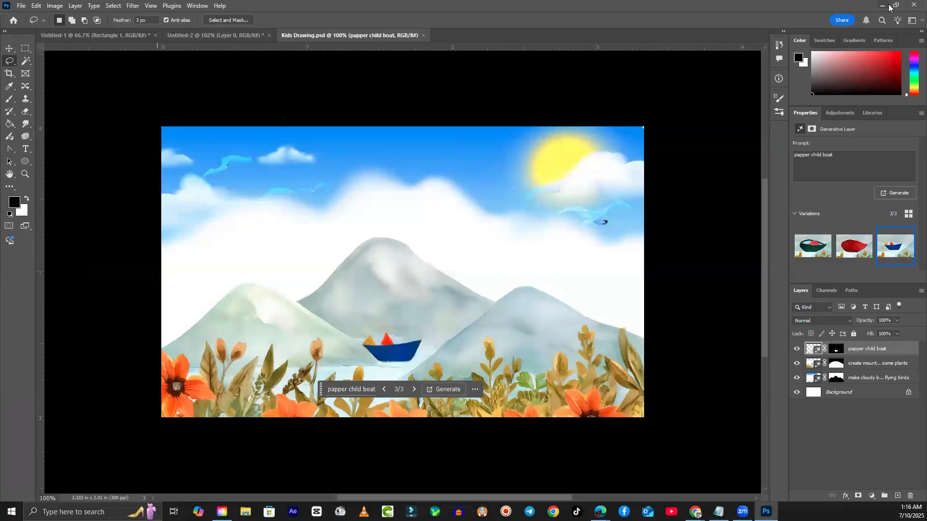
click(913, 5)
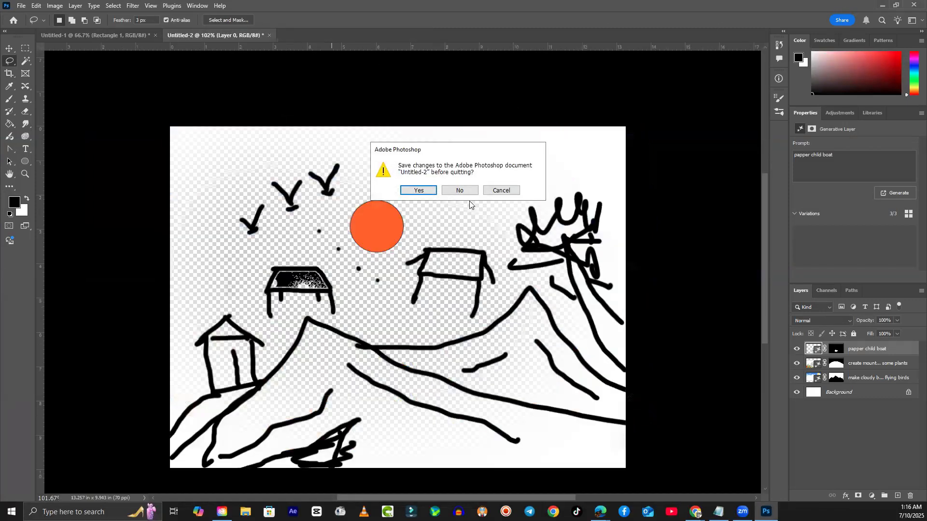
click(466, 190)
click(467, 191)
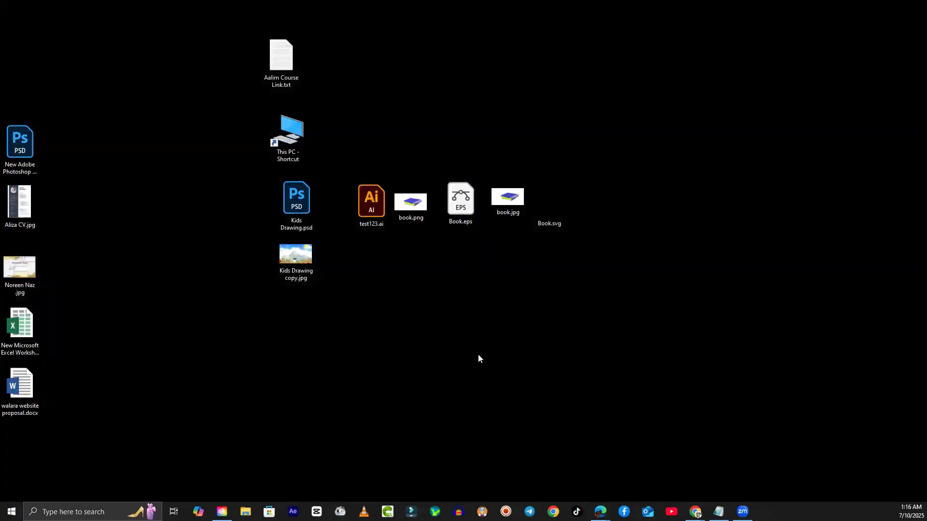
- View Kids Drawing copy.jpg in Windows Photos twice, closing the viewer each time
click(291, 261)
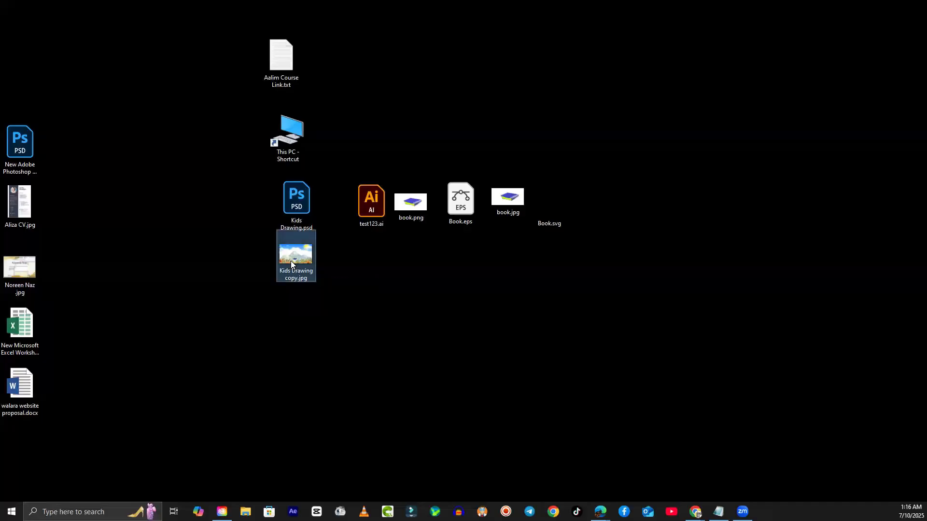
double_click(291, 260)
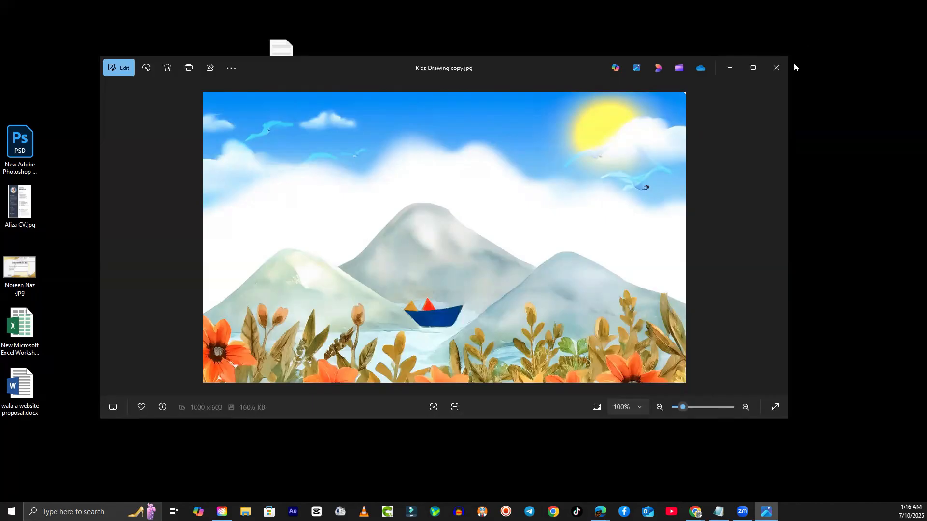
click(780, 68)
double_click(295, 261)
click(777, 68)
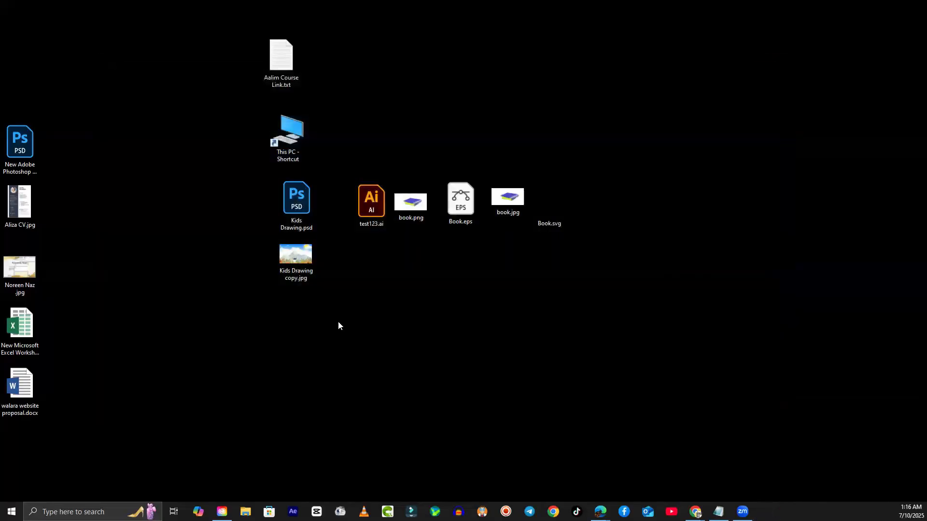
- Reopen Kids Drawing.psd from the desktop and bring Photoshop to the front
double_click(294, 202)
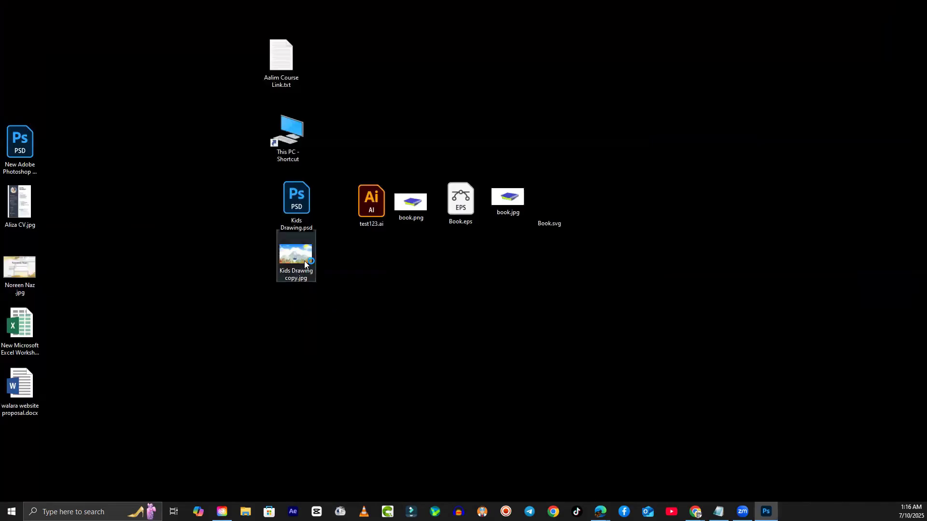
click(295, 202)
click(766, 512)
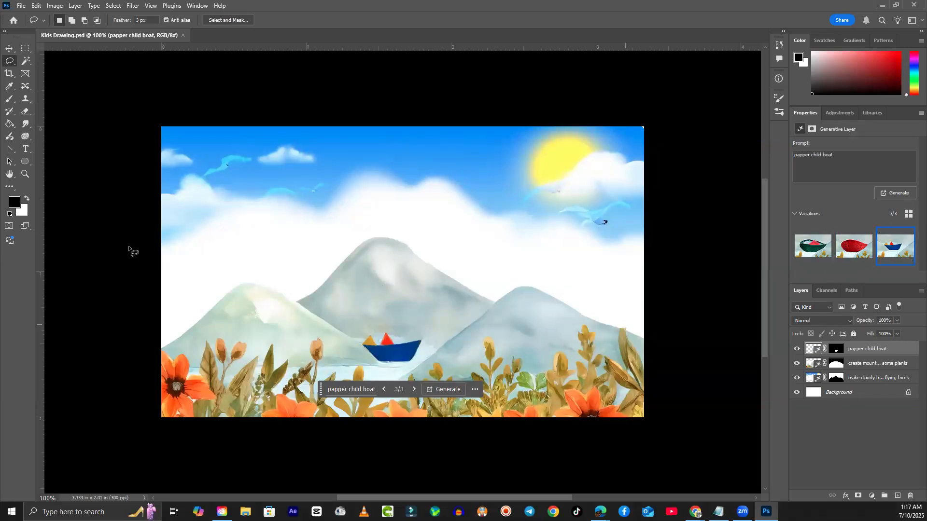
- Switch the mountains layer to its second variation, the realistic grassy hills
click(9, 48)
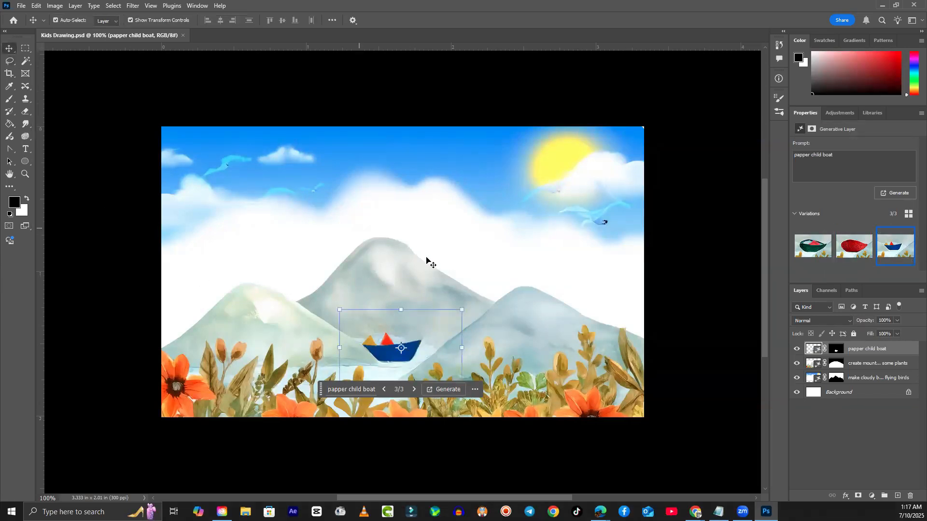
click(536, 318)
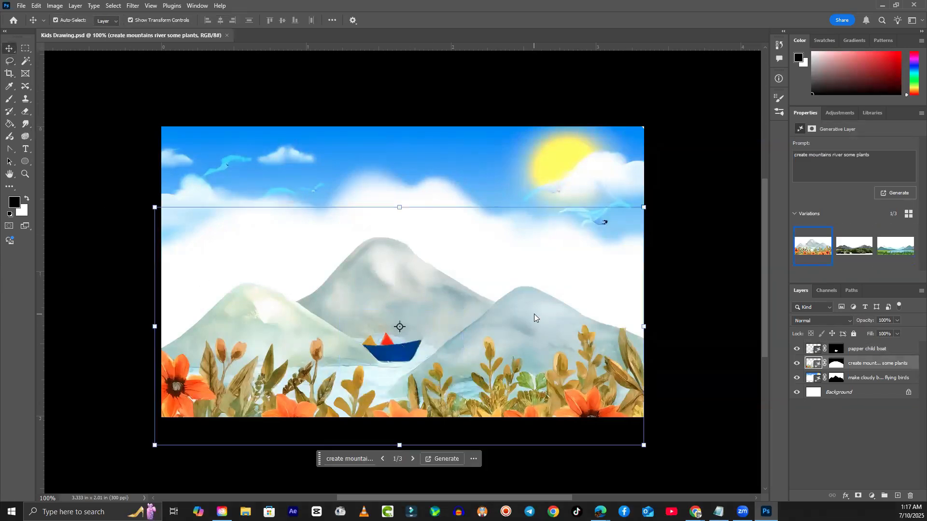
click(846, 251)
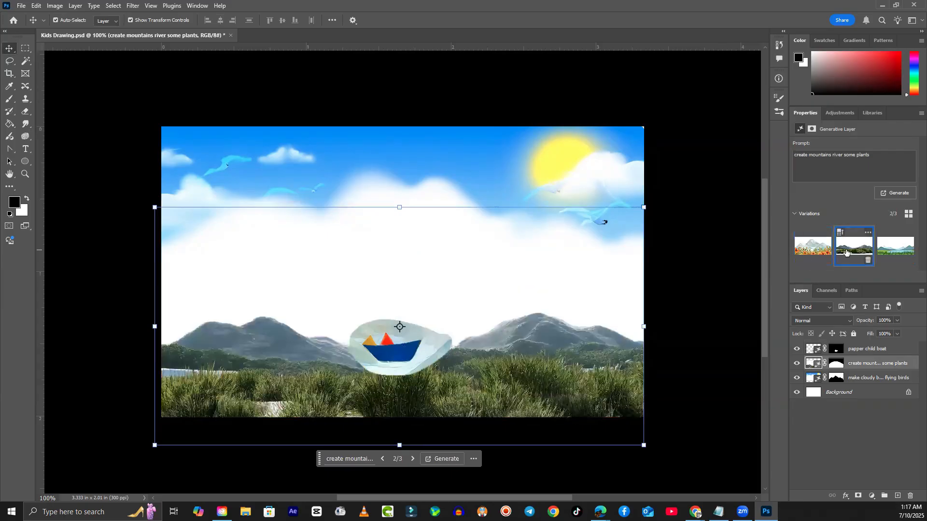
- Delete the papper child boat layer
click(383, 356)
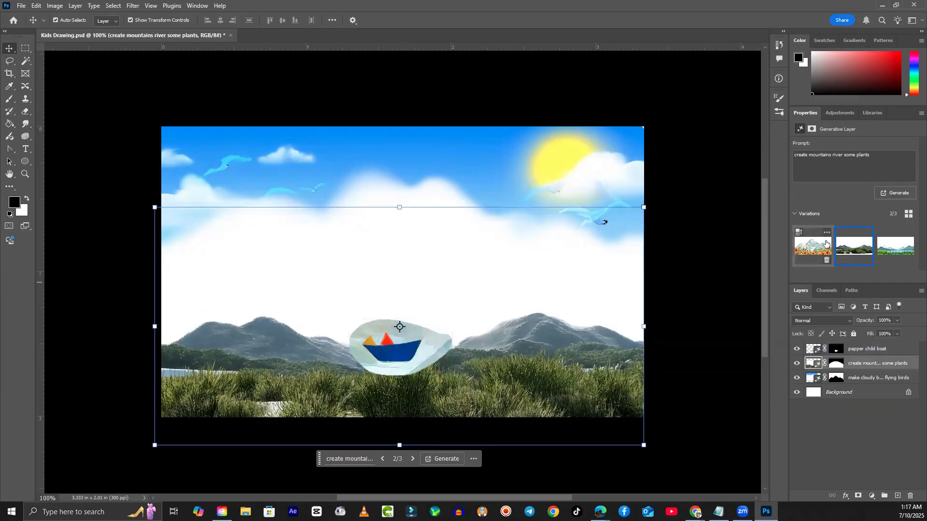
click(388, 352)
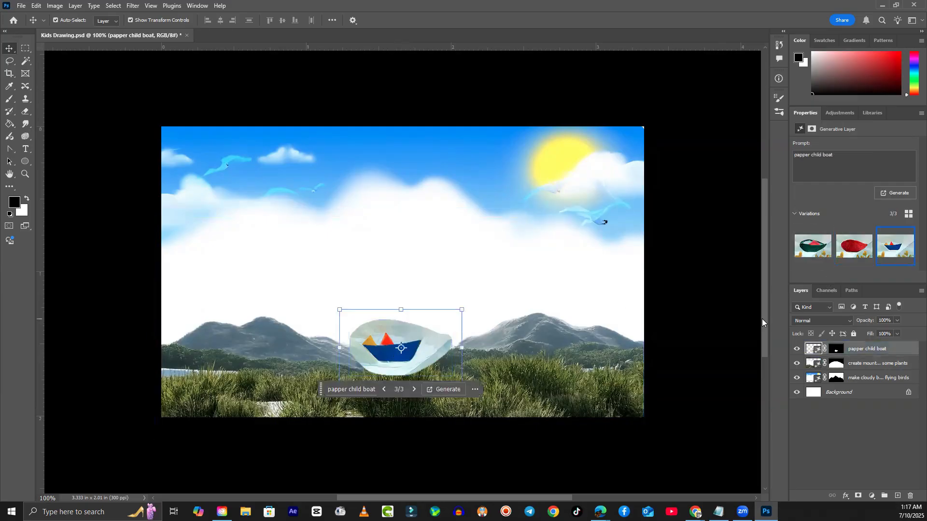
key(Delete)
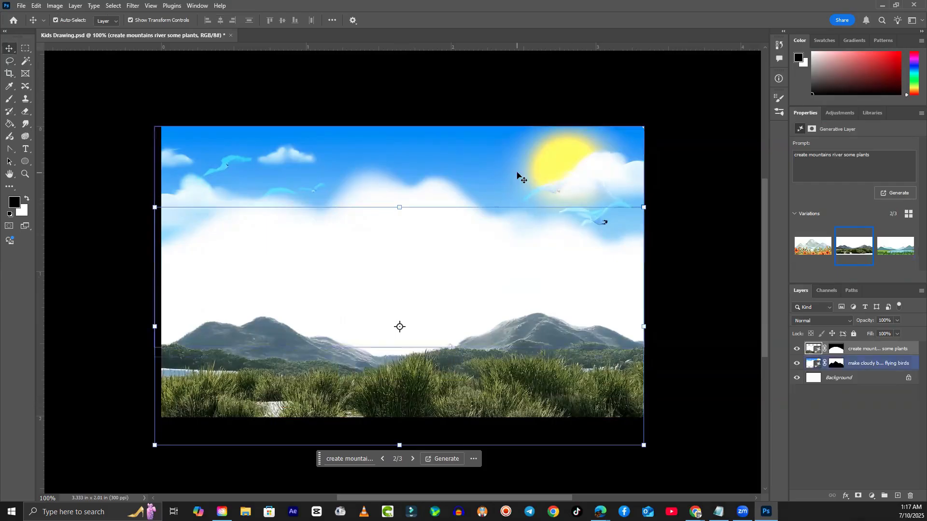
- Switch the sky layer to variation 3, a cartoon sun with puffy clouds
click(526, 185)
click(896, 247)
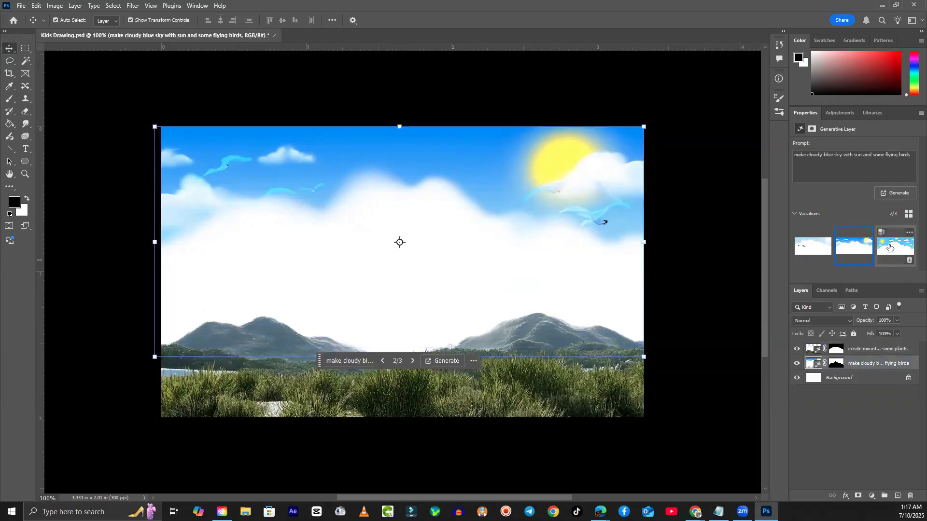
click(670, 360)
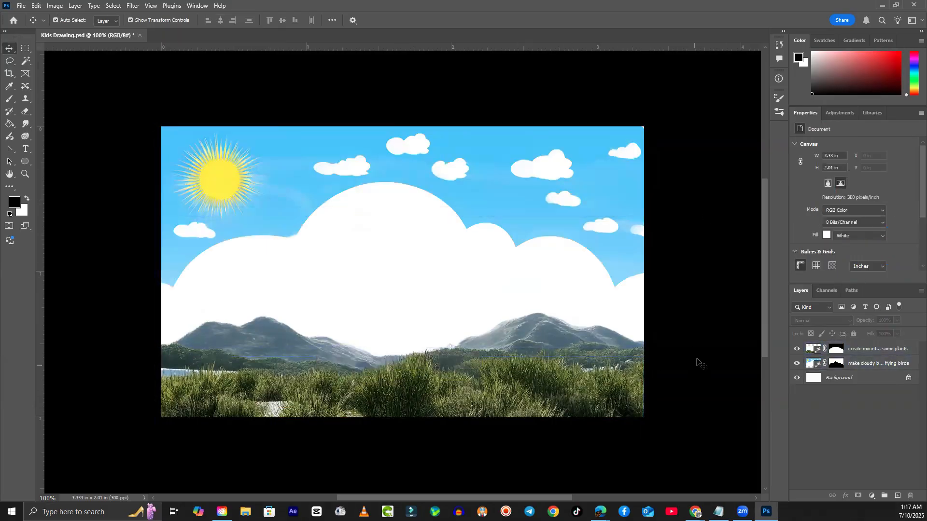
- Save a JPEG copy named Kids Drawing 2.jpg and place its desktop icon below Kids Drawing copy.jpg
click(22, 6)
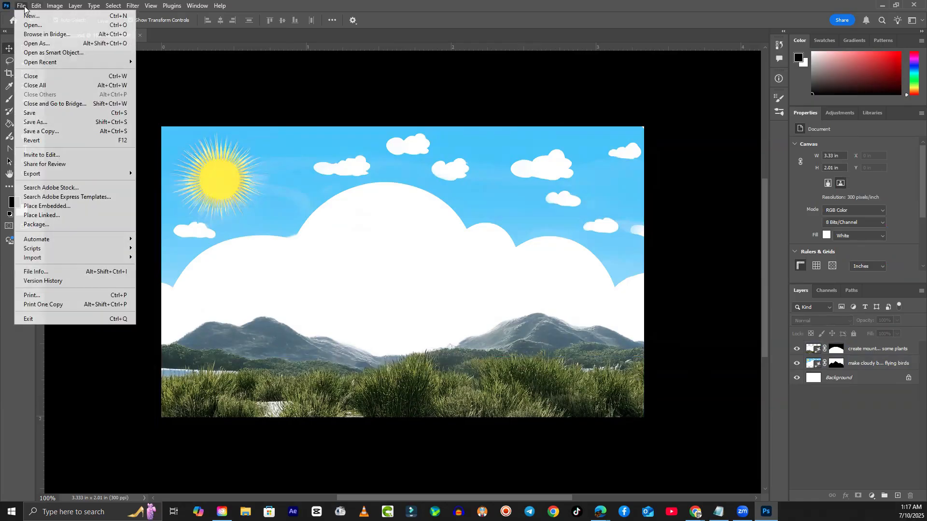
click(51, 132)
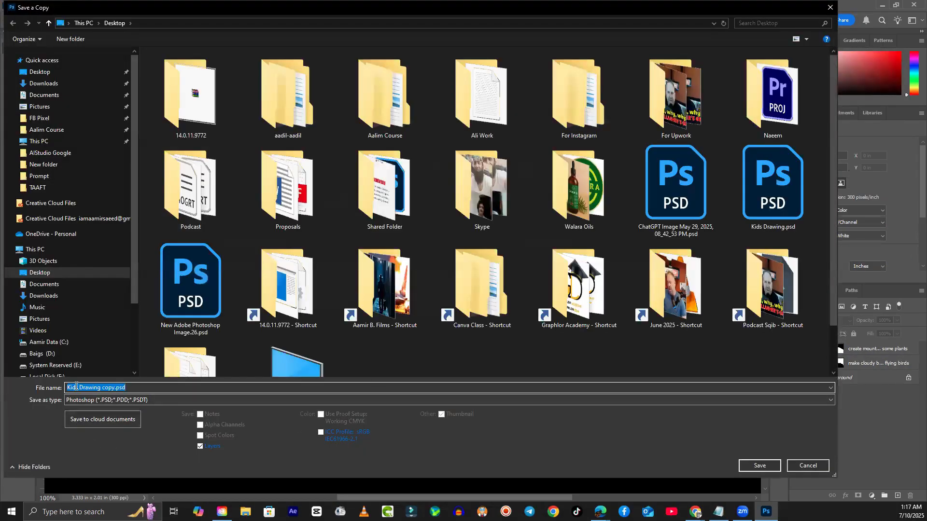
click(105, 388)
drag(103, 388, 116, 388)
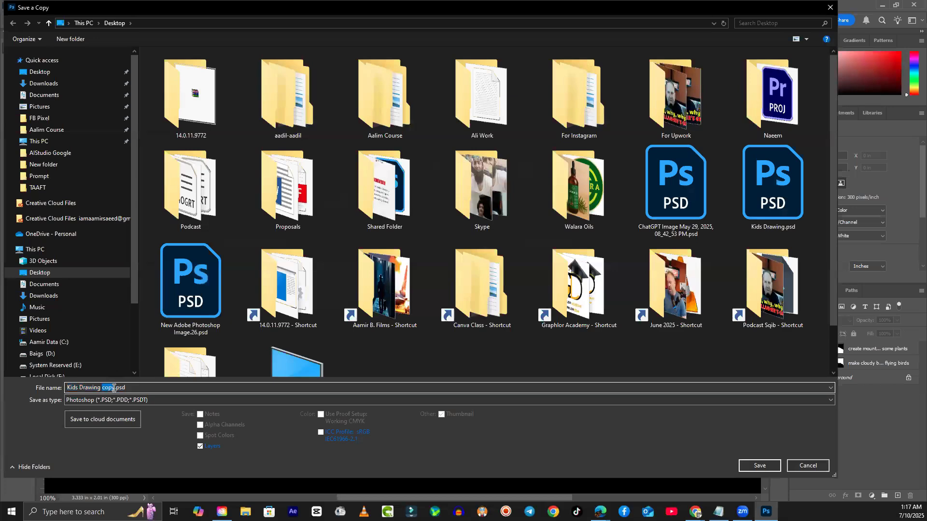
key(BackSpace)
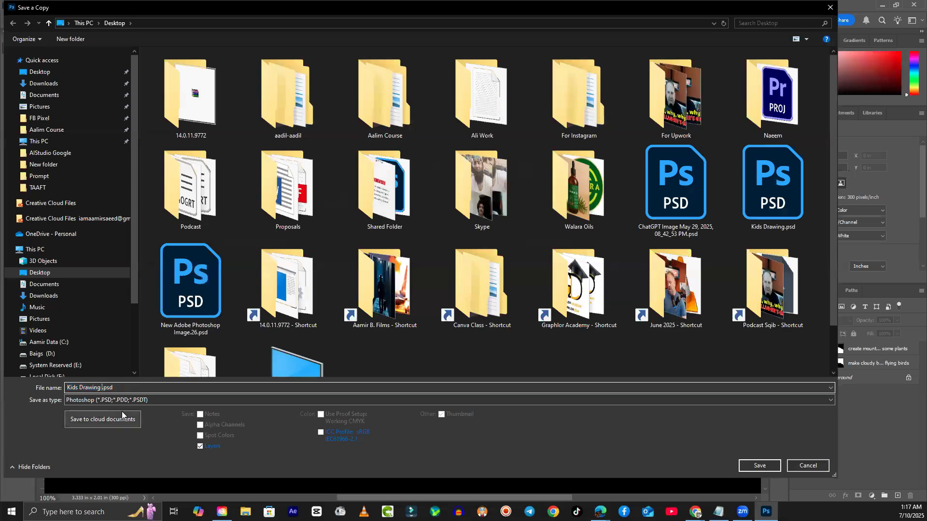
text(2)
click(84, 402)
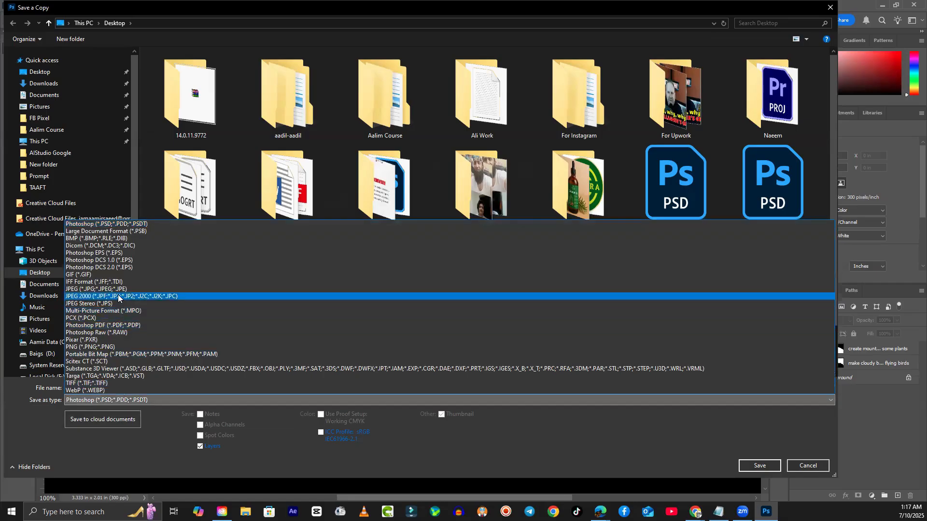
click(96, 289)
click(753, 465)
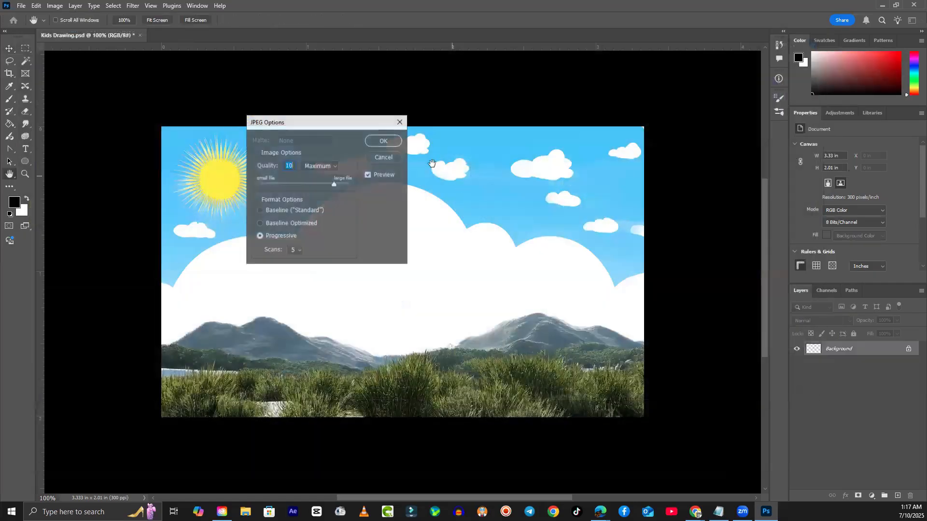
click(384, 144)
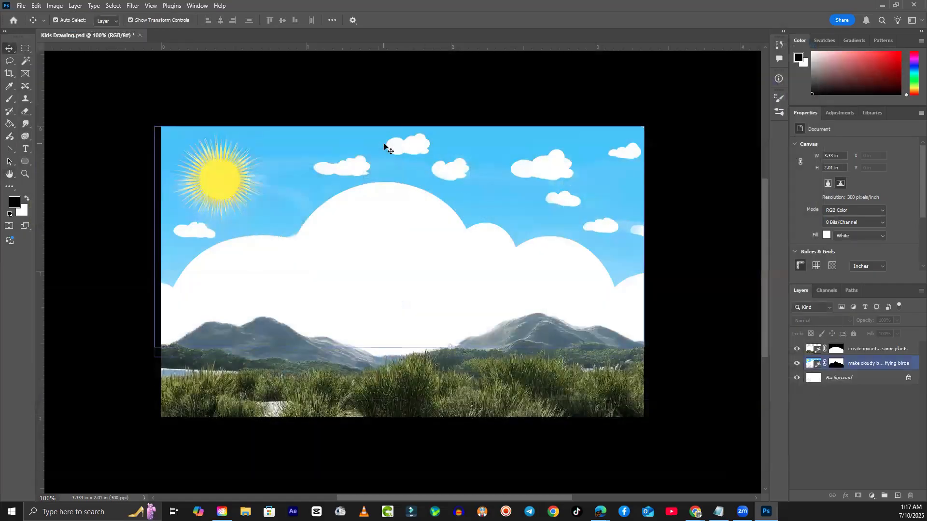
key(super+d)
mouse_move(1, 246)
mouse_down()
mouse_move(89, 248)
mouse_move(293, 310)
mouse_up()
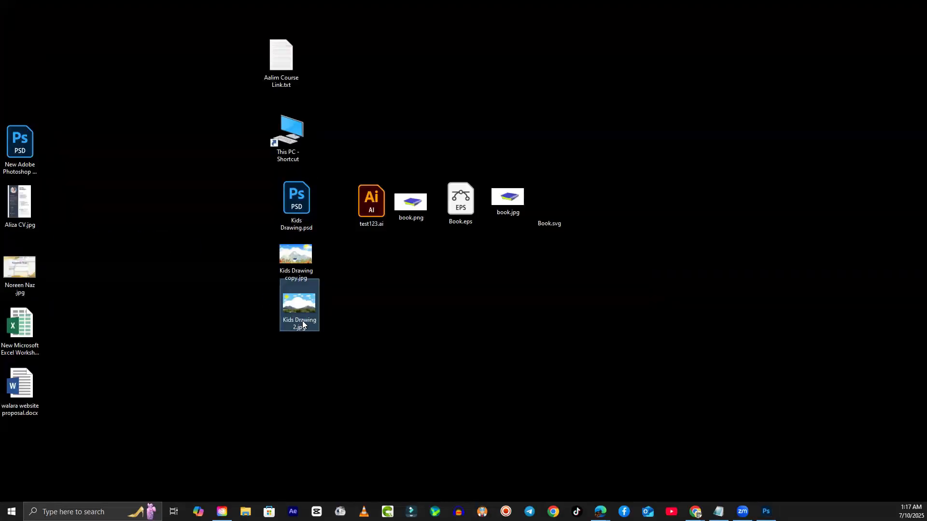
click(295, 263)
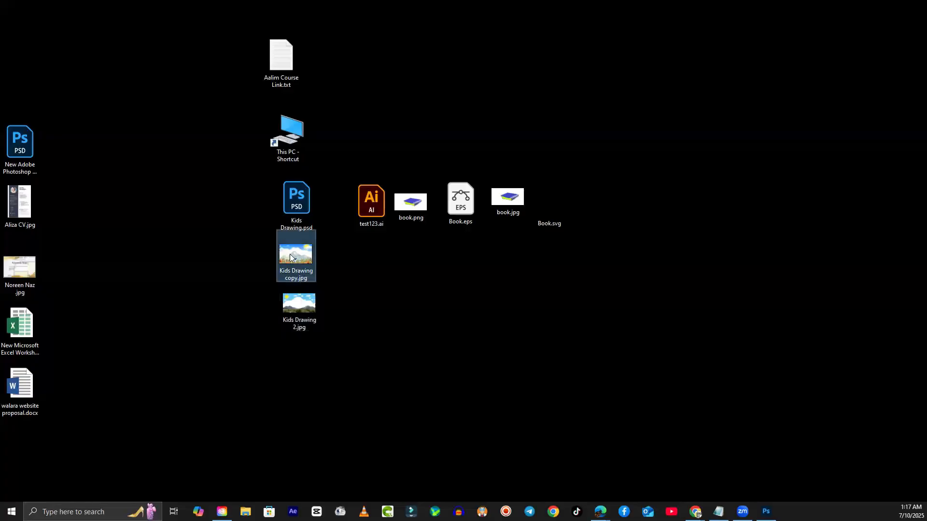
click(293, 308)
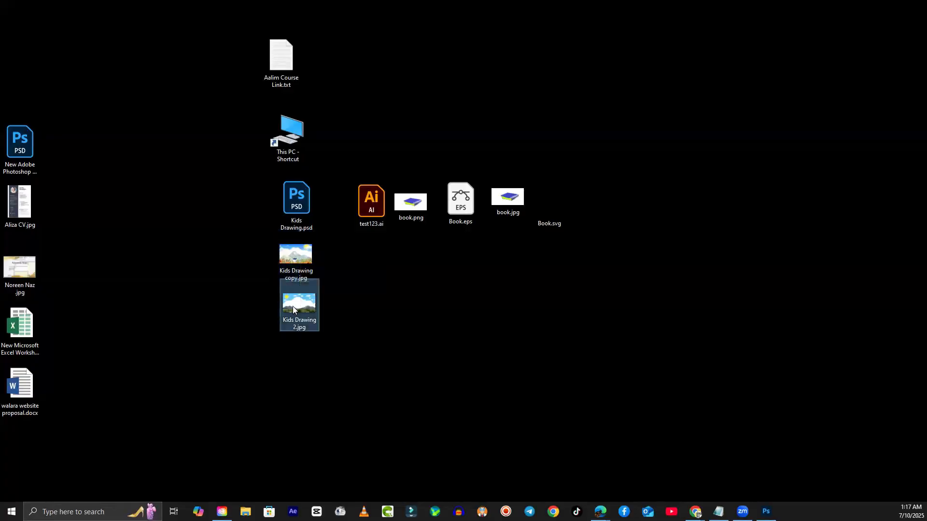
click(314, 202)
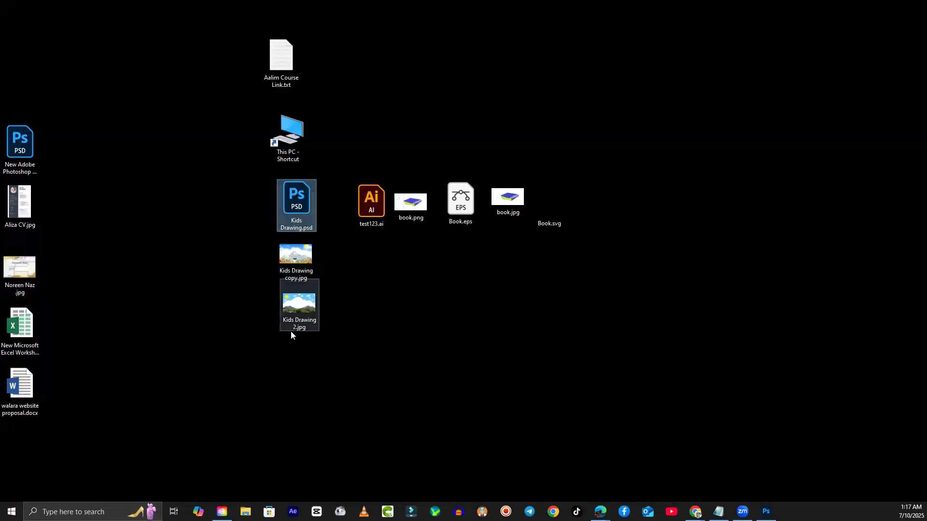
double_click(303, 317)
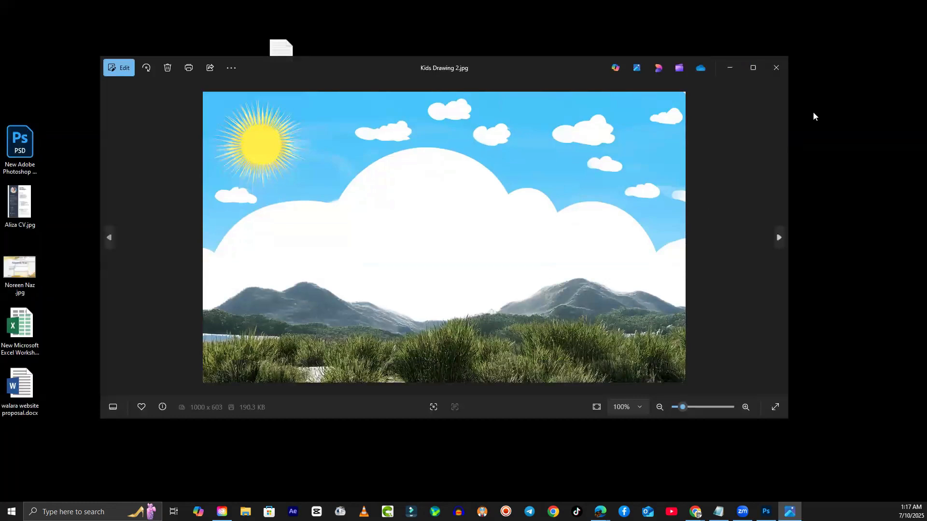
click(776, 68)
click(290, 221)
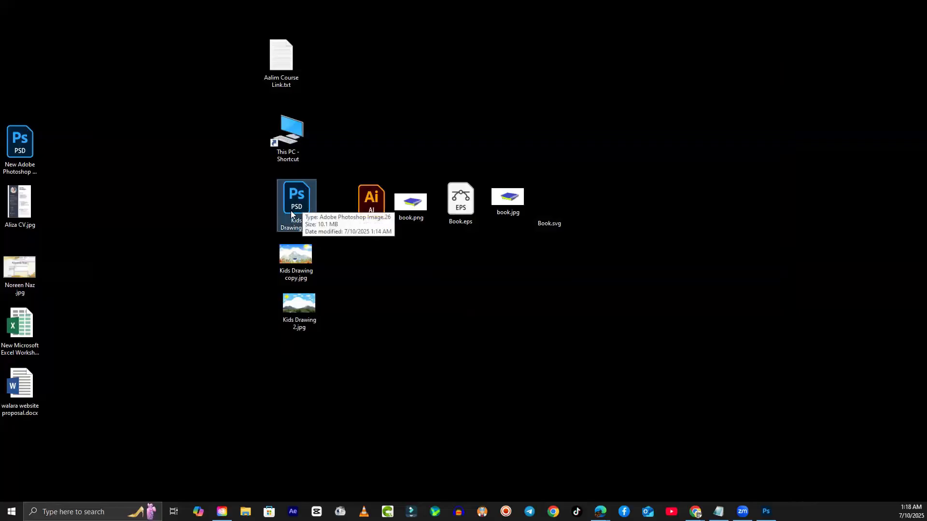
- Back in Photoshop, switch the mountains to the third variation with the lake
click(765, 511)
click(456, 301)
click(400, 140)
click(748, 316)
click(499, 303)
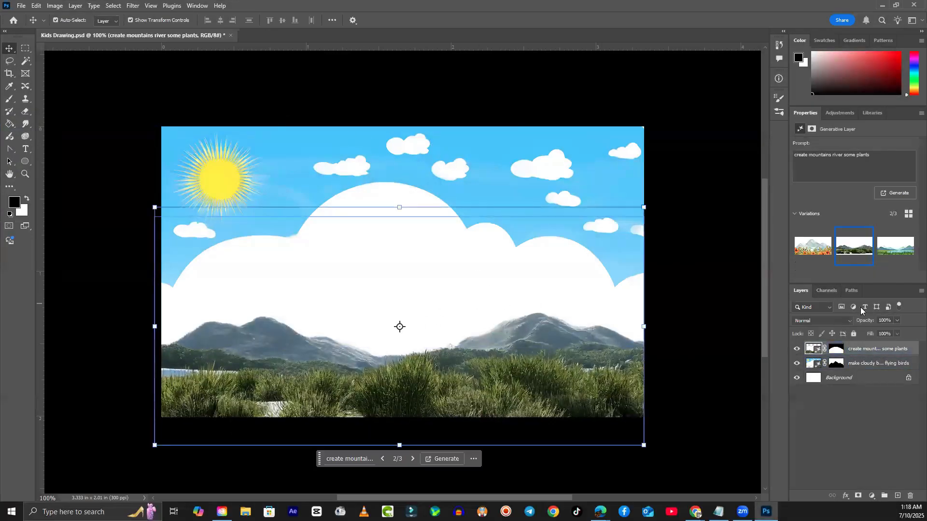
click(814, 250)
click(895, 246)
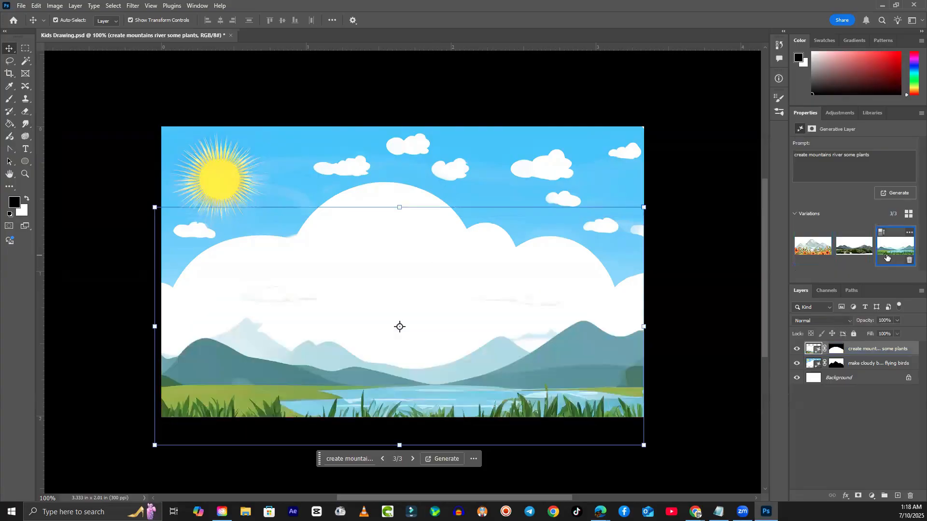
- Switch the sky to the first variation with birds, then glance at the File menu
click(457, 165)
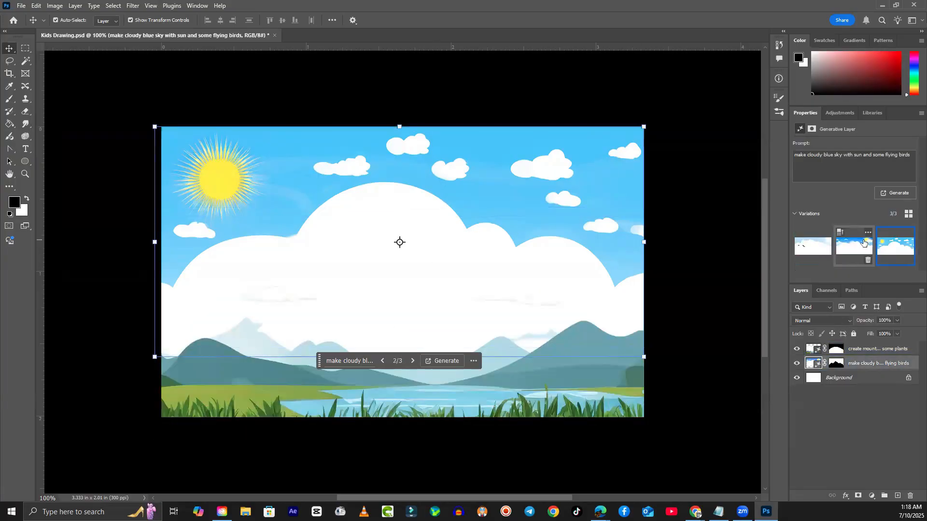
click(855, 246)
click(819, 251)
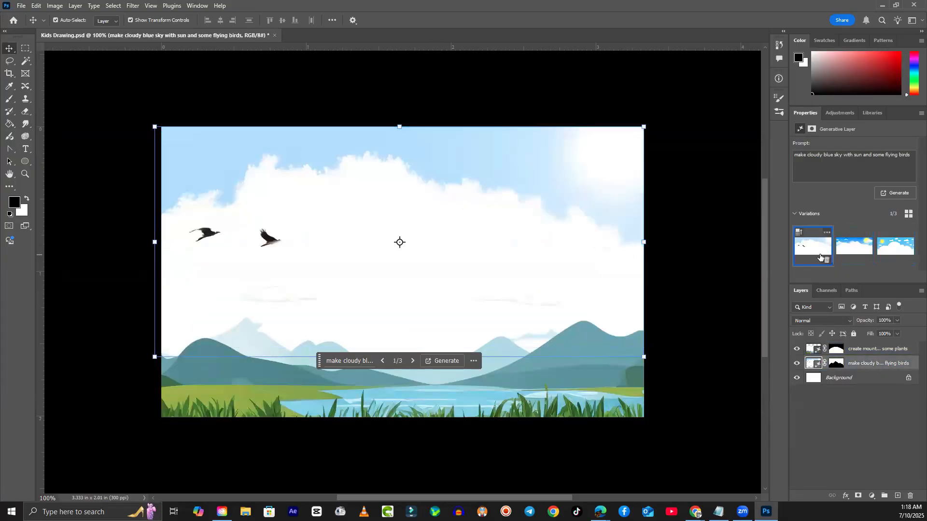
click(741, 365)
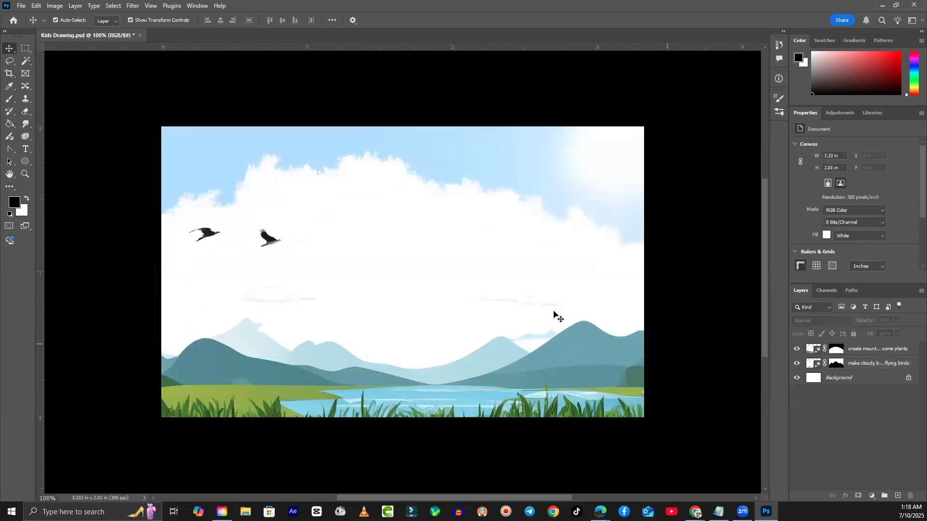
click(23, 6)
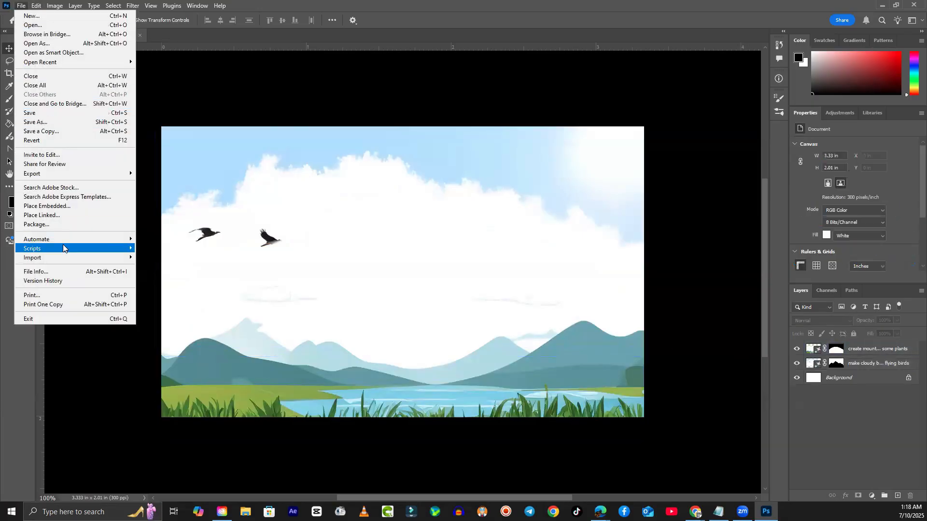
click(352, 74)
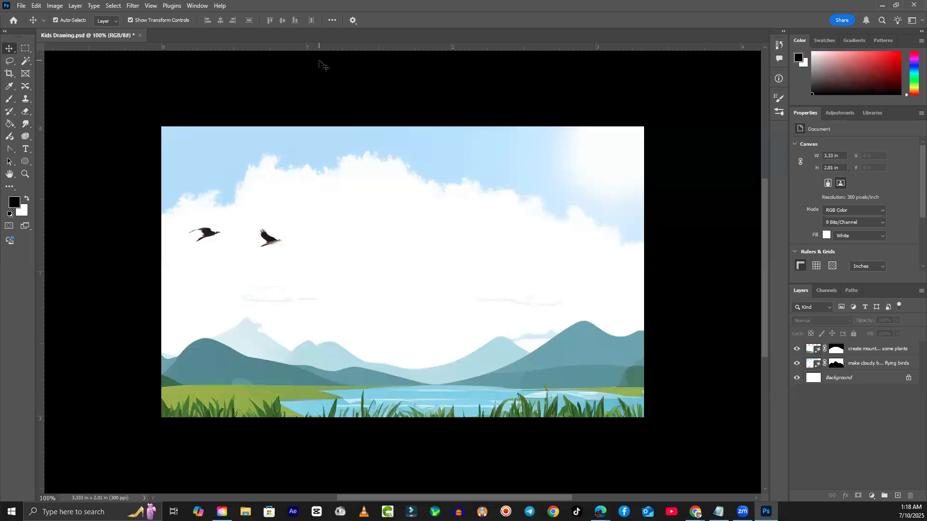
- Select the mountain and sky layers and nudge the mountain layer sideways and back
click(197, 376)
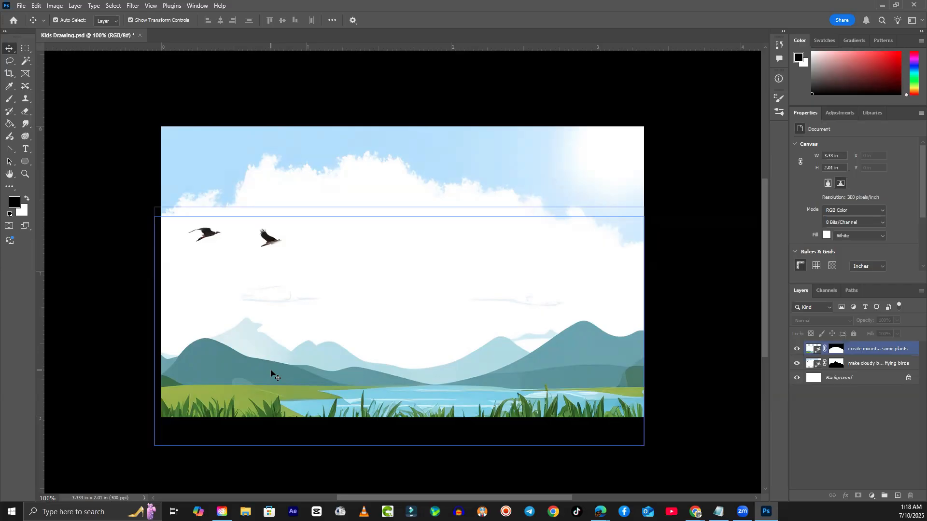
click(96, 137)
click(190, 214)
mouse_move(418, 235)
mouse_down()
mouse_move(384, 223)
mouse_move(422, 231)
mouse_up()
click(683, 259)
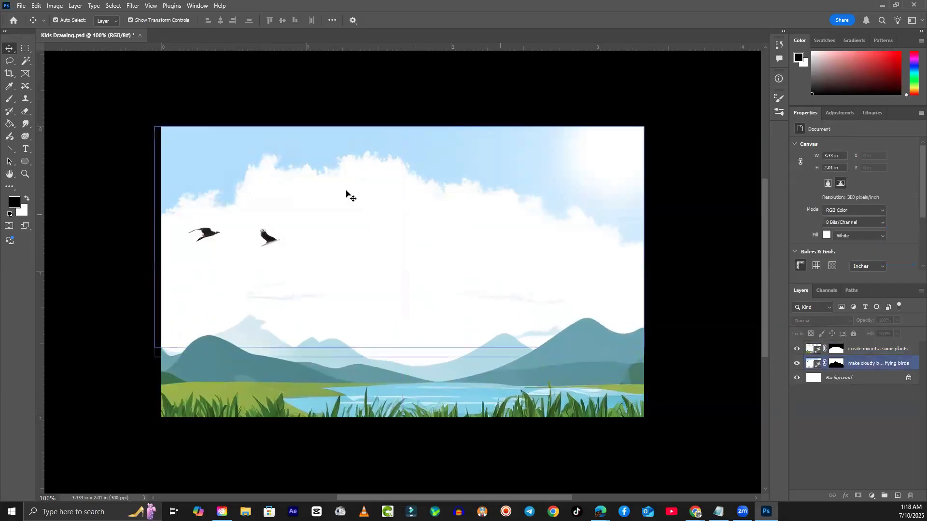
- Open Kids Drawing copy.jpg from the Desktop as a second Photoshop document
click(21, 7)
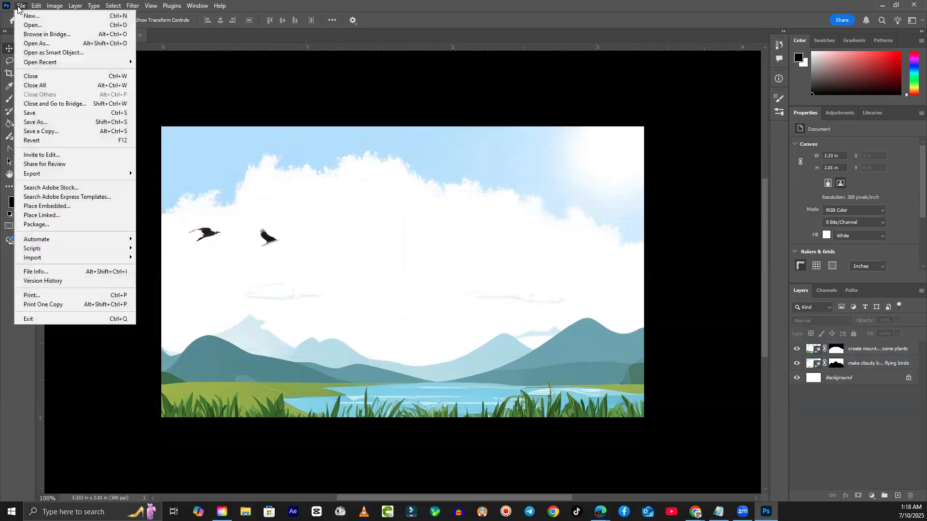
click(32, 25)
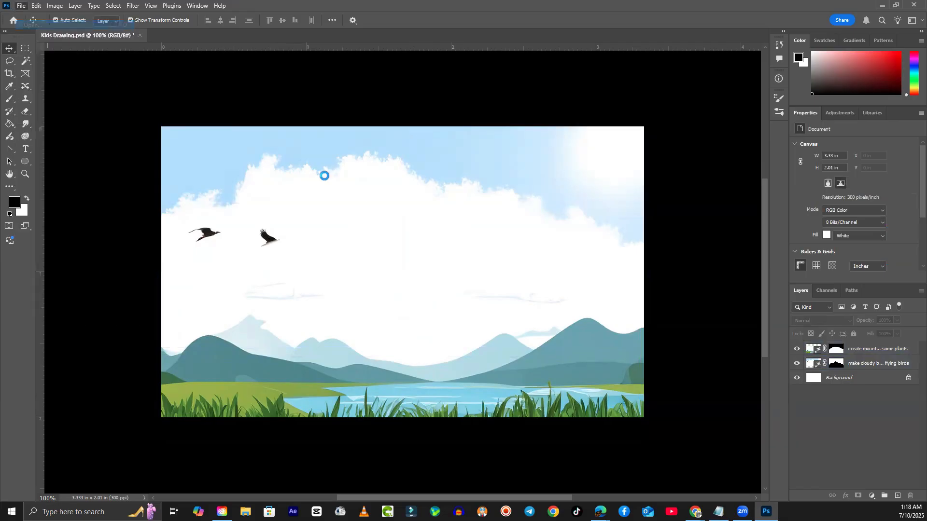
scroll(549, 342, down, 5)
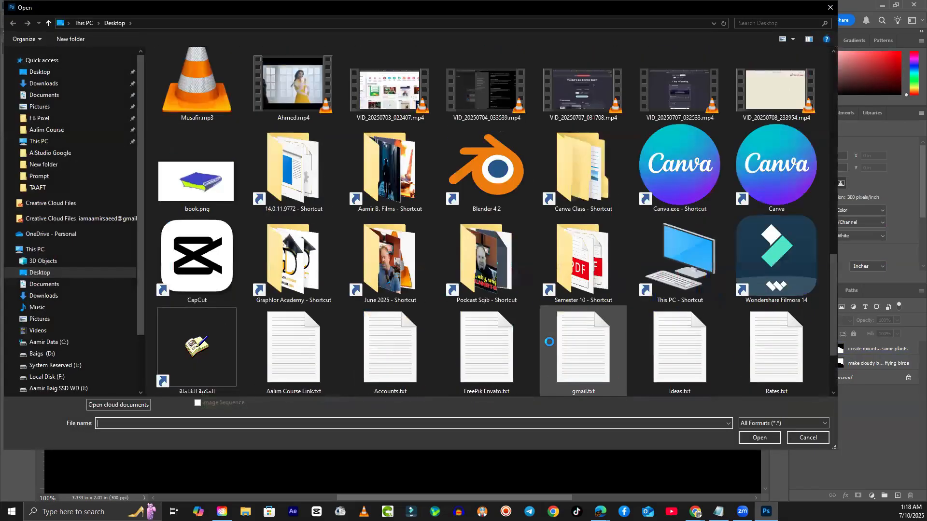
scroll(549, 342, down, 2)
scroll(549, 342, up, 6)
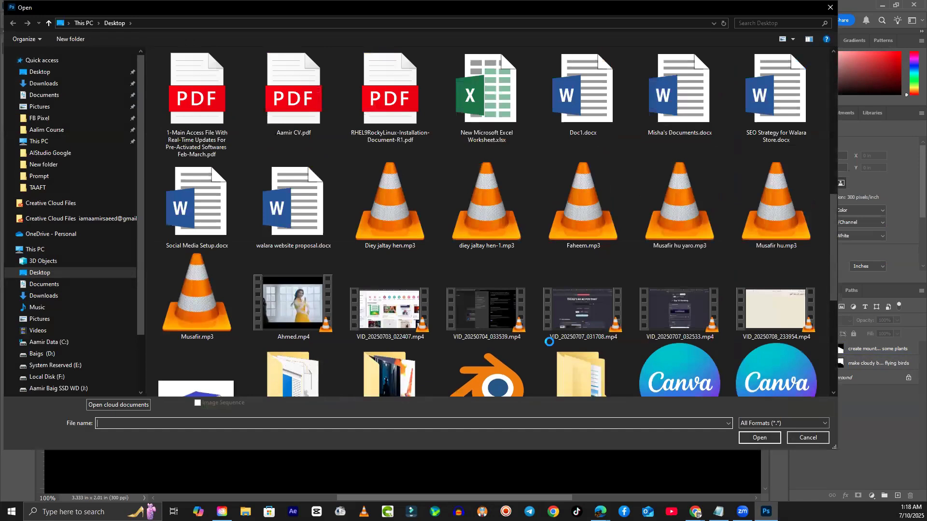
scroll(549, 342, up, 3)
click(478, 216)
click(768, 438)
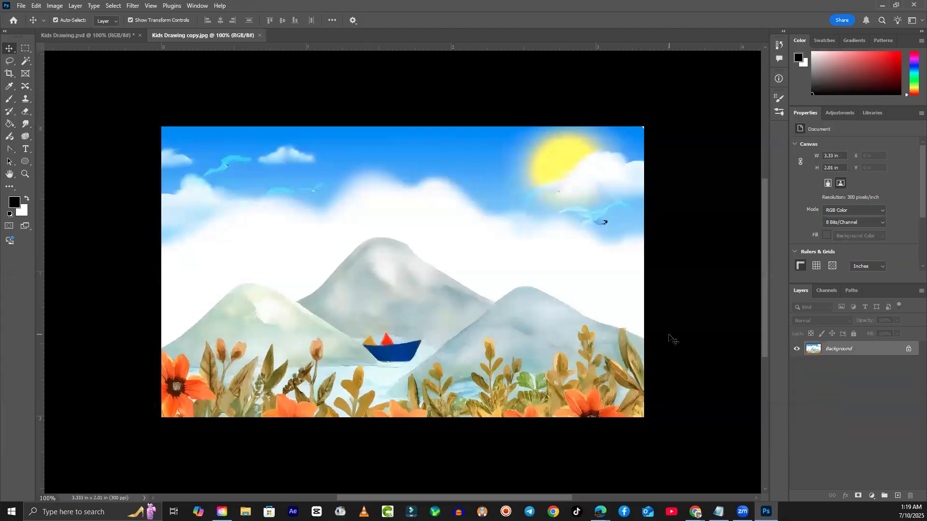
- After the locked JPEG background refuses to move, give the PSD's mountains layer the watercolour flower variation
mouse_move(460, 269)
mouse_down()
mouse_move(471, 265)
mouse_move(471, 275)
mouse_up()
click(539, 213)
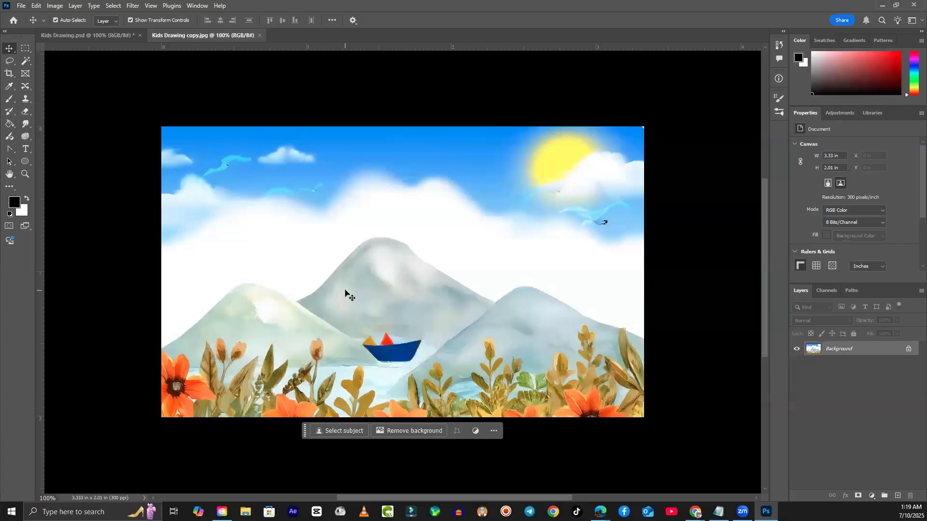
click(112, 37)
click(533, 387)
click(854, 245)
click(818, 254)
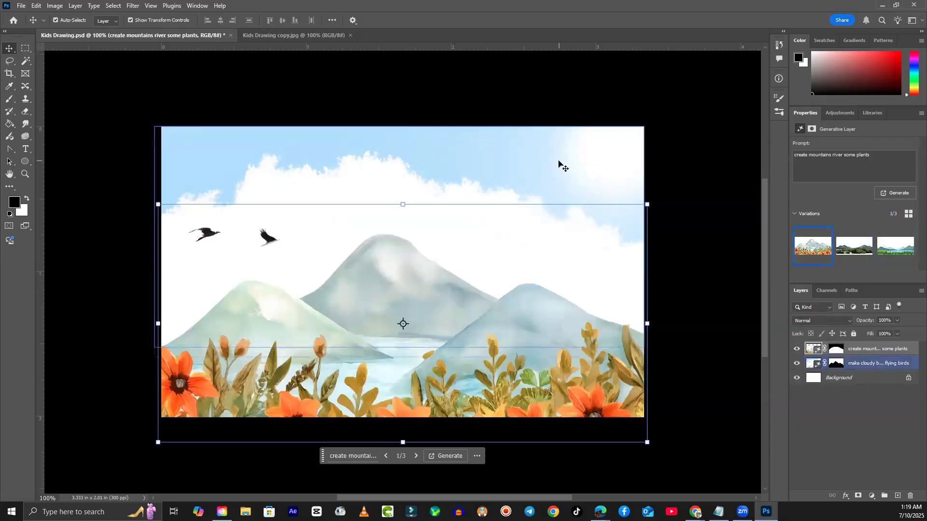
- Set the sky layer to the sun-at-right variation after comparing the second and third options
click(560, 162)
click(854, 246)
click(896, 246)
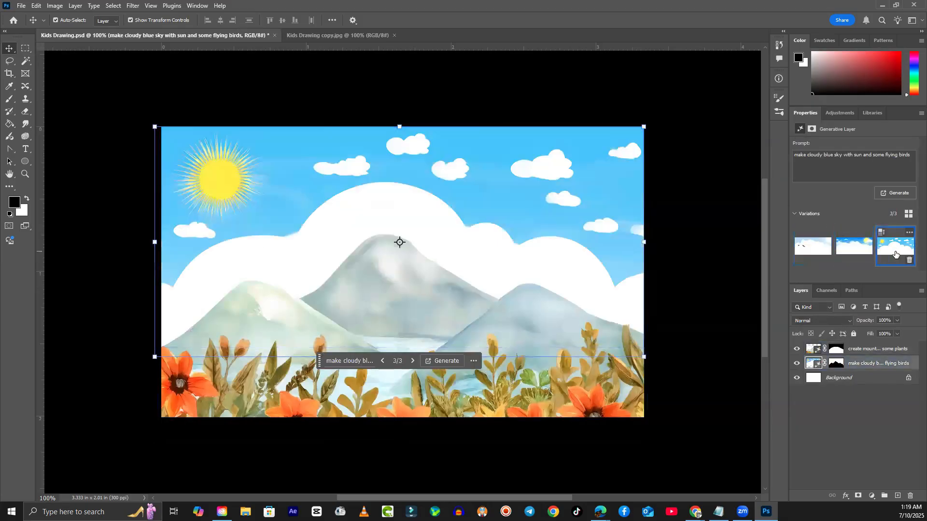
click(854, 257)
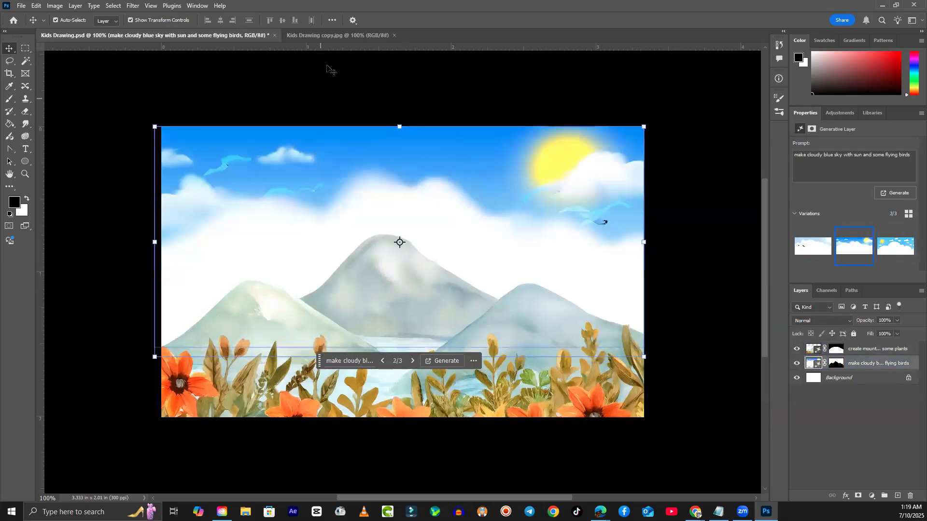
- Compare with the JPEG copy, select the top mountains layer, then bring the JPEG copy to front
click(325, 35)
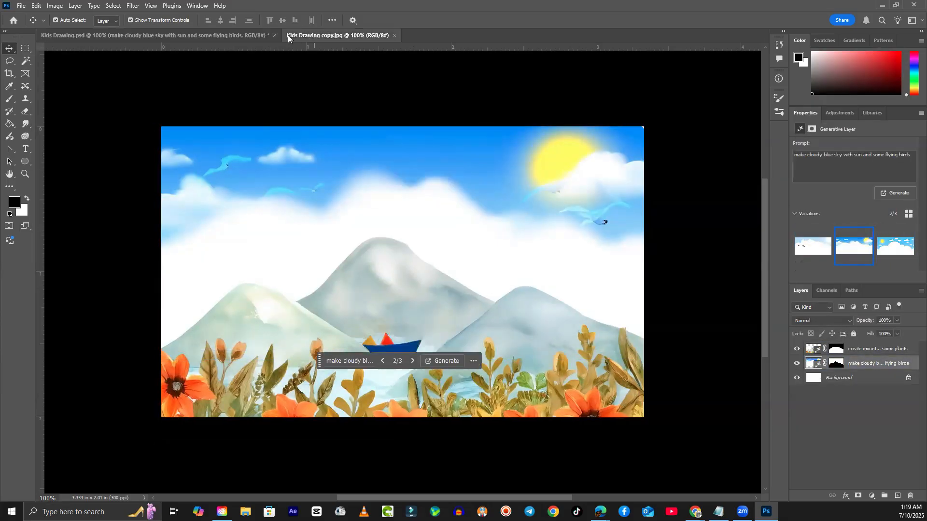
click(218, 37)
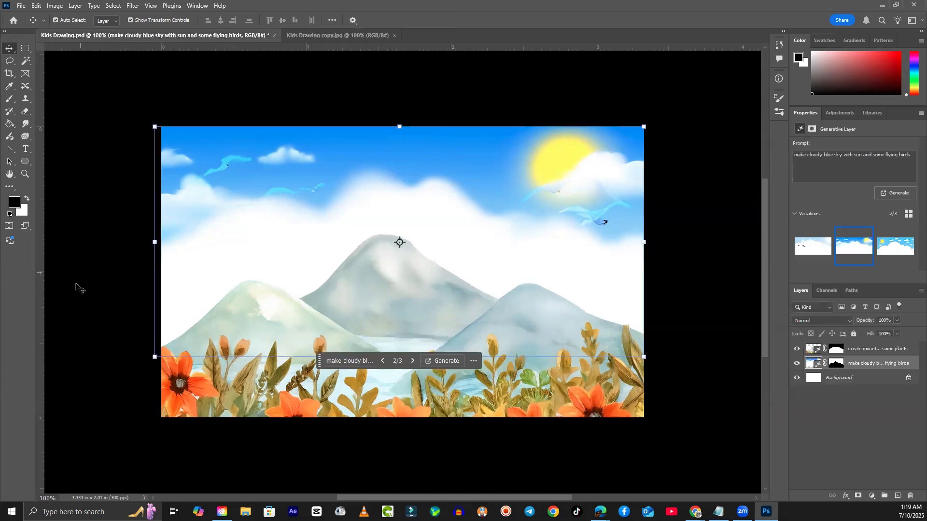
click(506, 317)
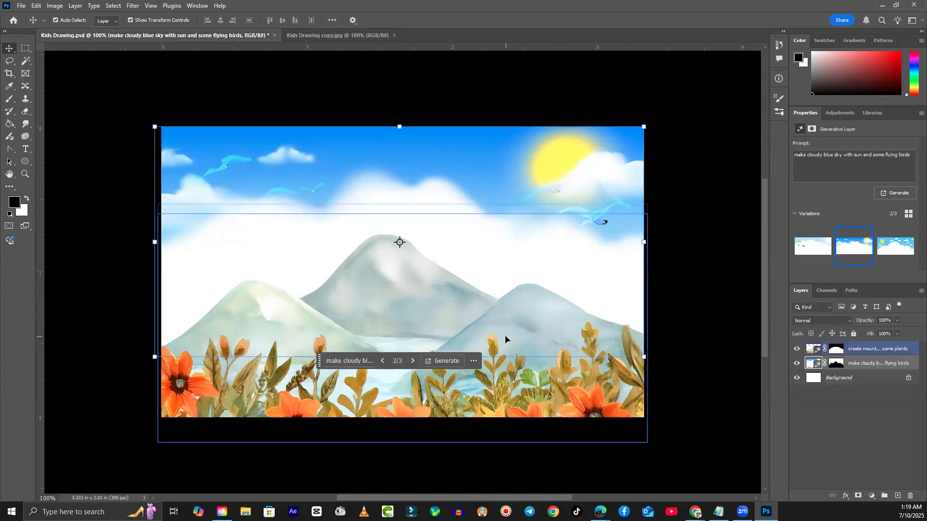
click(337, 35)
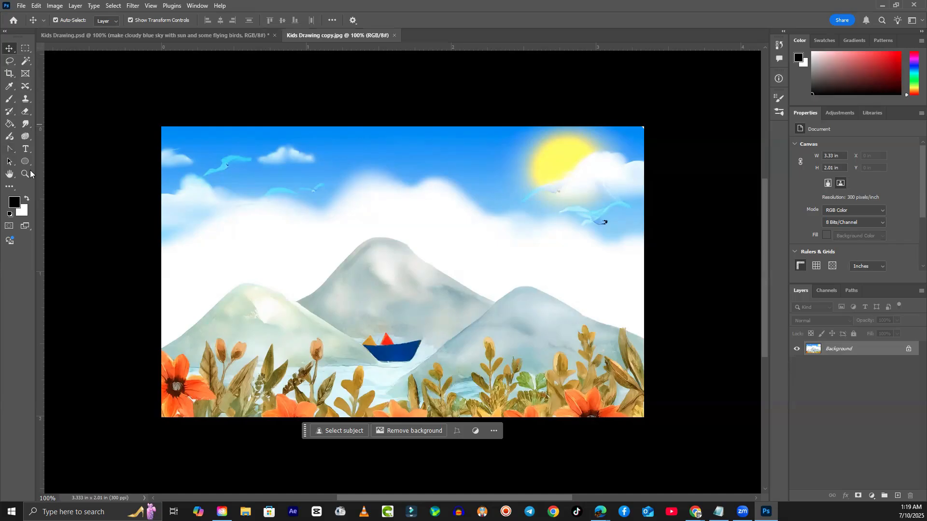
click(5, 33)
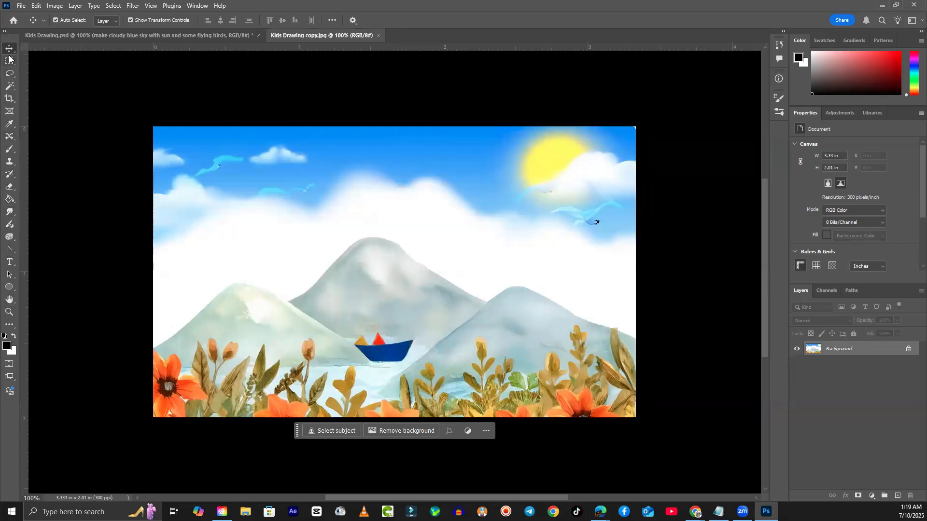
click(5, 33)
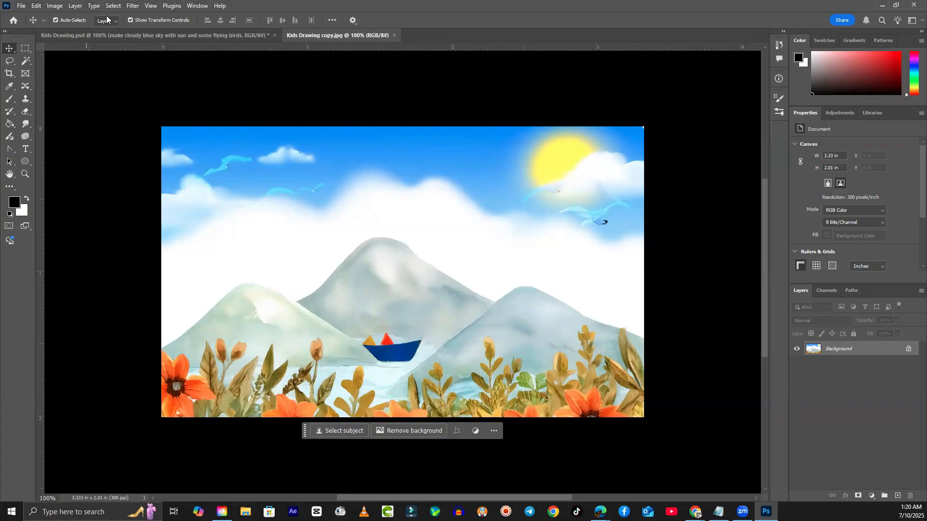
click(21, 6)
mouse_move(35, 5)
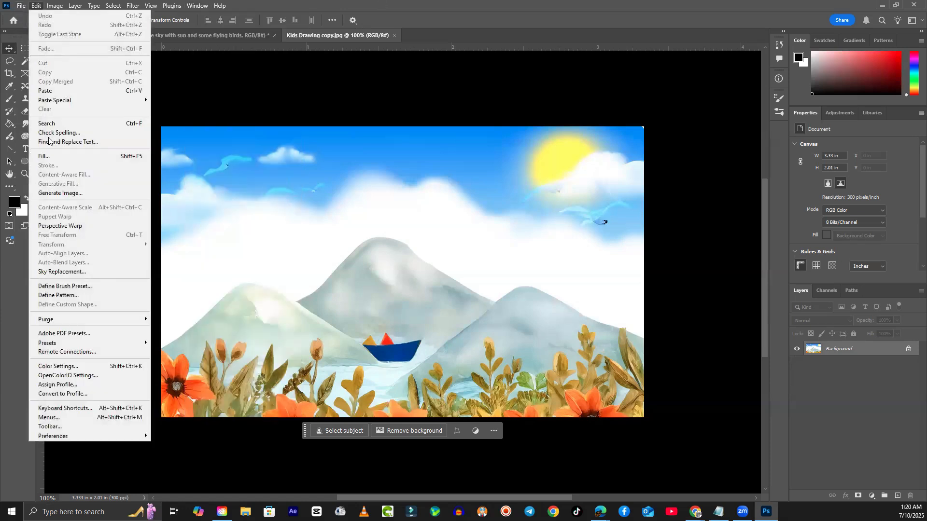
mouse_move(69, 8)
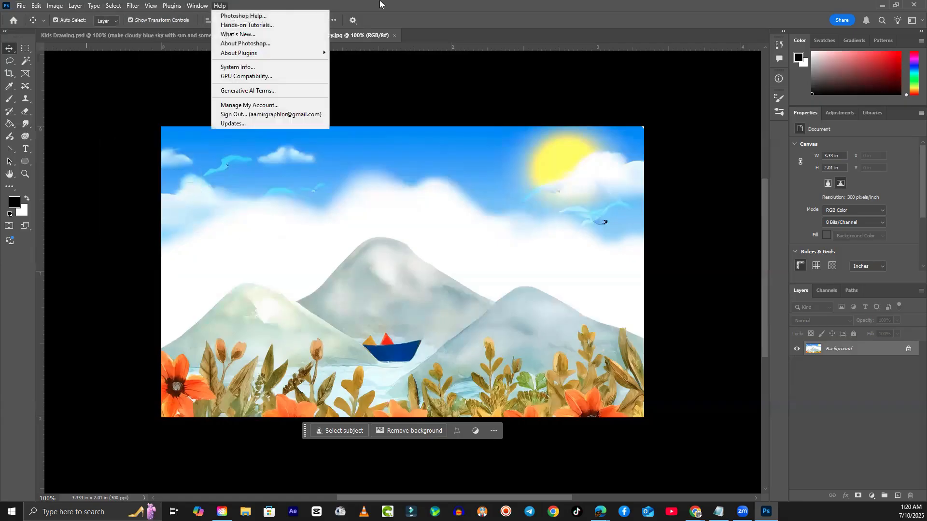
click(440, 3)
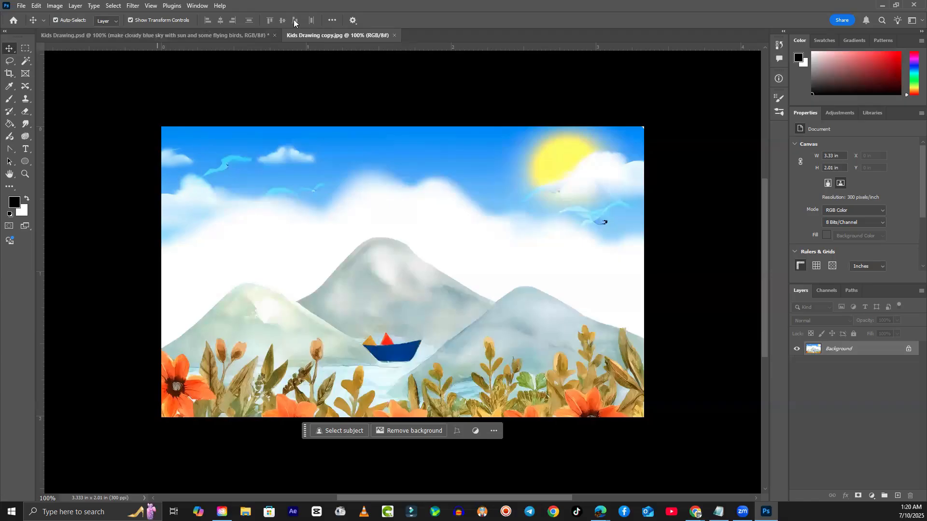
- Cycle through the Lasso, Rectangular Marquee, Crop and Frame tools
click(10, 61)
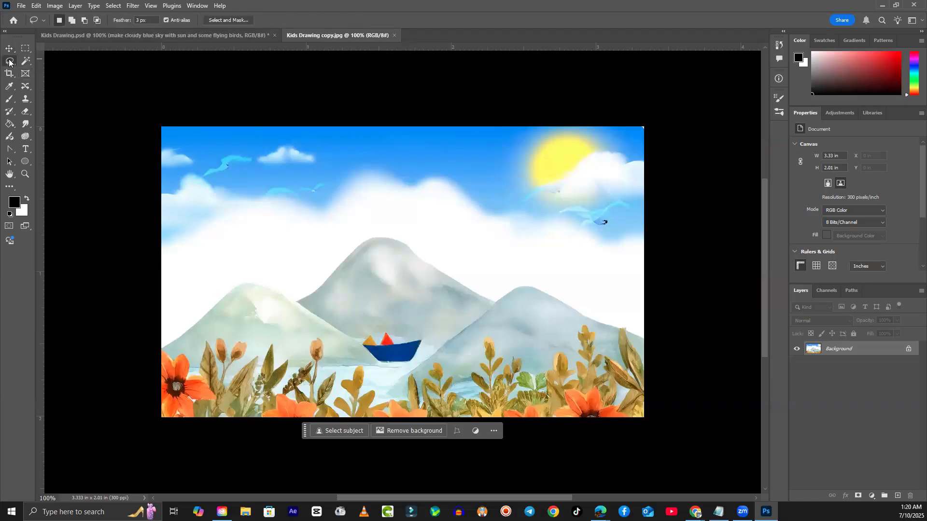
click(26, 48)
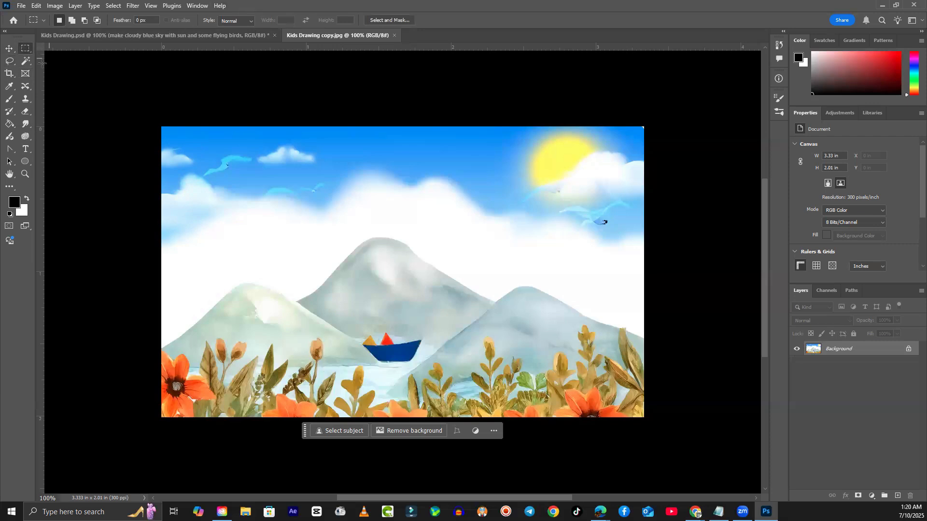
click(10, 61)
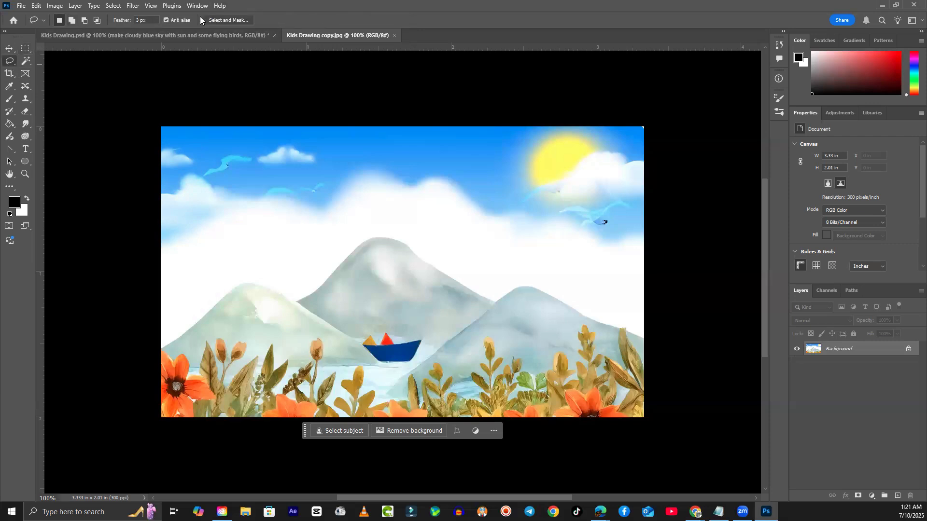
click(9, 76)
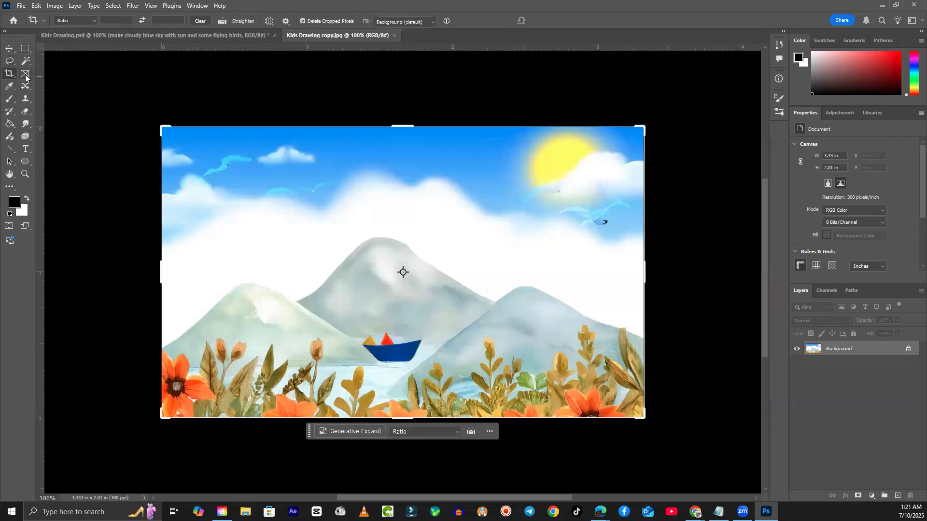
click(25, 75)
- Step through the Brush, Clone Stamp, Smudge, Convert Point and Paint Bucket tools
click(9, 99)
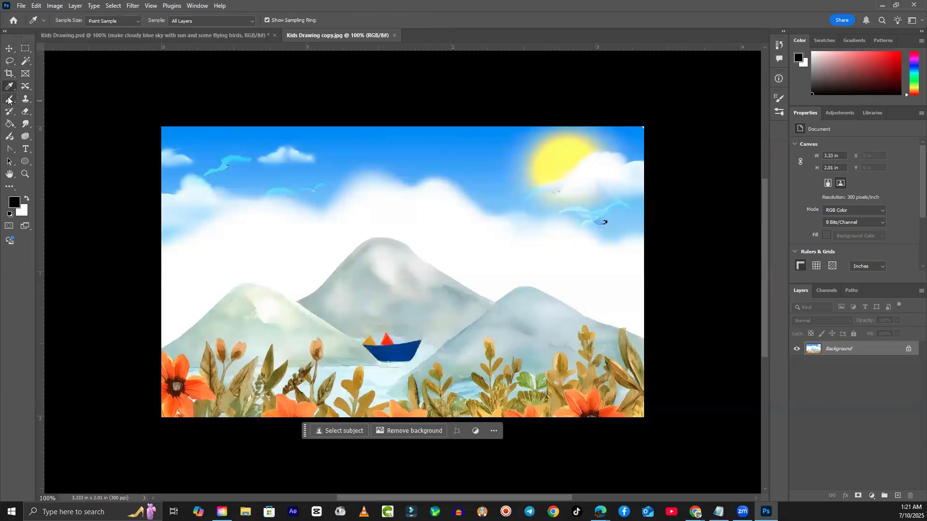
click(25, 99)
click(10, 112)
click(25, 124)
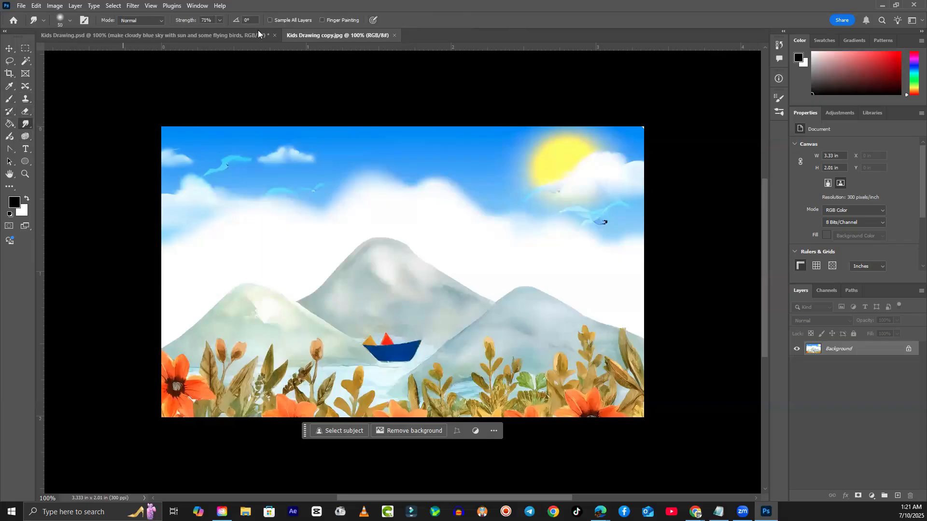
click(13, 151)
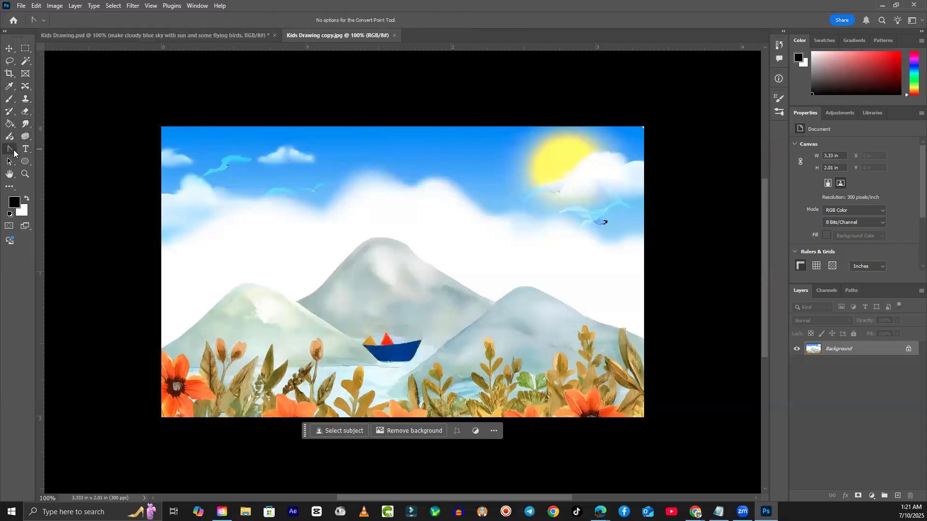
click(10, 124)
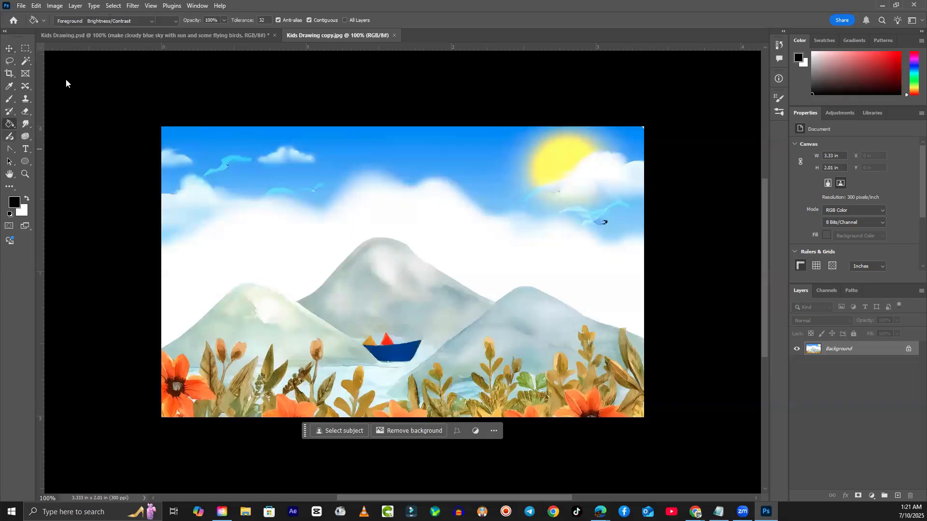
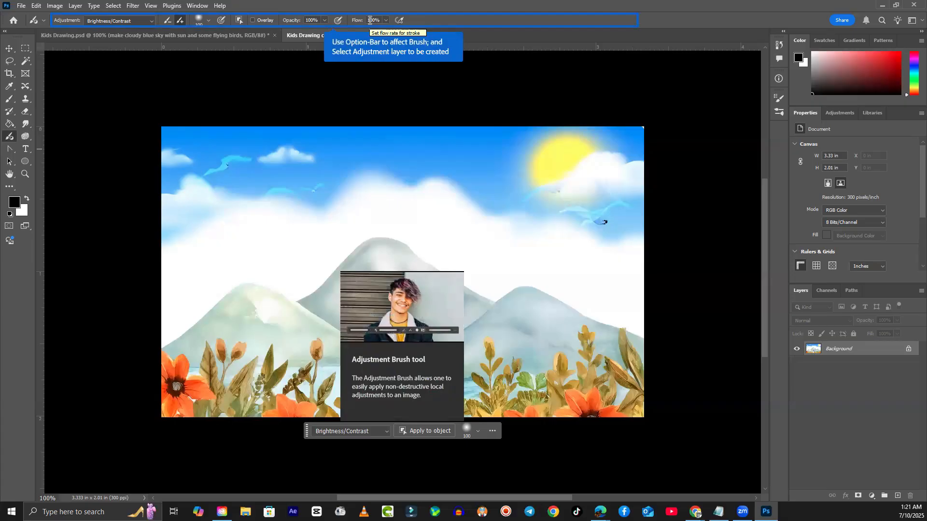
- Try the Content-Aware Move tool, then return to the Move tool
click(26, 90)
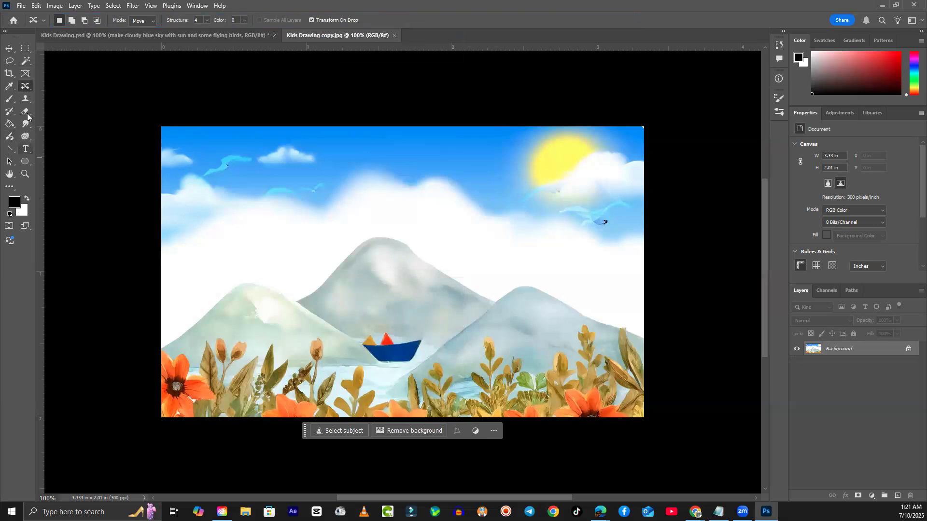
click(14, 51)
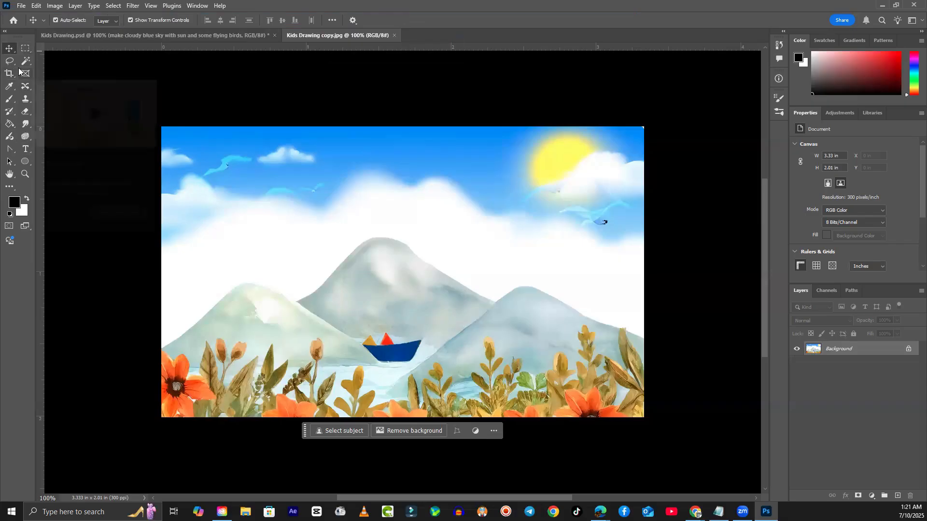
- Paint a black wavy stroke down the sky, then switch to a 56 px spatter brush
click(9, 100)
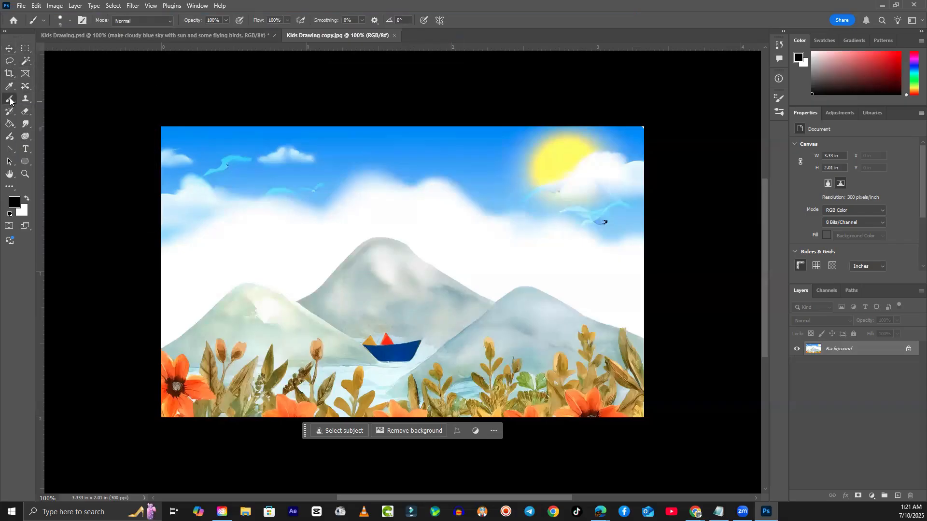
mouse_move(300, 145)
mouse_down()
mouse_move(310, 166)
mouse_move(296, 242)
mouse_up()
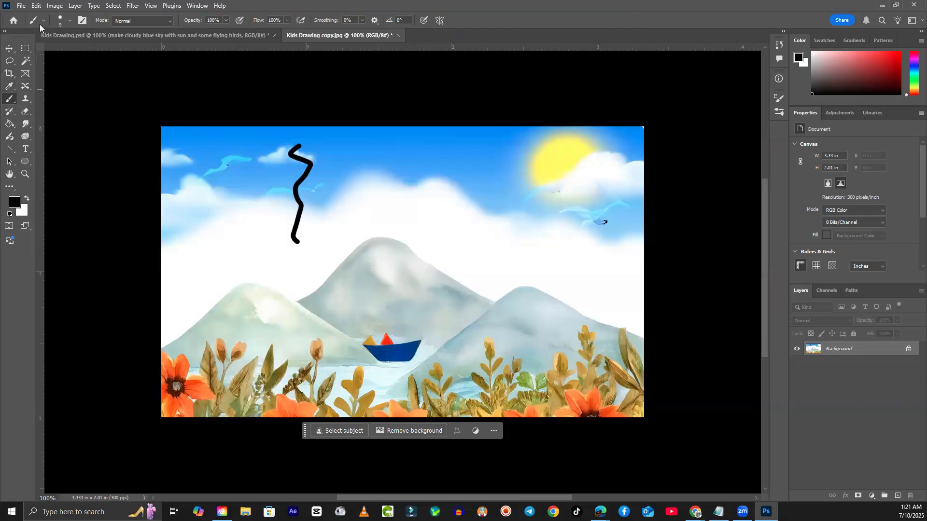
click(69, 21)
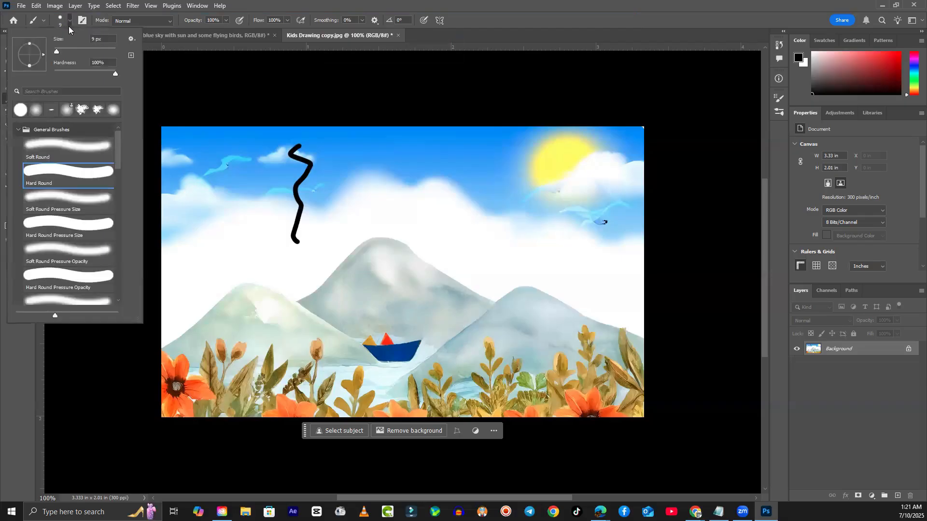
scroll(112, 147, down, 15)
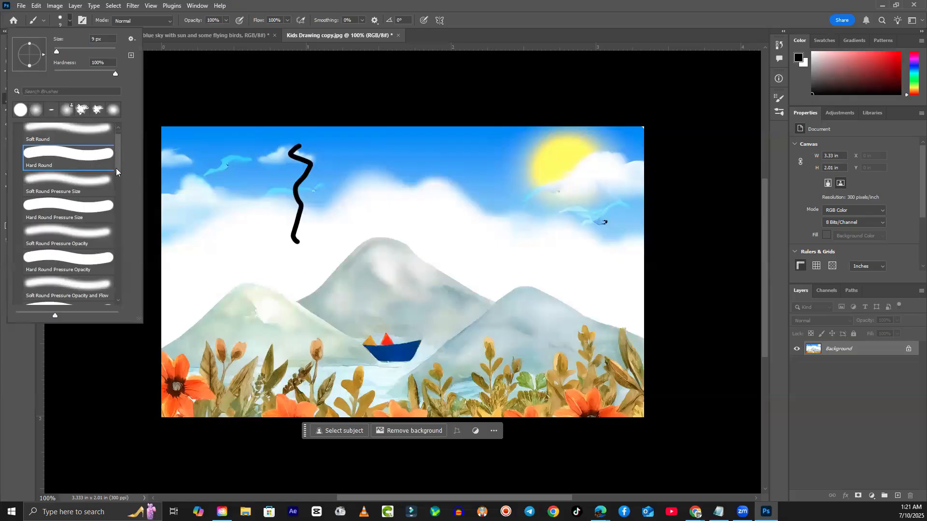
drag(109, 285, 139, 93)
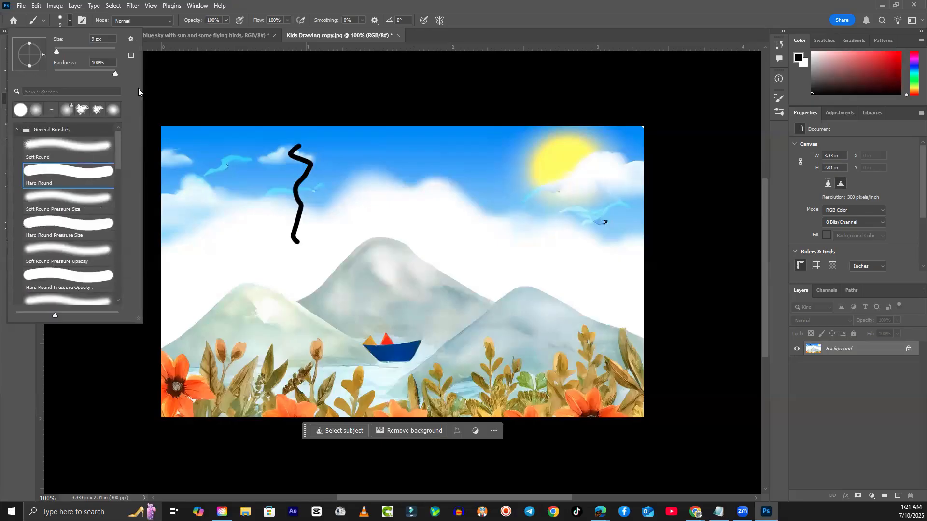
click(95, 112)
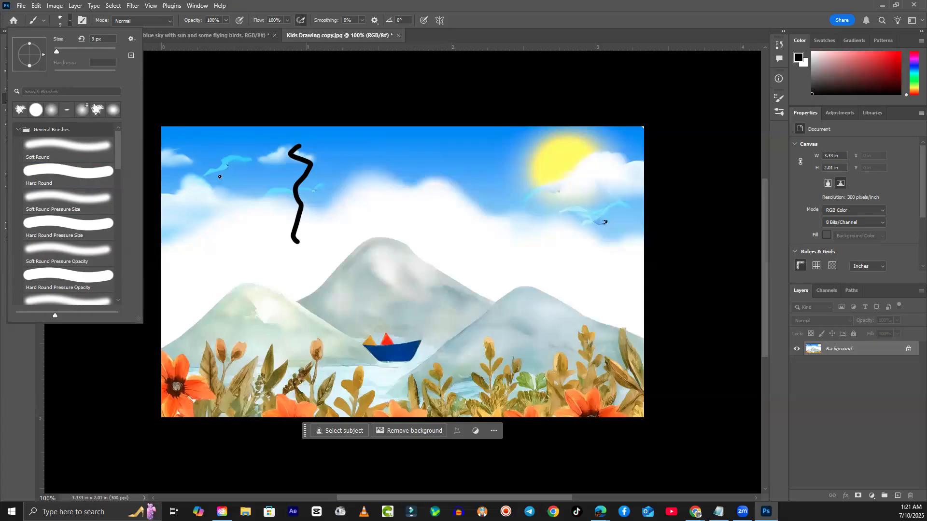
drag(58, 51, 71, 51)
- Stamp five grey spatter blobs across the sky and paint a long grey stroke
click(391, 170)
click(344, 211)
click(412, 201)
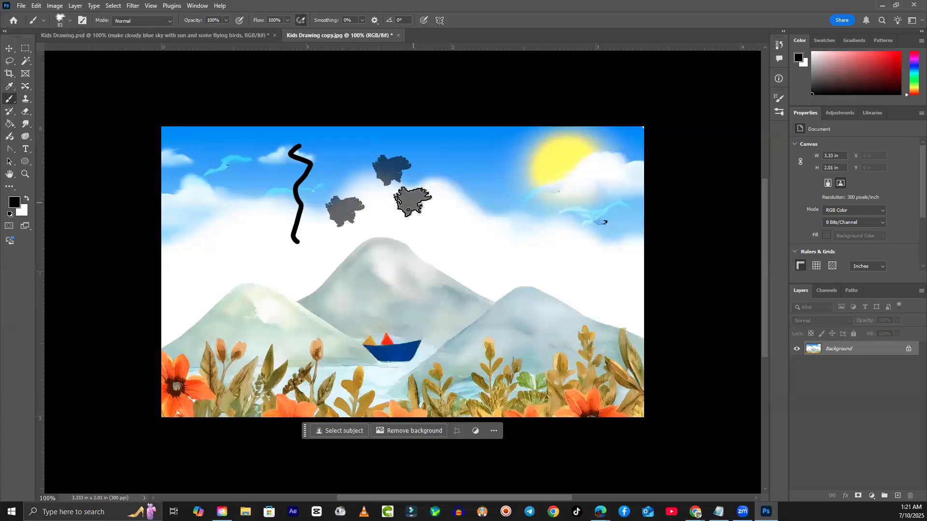
click(503, 179)
click(498, 223)
mouse_move(244, 172)
mouse_down()
mouse_move(205, 285)
mouse_move(461, 280)
mouse_move(582, 191)
mouse_up()
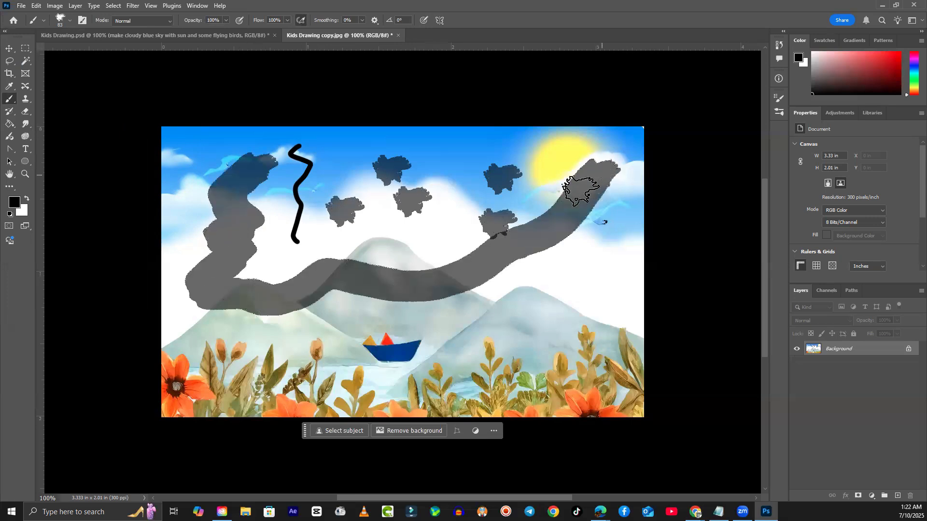
- Try a pressure-controlled spatter brush for black dots, then undo the dots and grey stroke
click(69, 21)
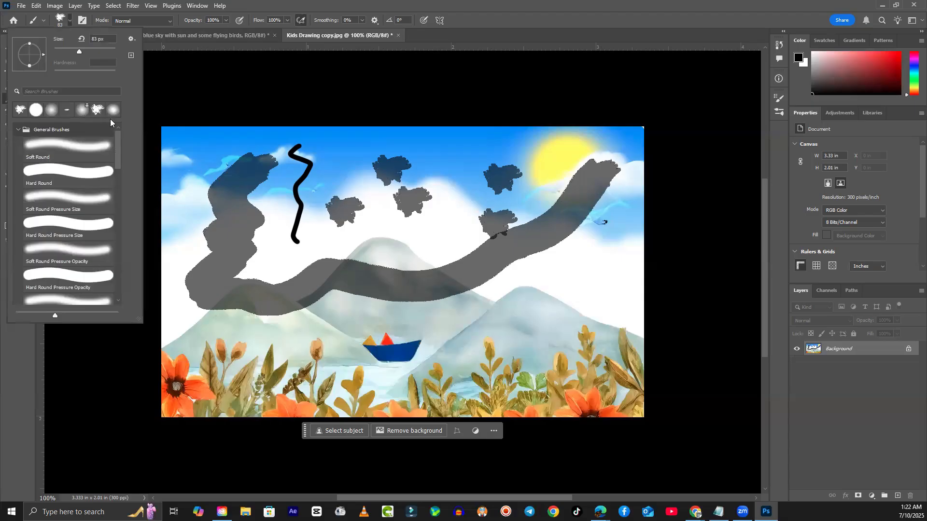
drag(118, 147, 106, 289)
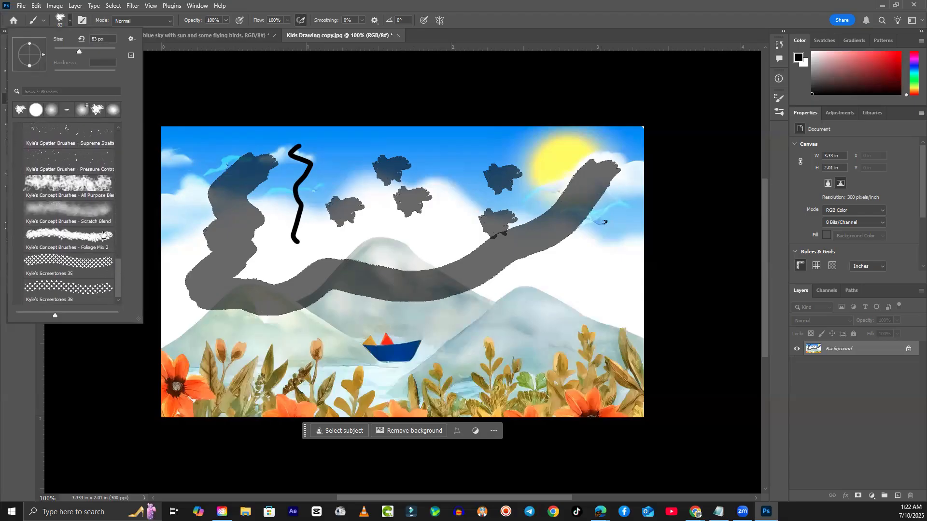
click(79, 159)
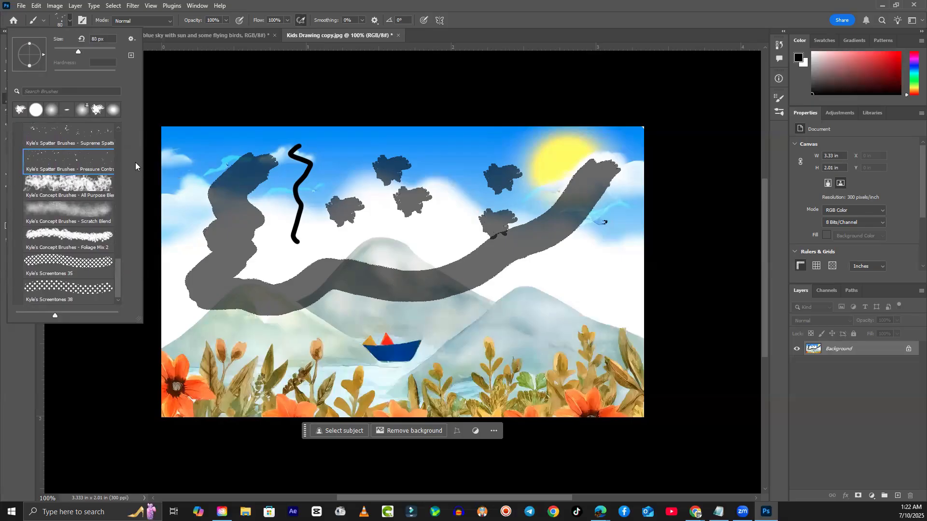
mouse_move(212, 147)
mouse_down()
mouse_move(285, 160)
mouse_move(375, 188)
mouse_move(582, 160)
mouse_move(662, 101)
mouse_move(340, 195)
mouse_move(392, 83)
mouse_move(565, 126)
mouse_move(613, 135)
mouse_up()
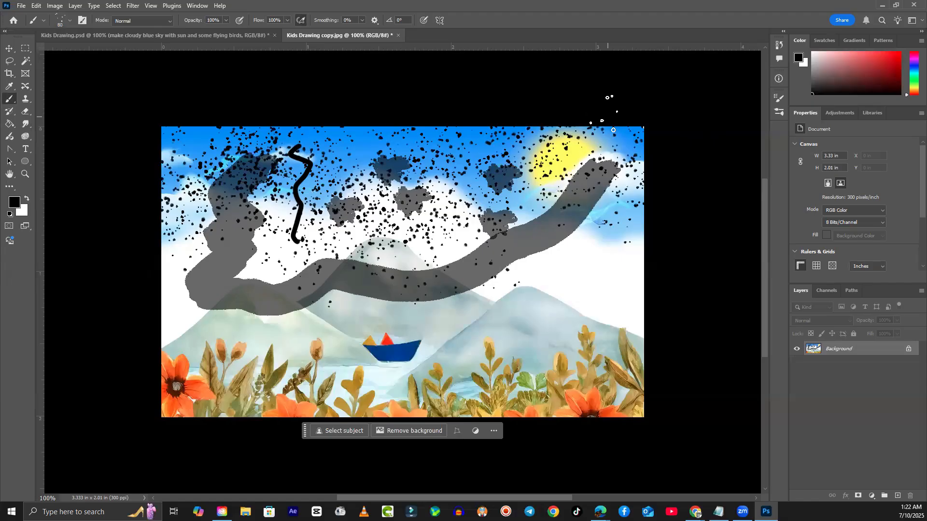
key(ctrl+z)
key(ctrl+z)
key(ctrl+z)
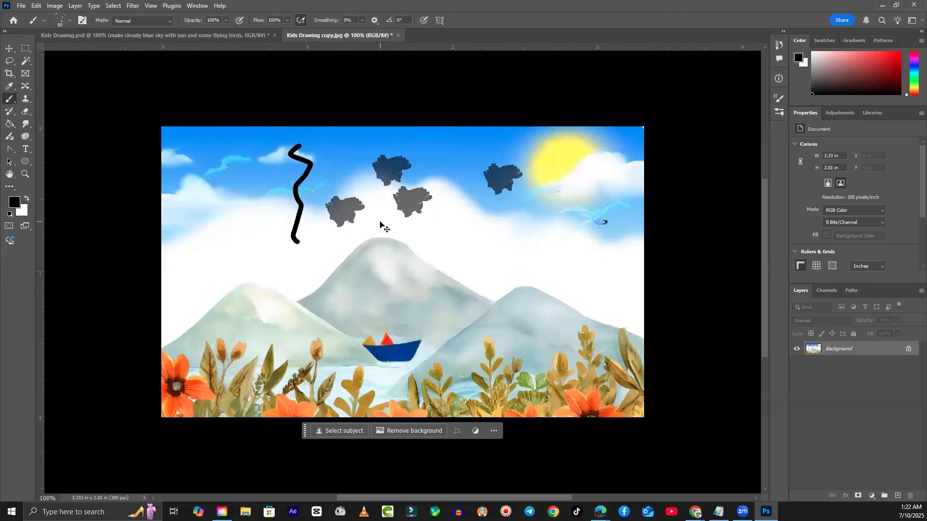
key(ctrl+z)
key(ctrl+z)
key(ctrl+z)
key(ctrl+z)
key(ctrl+z)
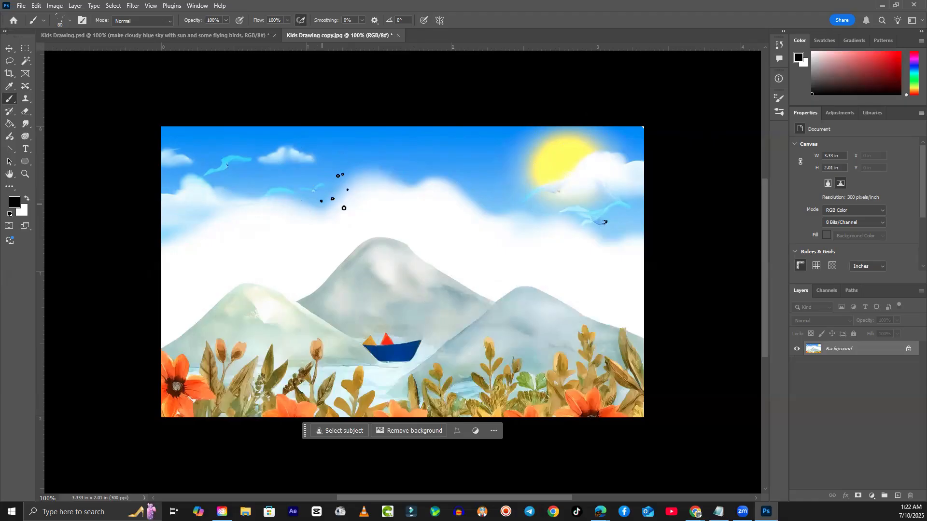
- Stamp two black spatter patches in the sky, then set the foreground colour to white
click(354, 173)
click(504, 168)
click(16, 203)
drag(645, 108, 620, 94)
click(837, 88)
- Spatter white dots across the sky, near the left cloud and toward the sun
click(473, 174)
click(475, 205)
click(534, 165)
click(453, 172)
click(313, 166)
click(287, 208)
click(413, 150)
click(502, 152)
click(476, 150)
mouse_move(368, 172)
mouse_down()
mouse_move(216, 174)
mouse_move(227, 219)
mouse_move(618, 145)
mouse_move(161, 271)
mouse_move(770, 236)
mouse_up()
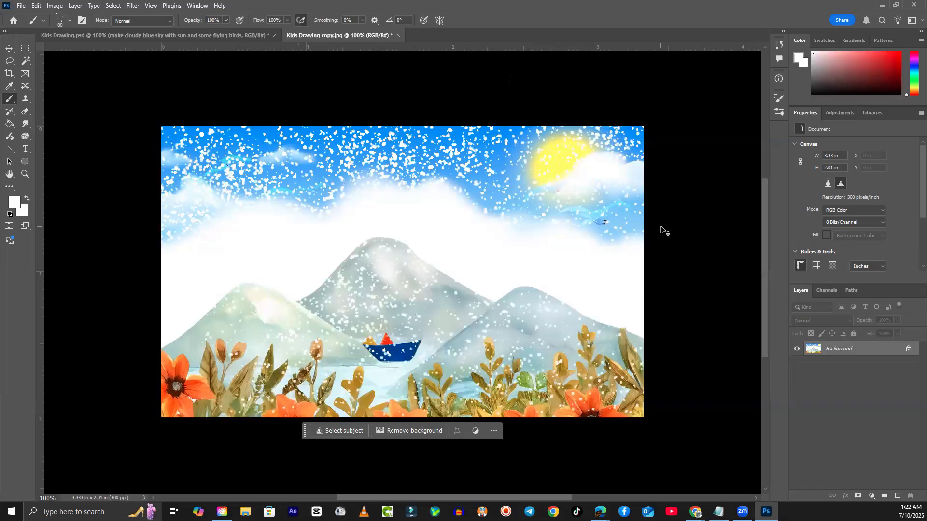
- Undo the white dots, spatter white snow over the whole scene, then undo it
key(ctrl+z)
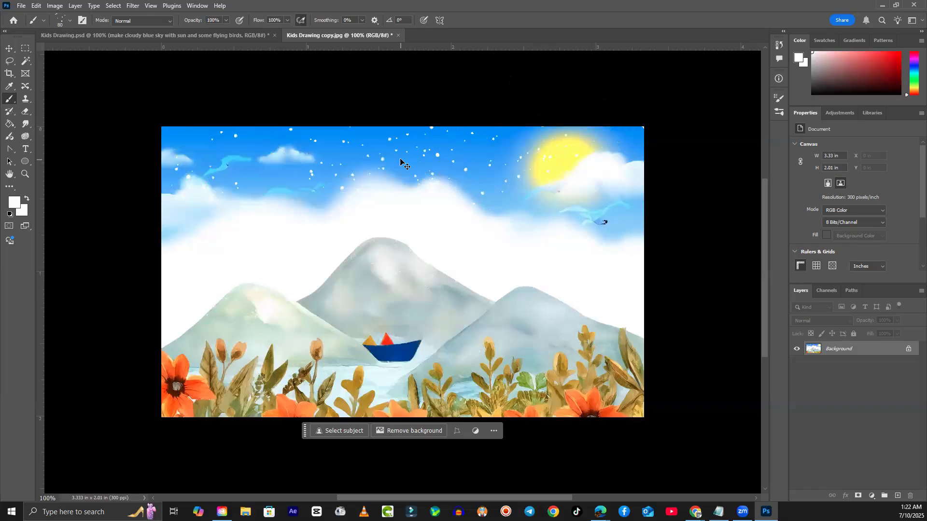
key(ctrl+z)
key(ctrl+z)
key(ctrl+z)
key(ctrl+z)
mouse_move(308, 311)
mouse_down()
mouse_move(415, 334)
mouse_move(638, 309)
mouse_move(420, 267)
mouse_move(244, 206)
mouse_move(285, 159)
mouse_move(246, 244)
mouse_move(246, 391)
mouse_move(261, 310)
mouse_move(193, 386)
mouse_move(511, 367)
mouse_move(531, 386)
mouse_move(184, 401)
mouse_up()
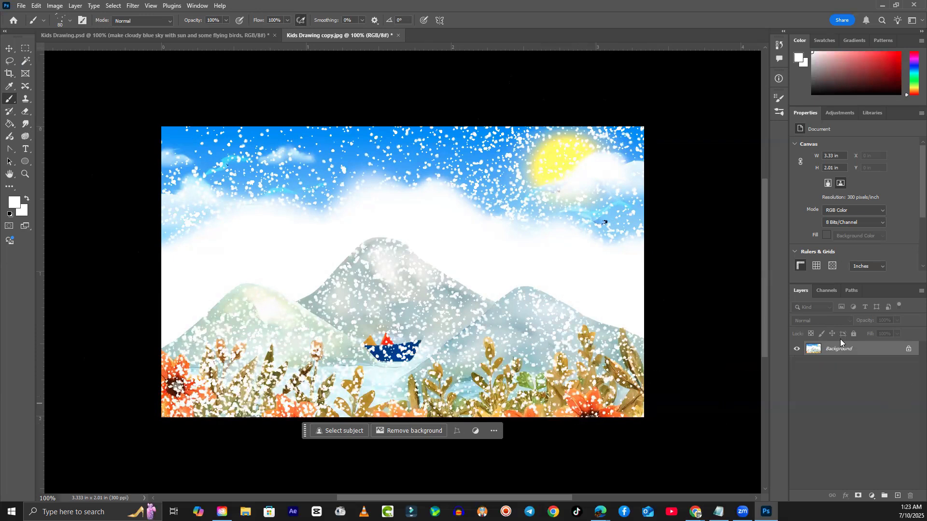
key(ctrl+z)
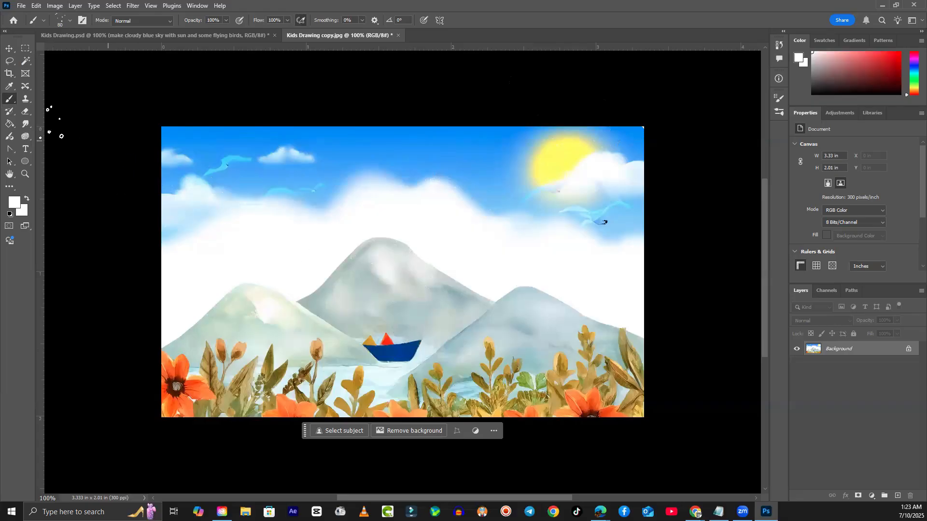
- Cycle through the Move, Rectangular Marquee, Crop and Eyedropper tools, ending on Horizontal Type
right_click(8, 102)
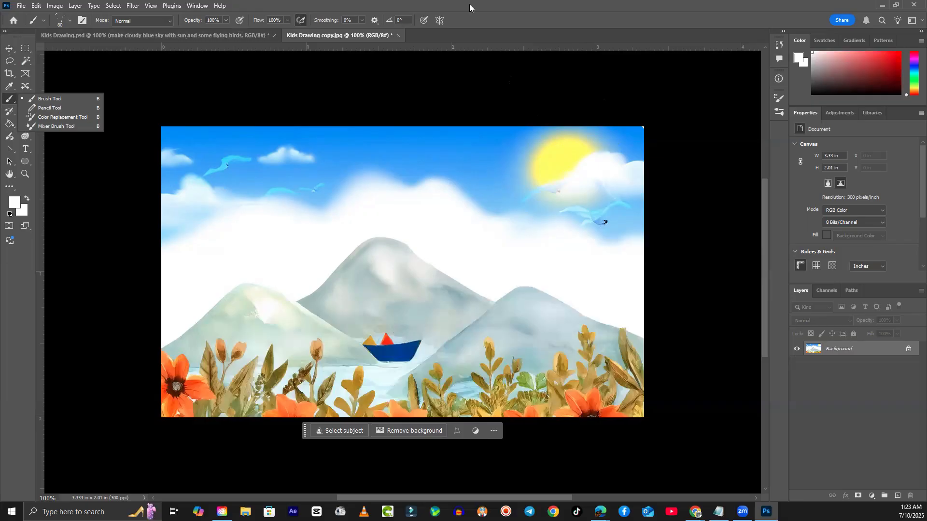
click(10, 50)
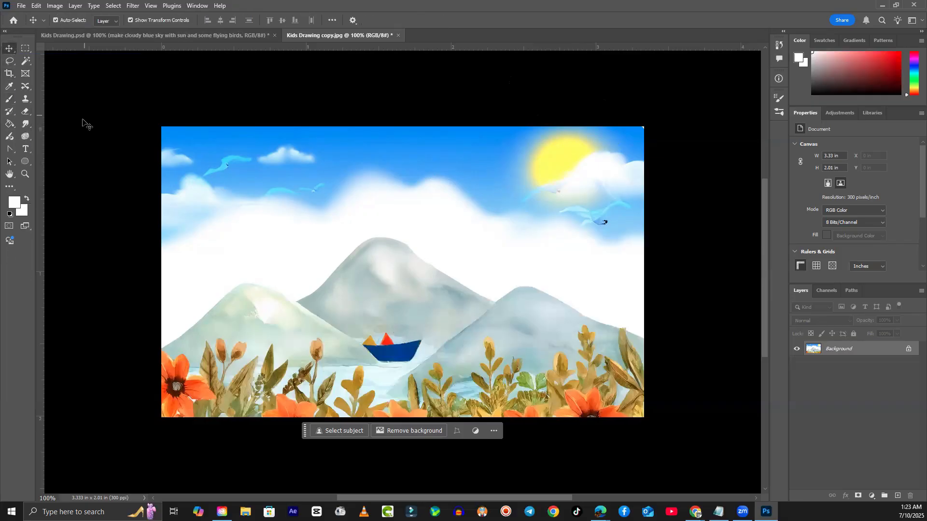
click(25, 48)
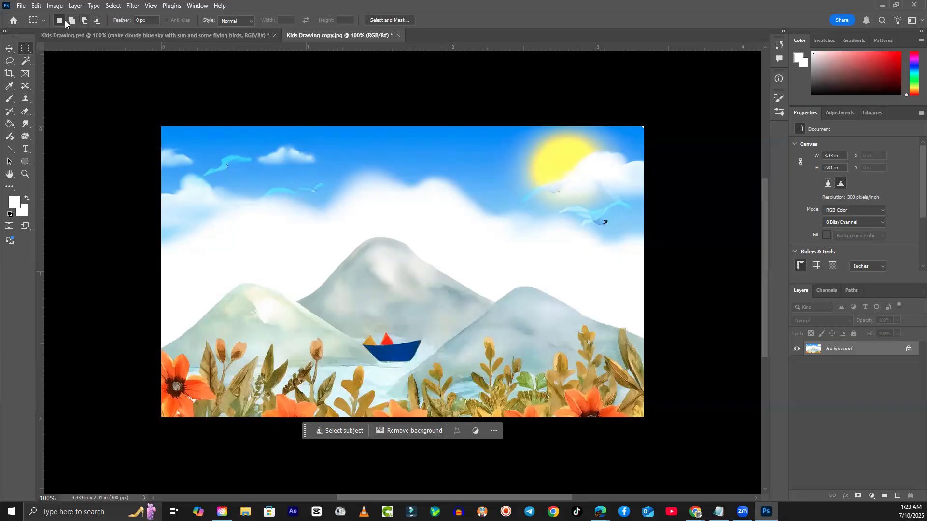
click(8, 73)
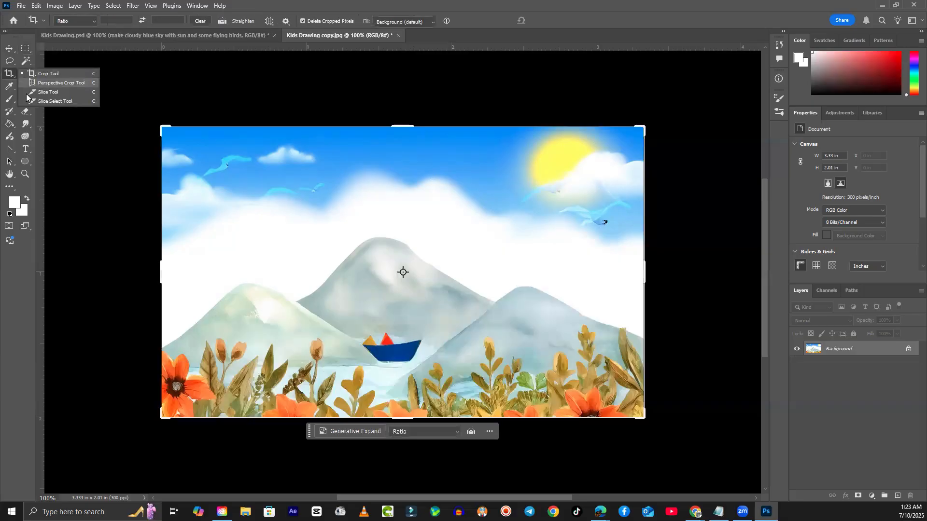
click(8, 90)
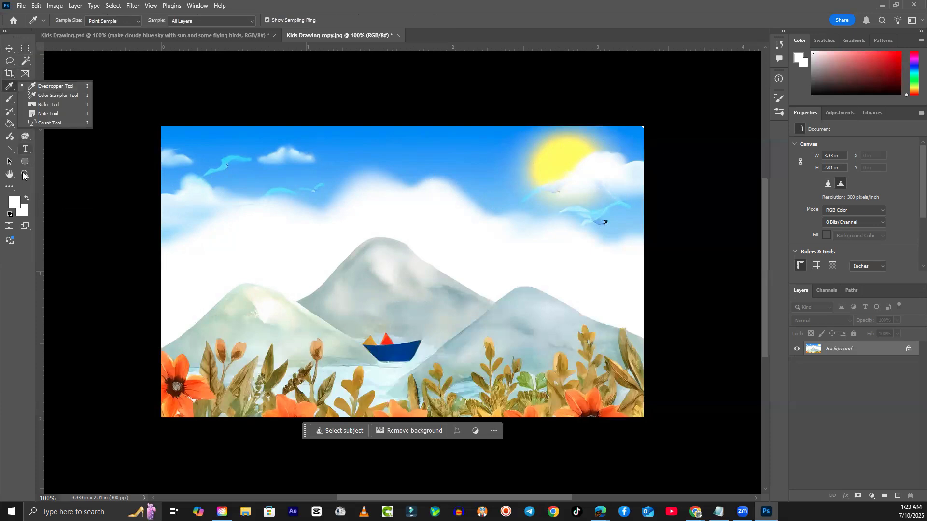
click(23, 165)
click(26, 149)
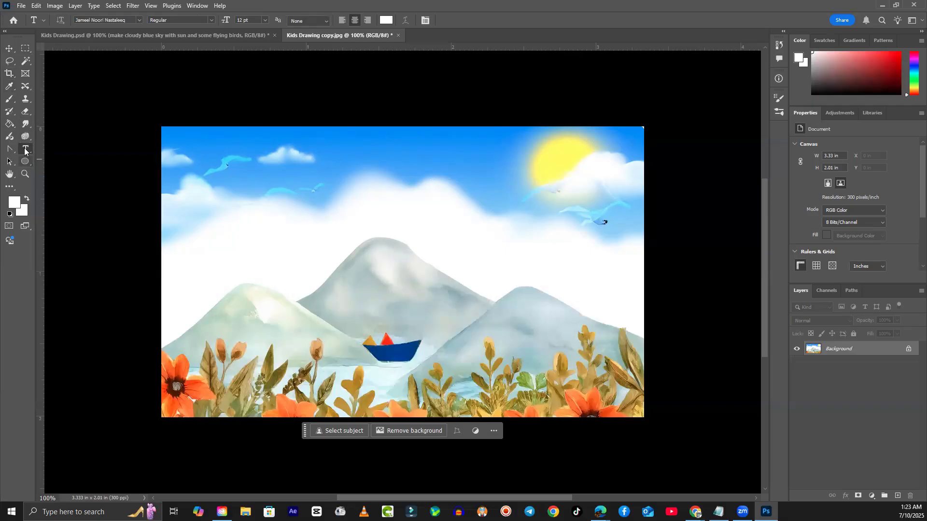
- Type a name as title text in the upper sky, fixing a typo, and select it
click(289, 185)
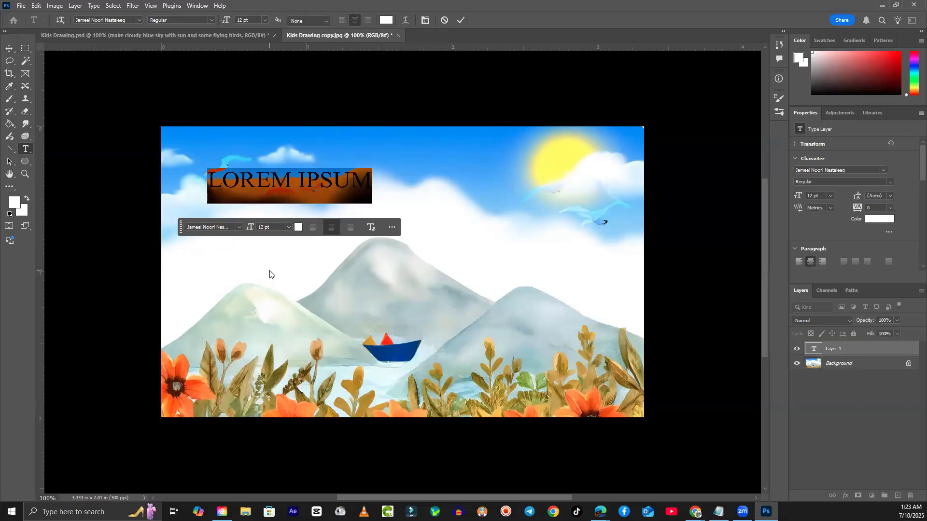
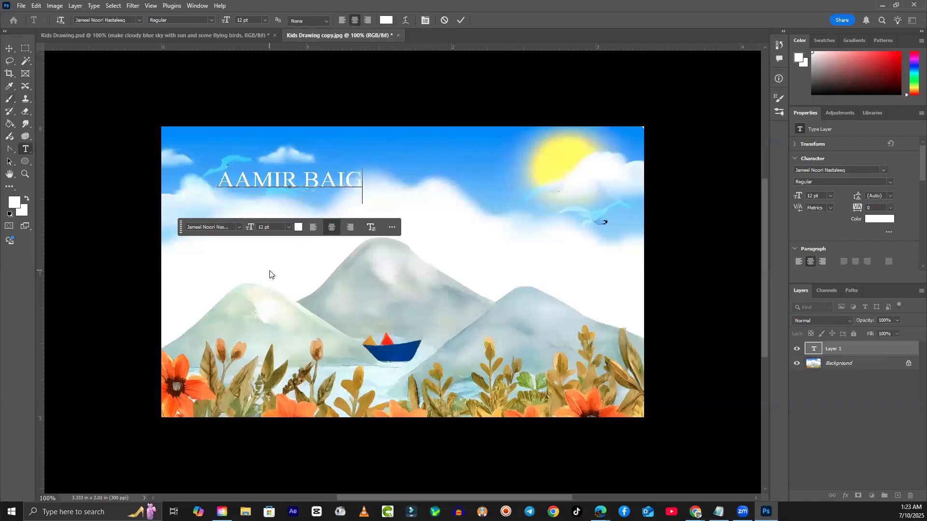
drag(364, 179, 181, 205)
- Set the title to 24 pt and colour it pure red
click(288, 227)
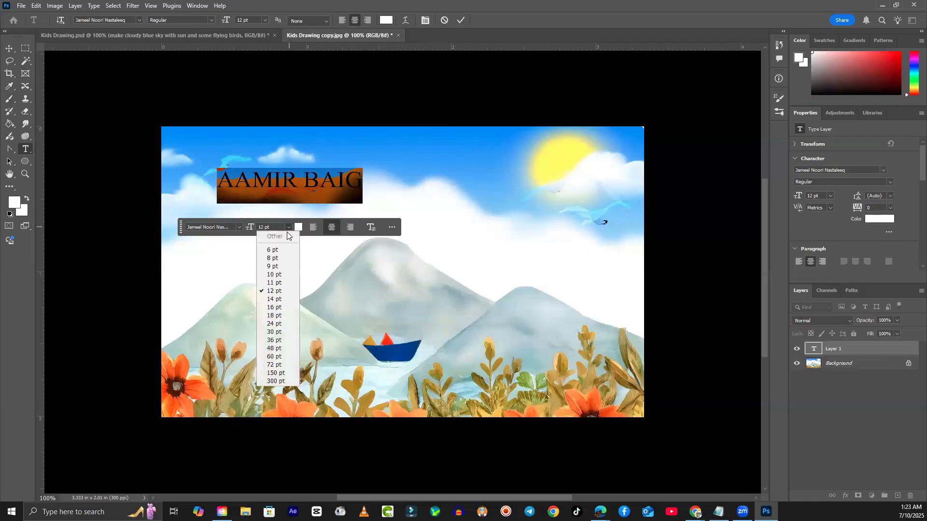
click(269, 373)
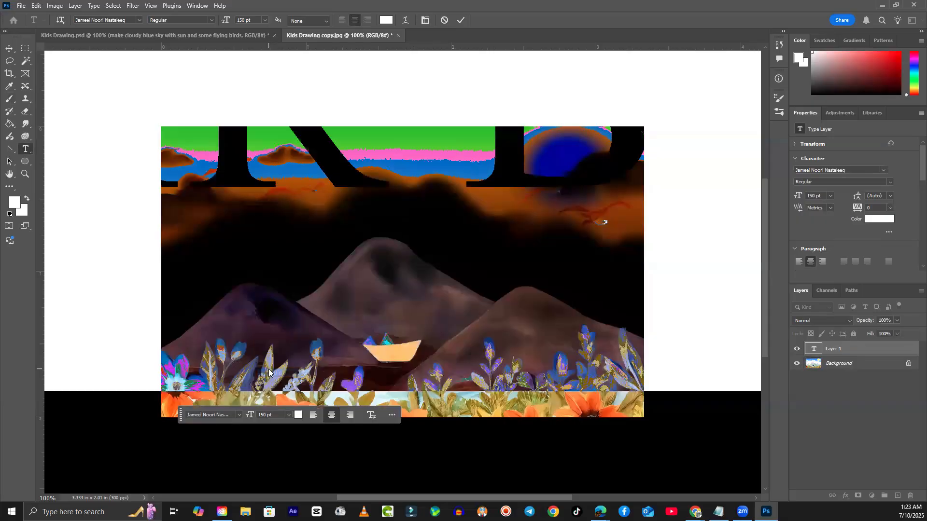
click(287, 416)
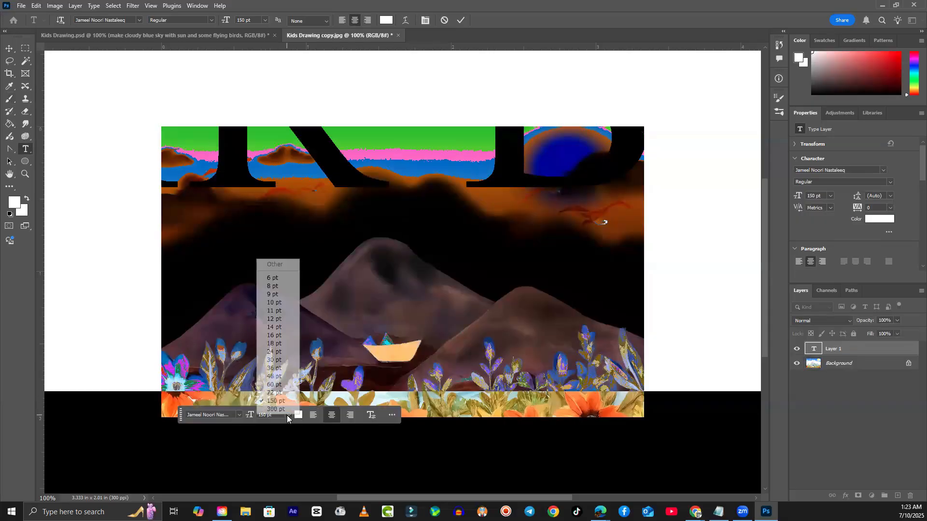
click(291, 355)
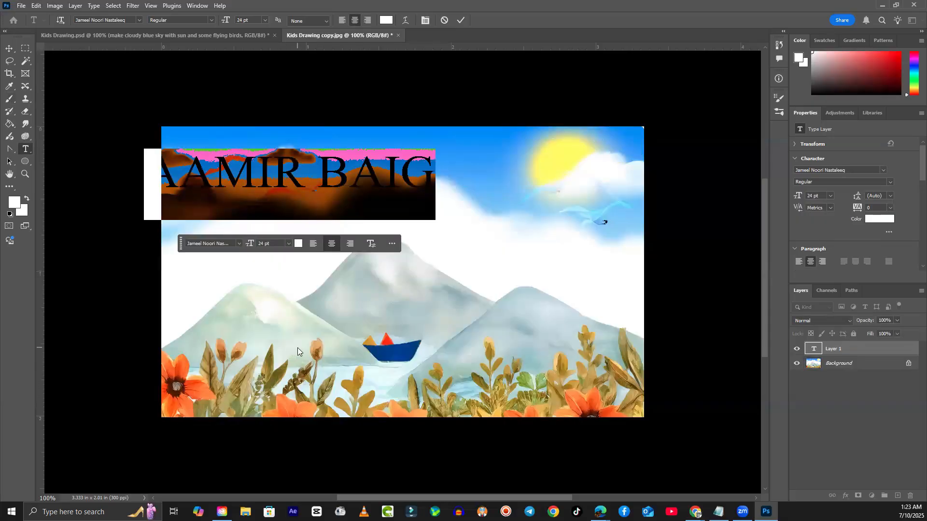
click(297, 244)
drag(703, 111, 825, 62)
click(822, 90)
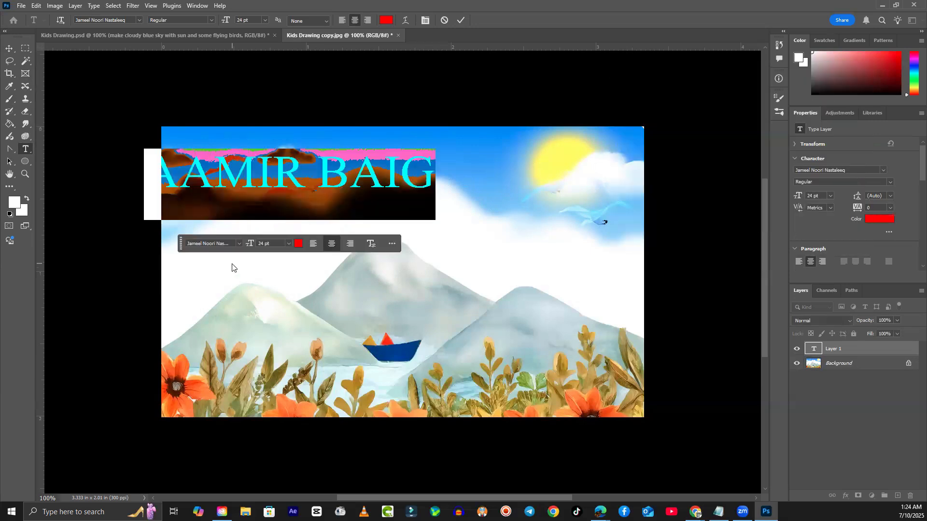
- Apply the Cooper Black font and move the title toward the canvas centre
click(239, 244)
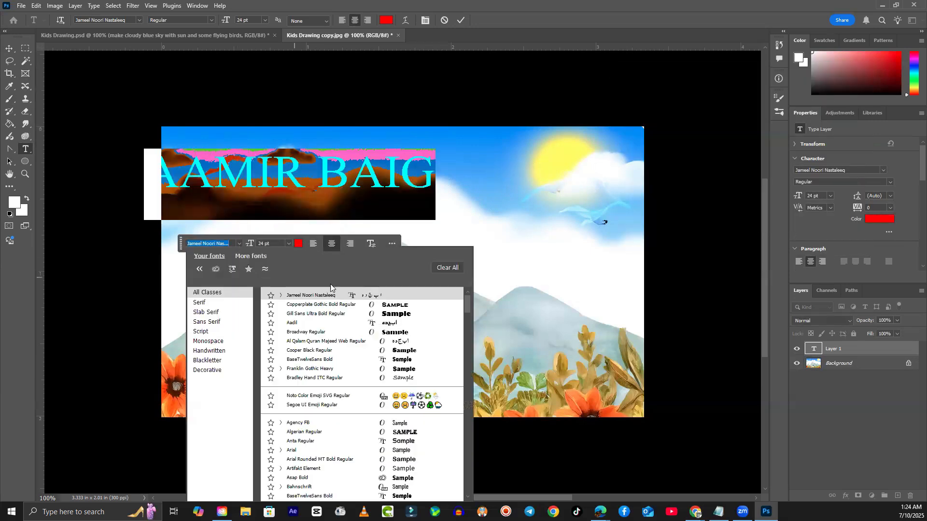
click(394, 350)
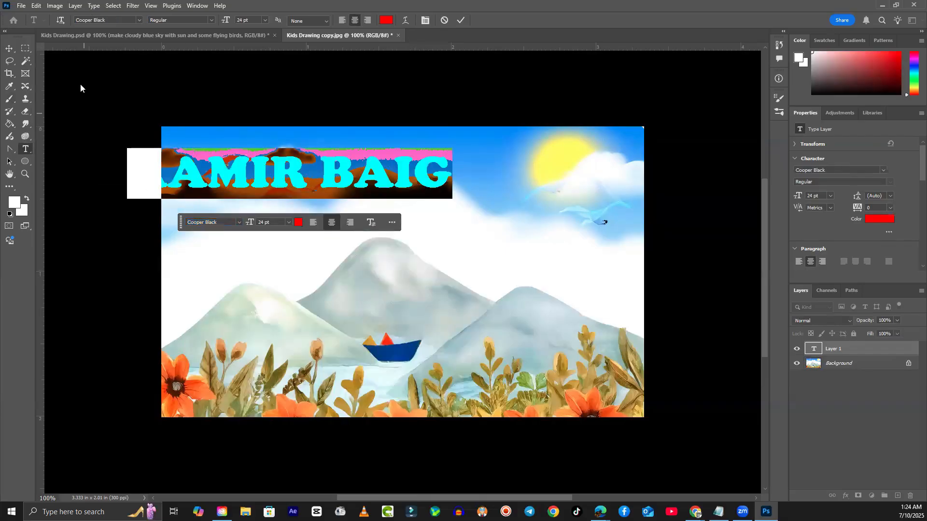
click(10, 49)
drag(347, 191, 434, 245)
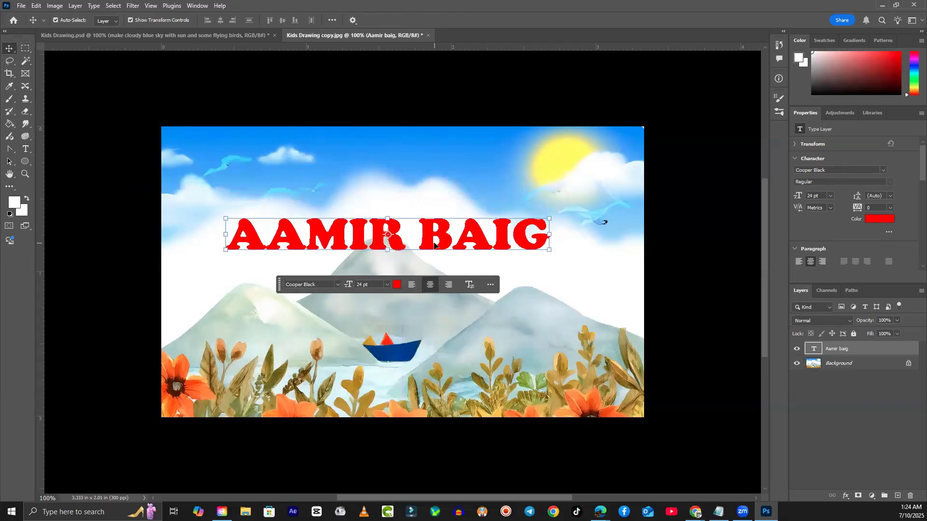
- Try enlarging the title, revert to its original size, and drag it up into the sky
click(549, 250)
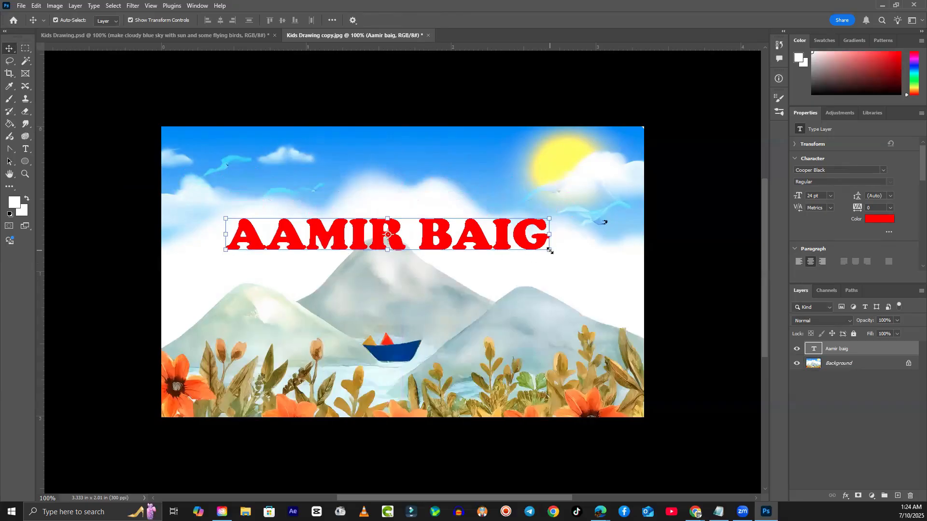
drag(550, 251, 566, 299)
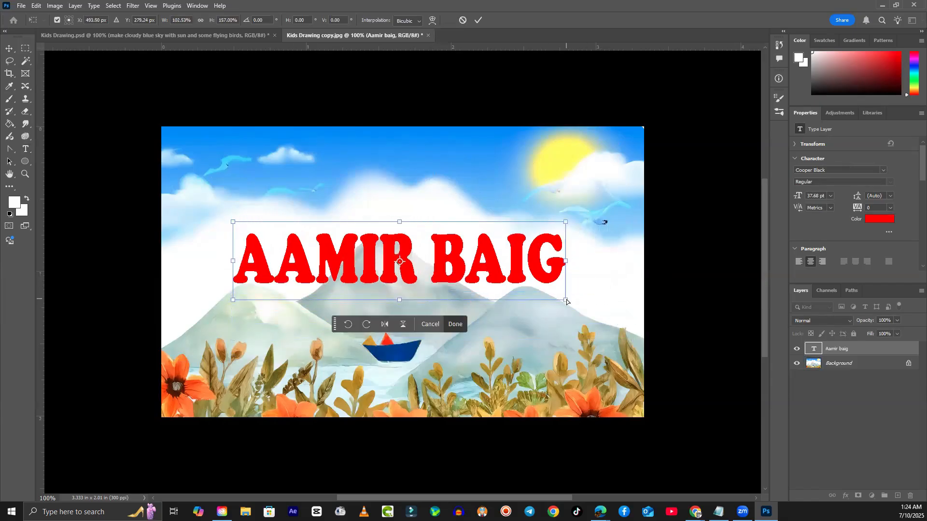
key(ctrl+z)
drag(439, 265, 455, 212)
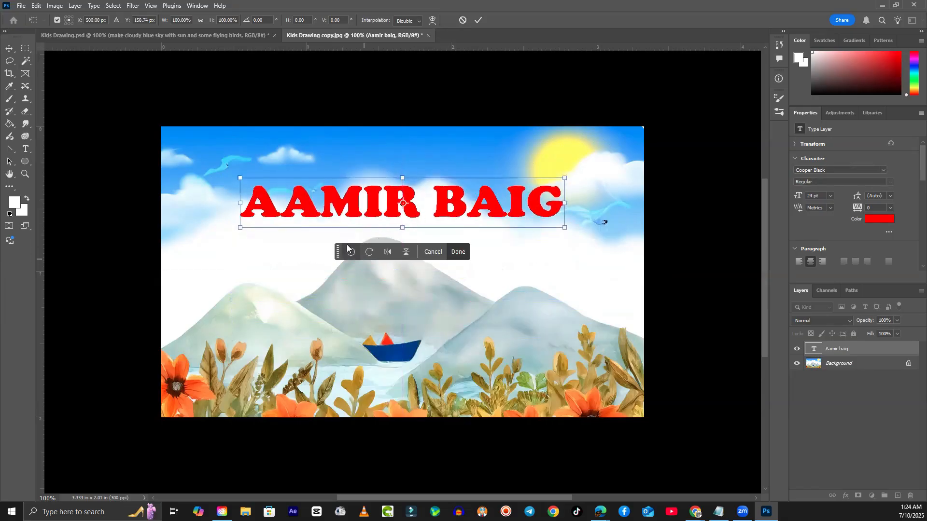
right_click(24, 163)
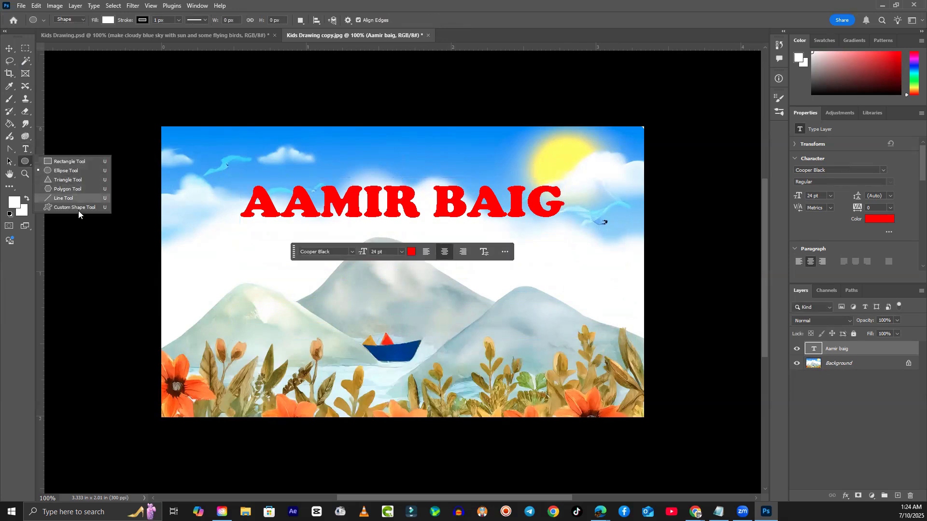
- Draw a thin rectangle beneath the title with dark green fill and red outline
click(73, 164)
drag(236, 223, 567, 230)
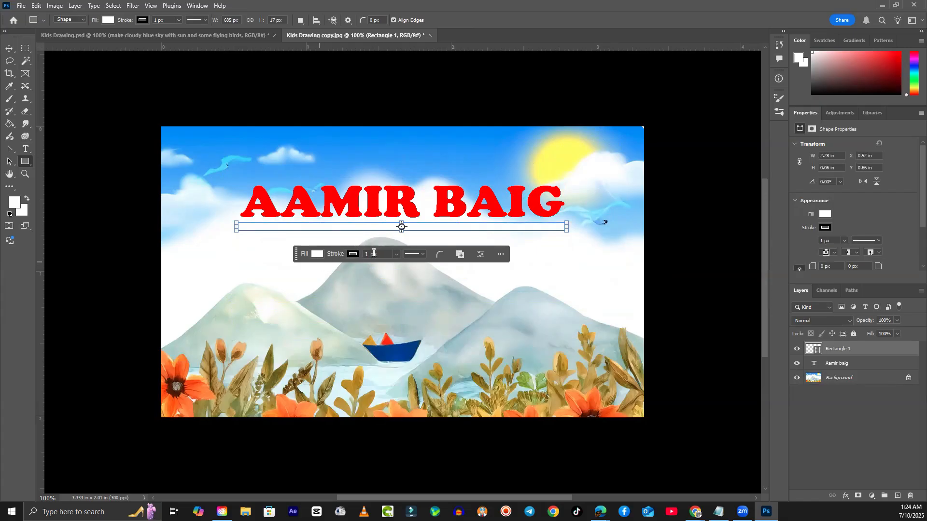
click(317, 255)
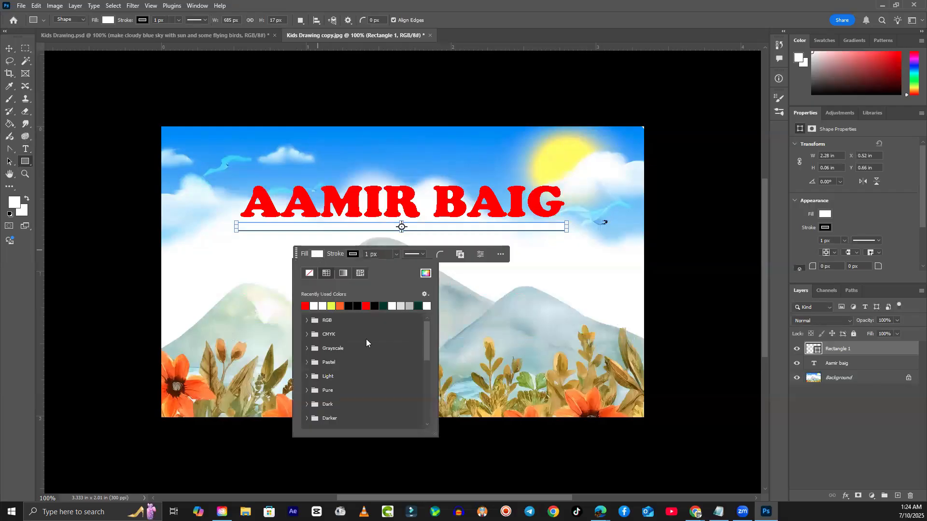
click(384, 305)
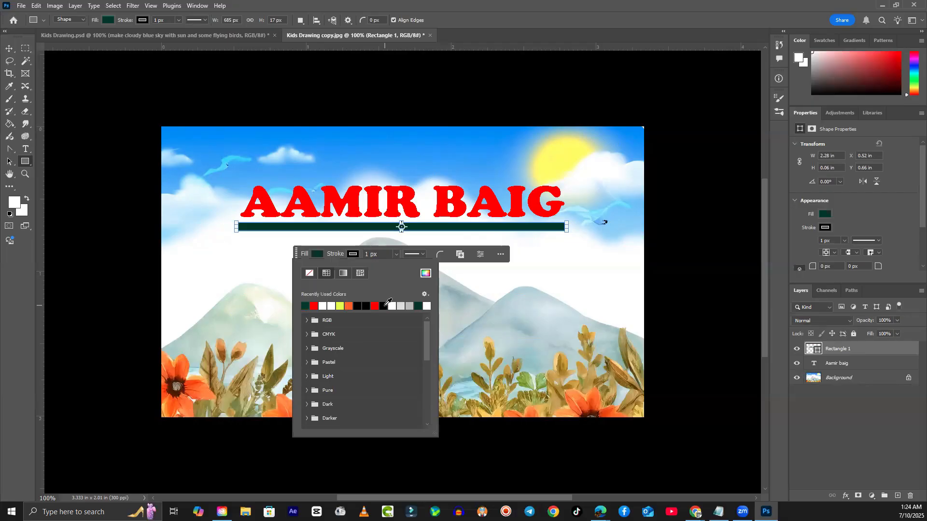
click(354, 256)
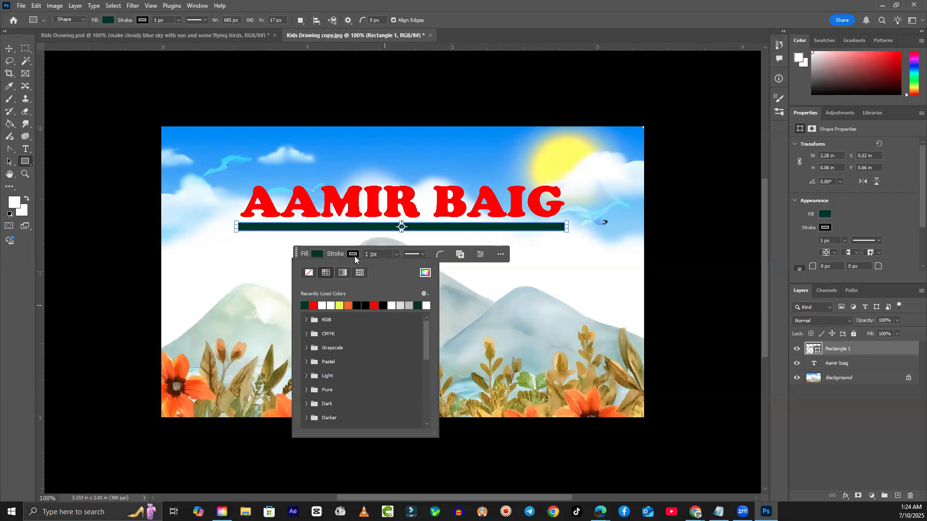
click(378, 306)
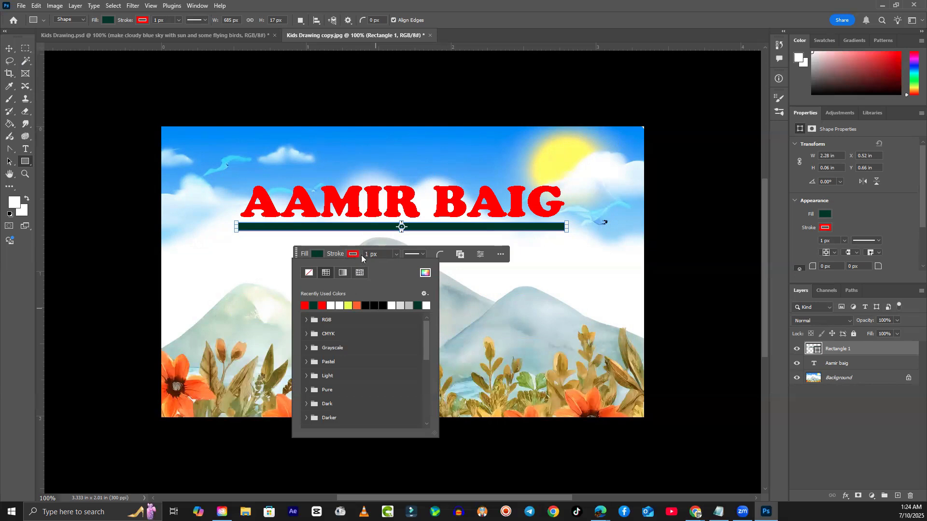
- Adjust the bar's red outline to 4.68 px and roughly round its corners
click(397, 254)
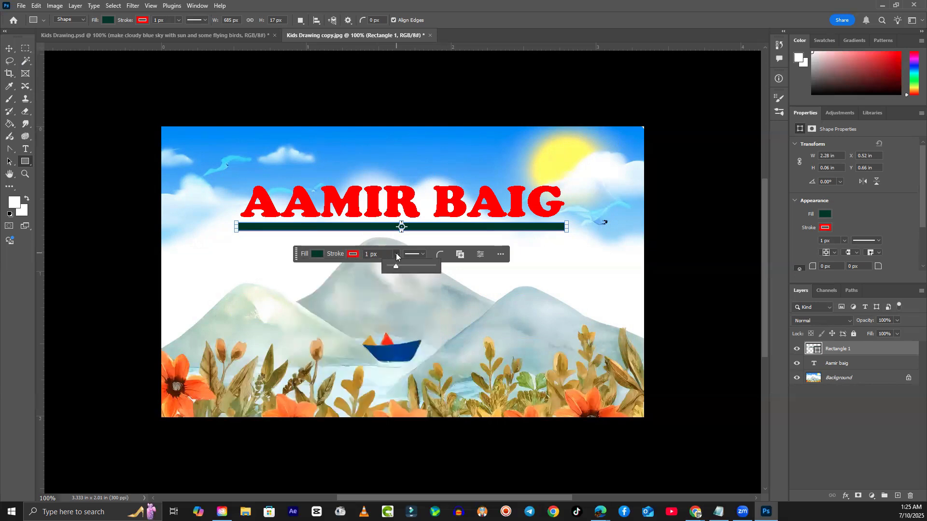
drag(396, 267, 397, 266)
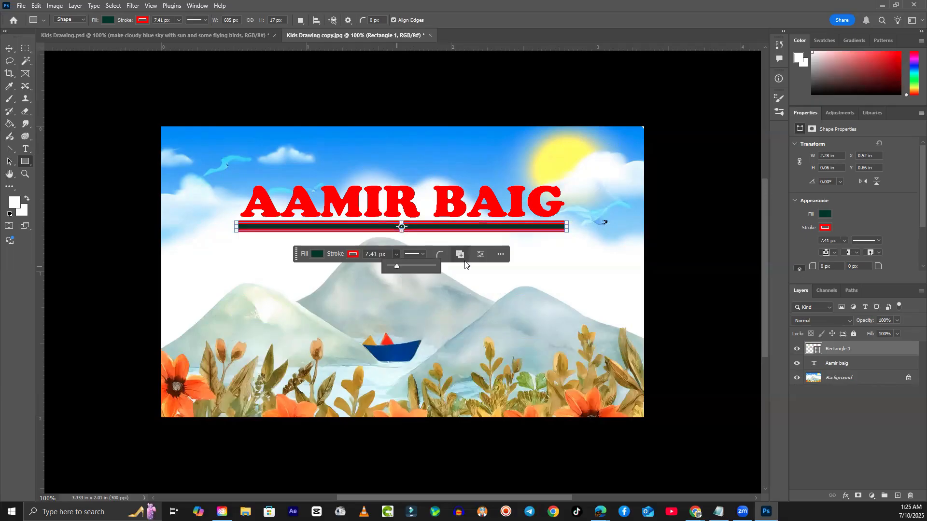
click(440, 255)
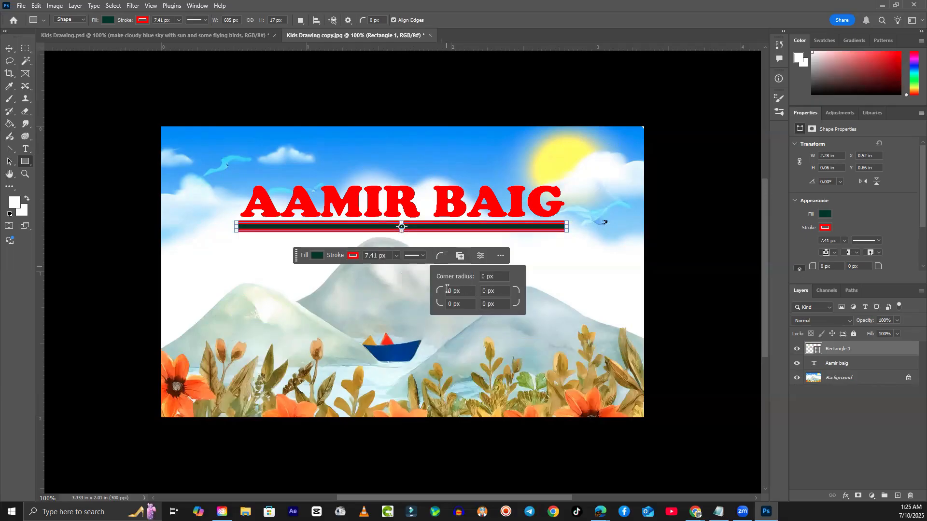
drag(432, 292, 534, 306)
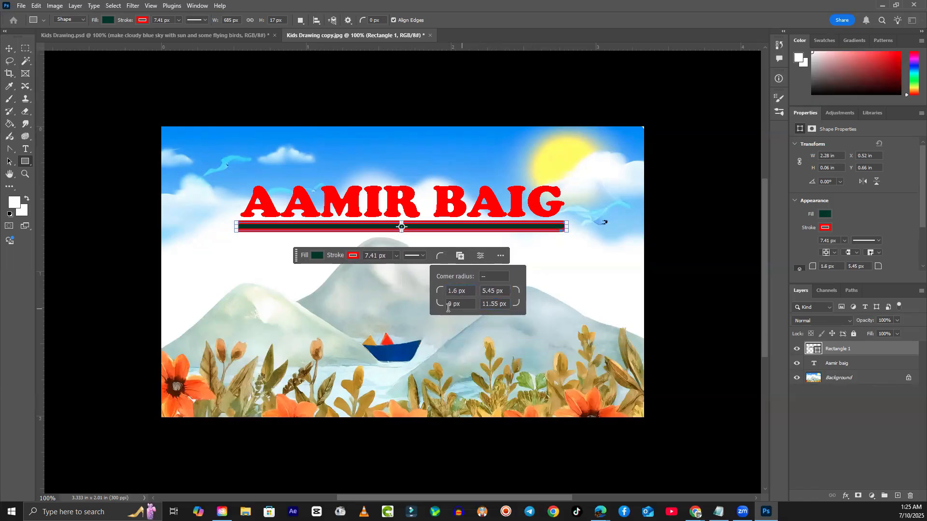
drag(439, 306, 517, 292)
click(396, 256)
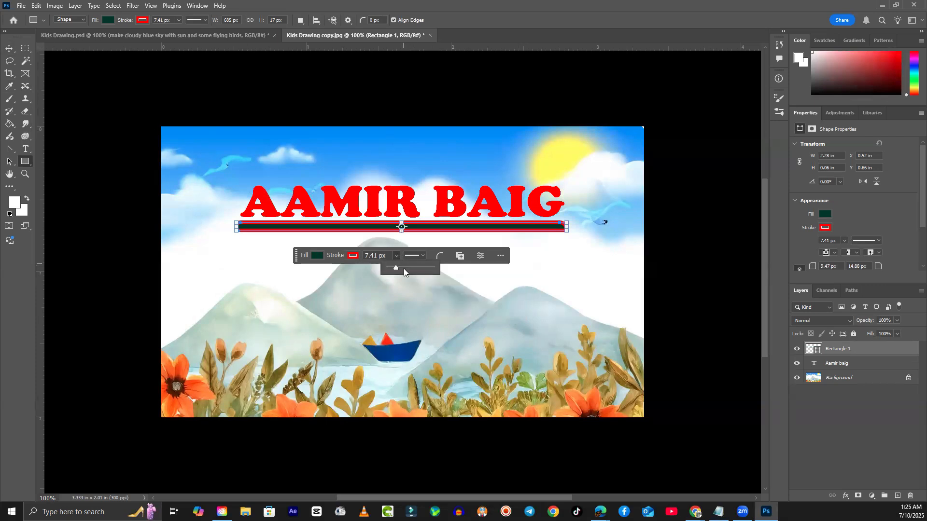
drag(396, 269, 396, 271)
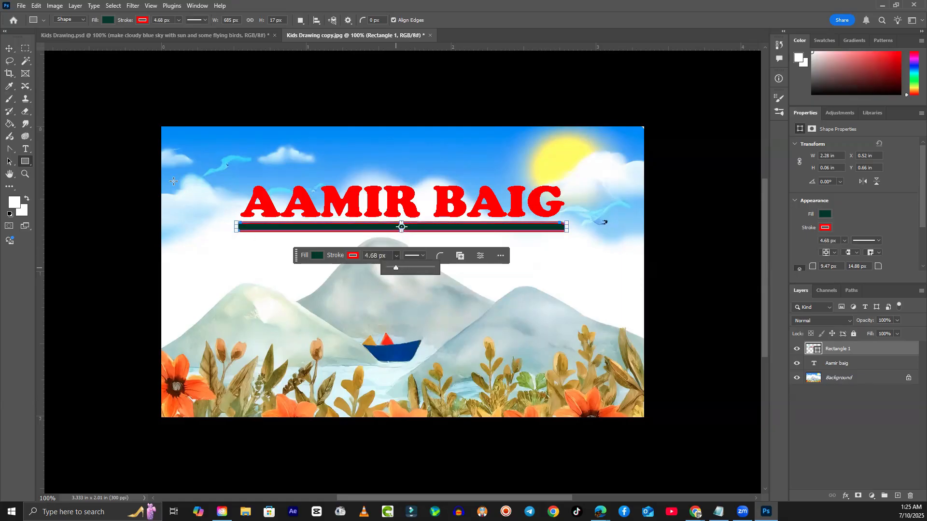
click(10, 48)
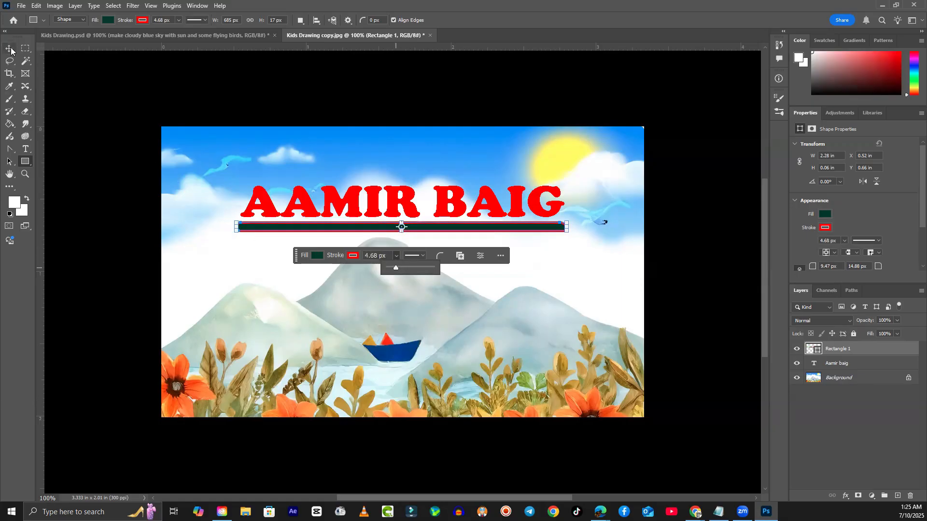
- Enter a 10 px corner radius for each of the bar's four corners
click(440, 255)
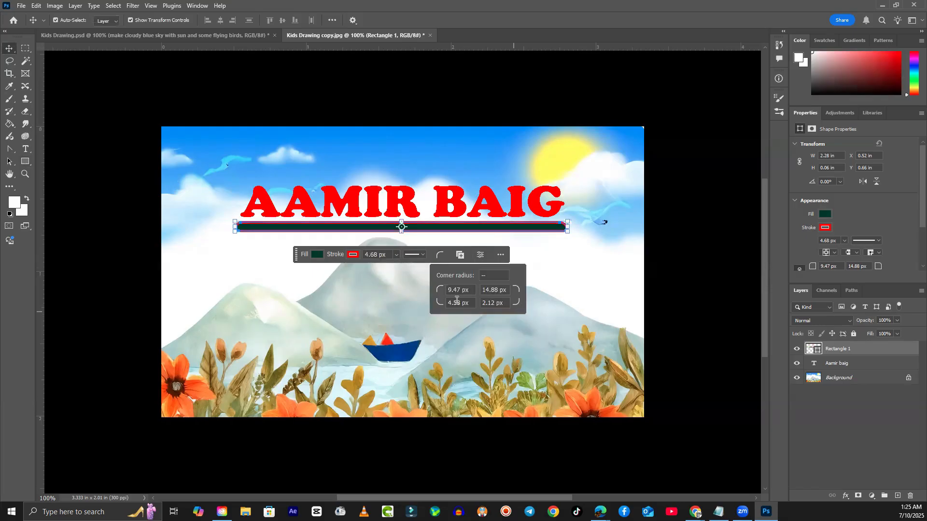
drag(470, 290, 432, 290)
text(10)
key(Tab)
text(10)
key(Return)
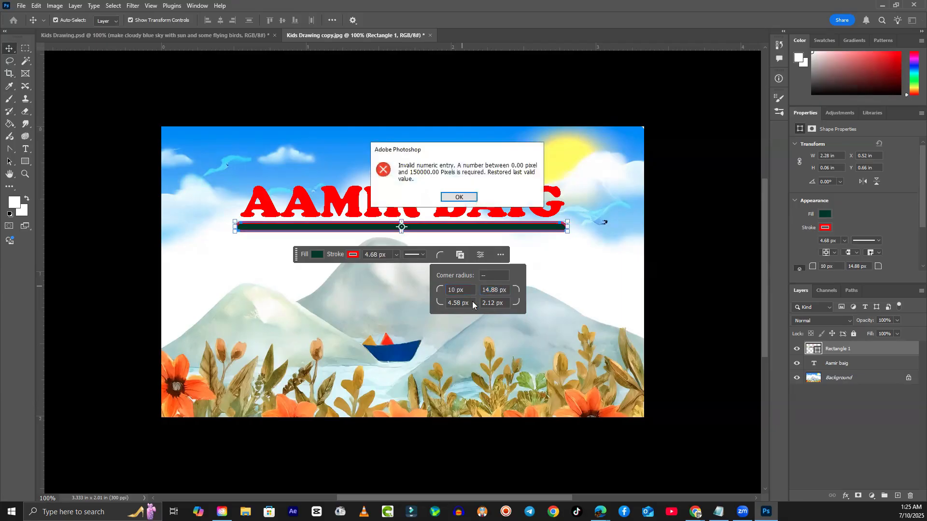
key(Return)
double_click(491, 291)
text(10)
click(491, 303)
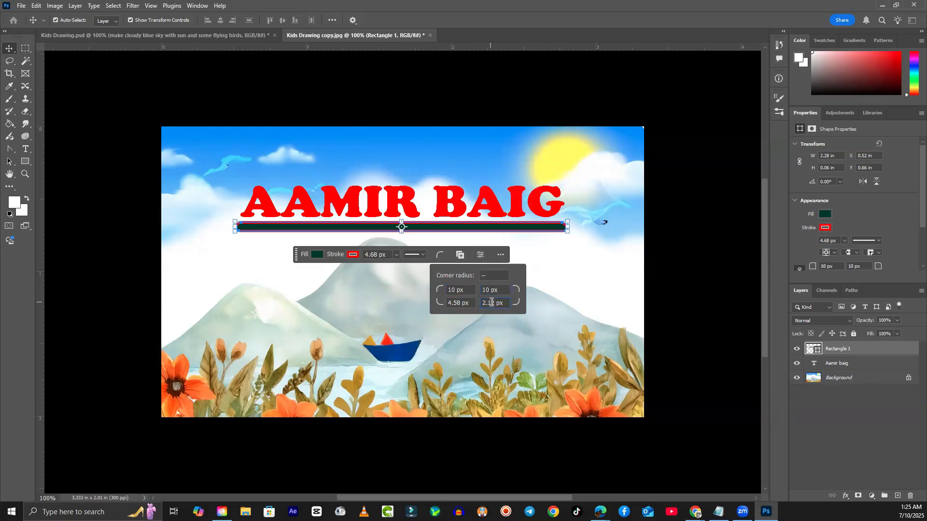
double_click(491, 303)
text(10)
double_click(454, 303)
text(10)
click(492, 302)
click(247, 271)
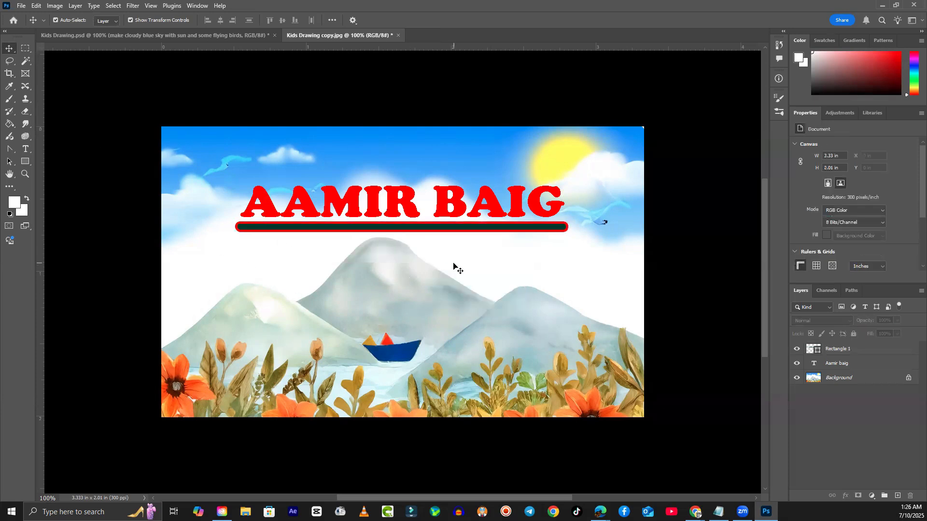
click(346, 231)
scroll(244, 239, up, 5)
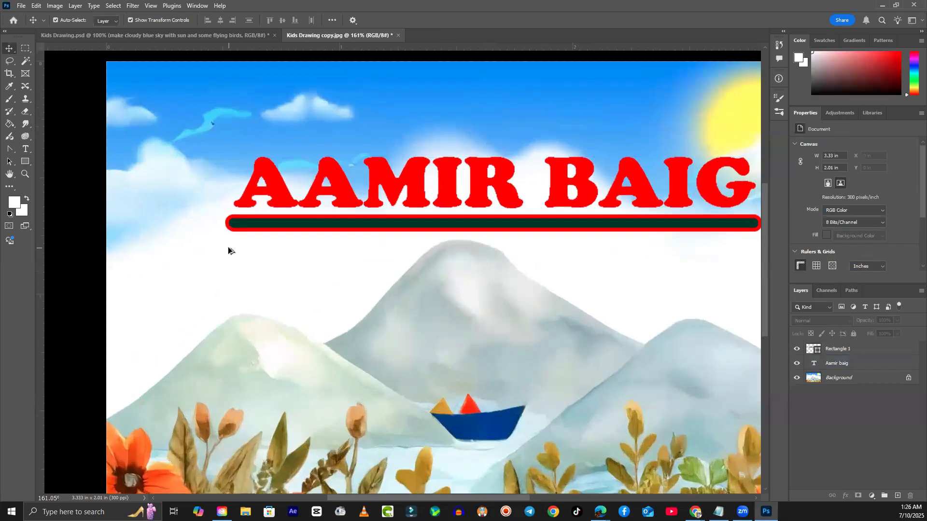
click(222, 219)
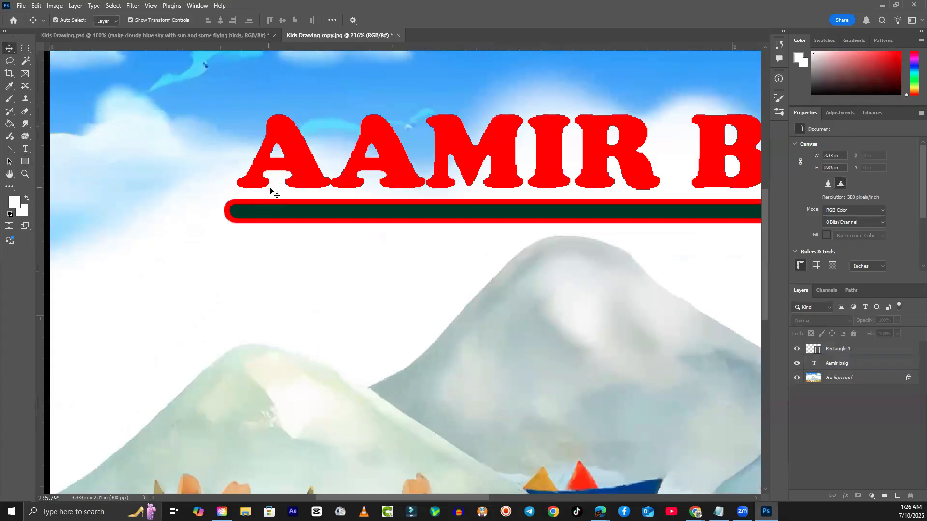
scroll(321, 194, up, 3)
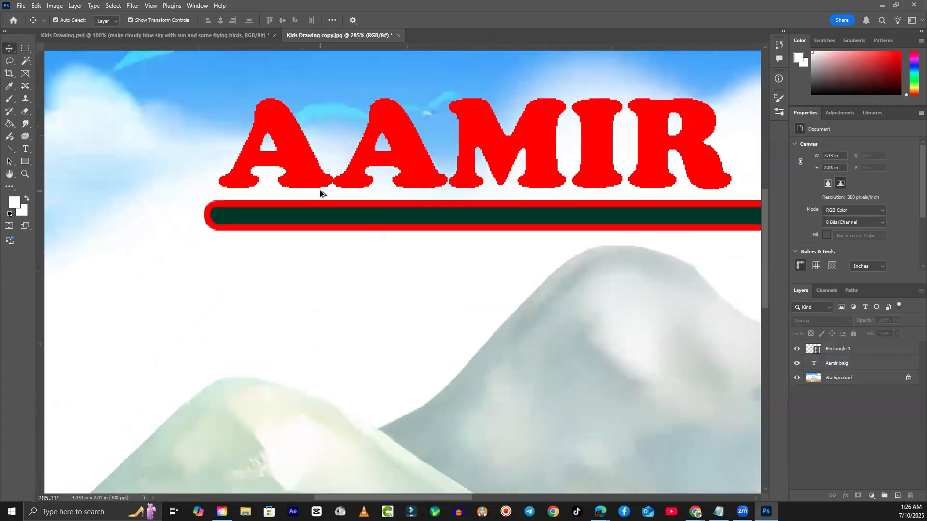
scroll(322, 203, down, 6)
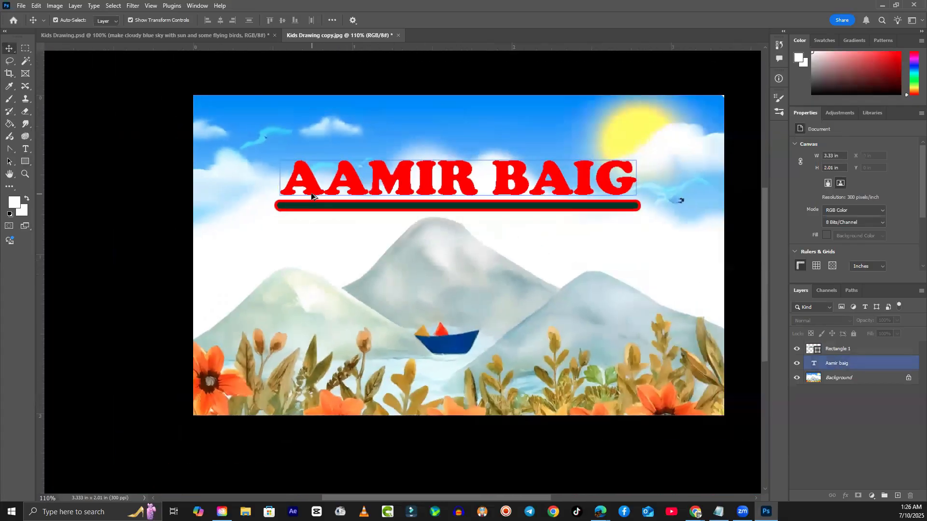
click(282, 185)
scroll(282, 185, up, 4)
scroll(282, 185, up, 5)
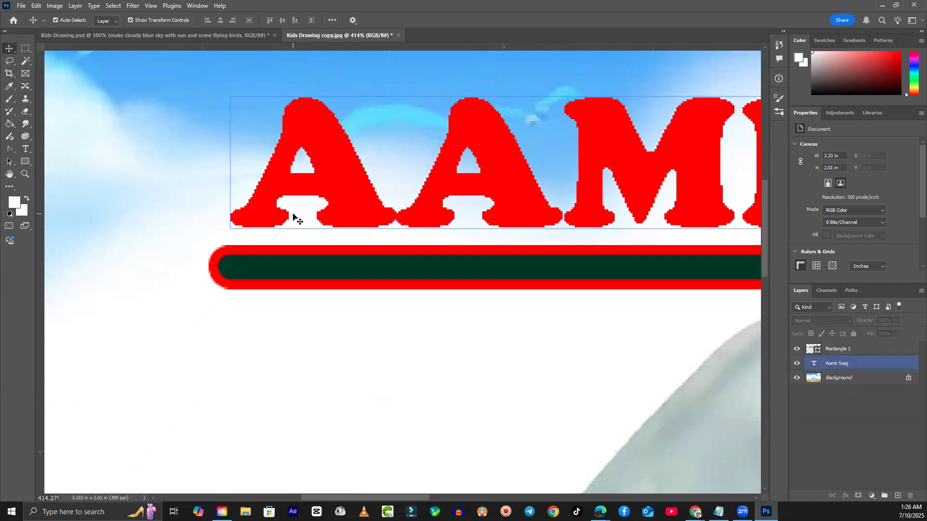
scroll(300, 211, down, 6)
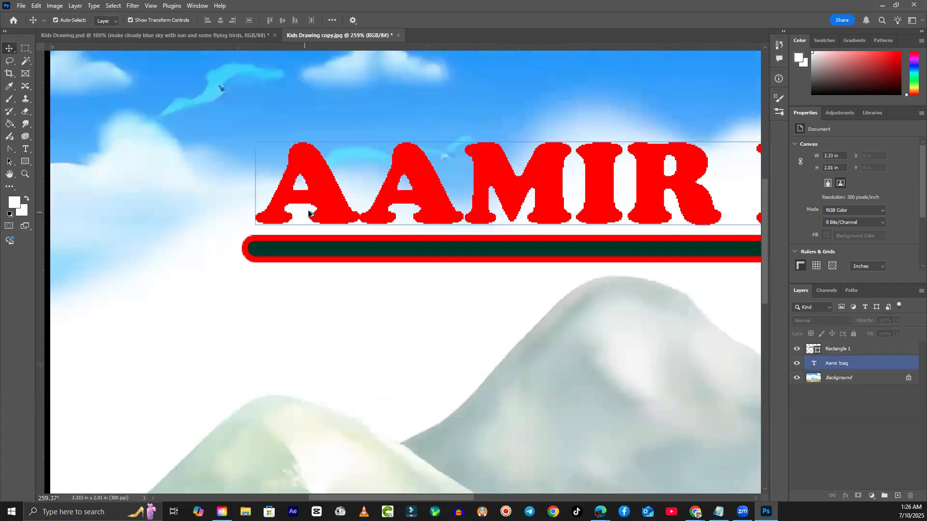
scroll(616, 206, up, 3)
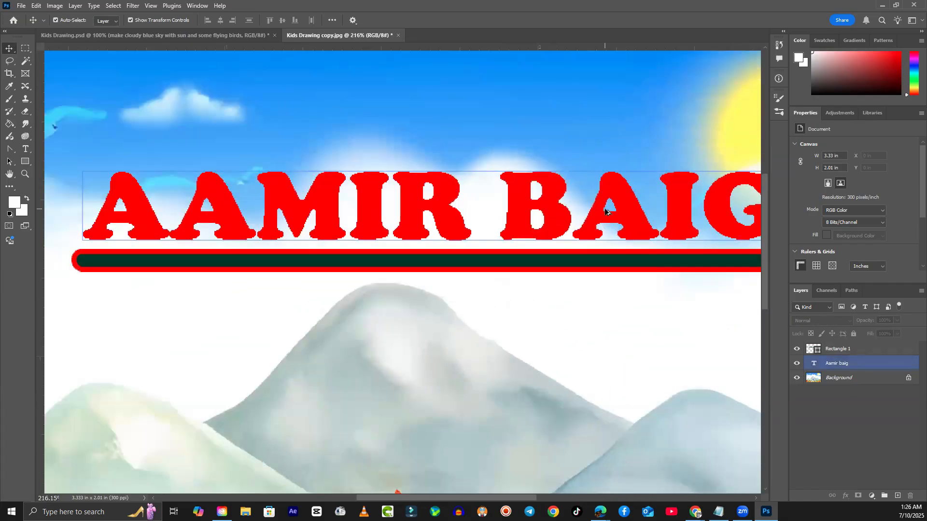
click(185, 271)
scroll(162, 278, up, 4)
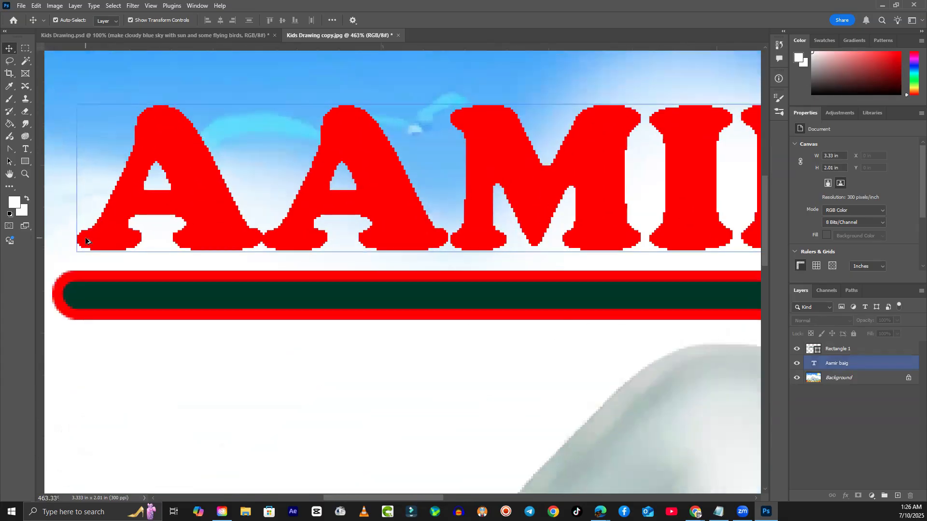
scroll(154, 274, down, 8)
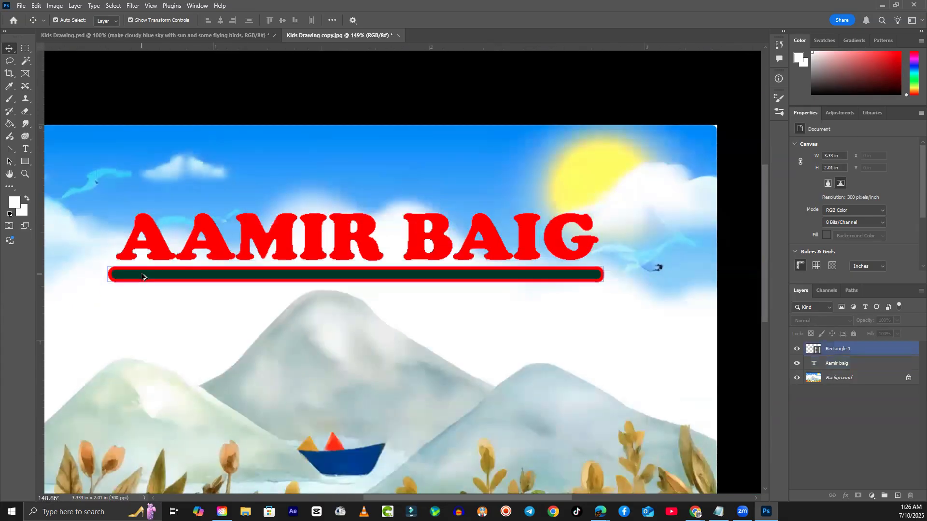
drag(425, 497, 378, 496)
click(345, 256)
scroll(331, 256, up, 8)
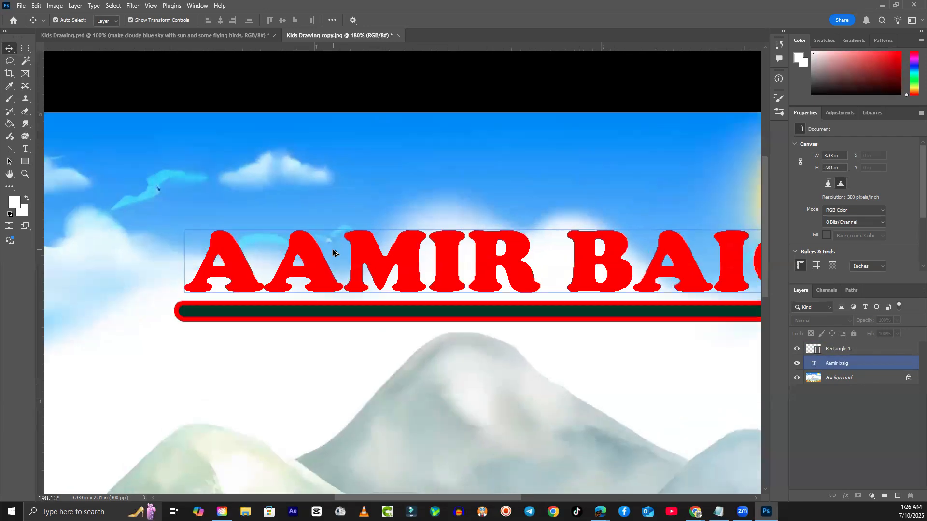
scroll(332, 257, down, 8)
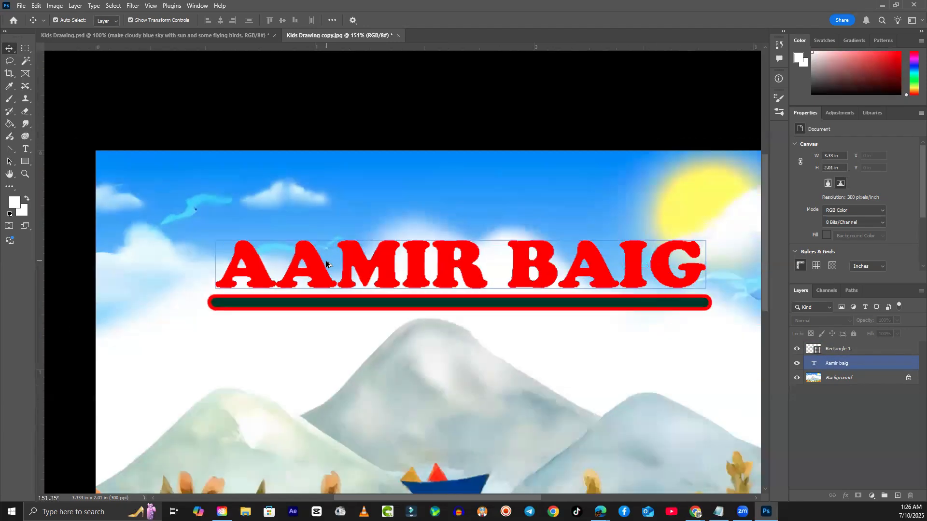
click(413, 432)
scroll(405, 436, up, 1)
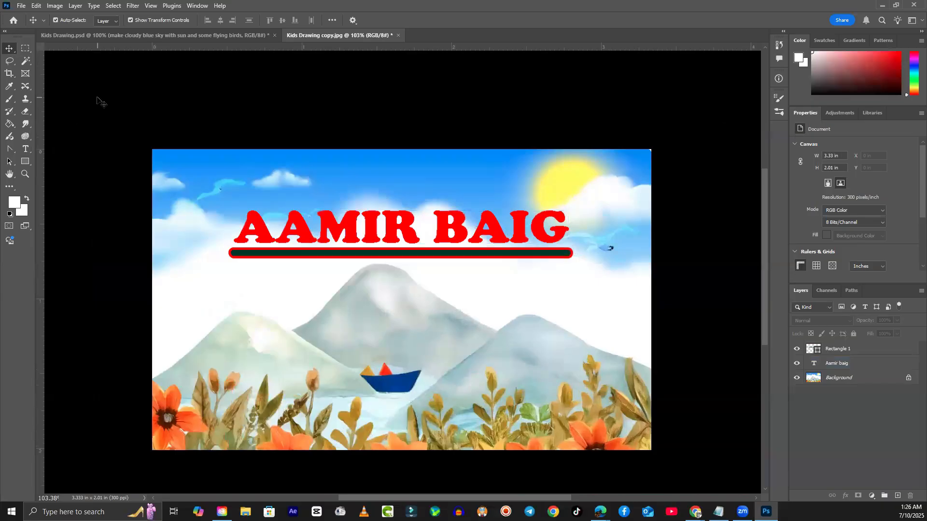
- Draw the first Leaf Trees custom shape (Buffalo Thorn Tree 1) at the lower left
click(30, 161)
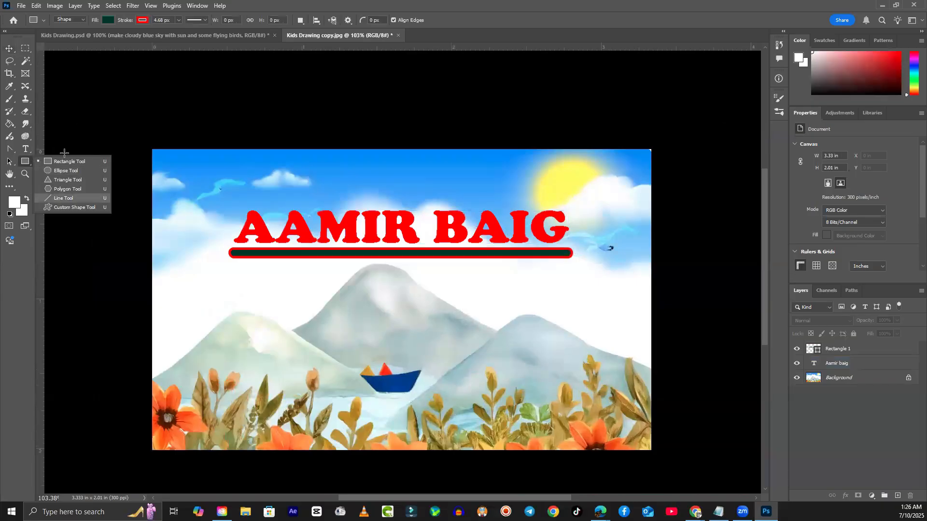
click(72, 208)
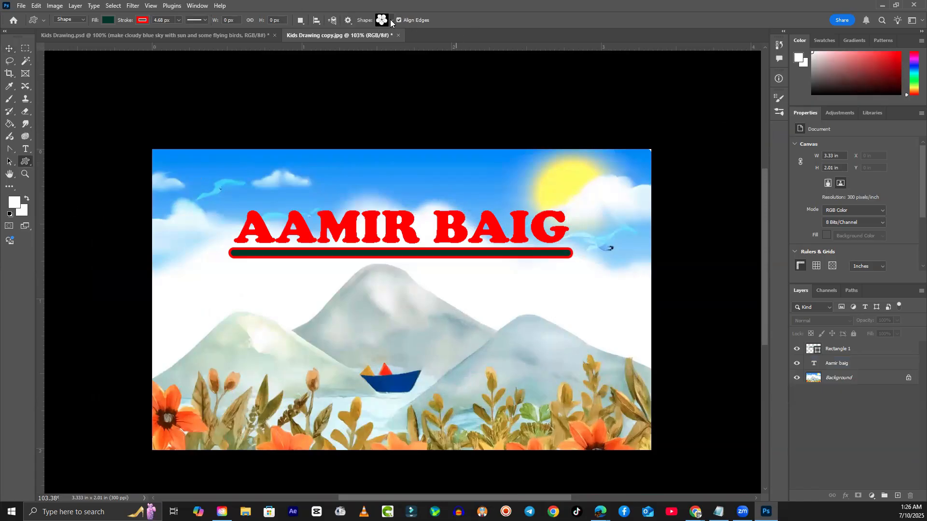
click(391, 20)
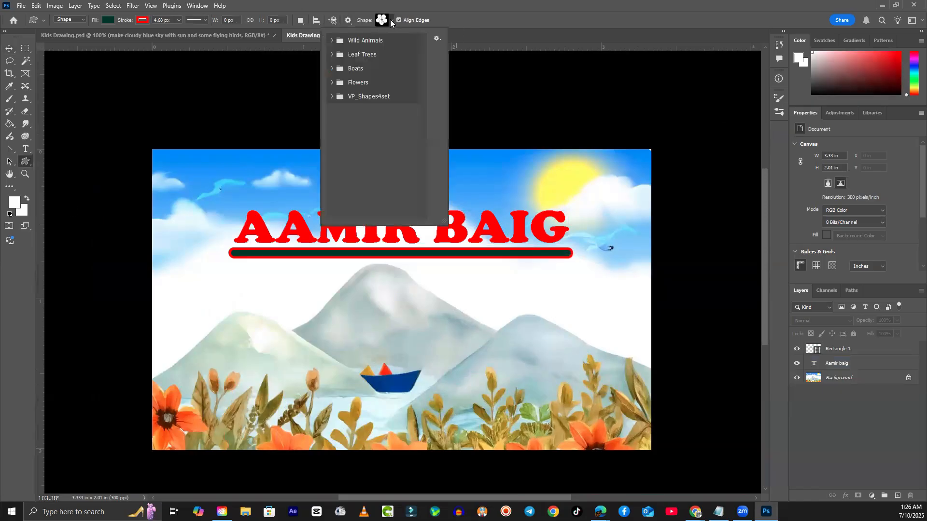
click(332, 40)
click(330, 40)
click(332, 53)
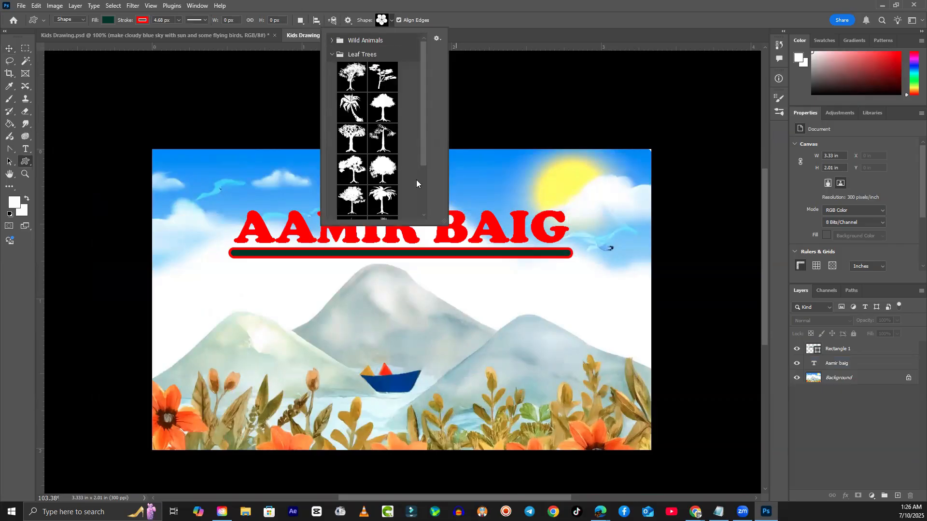
click(354, 82)
click(195, 329)
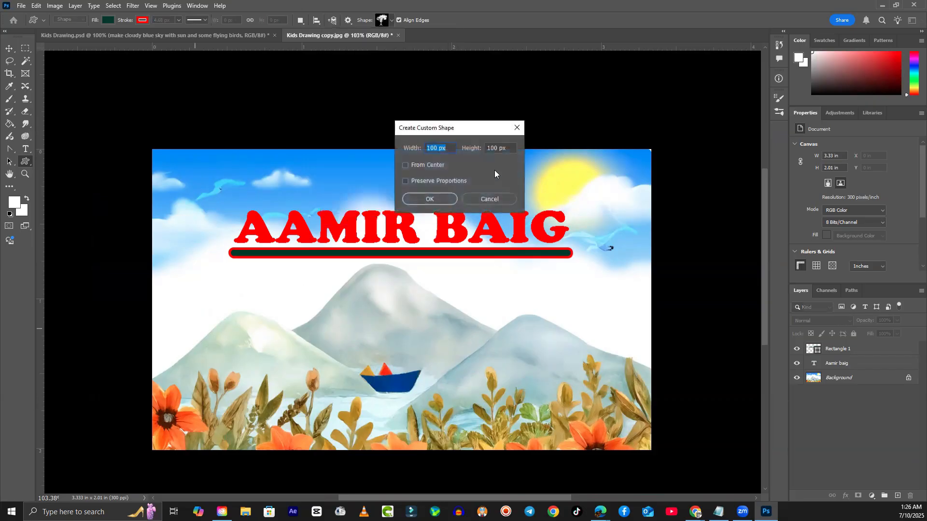
click(489, 199)
drag(201, 314, 315, 474)
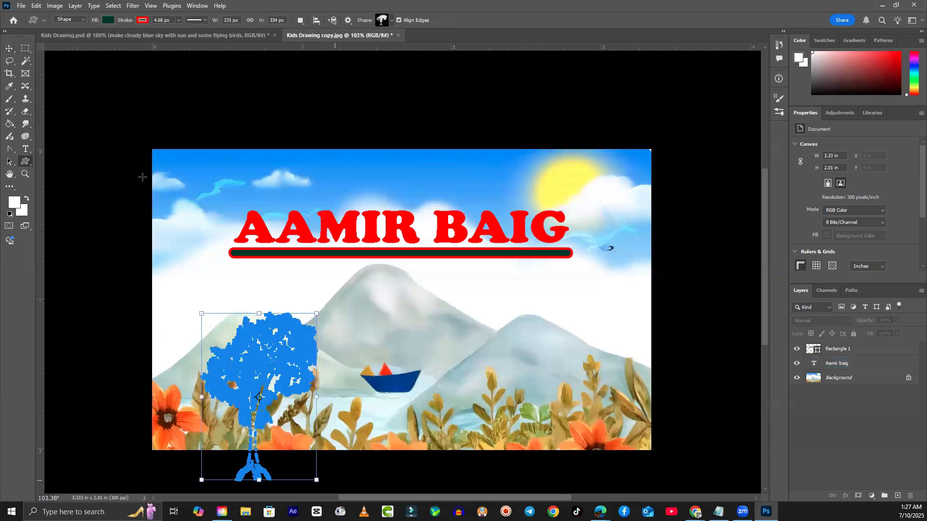
click(9, 54)
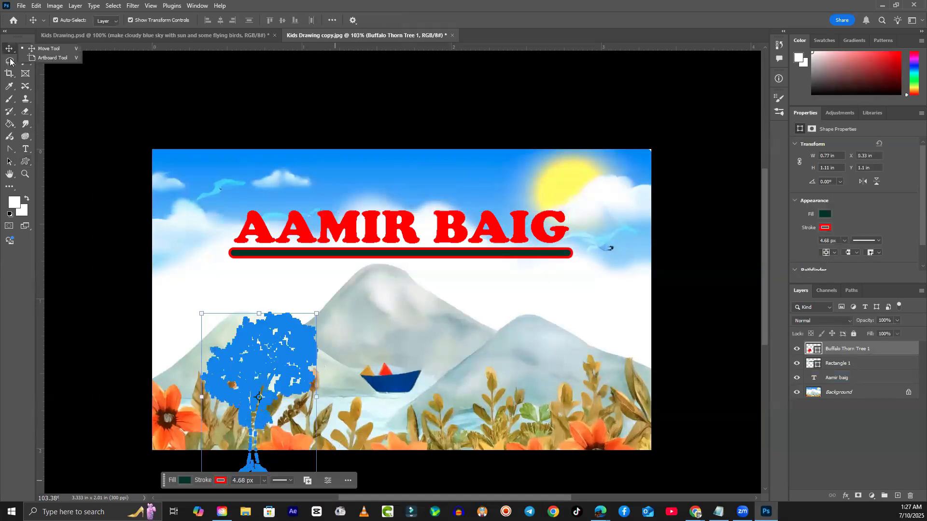
- Drag the tree up and left so its trunk meets the bottom edge, then reselect it
click(398, 367)
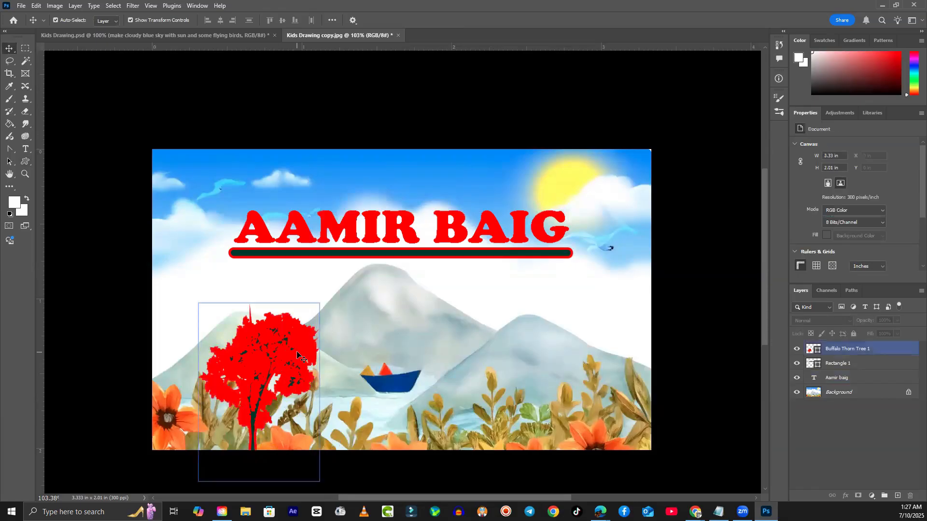
drag(265, 380, 243, 346)
key(ctrl+t)
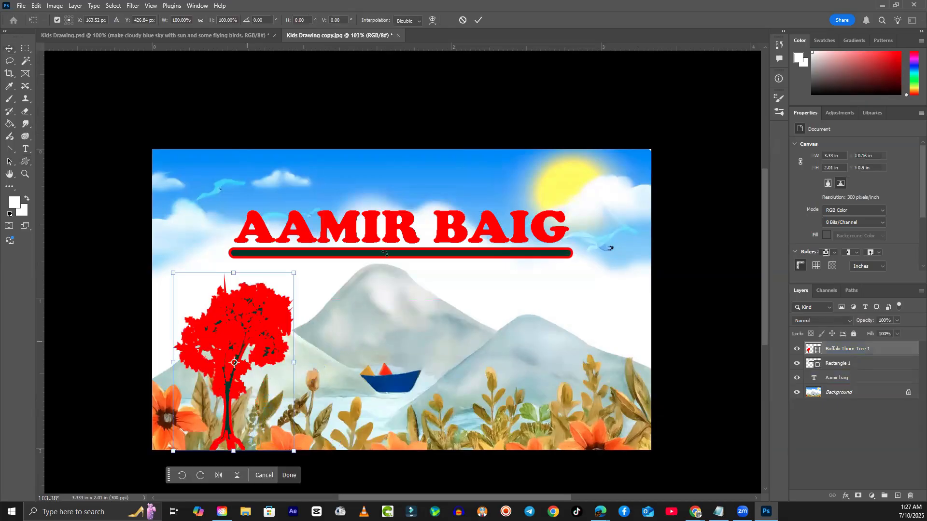
click(9, 49)
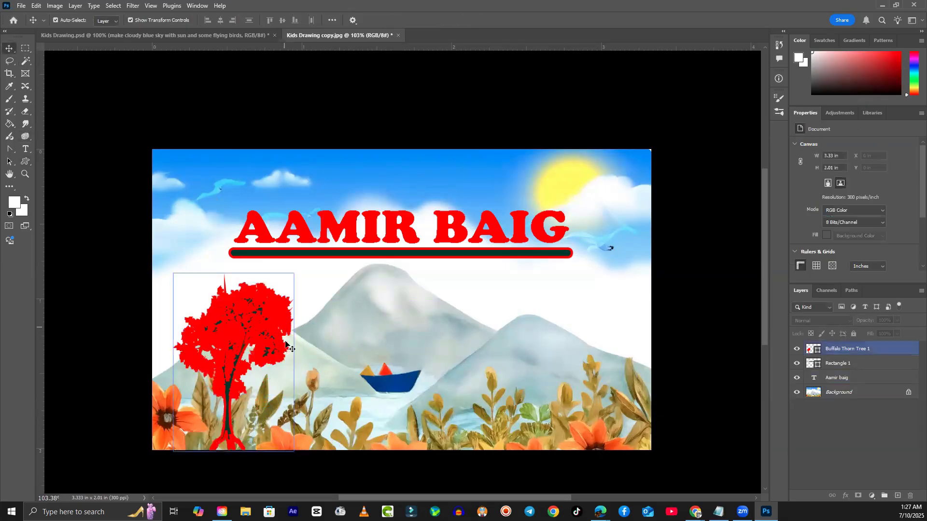
click(322, 256)
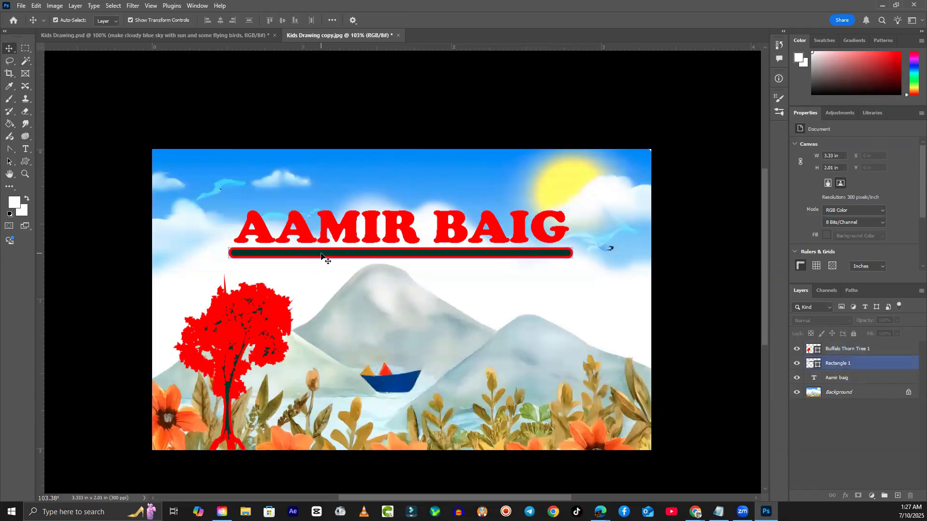
click(263, 359)
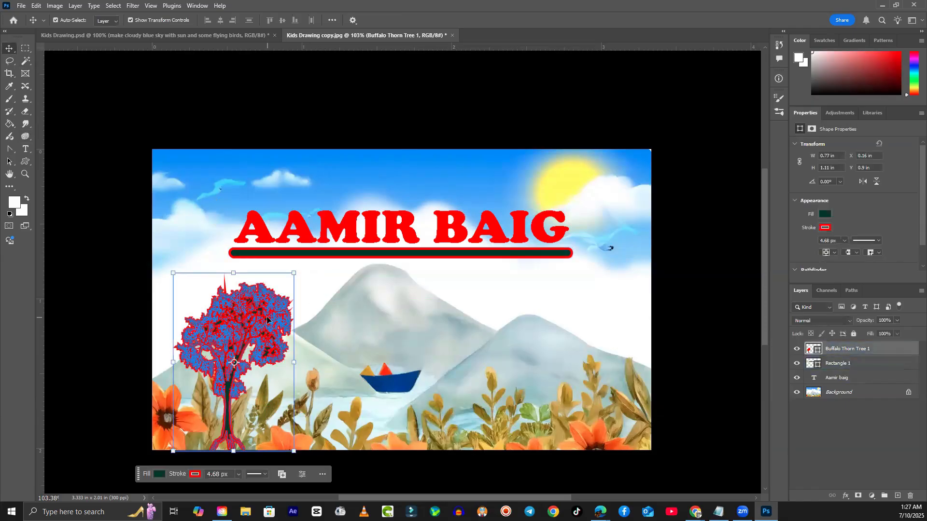
- Remove the red outline from the tree shape
click(201, 475)
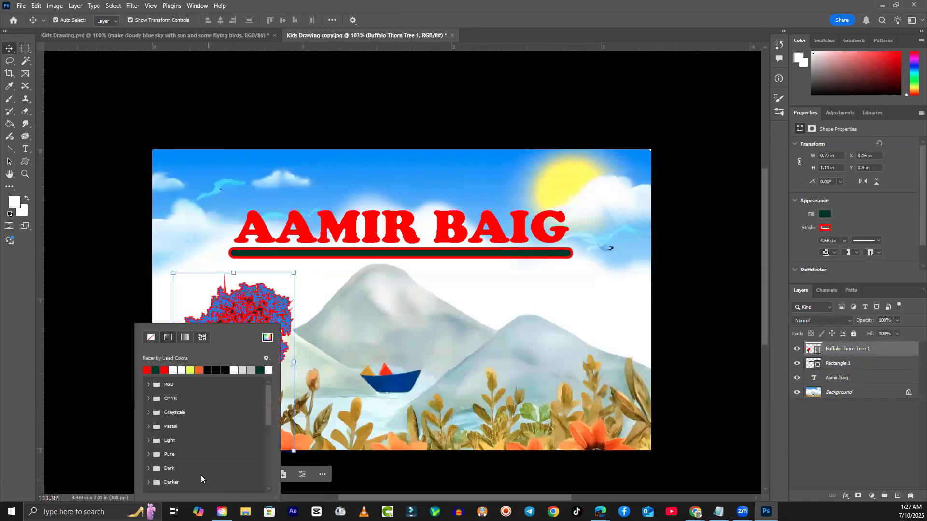
click(151, 340)
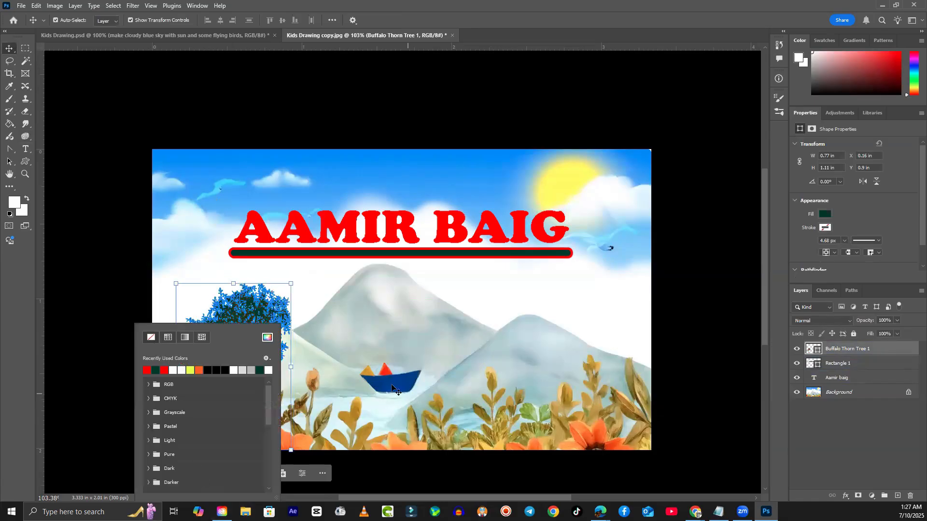
click(363, 351)
click(394, 305)
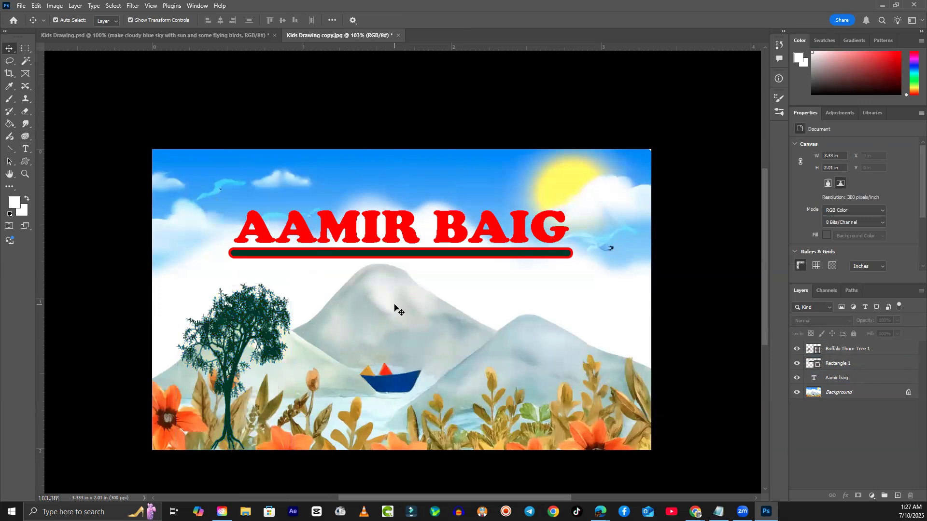
- Move the tree to the lower-left of the scene
click(252, 321)
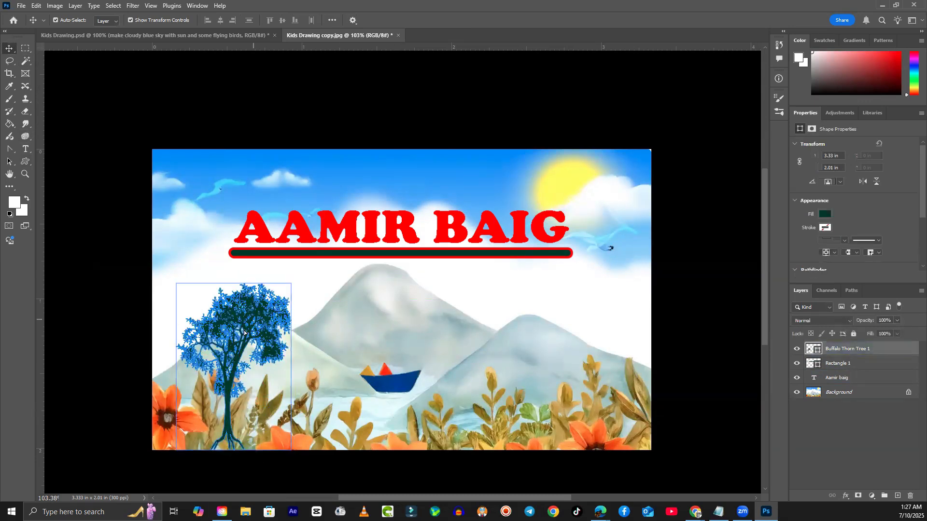
drag(234, 348, 319, 354)
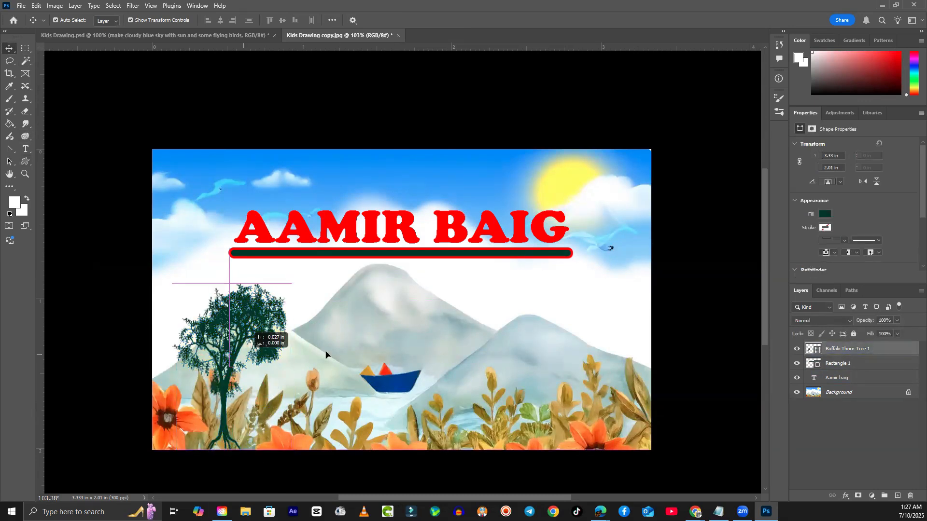
drag(239, 363, 230, 391)
click(350, 374)
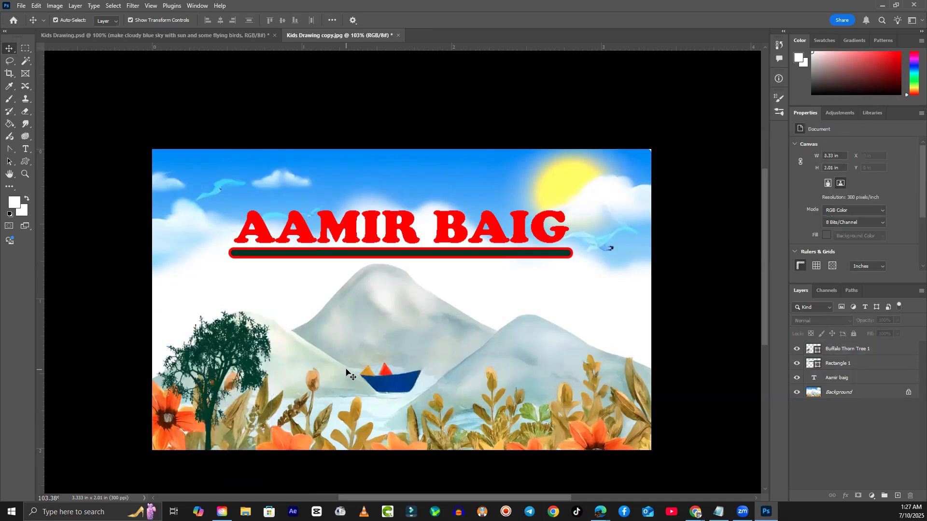
- Fill the tree with bright green using the Color Picker
click(231, 352)
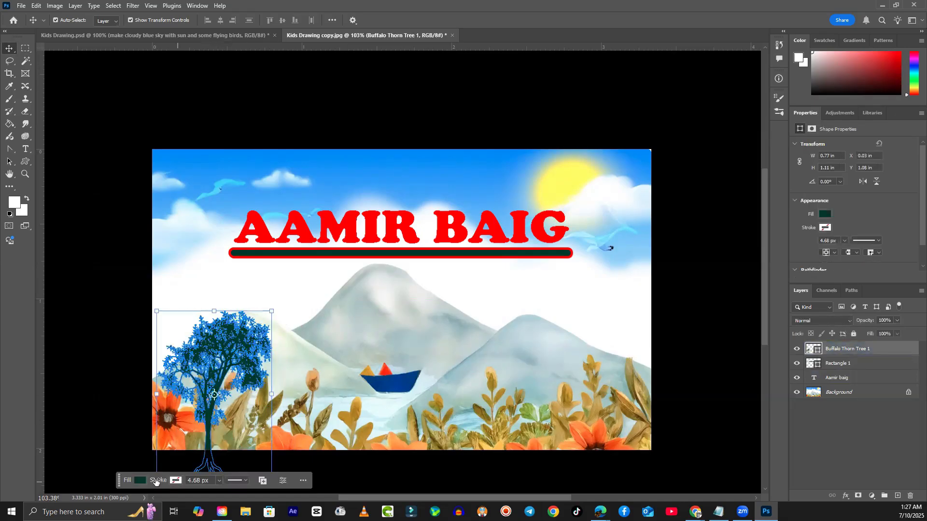
click(140, 480)
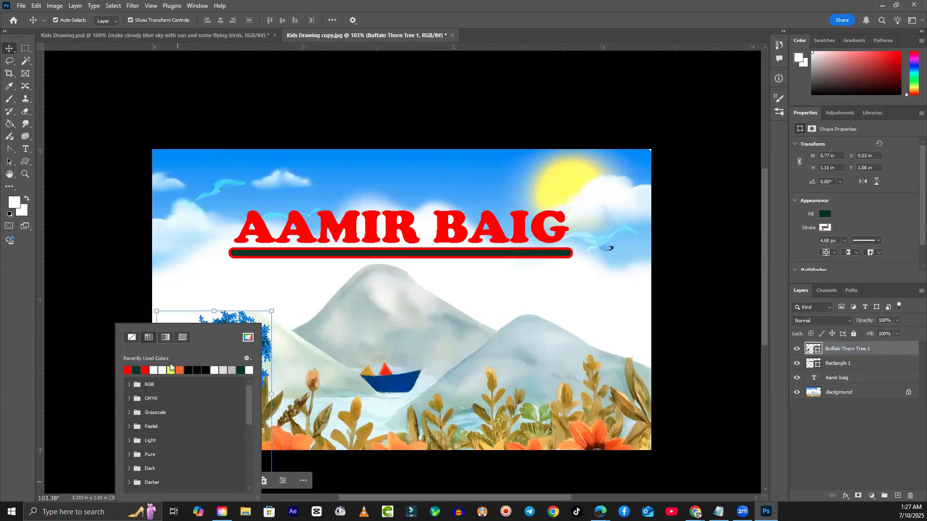
click(248, 337)
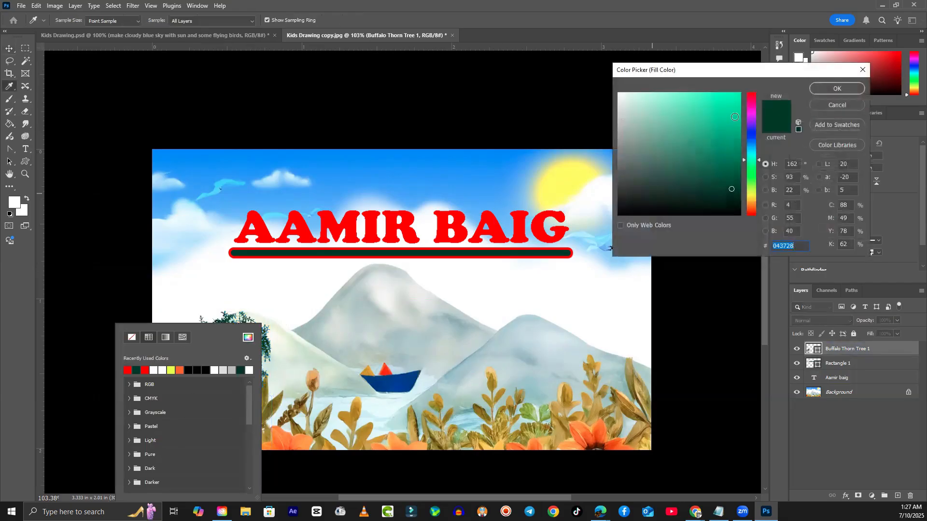
drag(754, 173, 754, 180)
click(734, 124)
mouse_move(734, 124)
mouse_down()
mouse_move(727, 140)
mouse_move(724, 127)
mouse_up()
click(846, 89)
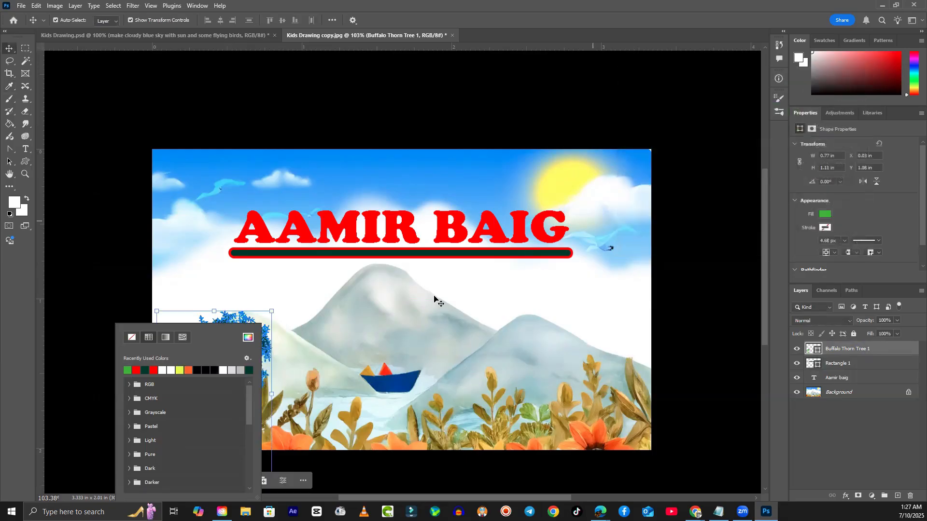
click(137, 285)
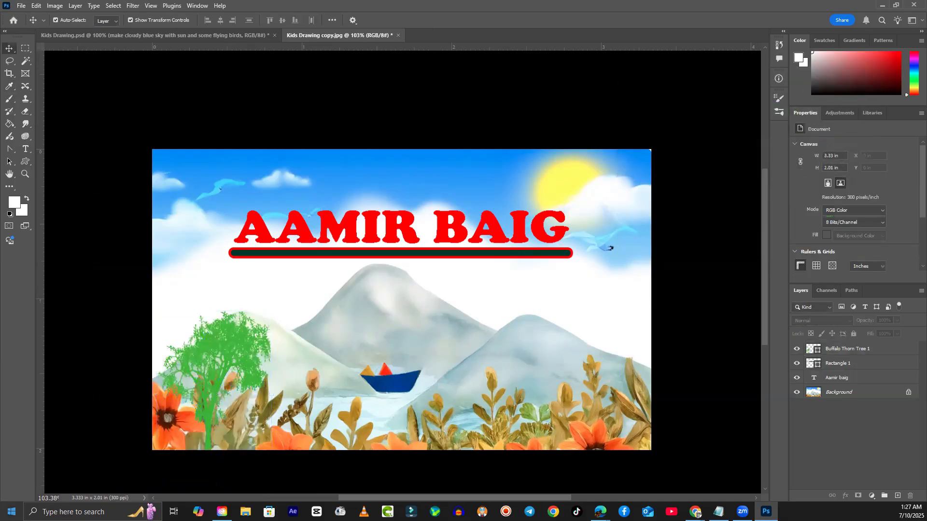
- Change the tree's fill back to dark green from the recently used colours
click(249, 344)
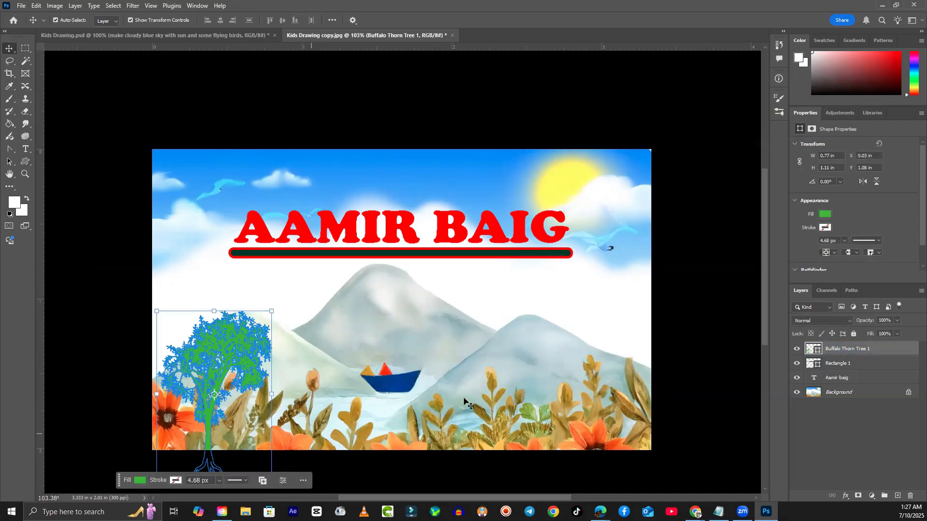
click(825, 215)
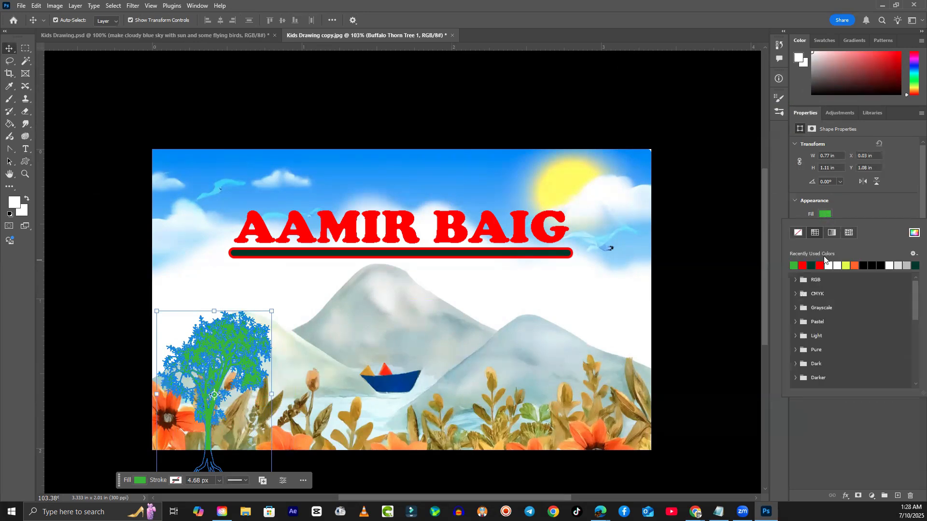
click(915, 265)
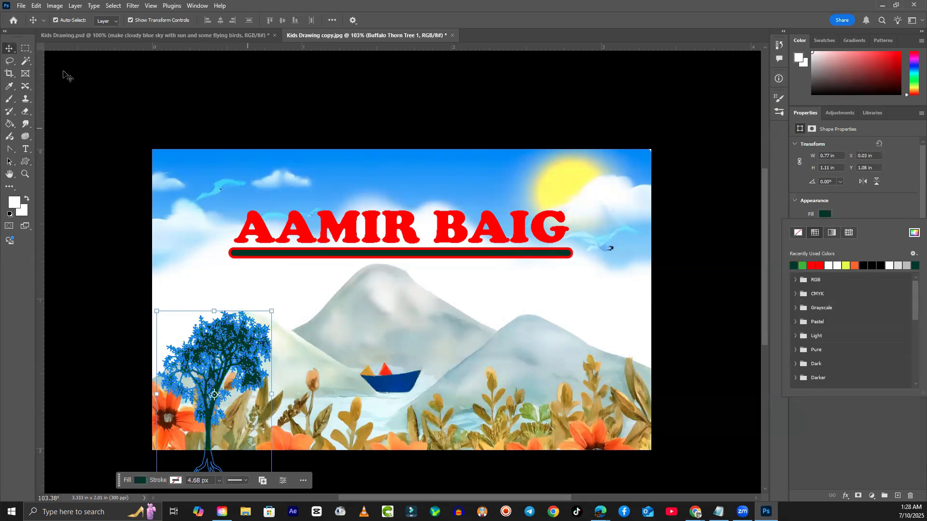
click(97, 103)
click(77, 357)
scroll(80, 357, down, 1)
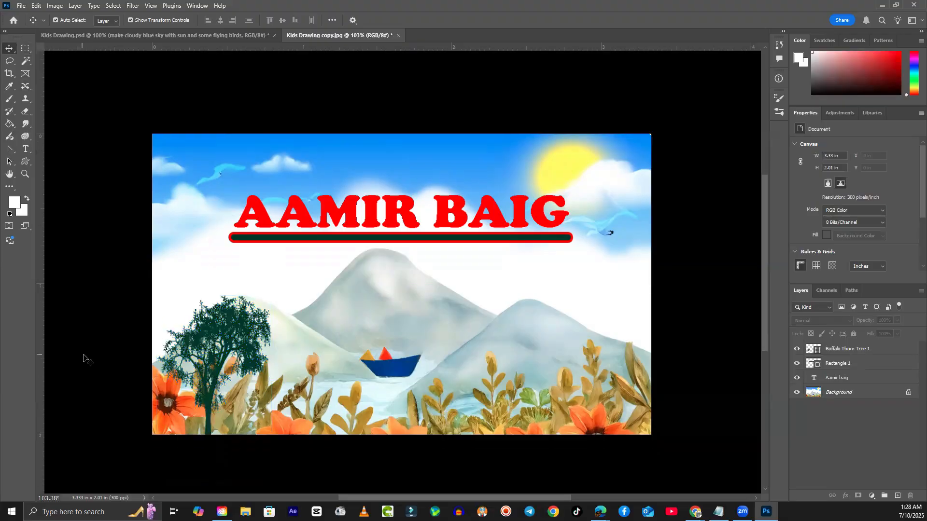
- Draw the kangaroo custom shape from the Wild Animals set at the lower right
click(24, 164)
click(392, 20)
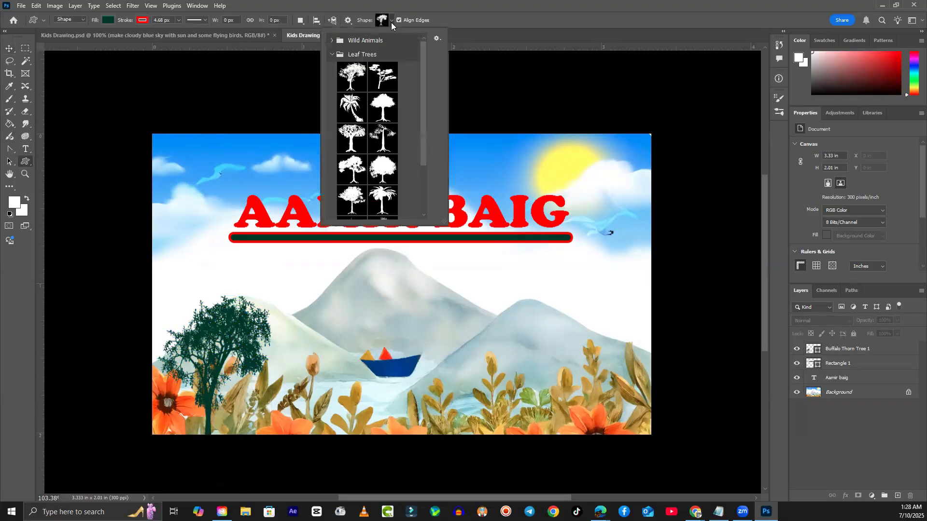
click(331, 41)
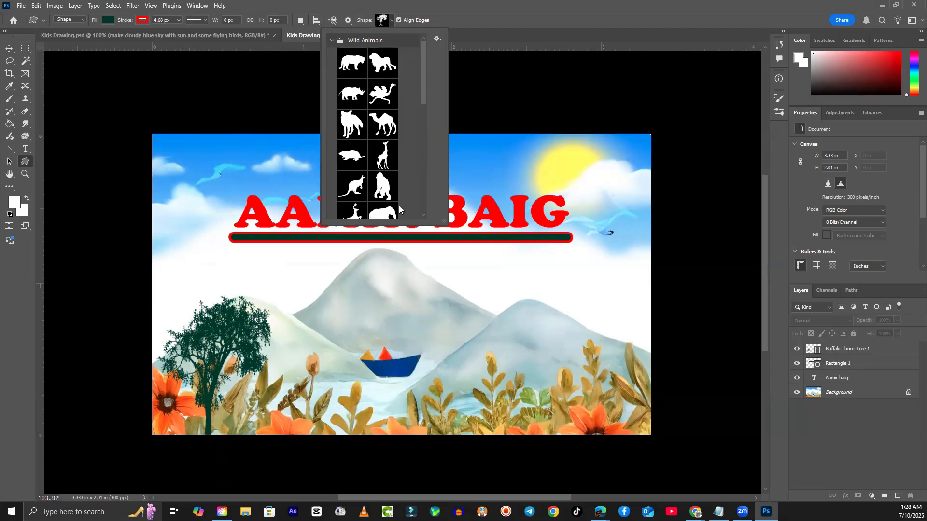
click(354, 192)
drag(474, 356, 628, 452)
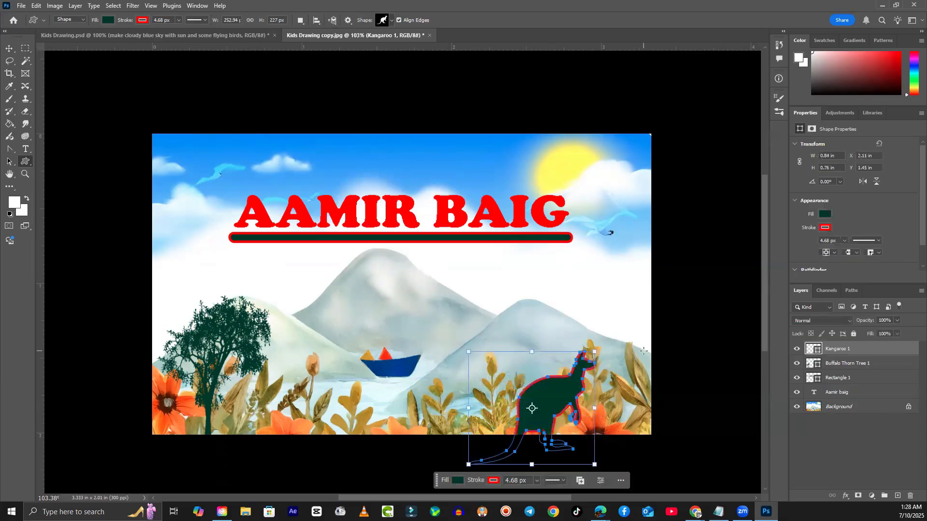
click(9, 49)
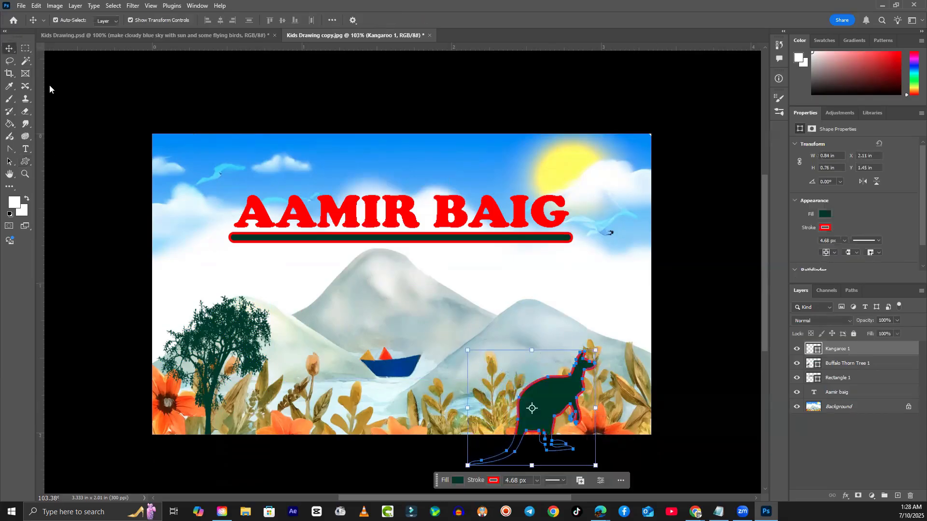
click(671, 360)
- Move the kangaroo up and right, remove its red outline, and fill it orange
mouse_move(553, 407)
mouse_down()
mouse_move(573, 371)
mouse_move(575, 382)
mouse_up()
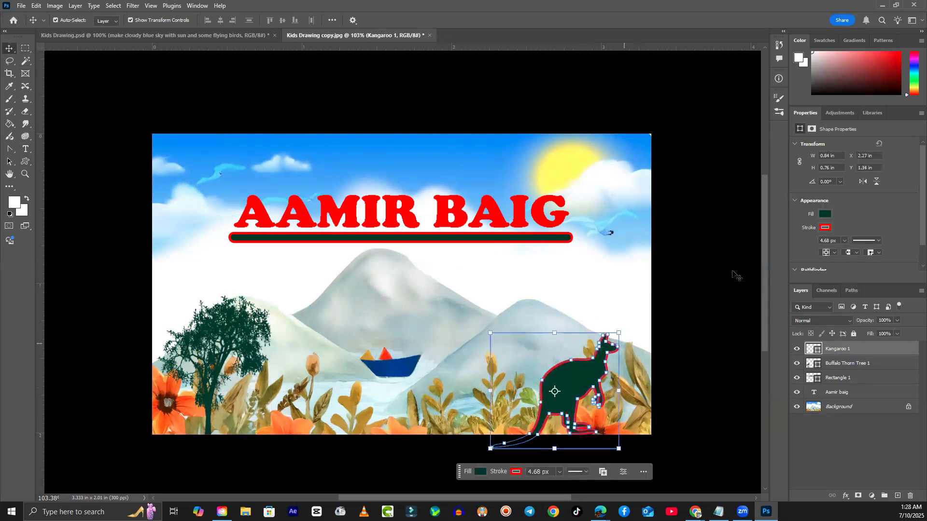
click(821, 229)
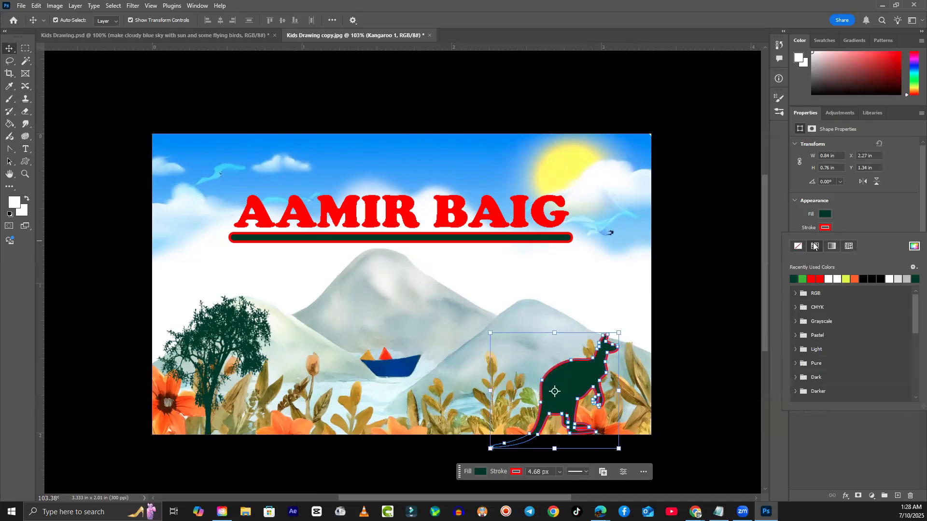
click(798, 246)
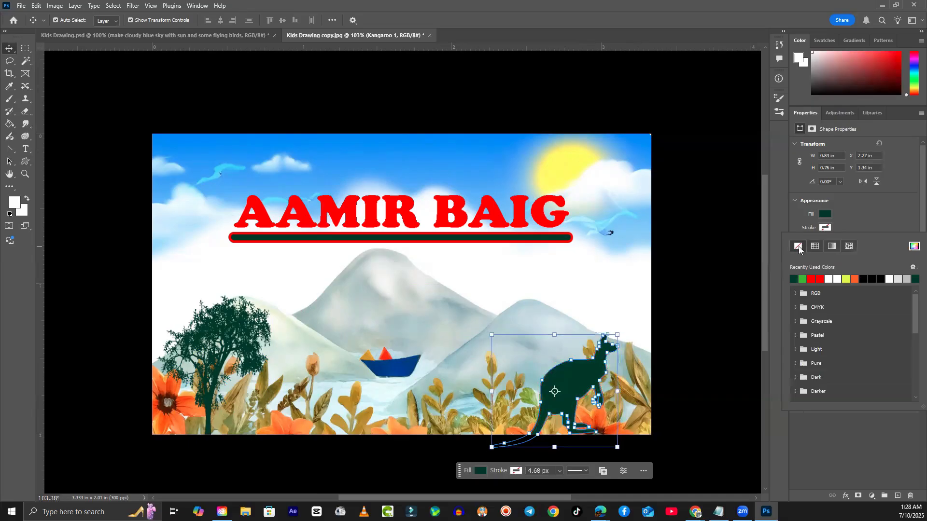
click(825, 214)
click(825, 214)
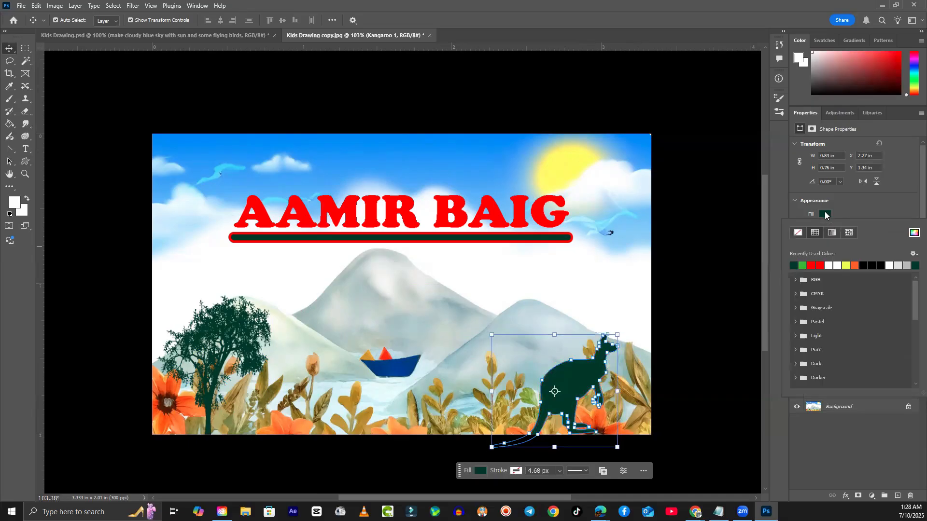
click(855, 265)
click(710, 341)
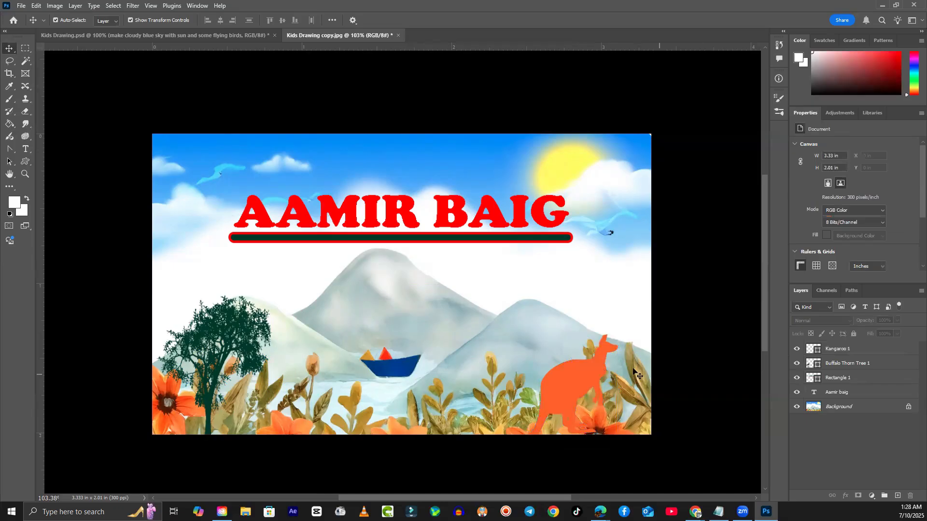
- Fill the kangaroo a darker brown via the Color Picker and nudge it into place
click(593, 373)
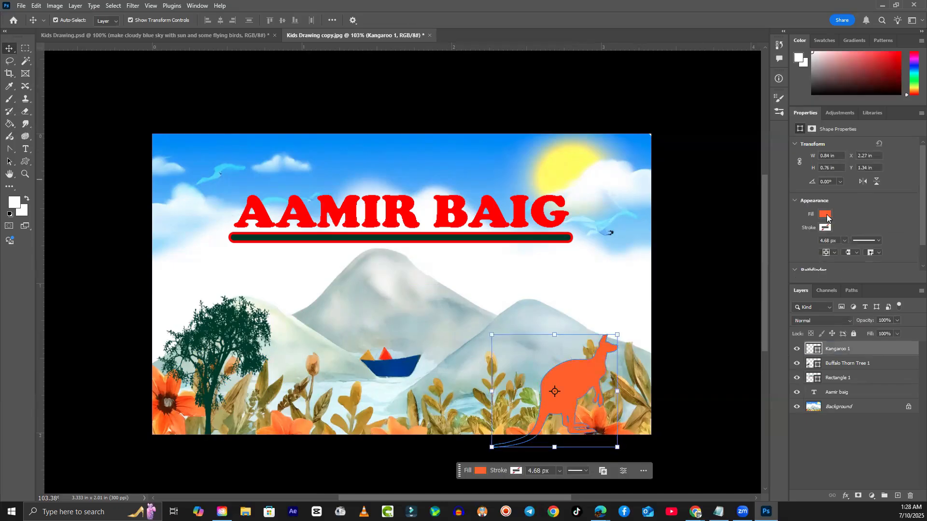
click(826, 215)
click(914, 234)
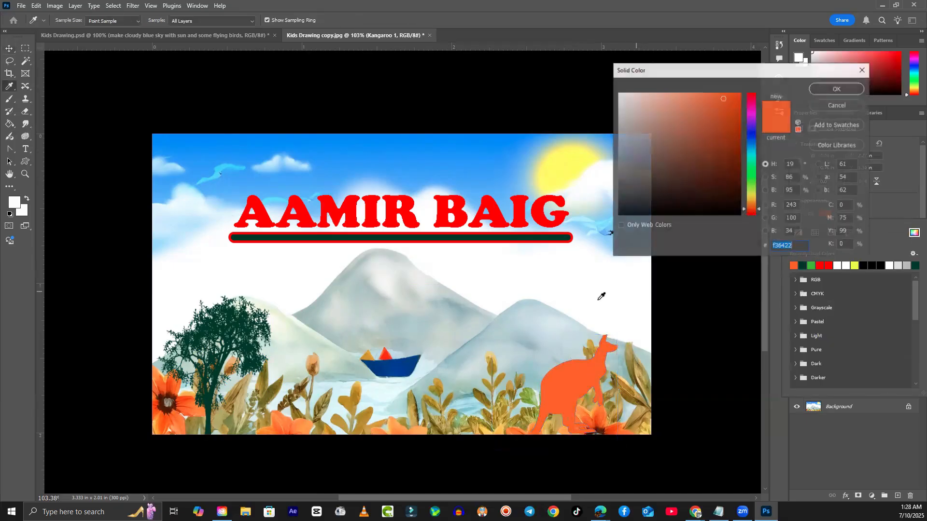
click(717, 138)
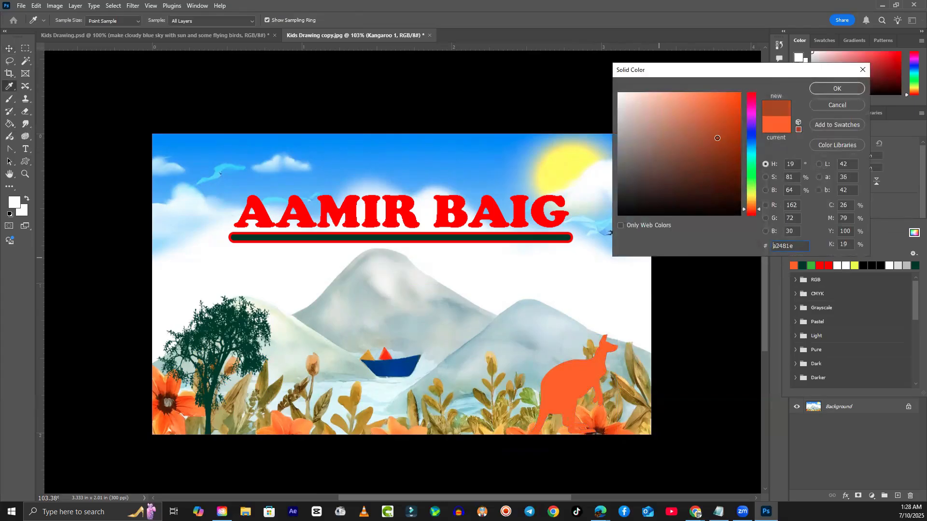
click(821, 89)
click(703, 394)
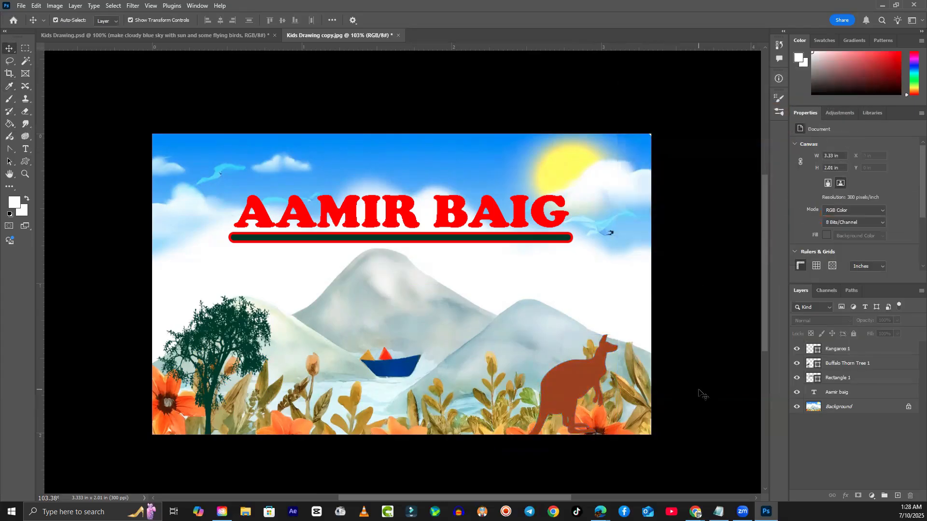
mouse_move(576, 378)
mouse_down()
mouse_move(554, 389)
mouse_move(568, 372)
mouse_up()
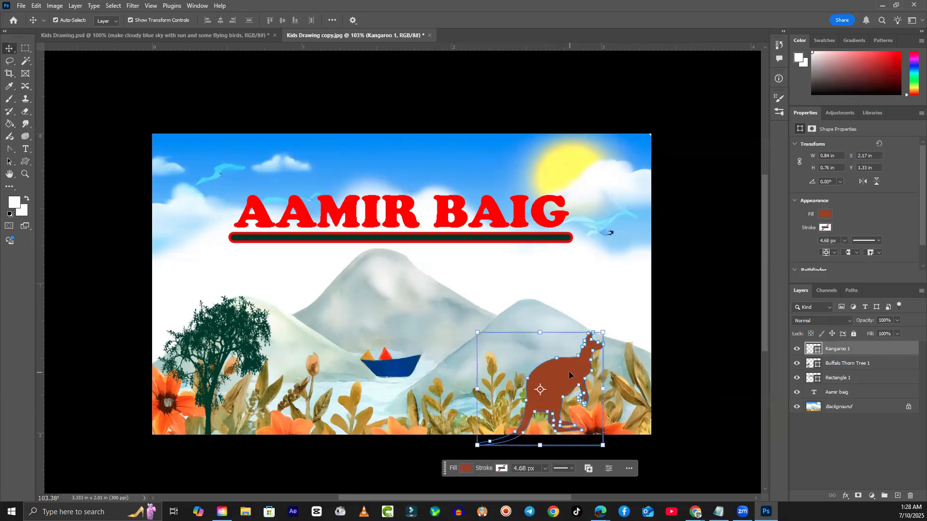
click(694, 345)
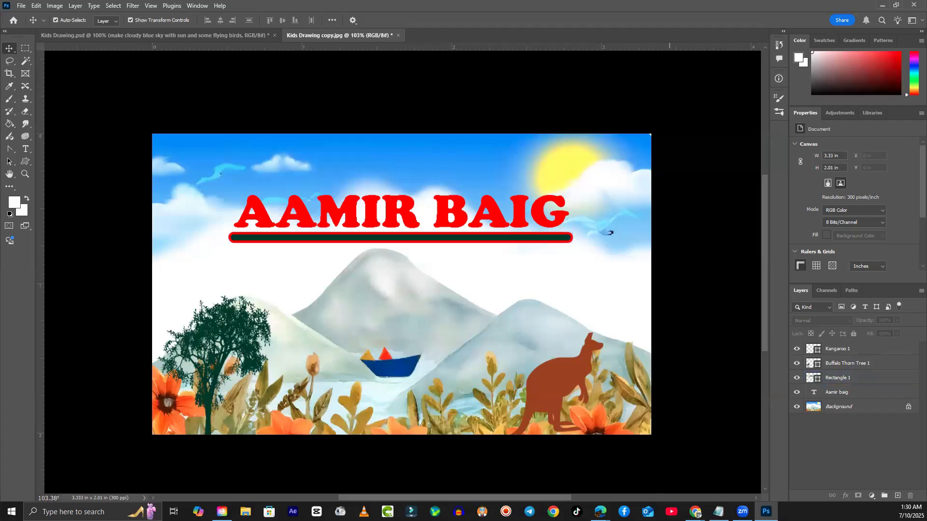
mouse_move(697, 513)
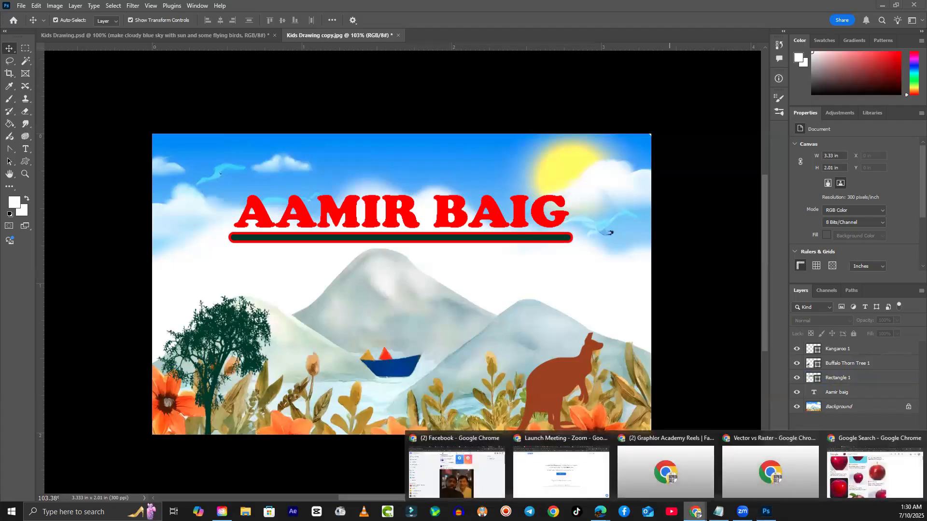